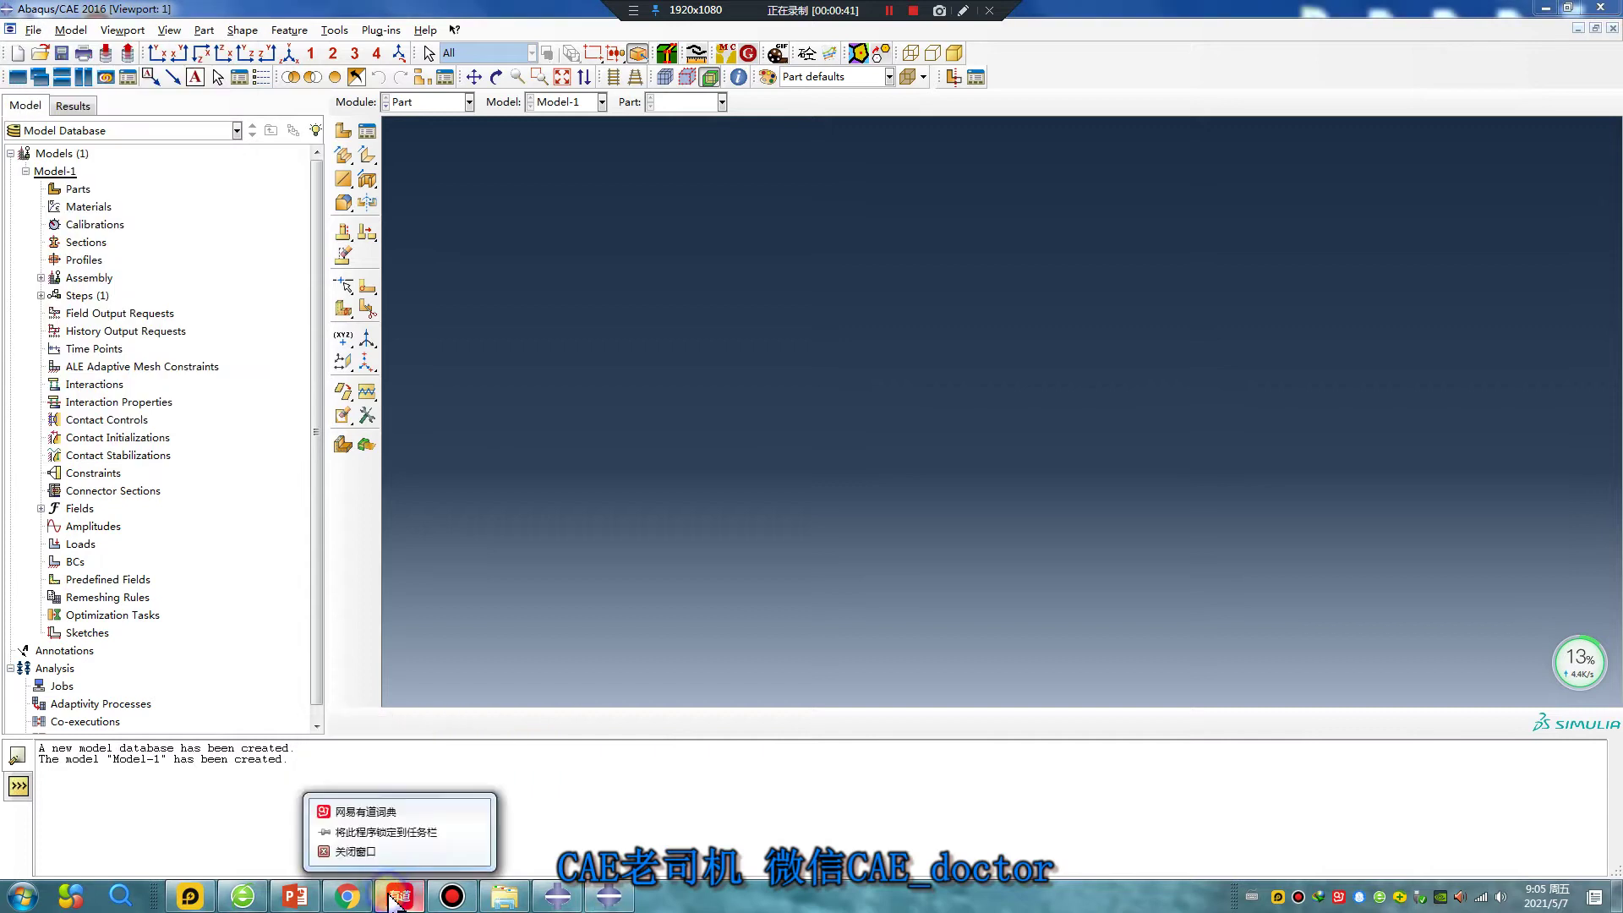
- Open the work directory setting and browse to the folder D:\work\5 for the new work directory
{"action": "left_click", "coordinate": [355, 862]}
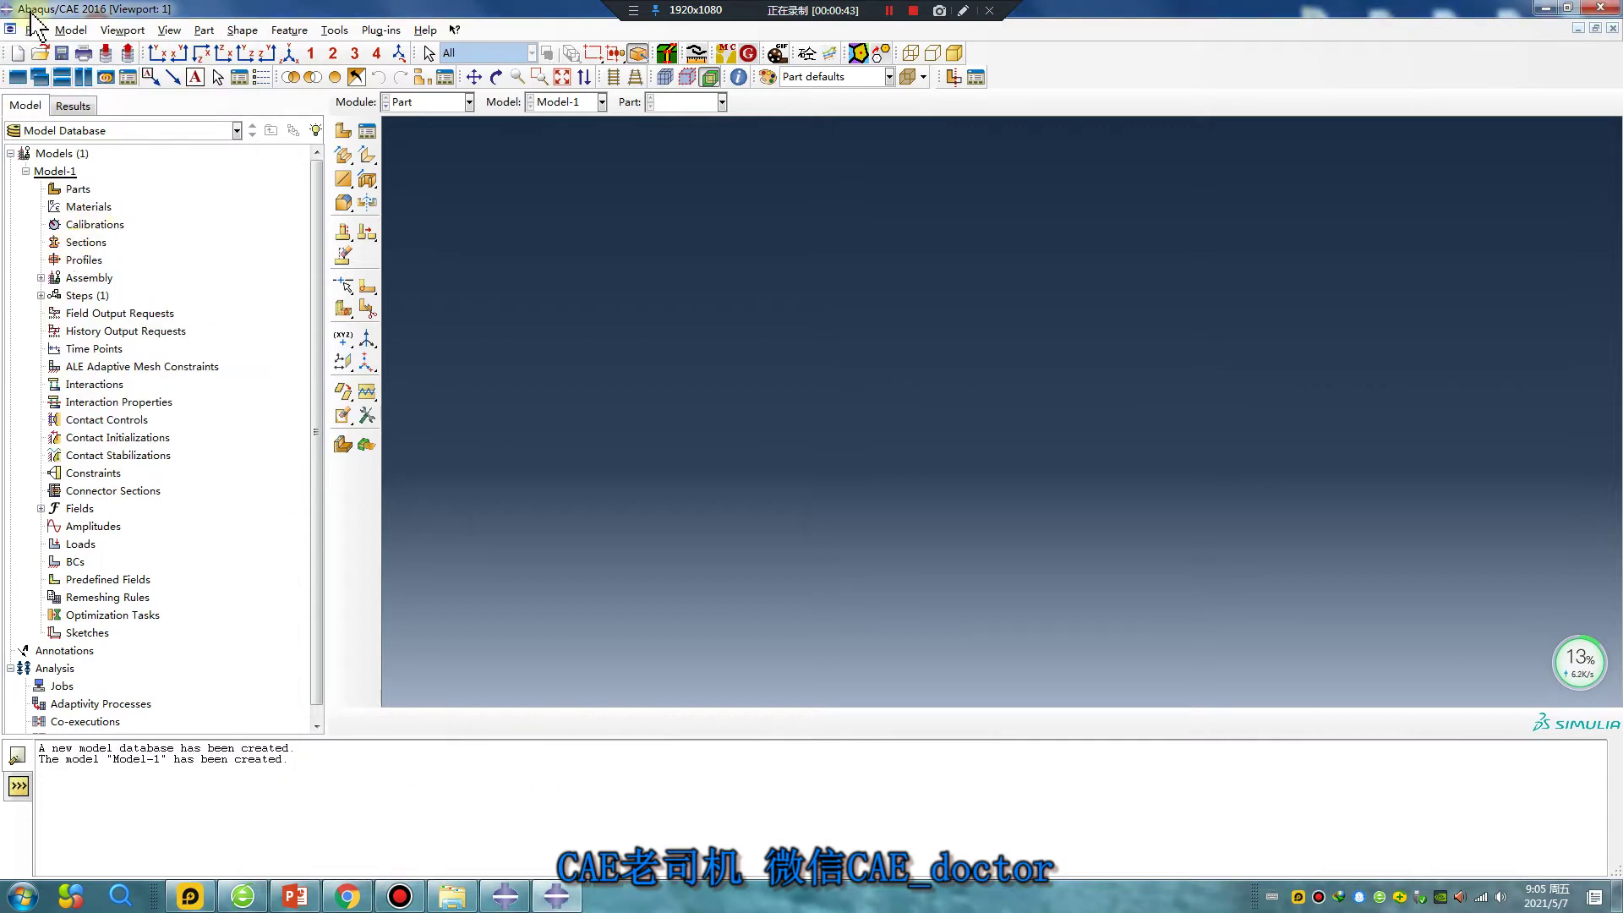
{"action": "left_click", "coordinate": [32, 30]}
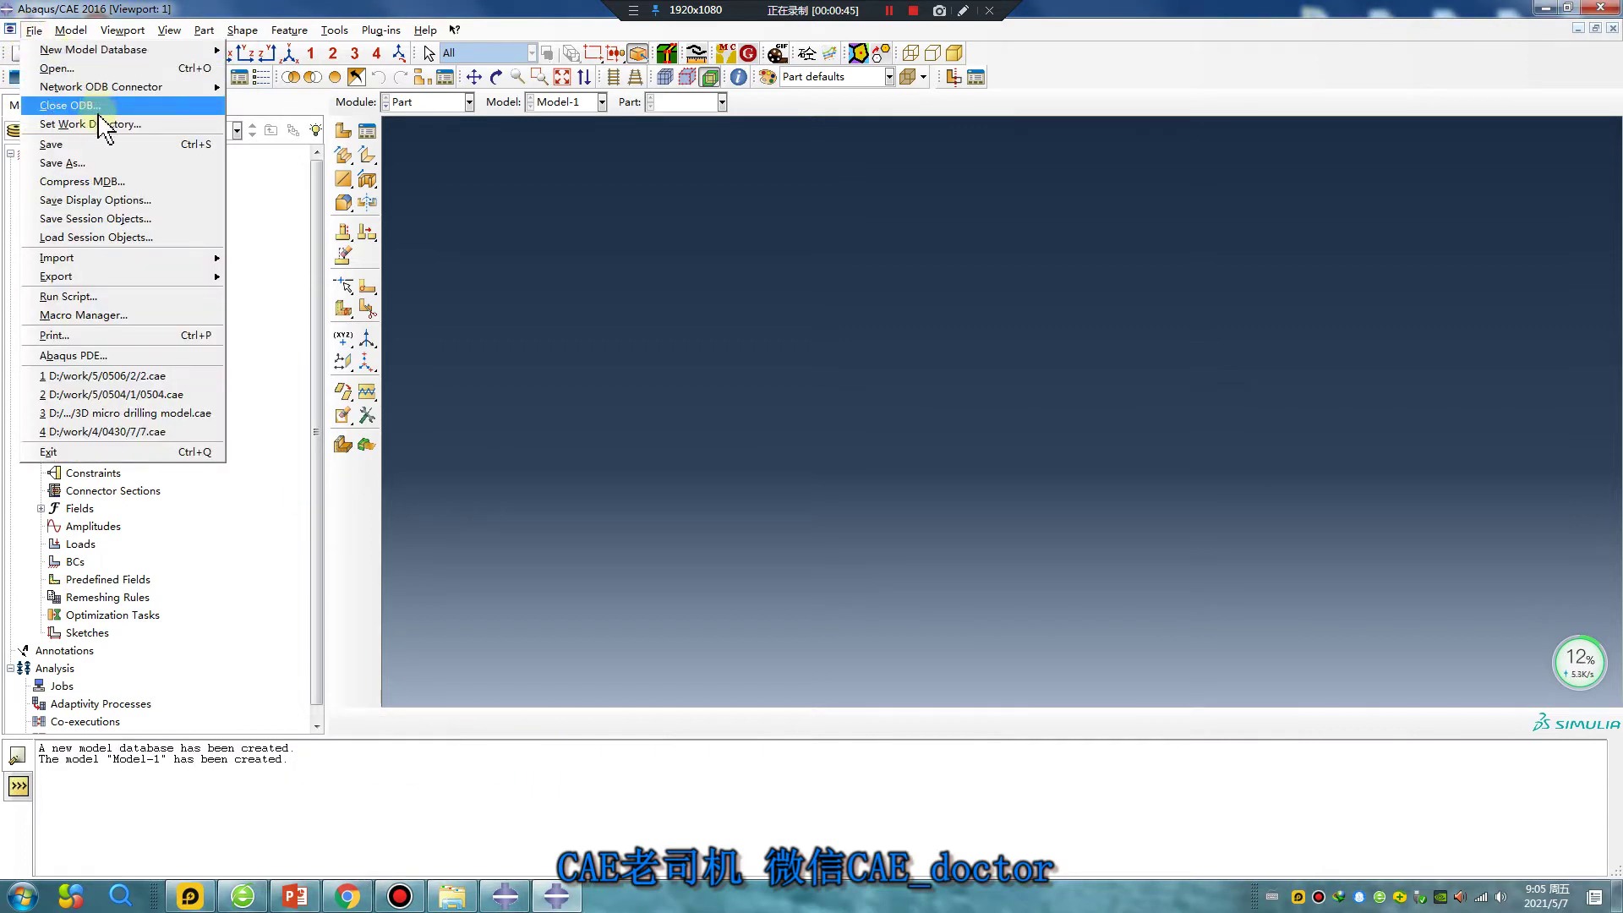
{"action": "left_click", "coordinate": [127, 123]}
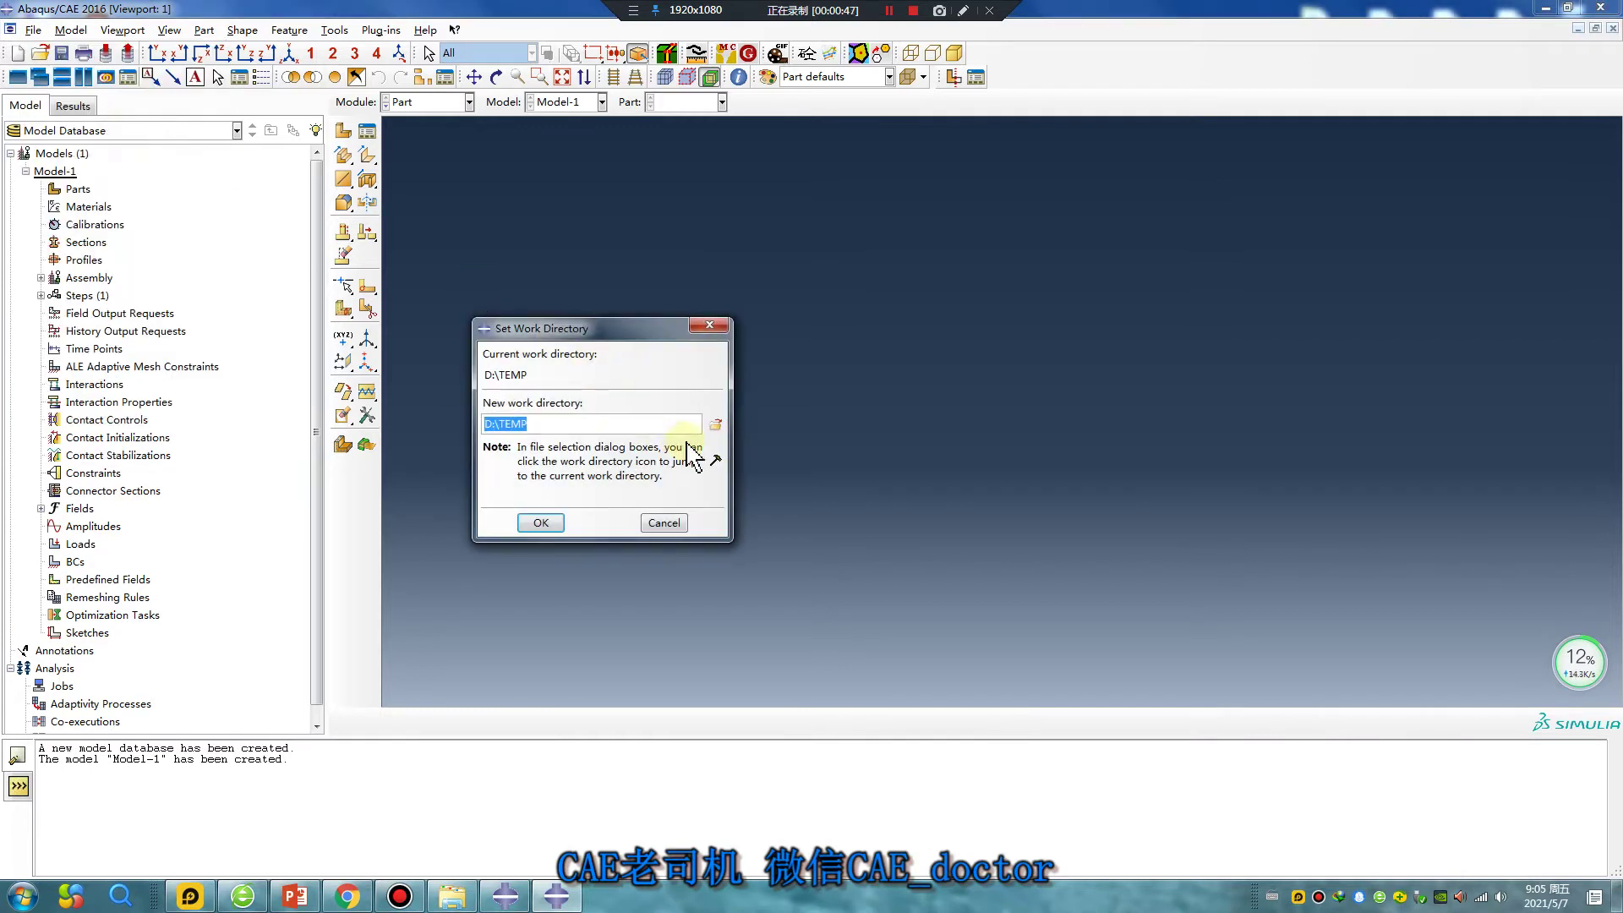
{"action": "left_click", "coordinate": [712, 423]}
{"action": "left_click", "coordinate": [598, 330]}
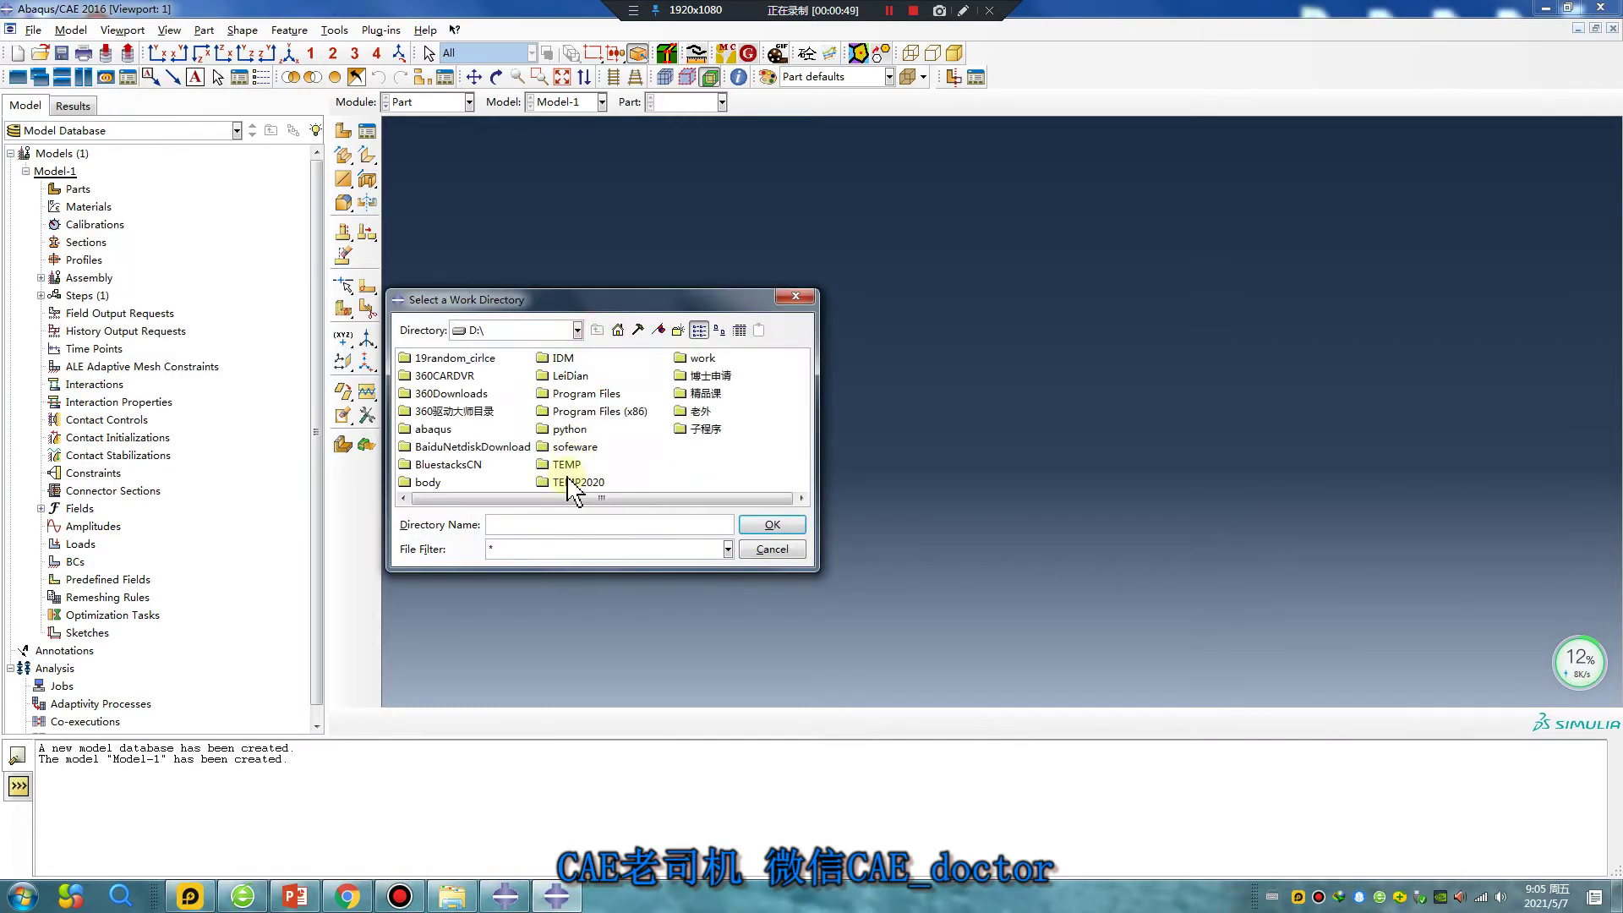
{"action": "double_click", "coordinate": [708, 375]}
{"action": "double_click", "coordinate": [411, 375]}
- Try to create a new directory named 0506 inside D:\work\5
{"action": "right_click", "coordinate": [412, 401]}
{"action": "left_click", "coordinate": [481, 569]}
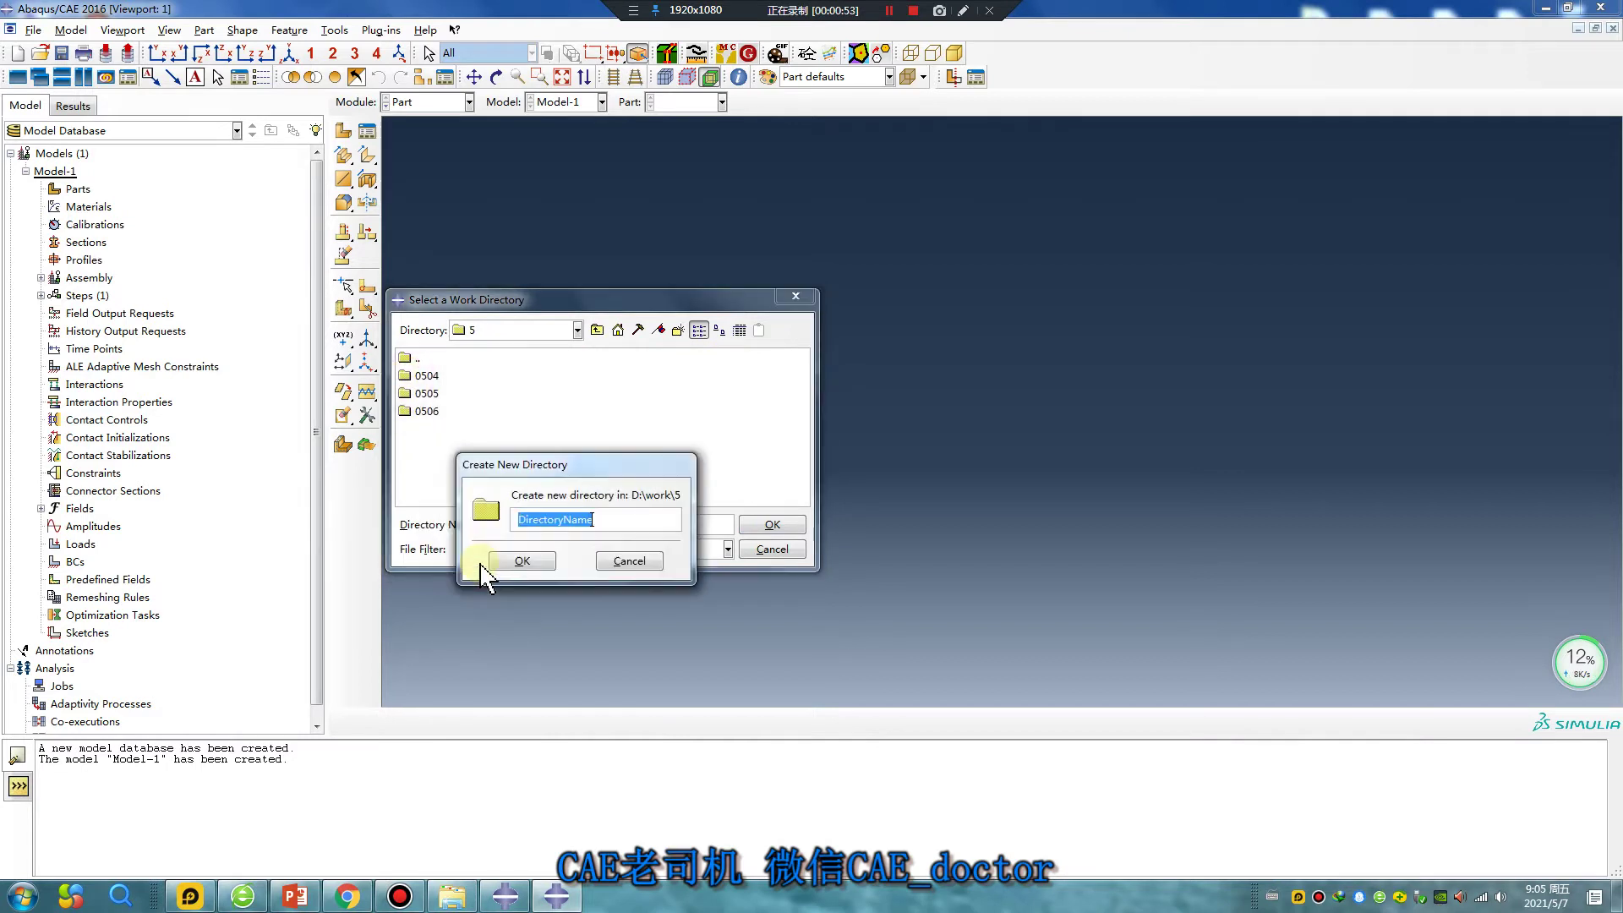
{"action": "type", "text": "0506"}
{"action": "left_click", "coordinate": [528, 561]}
{"action": "left_click", "coordinate": [598, 554]}
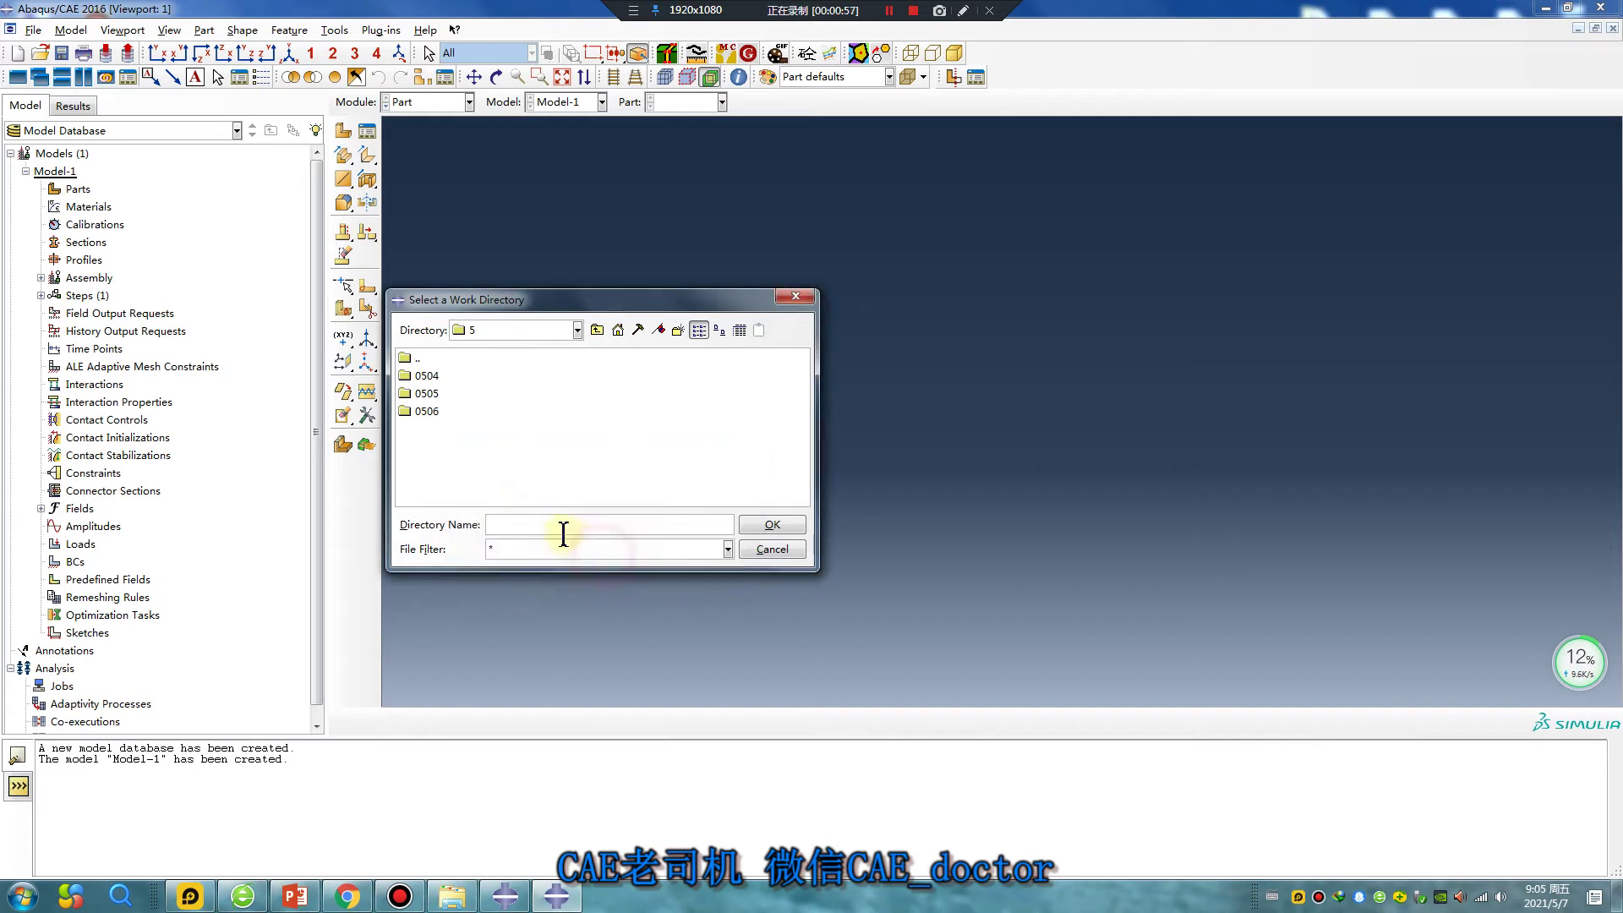
{"action": "left_click", "coordinate": [593, 328]}
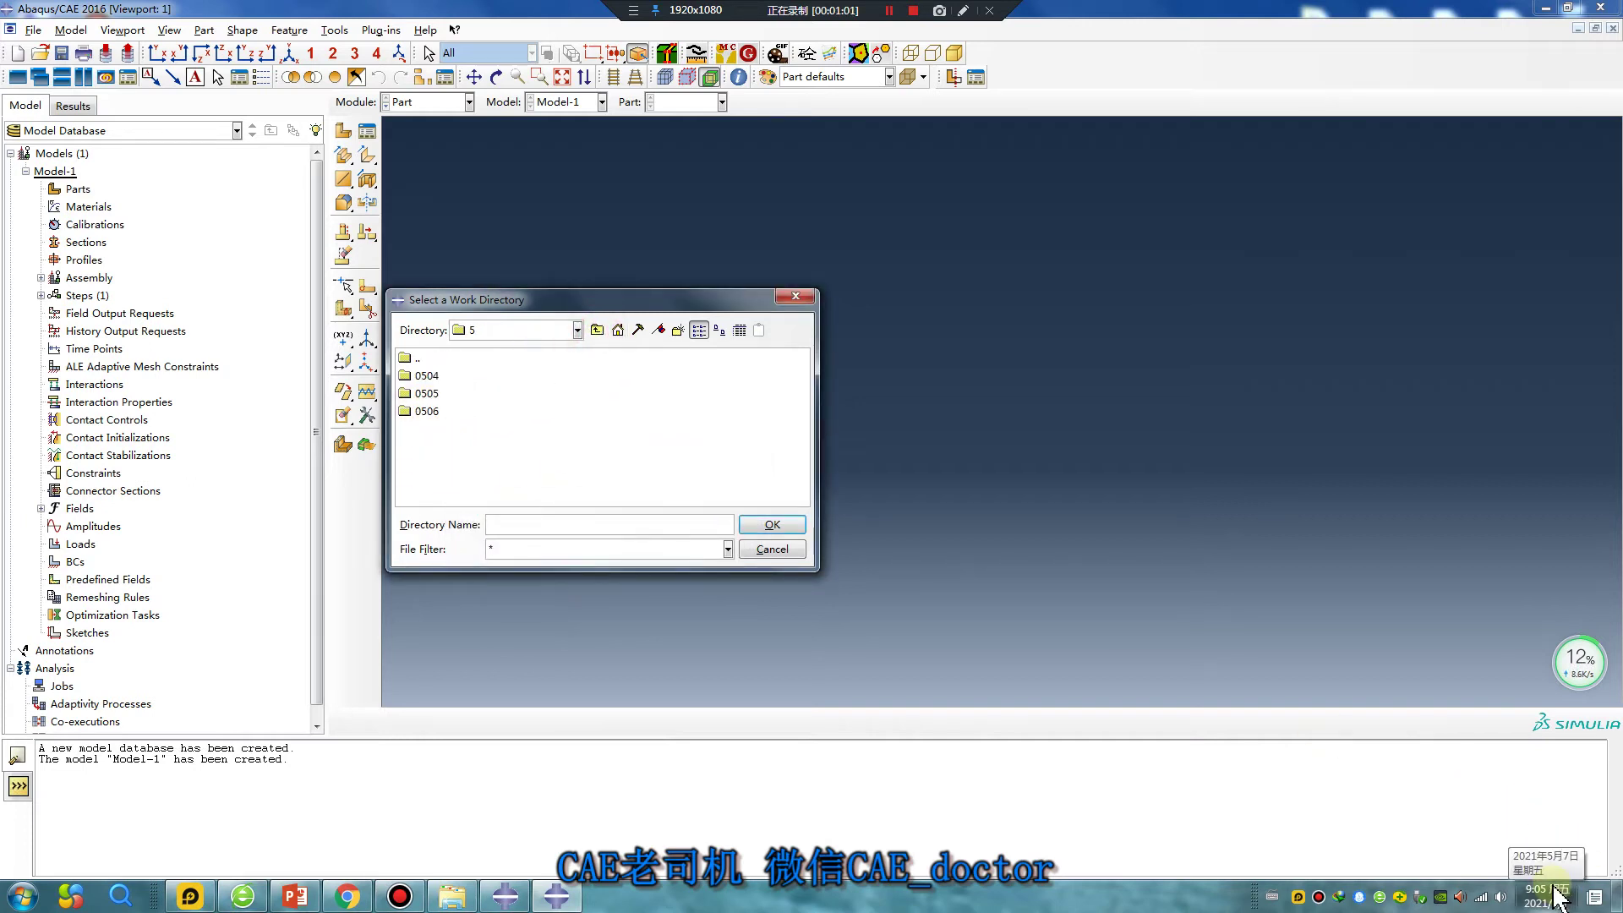
- Create a new directory named 0507 inside D:\work\5 and open it
{"action": "right_click", "coordinate": [446, 445]}
{"action": "left_click", "coordinate": [515, 576]}
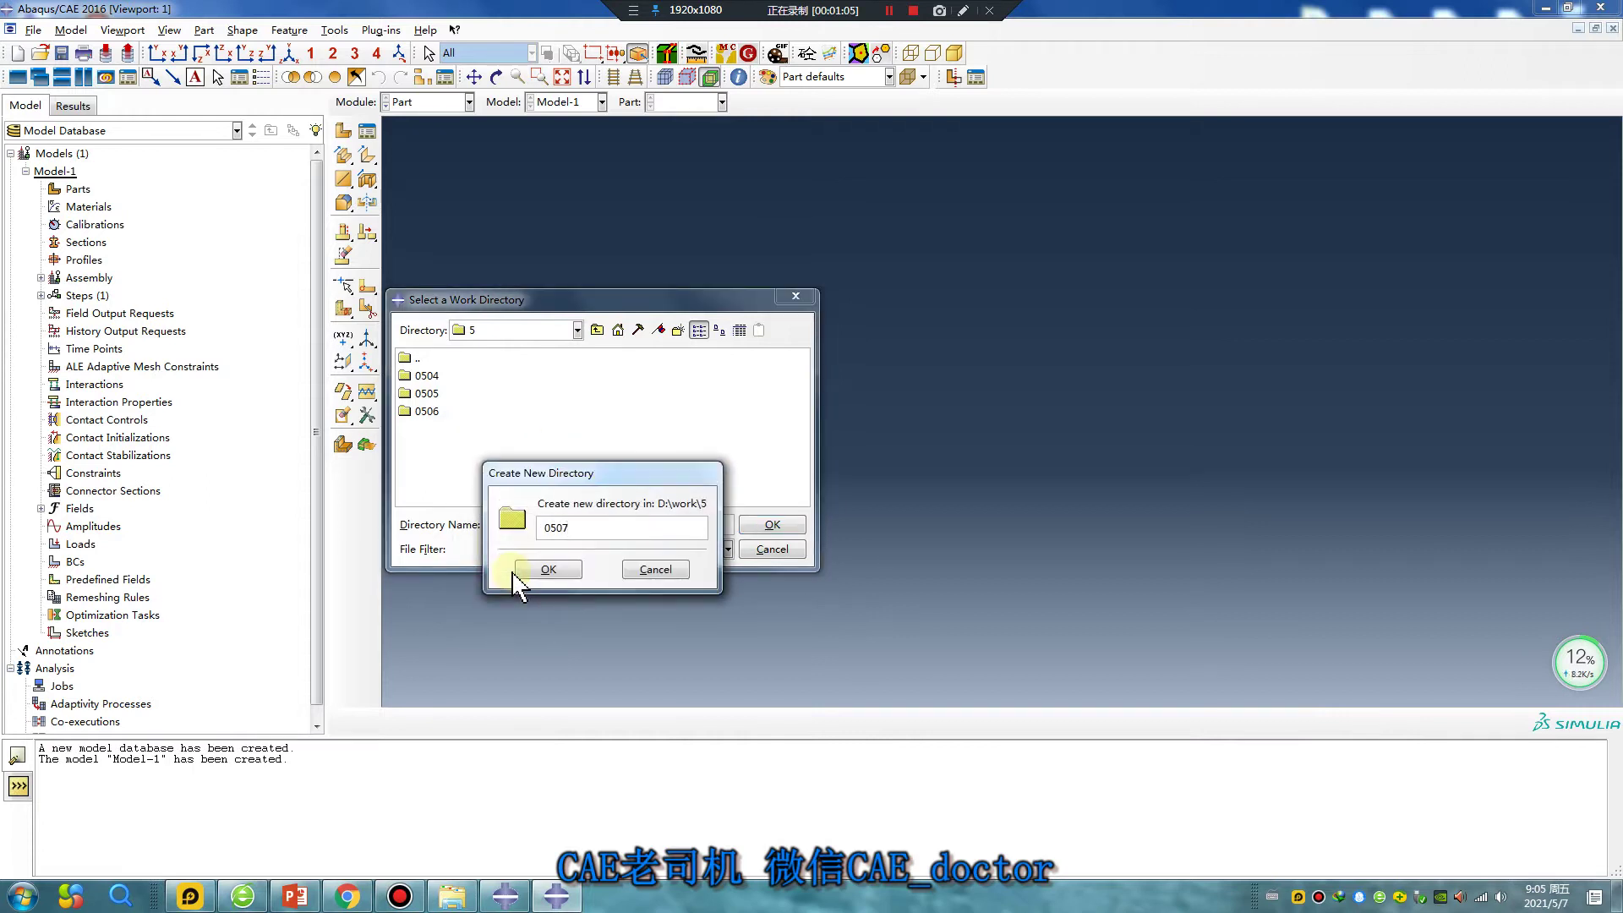
{"action": "left_click", "coordinate": [554, 571]}
{"action": "left_click", "coordinate": [425, 425]}
{"action": "double_click", "coordinate": [426, 427]}
- Create a subdirectory named 1 in 0507 and set D:/work/5/0507/1 as the work directory
{"action": "right_click", "coordinate": [427, 423]}
{"action": "left_click", "coordinate": [486, 539]}
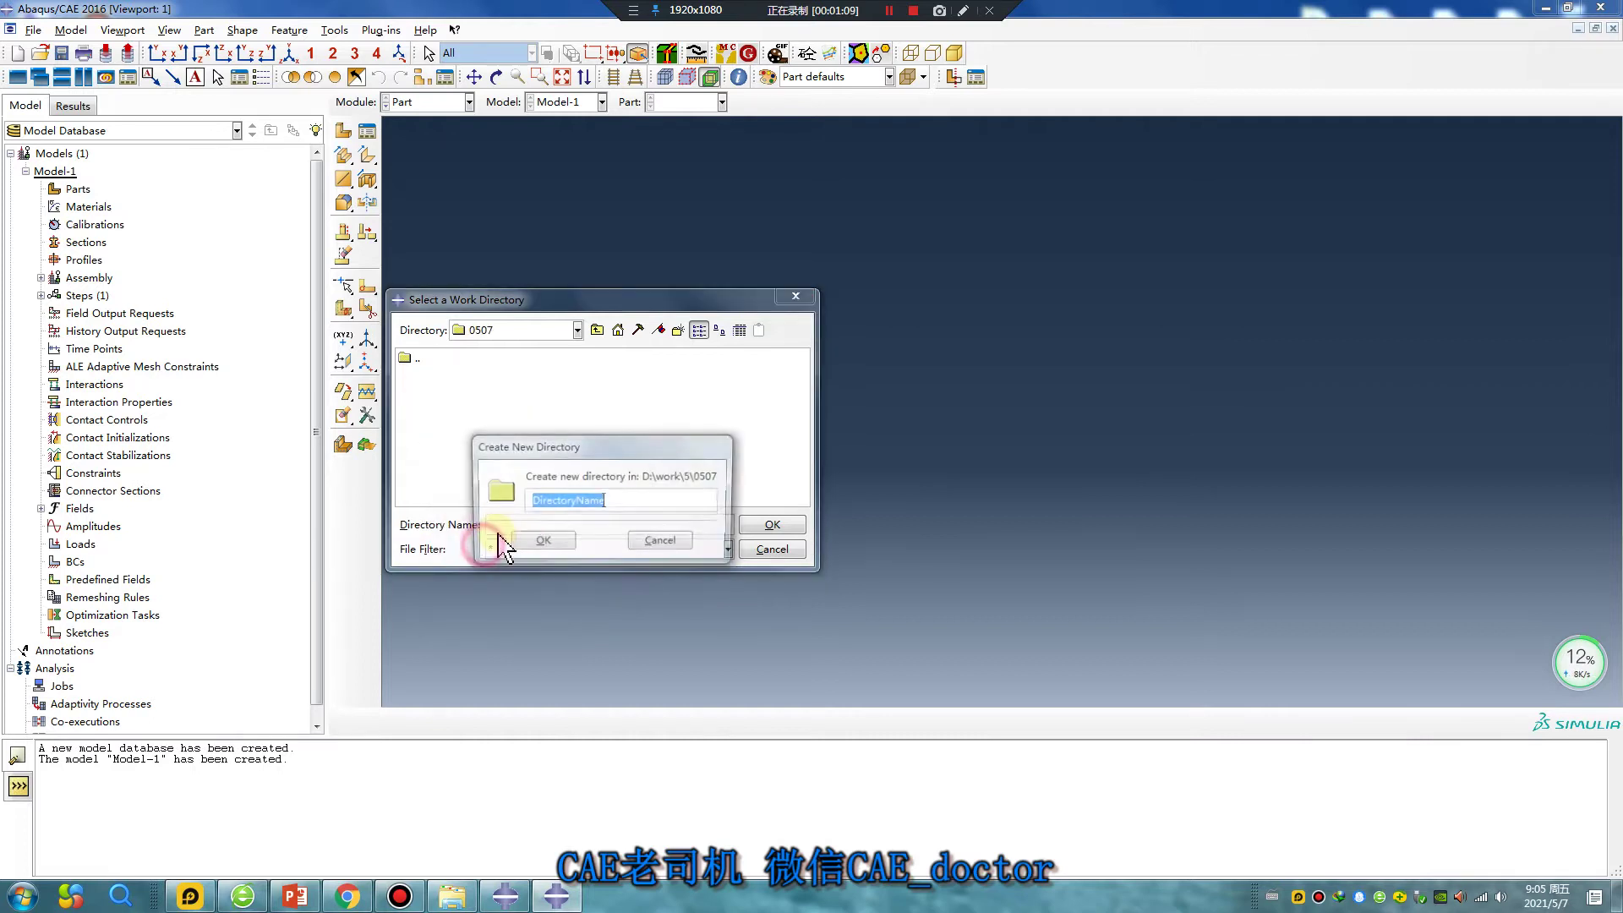
{"action": "type", "text": "1"}
{"action": "left_click", "coordinate": [536, 543]}
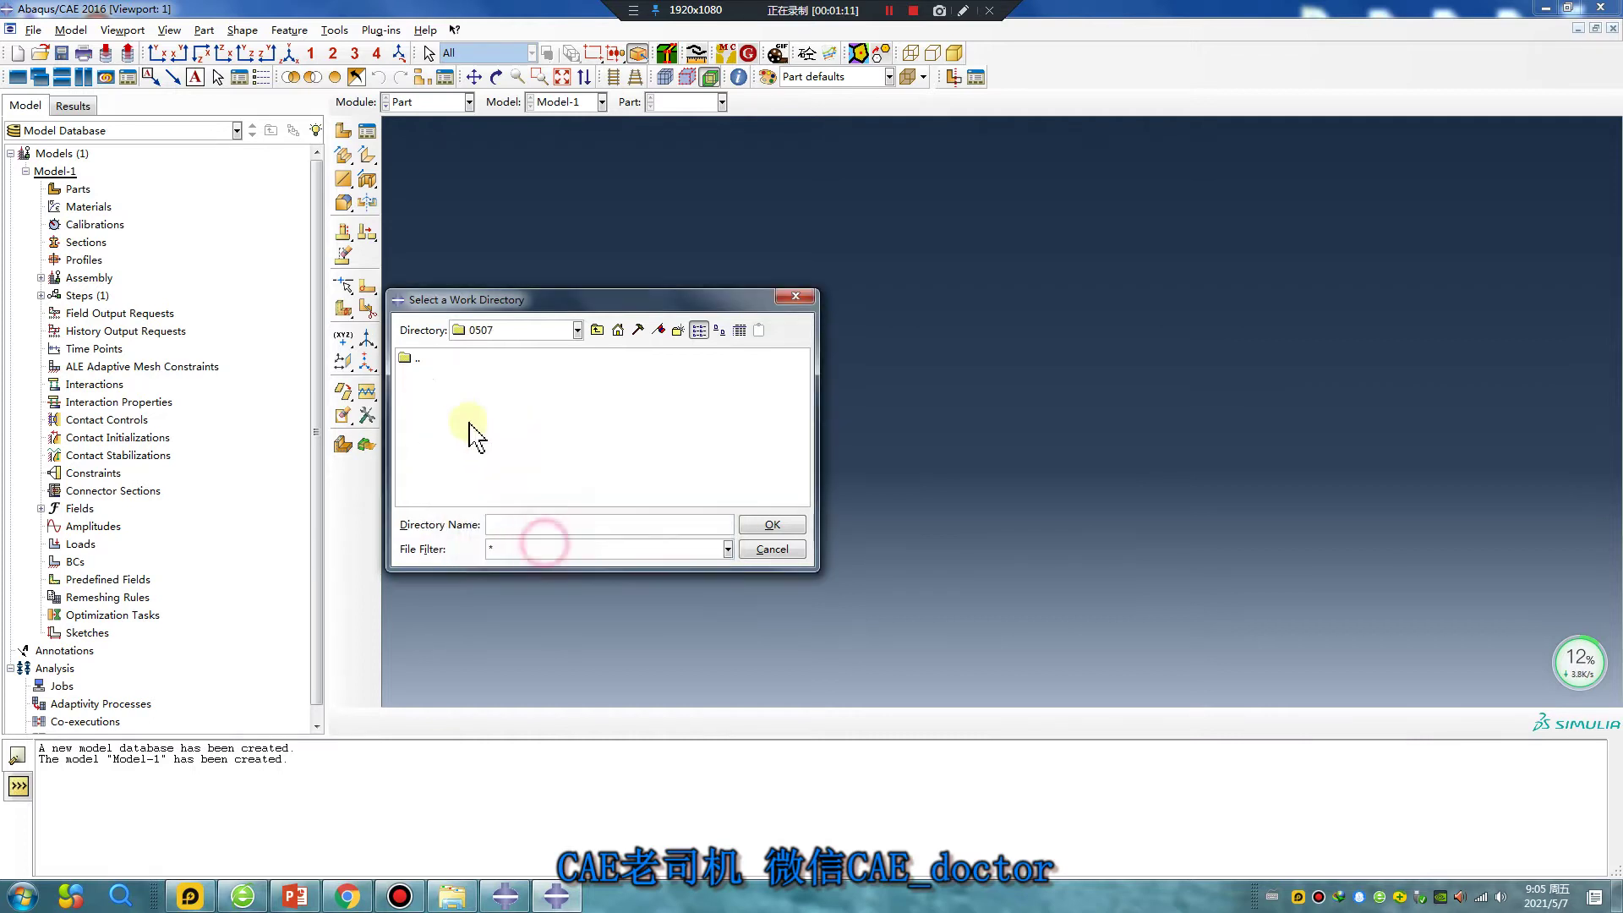
{"action": "left_click", "coordinate": [771, 525]}
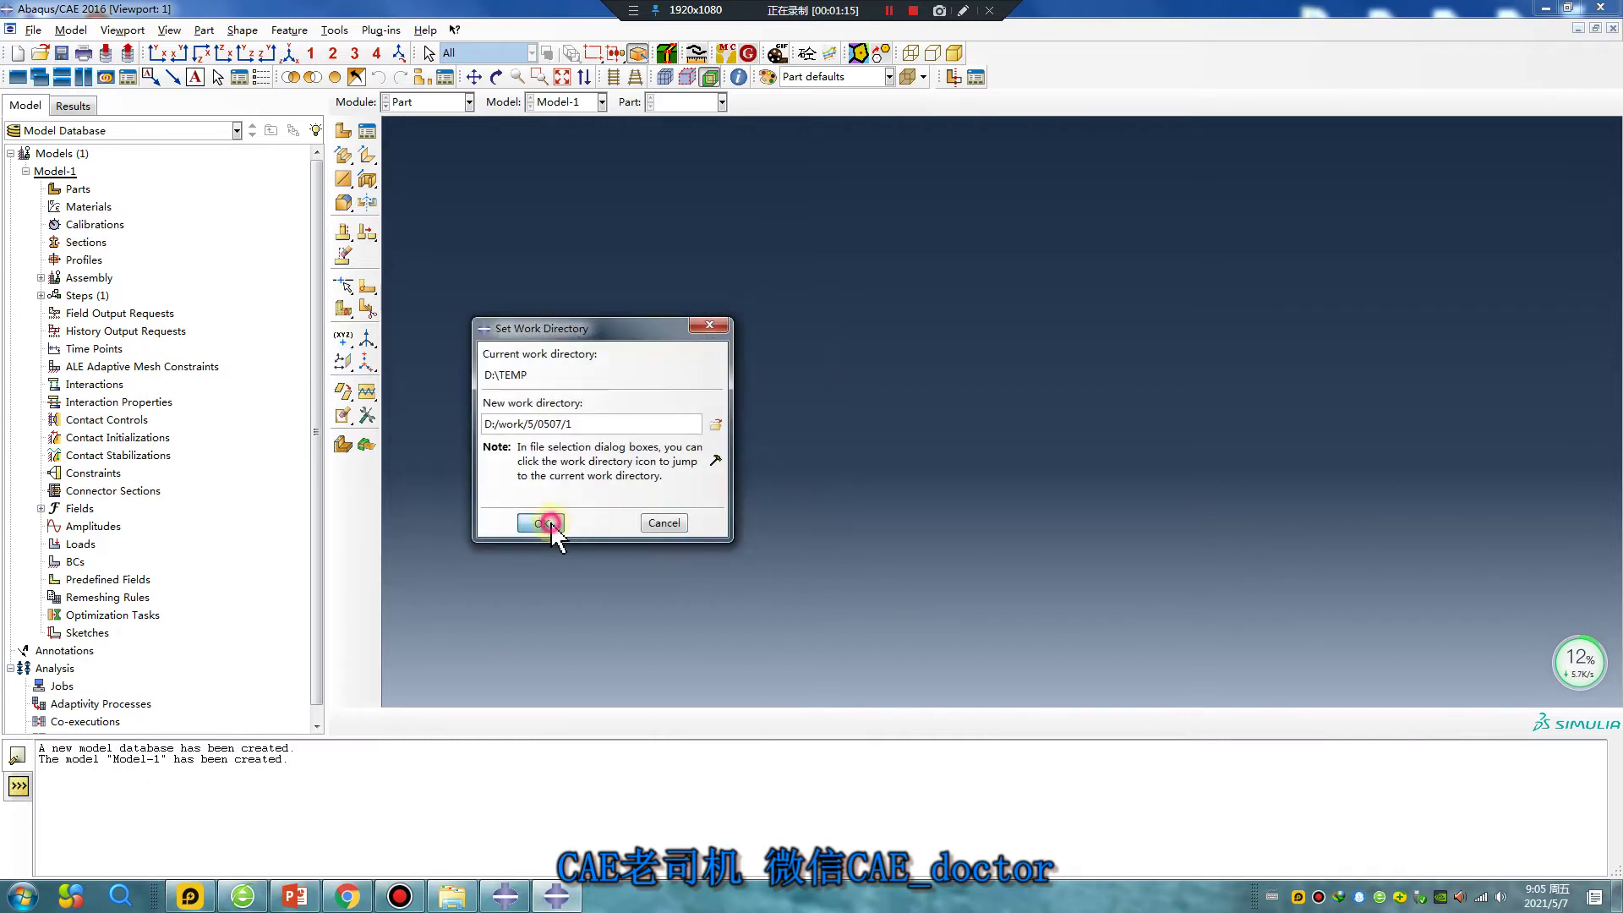
{"action": "left_click", "coordinate": [545, 524]}
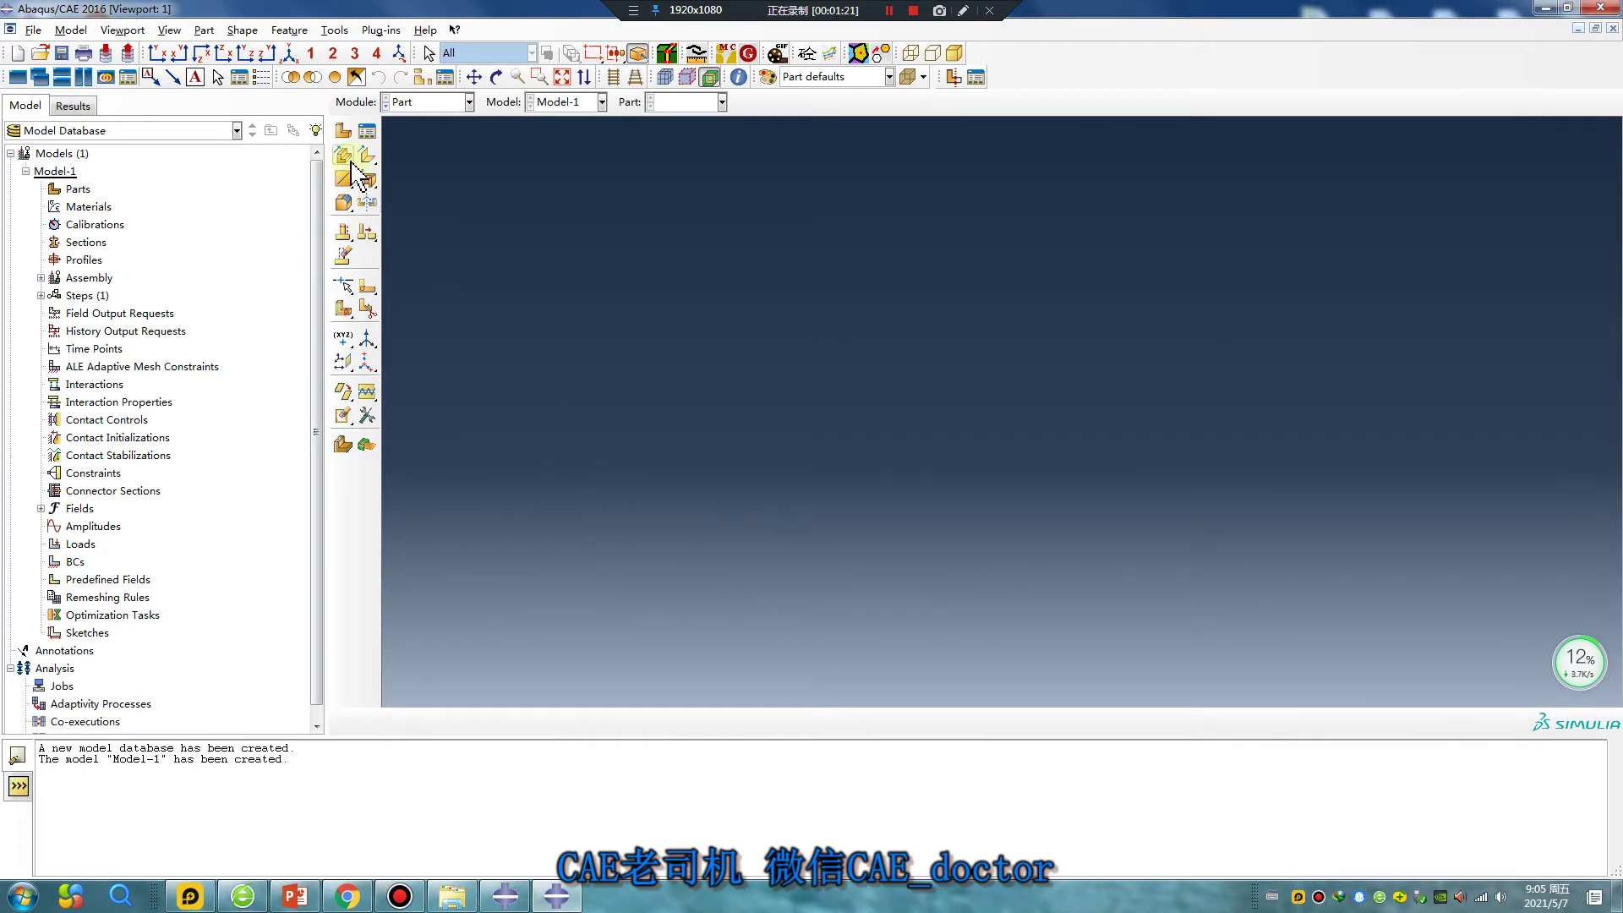
- Create a 2D planar deformable shell part from a square sketched from the origin, about two grid cells wide
{"action": "left_click", "coordinate": [344, 137]}
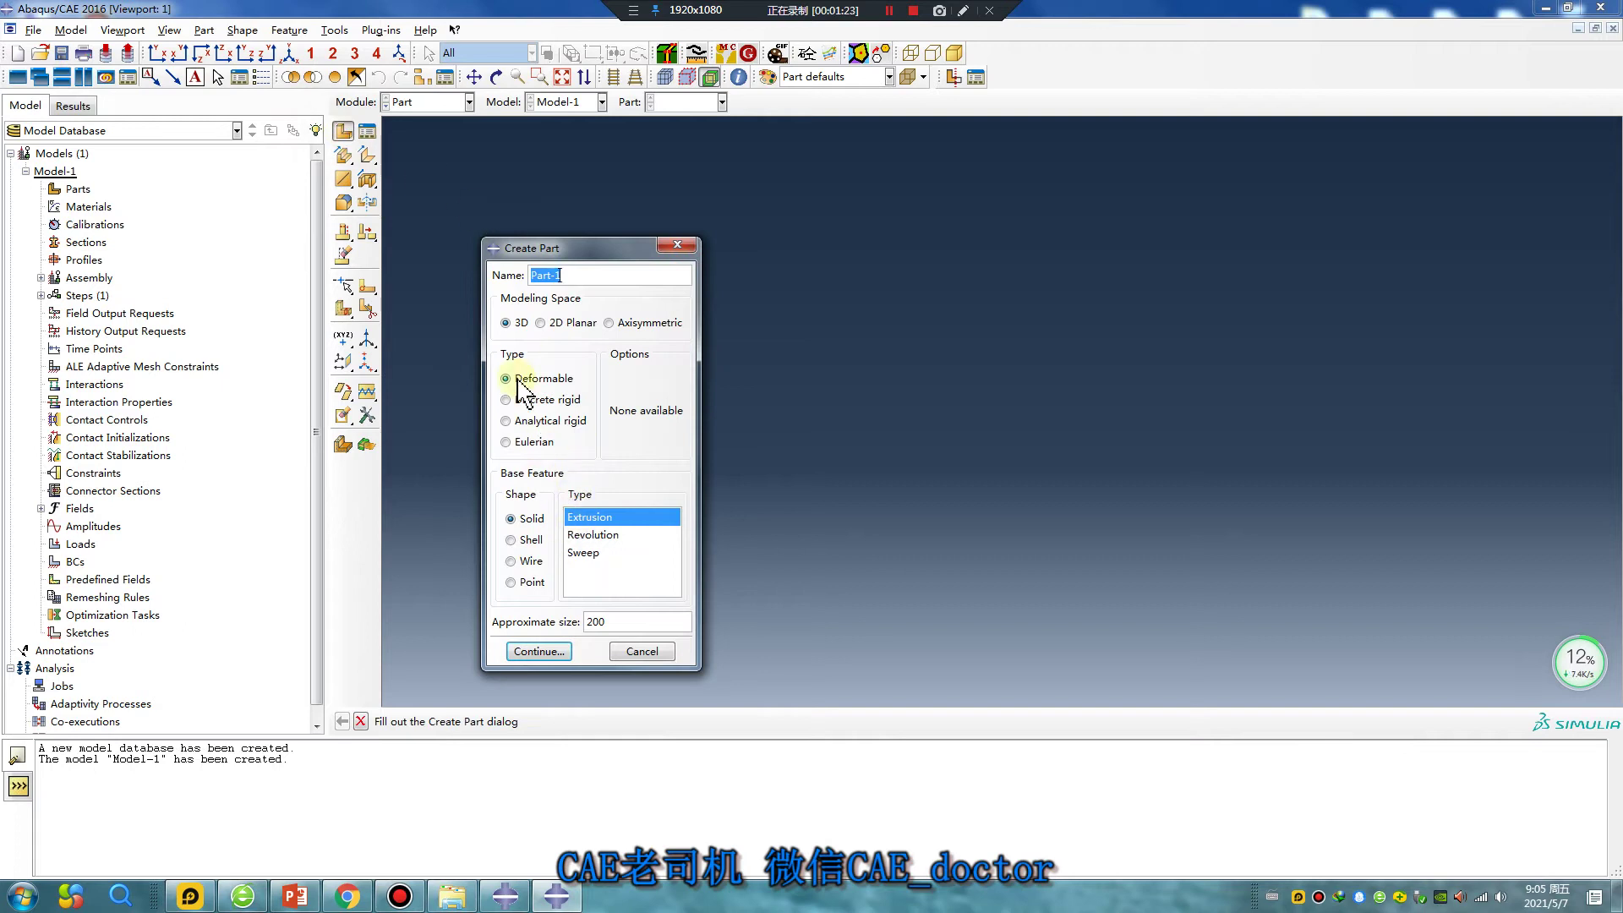
{"action": "left_click", "coordinate": [540, 324]}
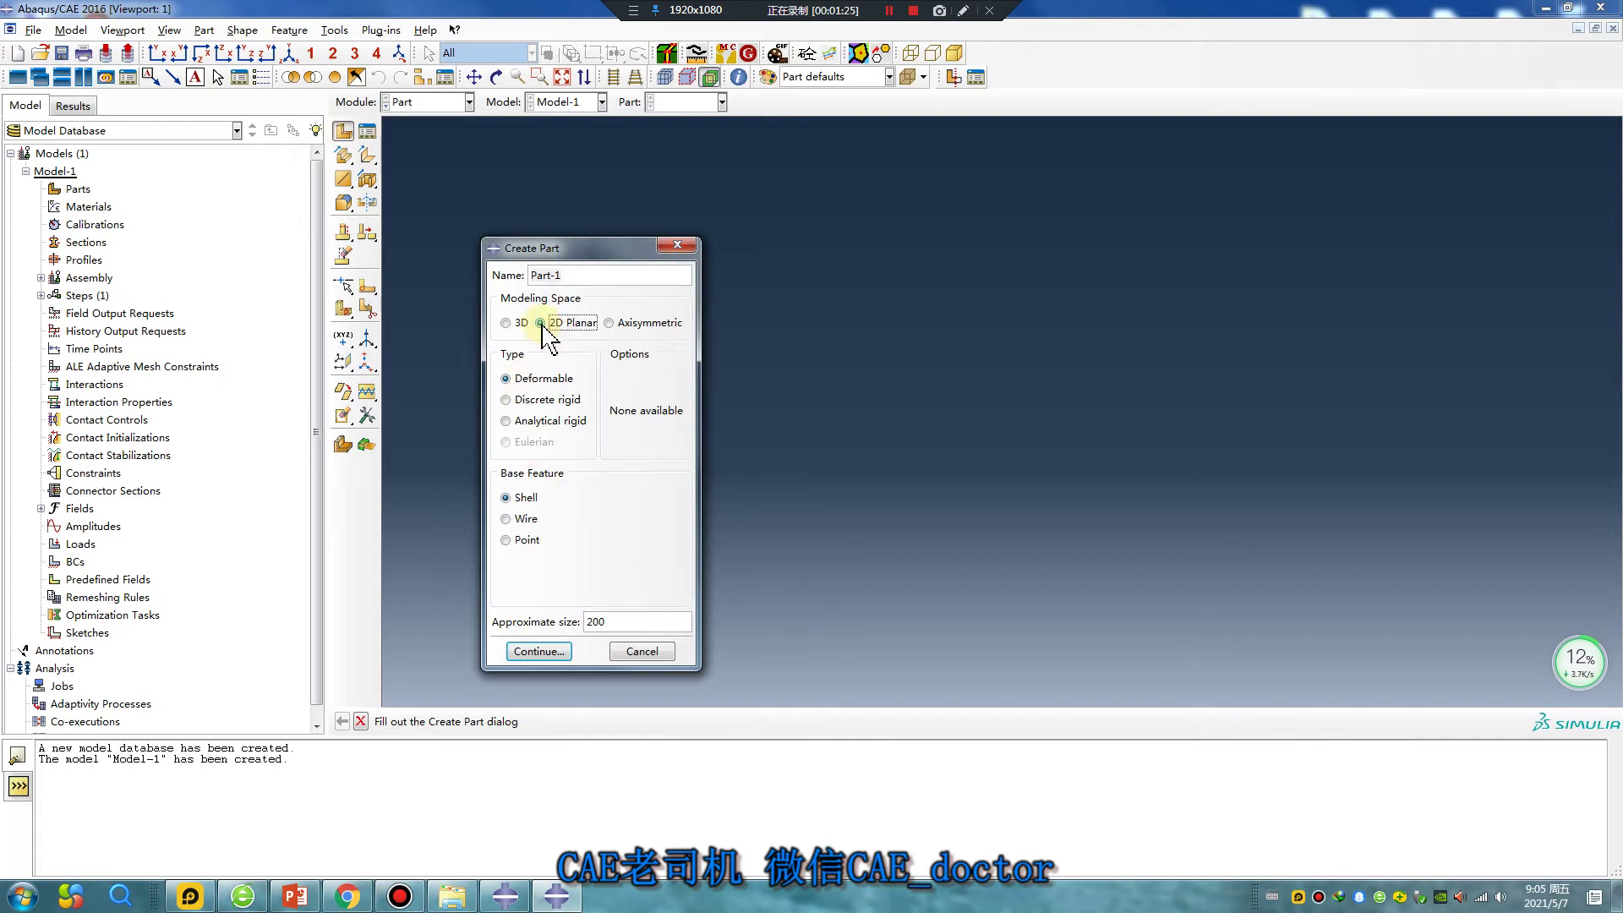
{"action": "left_click", "coordinate": [565, 649]}
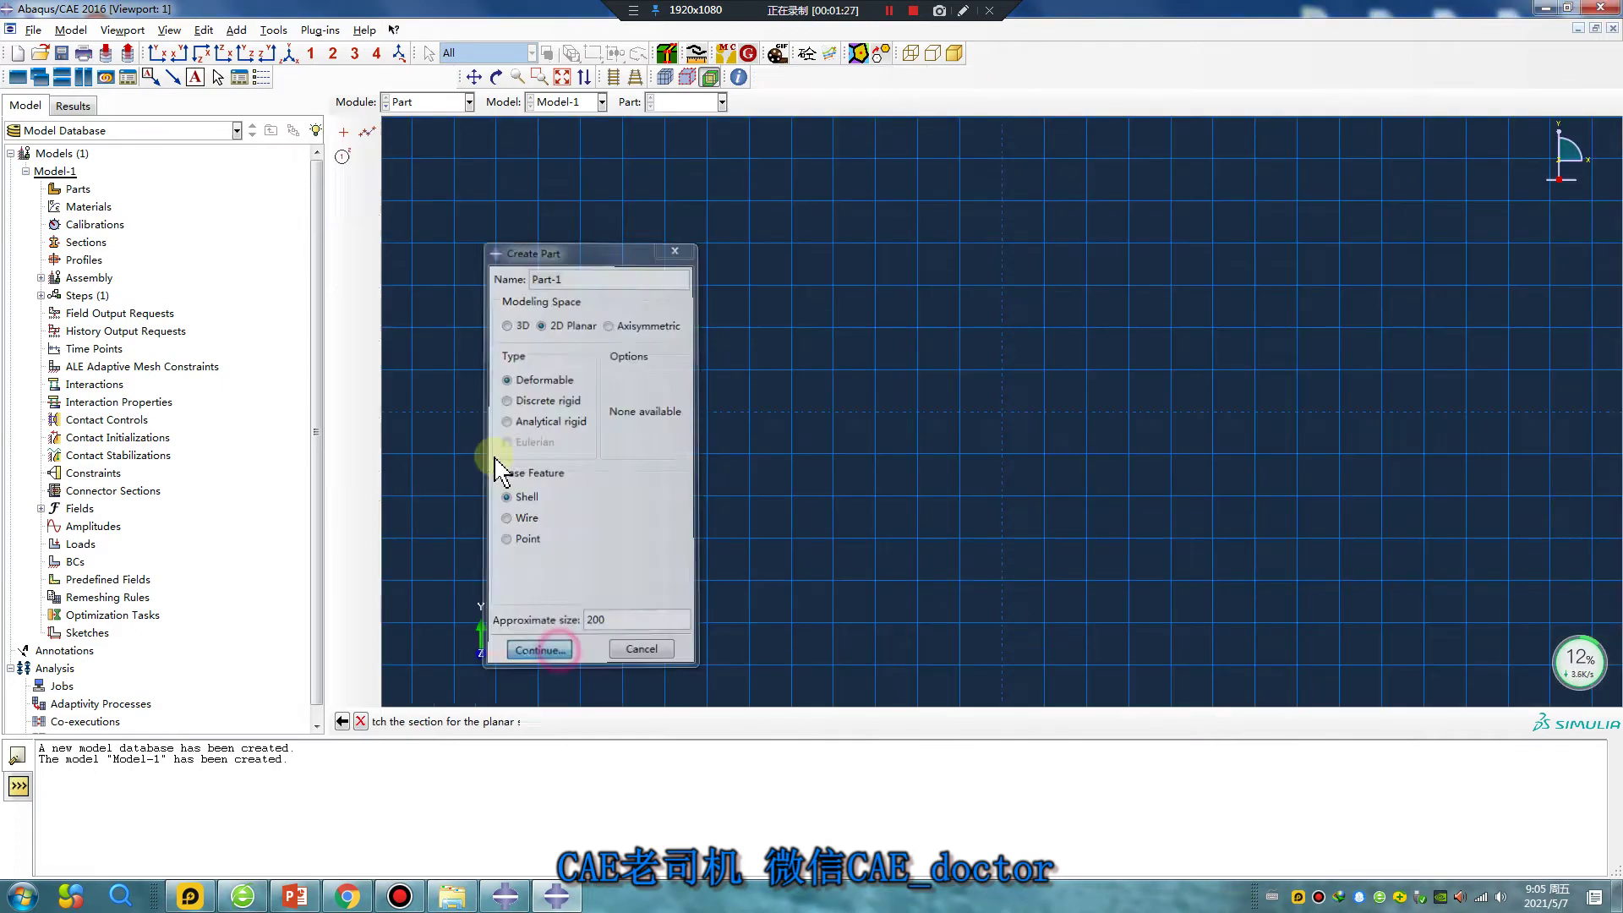
{"action": "left_click", "coordinate": [367, 157]}
{"action": "left_click", "coordinate": [1002, 412]}
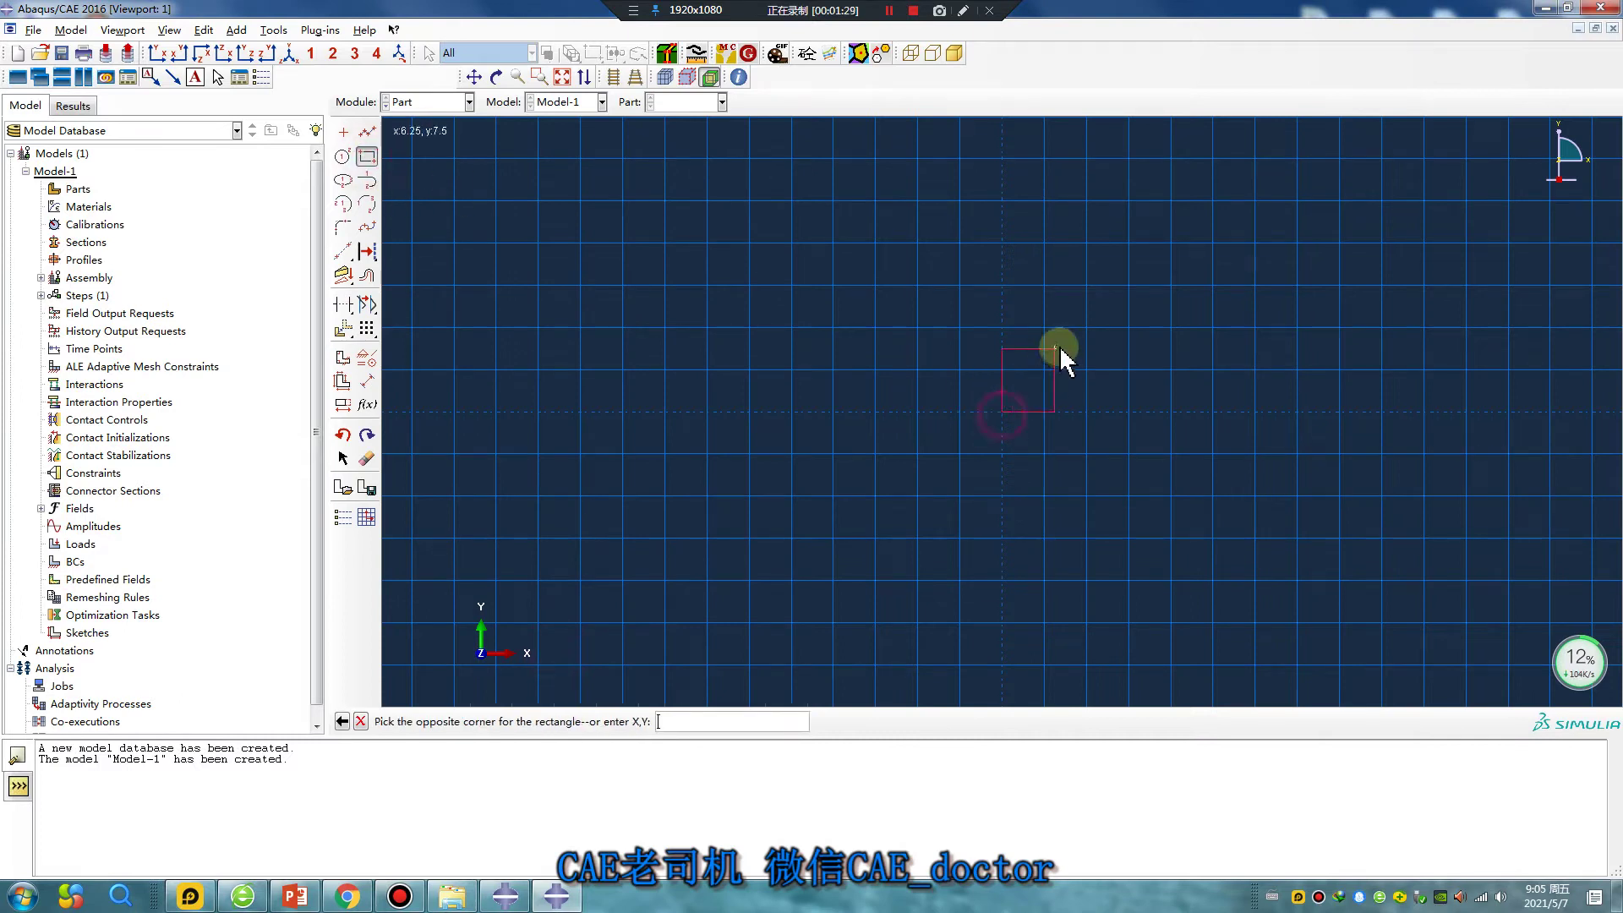
{"action": "left_click", "coordinate": [1081, 330]}
{"action": "middle_click", "coordinate": [775, 417]}
{"action": "middle_click", "coordinate": [779, 419]}
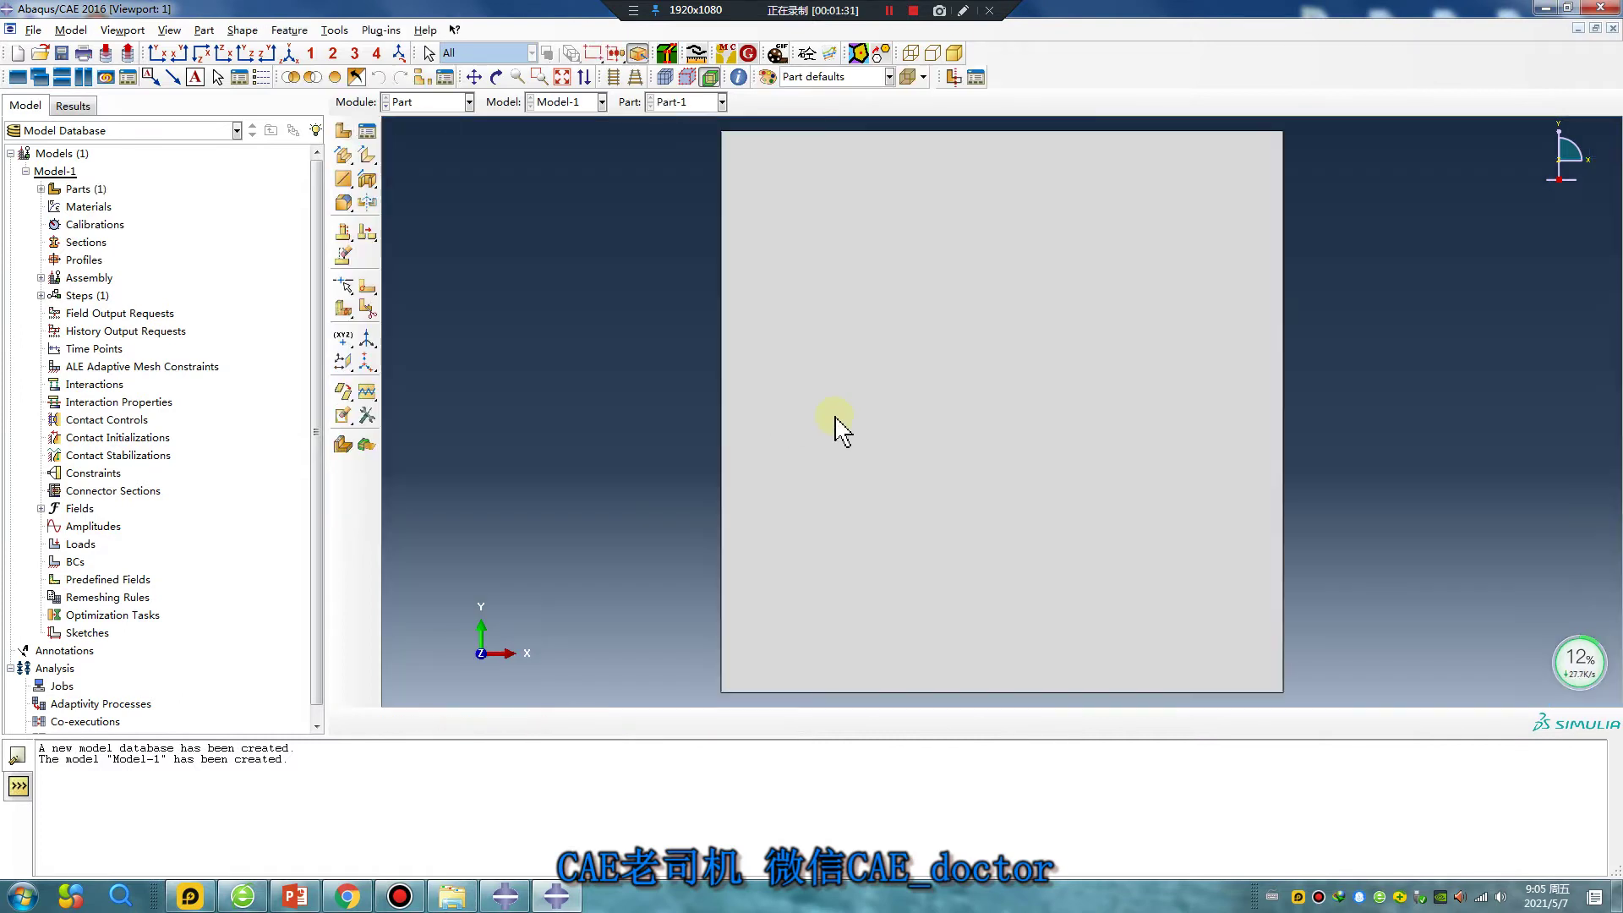
- In the Property module, create an isotropic elastic material with Young's modulus 2e5 and Poisson's ratio 0.3
{"action": "left_click", "coordinate": [448, 103]}
{"action": "left_click", "coordinate": [431, 151]}
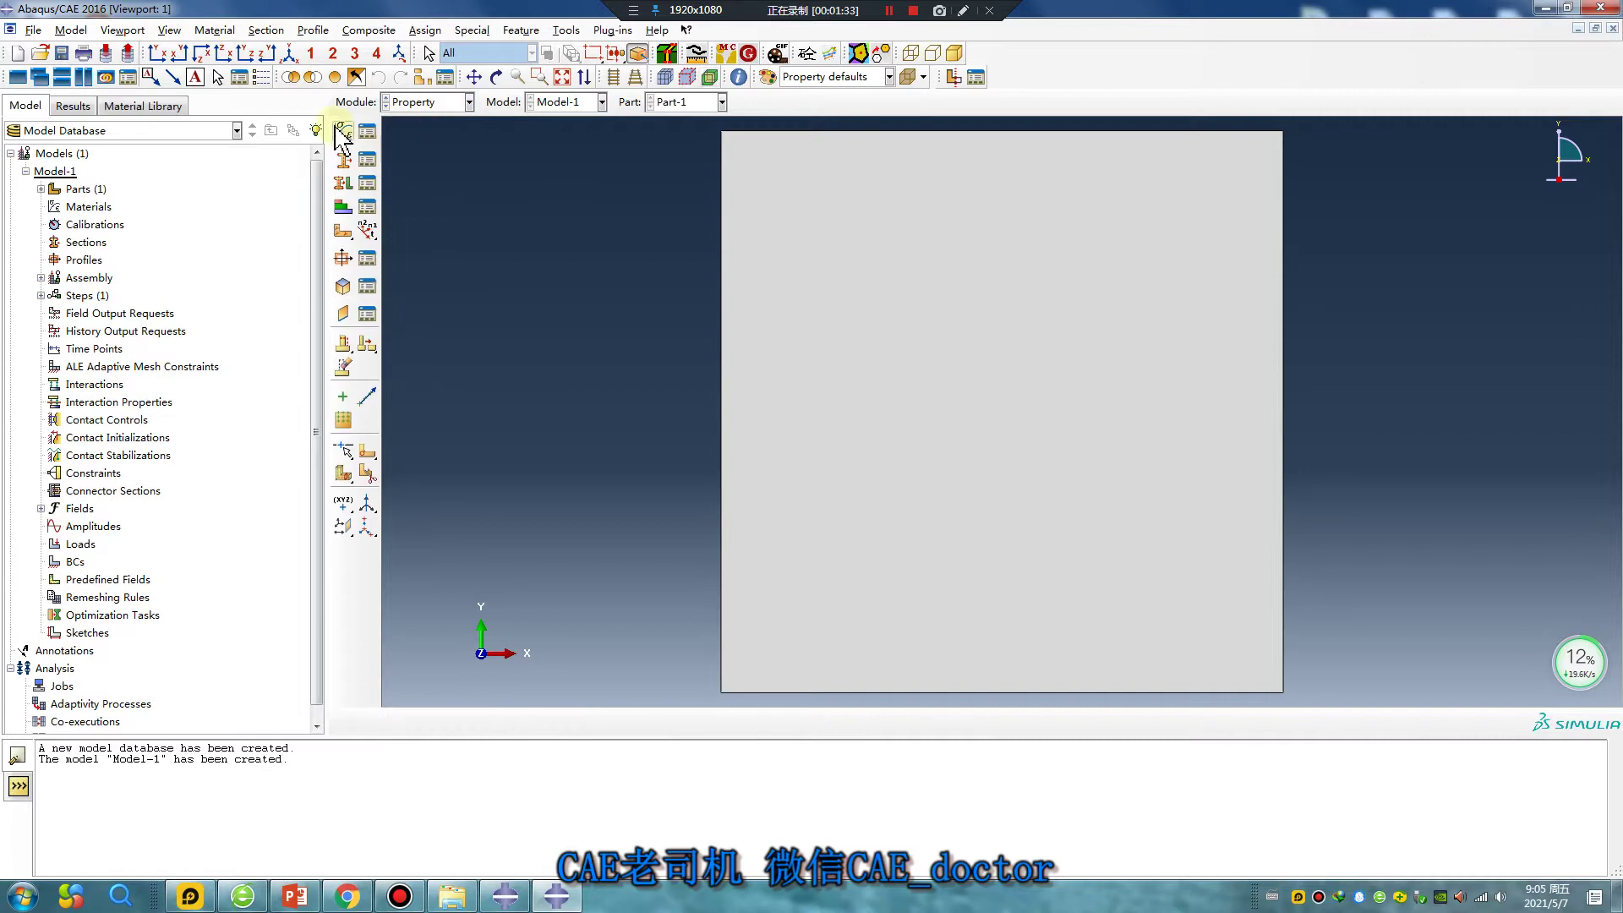
{"action": "left_click", "coordinate": [343, 132]}
{"action": "left_click", "coordinate": [512, 306]}
{"action": "mouse_move", "coordinate": [583, 329]}
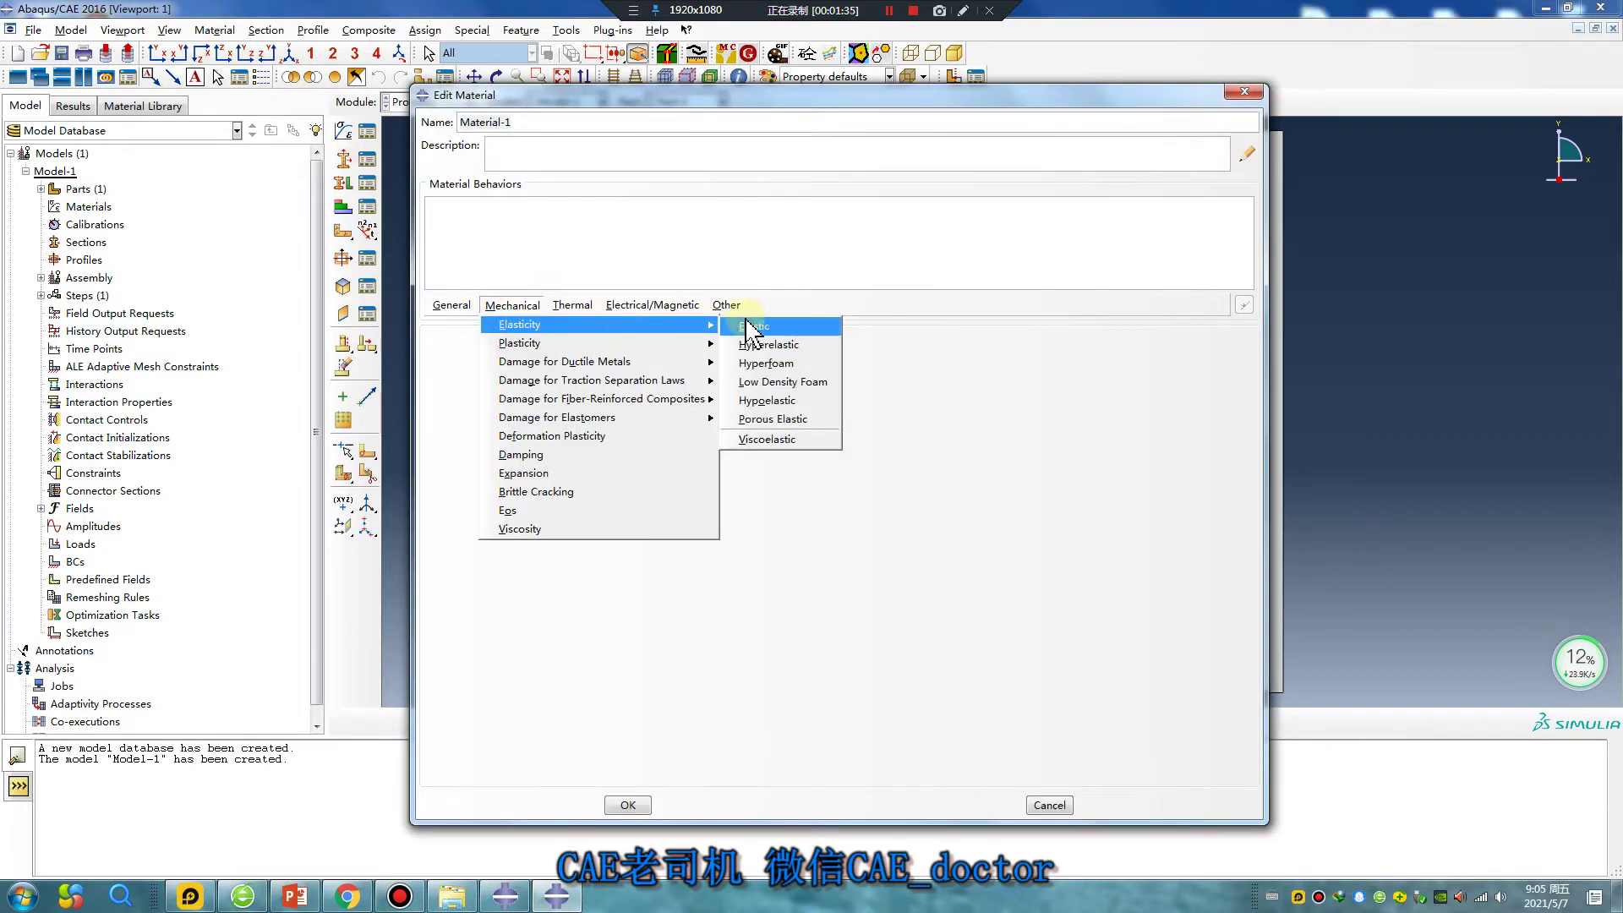
{"action": "left_click", "coordinate": [750, 324]}
{"action": "left_click", "coordinate": [500, 550]}
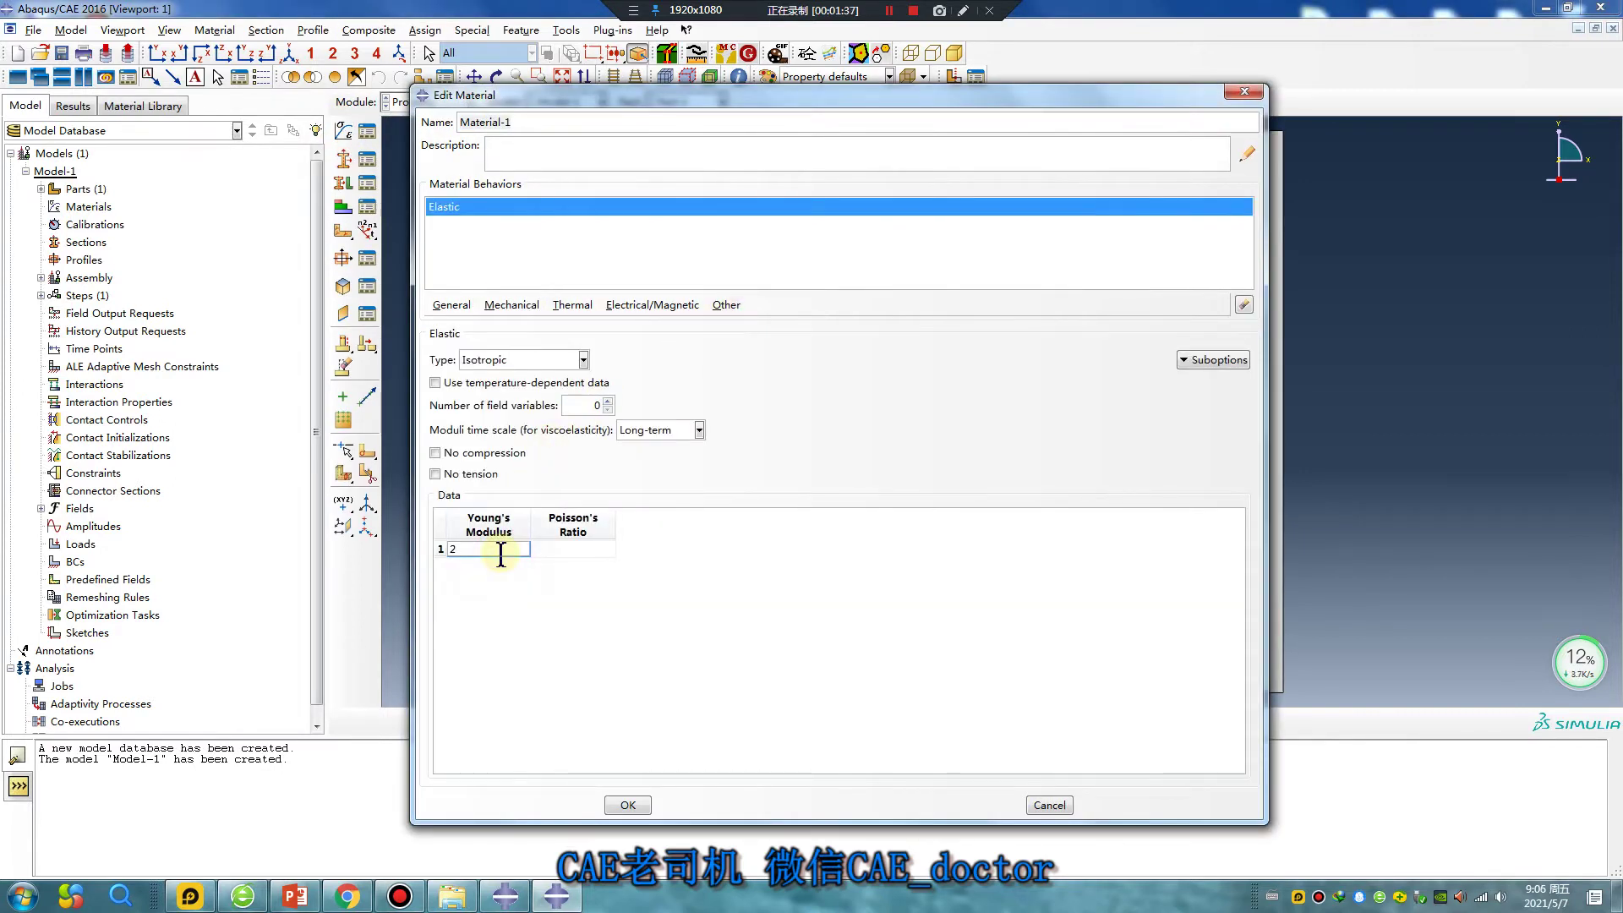
{"action": "type", "text": "2e5"}
{"action": "left_click", "coordinate": [573, 550]}
{"action": "type", "text": "0"}
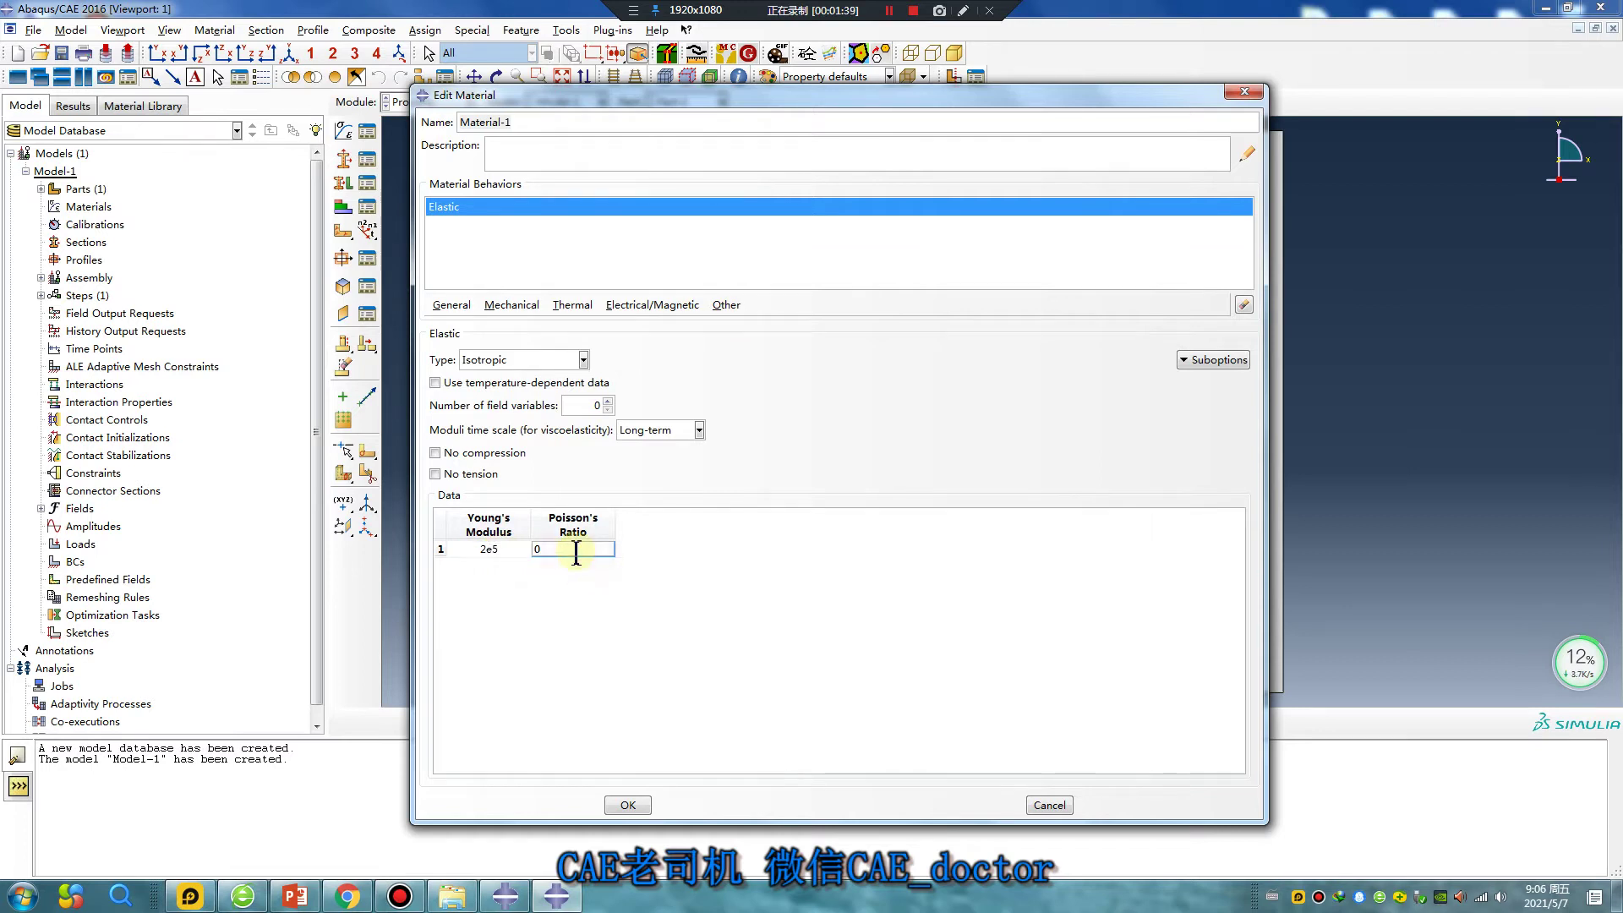
{"action": "type", "text": ".3"}
{"action": "left_click", "coordinate": [627, 804]}
- Create a homogeneous solid section with the elastic material and assign it to the whole square part
{"action": "left_click", "coordinate": [343, 159]}
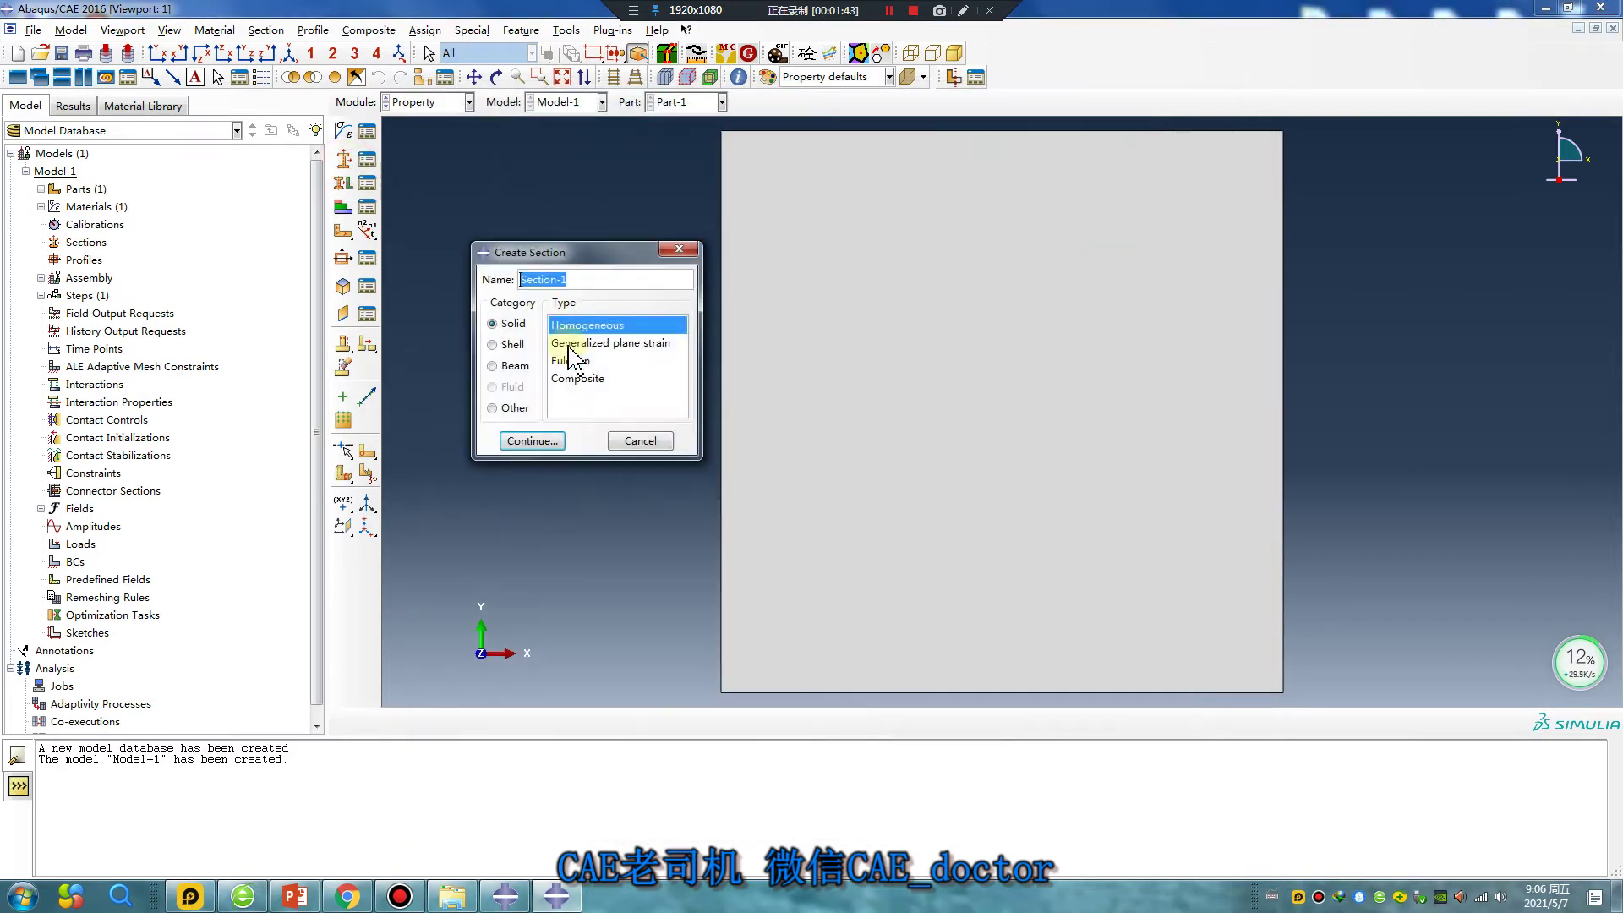
{"action": "left_click", "coordinate": [531, 441]}
{"action": "left_click", "coordinate": [509, 366]}
{"action": "left_click", "coordinate": [355, 193]}
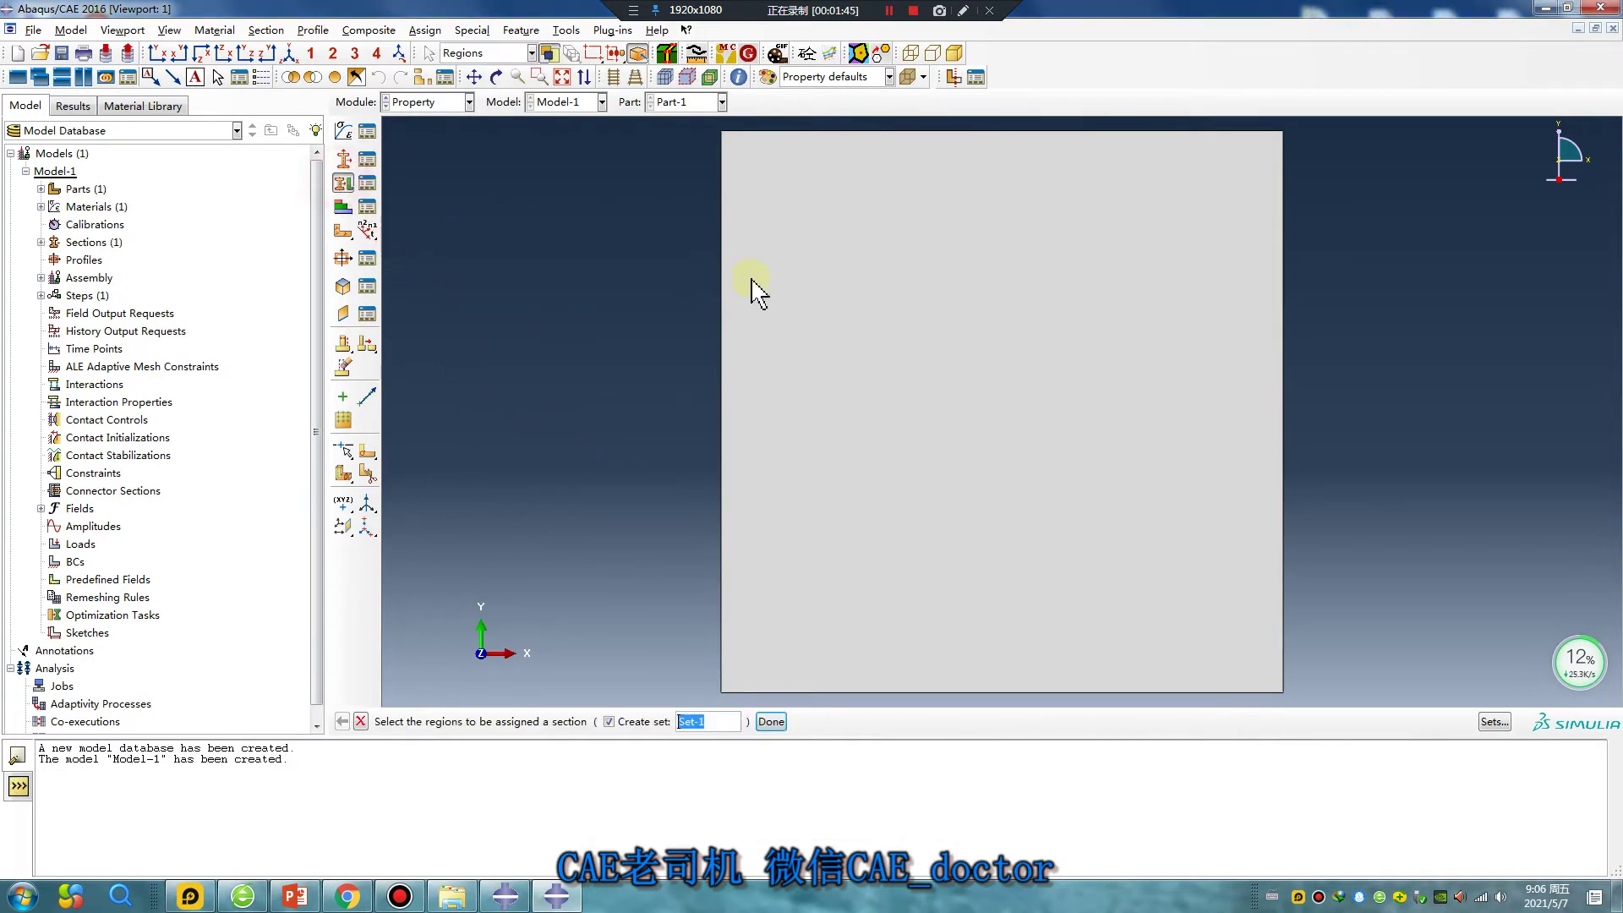
{"action": "left_click", "coordinate": [753, 290]}
{"action": "middle_click", "coordinate": [572, 362]}
{"action": "left_click", "coordinate": [163, 623]}
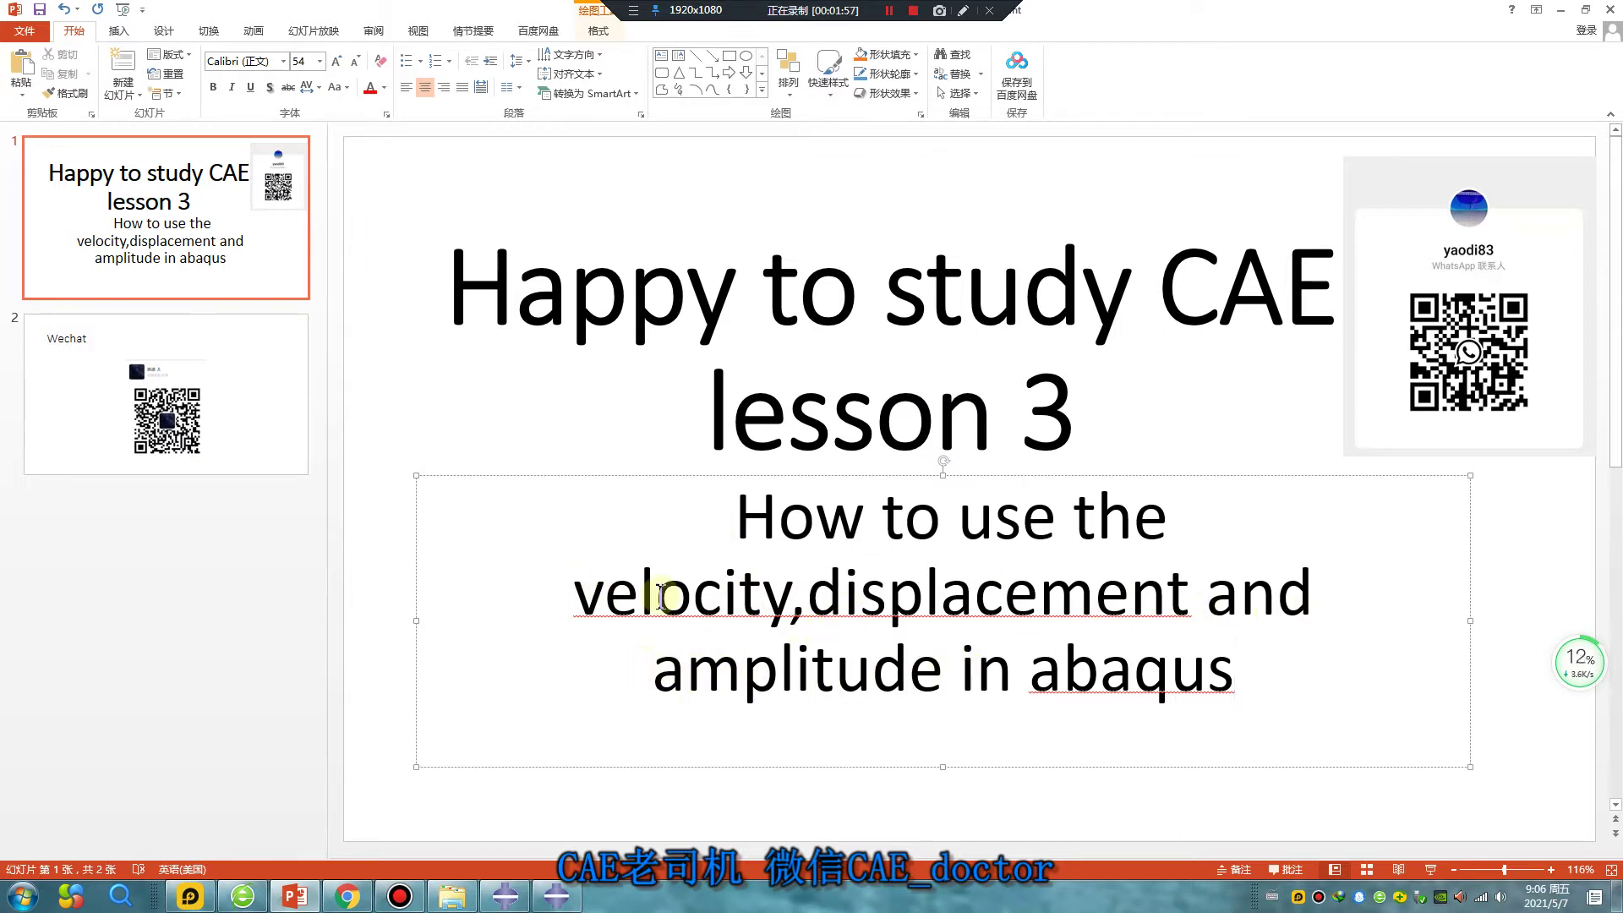
- Switch back to Abaqus/CAE and add an instance of the square part in the Assembly module
{"action": "left_click", "coordinate": [556, 896]}
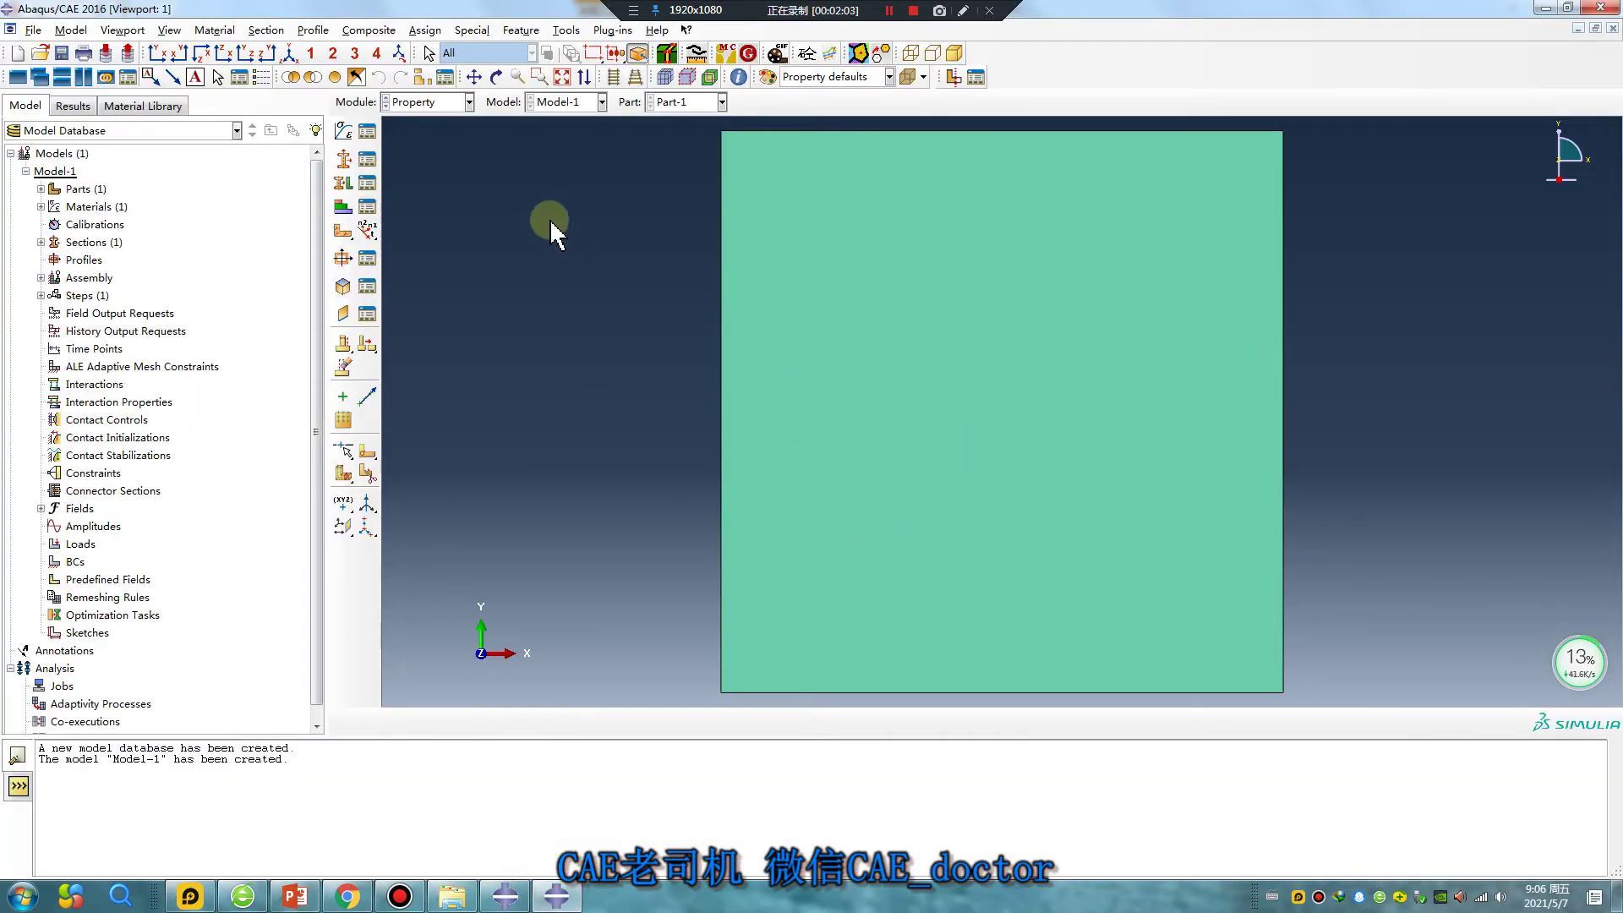
{"action": "left_click", "coordinate": [427, 102]}
{"action": "left_click", "coordinate": [423, 154]}
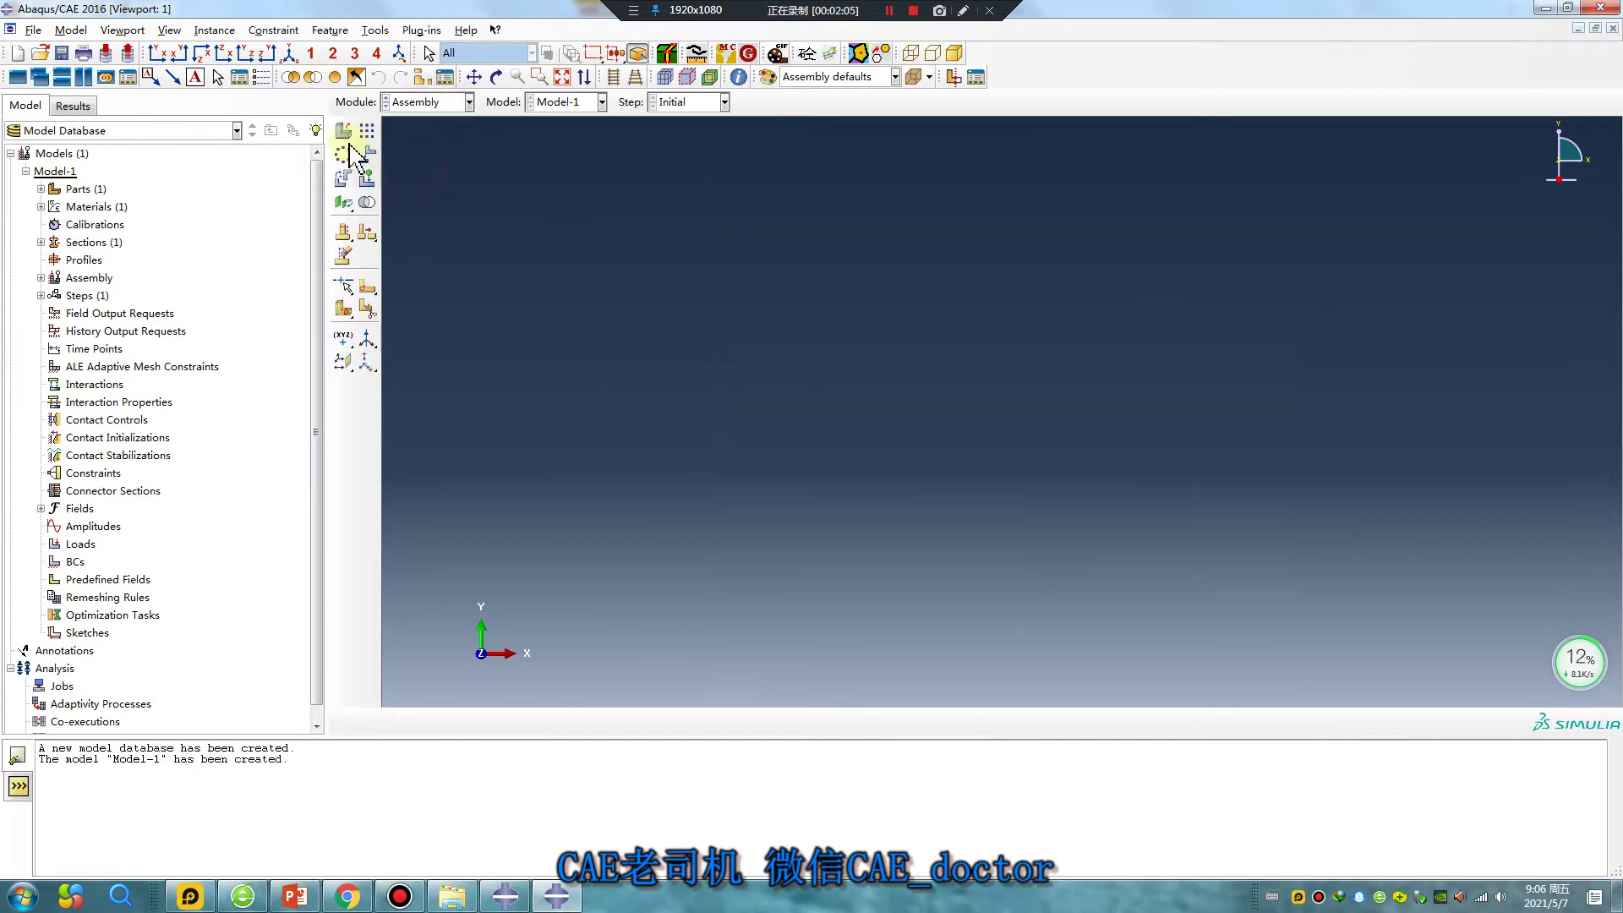
{"action": "left_click", "coordinate": [345, 134]}
{"action": "left_click", "coordinate": [352, 721]}
- Create a Static, General step after the initial step with Nlgeom on and a time period of 1
{"action": "left_click", "coordinate": [433, 103]}
{"action": "left_click", "coordinate": [423, 172]}
{"action": "left_click", "coordinate": [344, 132]}
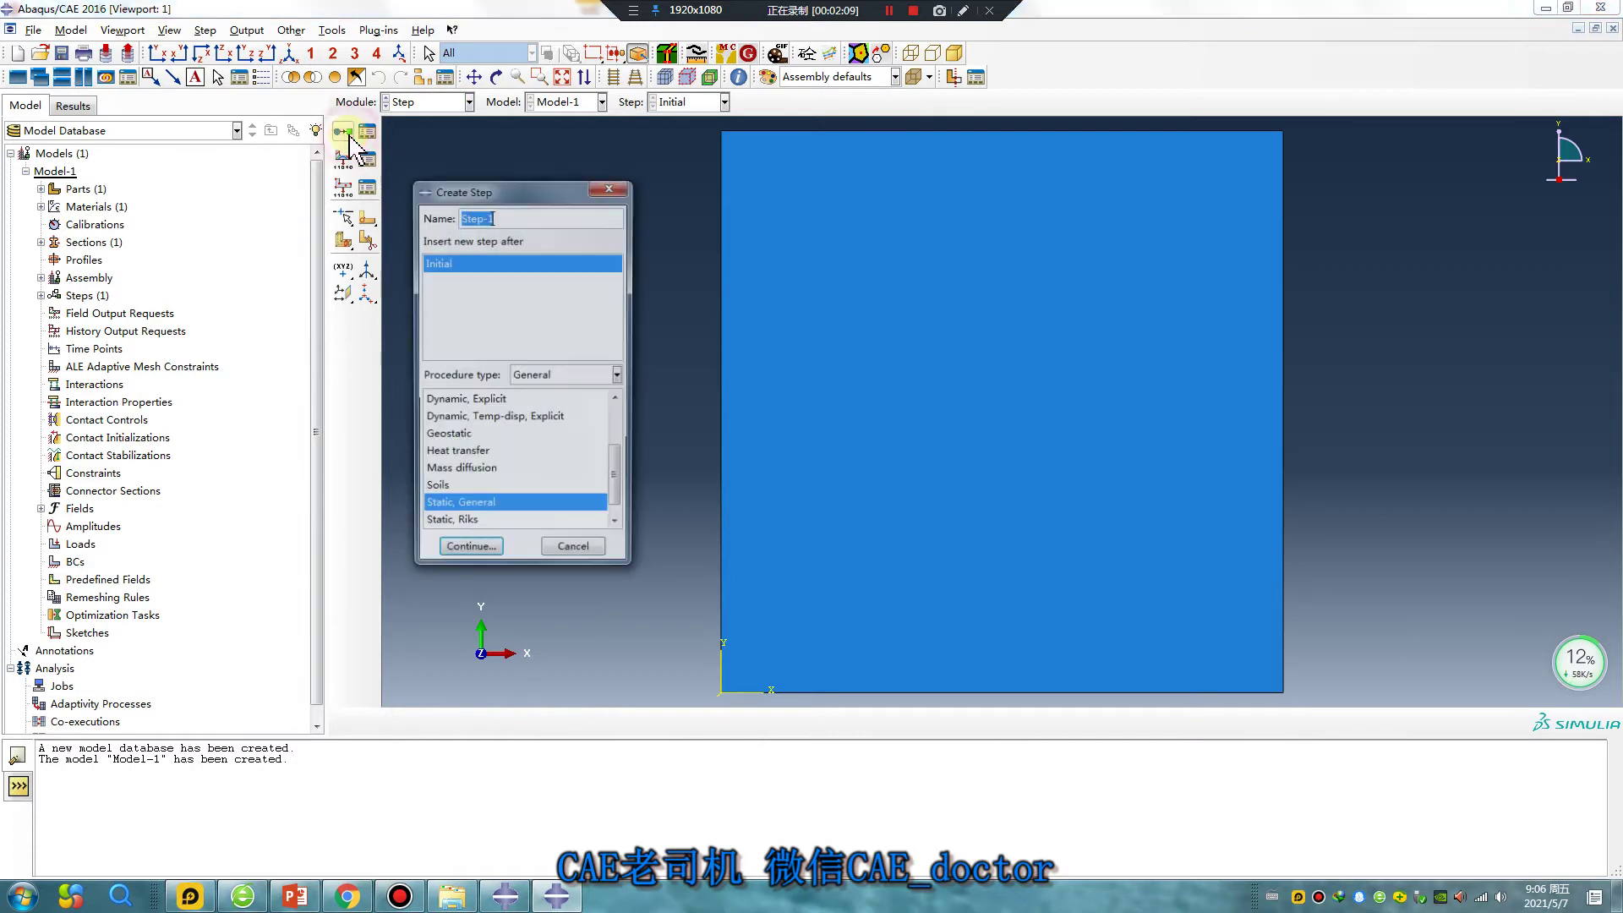
{"action": "left_click", "coordinate": [471, 545]}
{"action": "left_click", "coordinate": [201, 481]}
{"action": "double_click", "coordinate": [216, 434]}
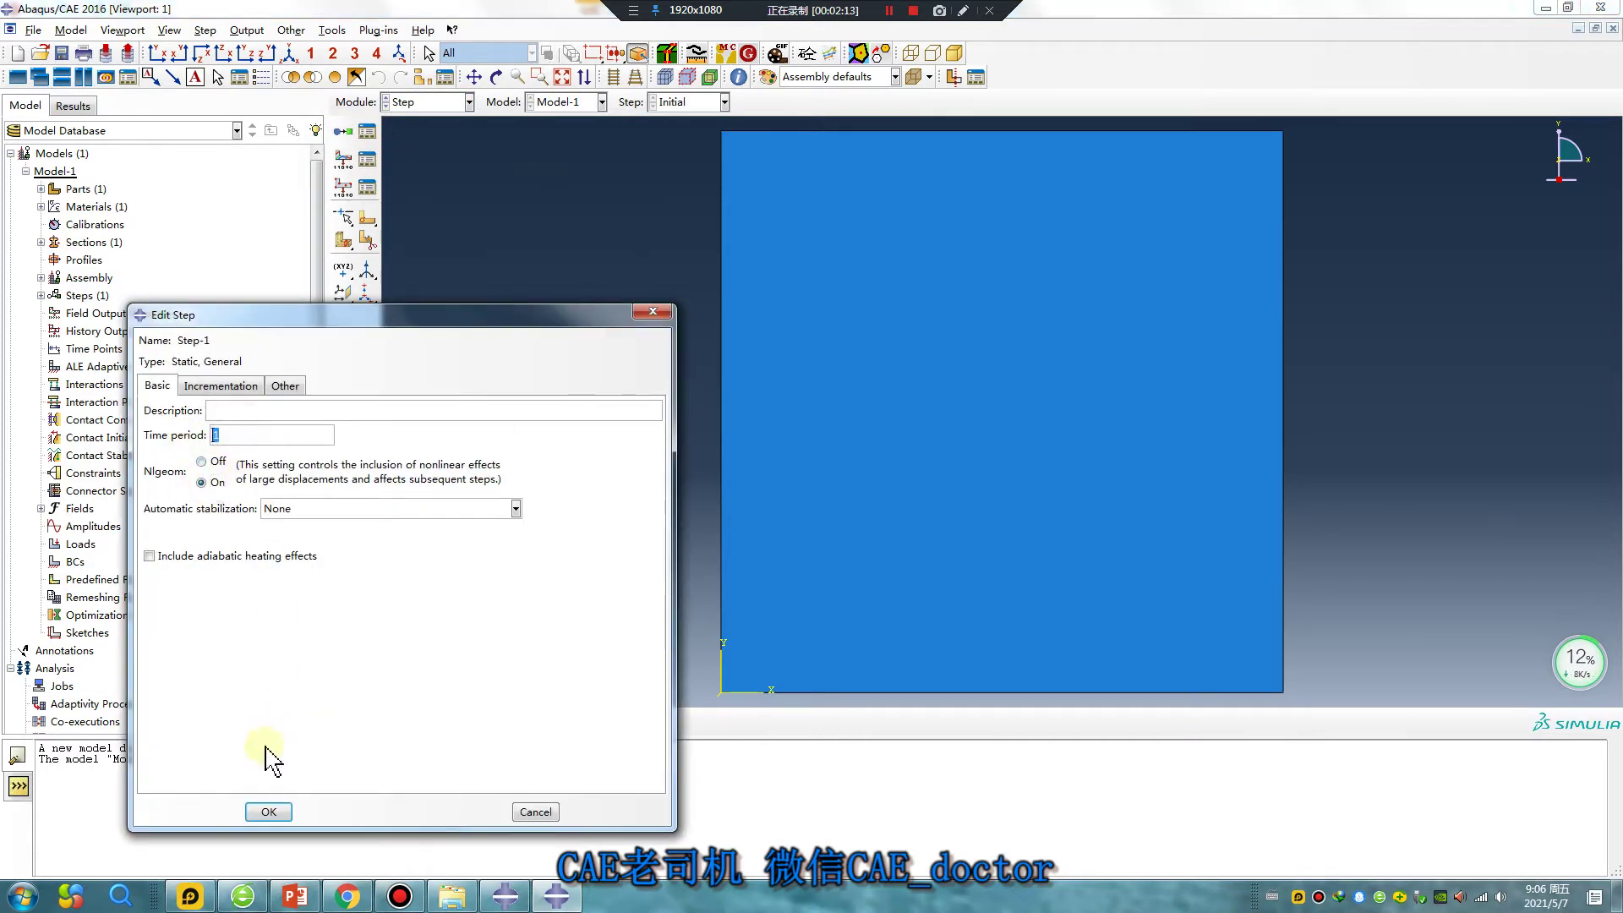
{"action": "left_click", "coordinate": [268, 811]}
- Edit the field output request of Step-1 and set its frequency to evenly spaced time intervals
{"action": "left_click", "coordinate": [367, 159]}
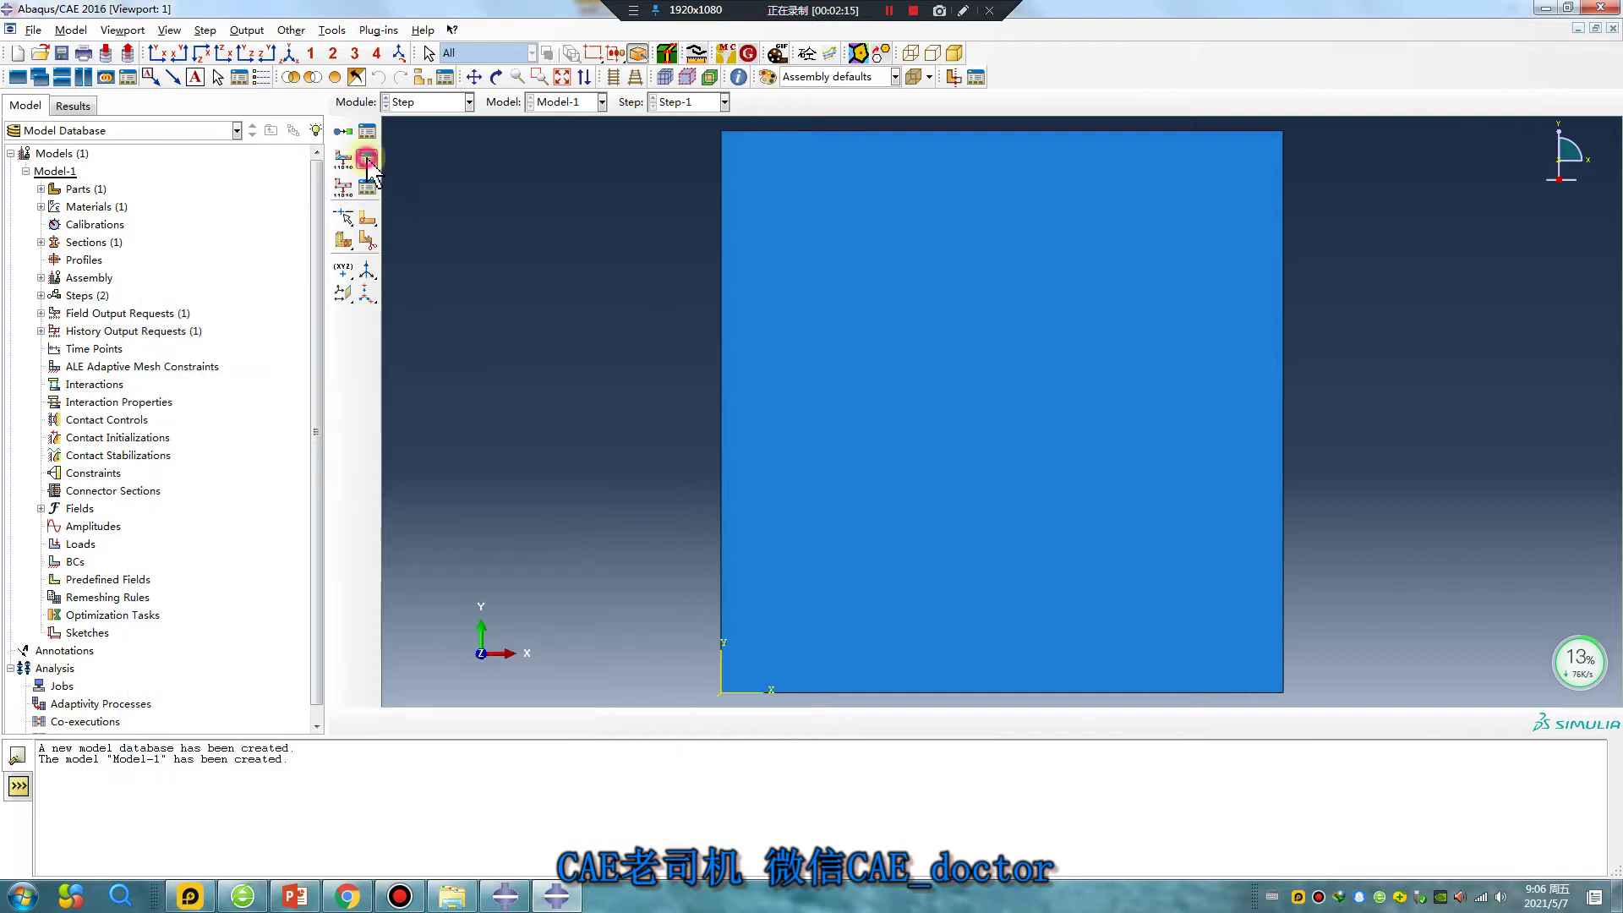
{"action": "double_click", "coordinate": [604, 372]}
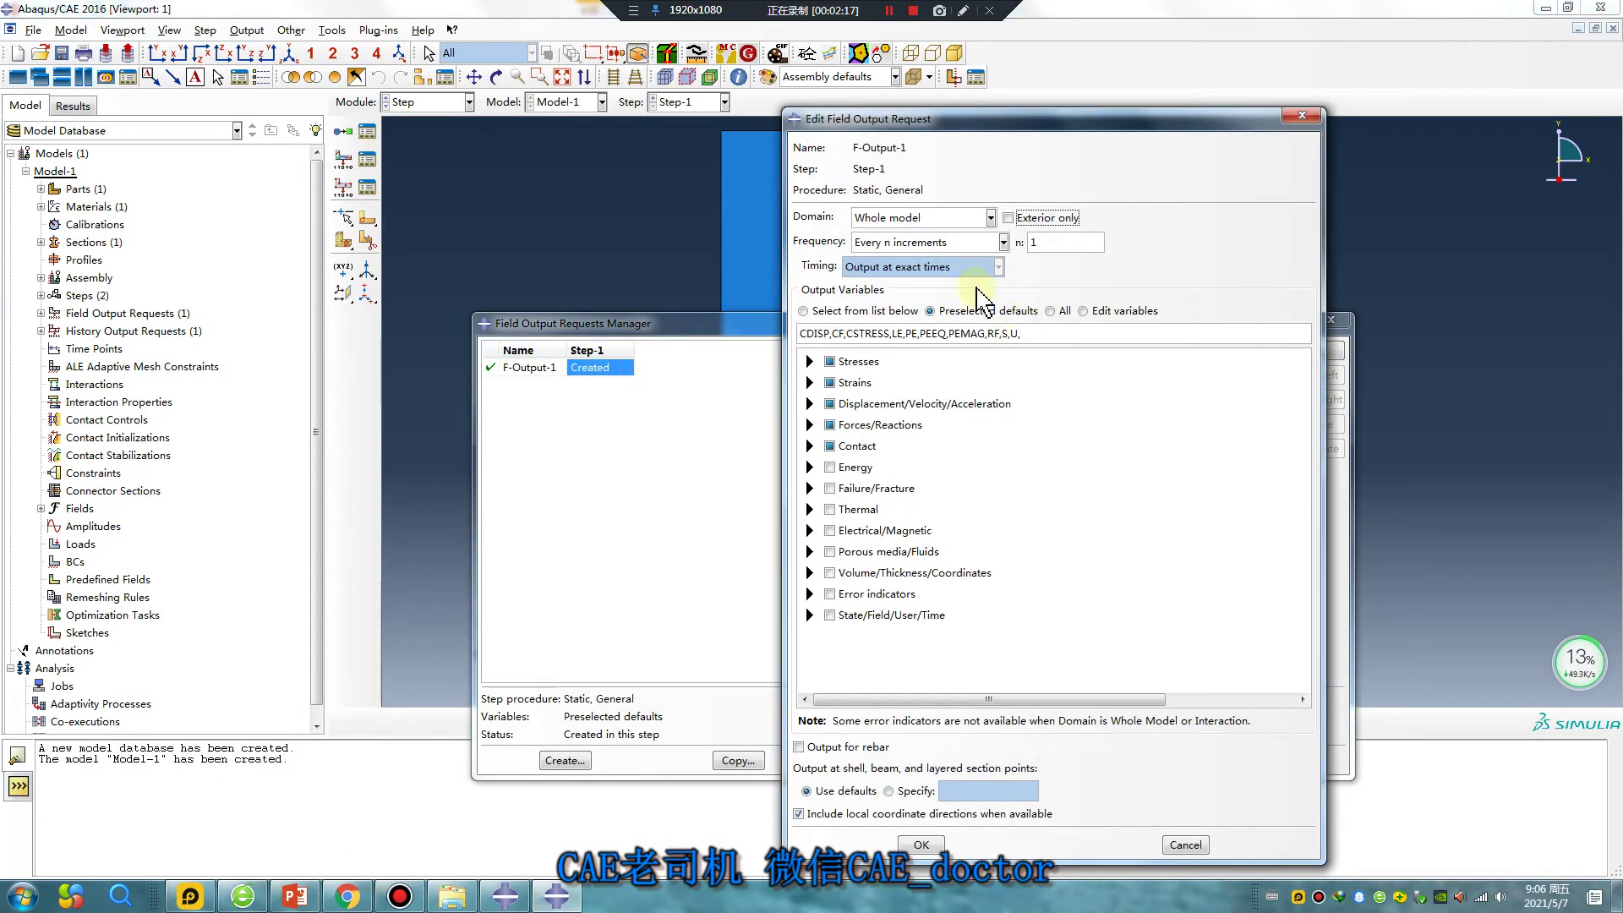
{"action": "left_click", "coordinate": [938, 245]}
{"action": "left_click", "coordinate": [949, 297]}
{"action": "left_click", "coordinate": [1077, 243]}
{"action": "double_click", "coordinate": [1077, 242]}
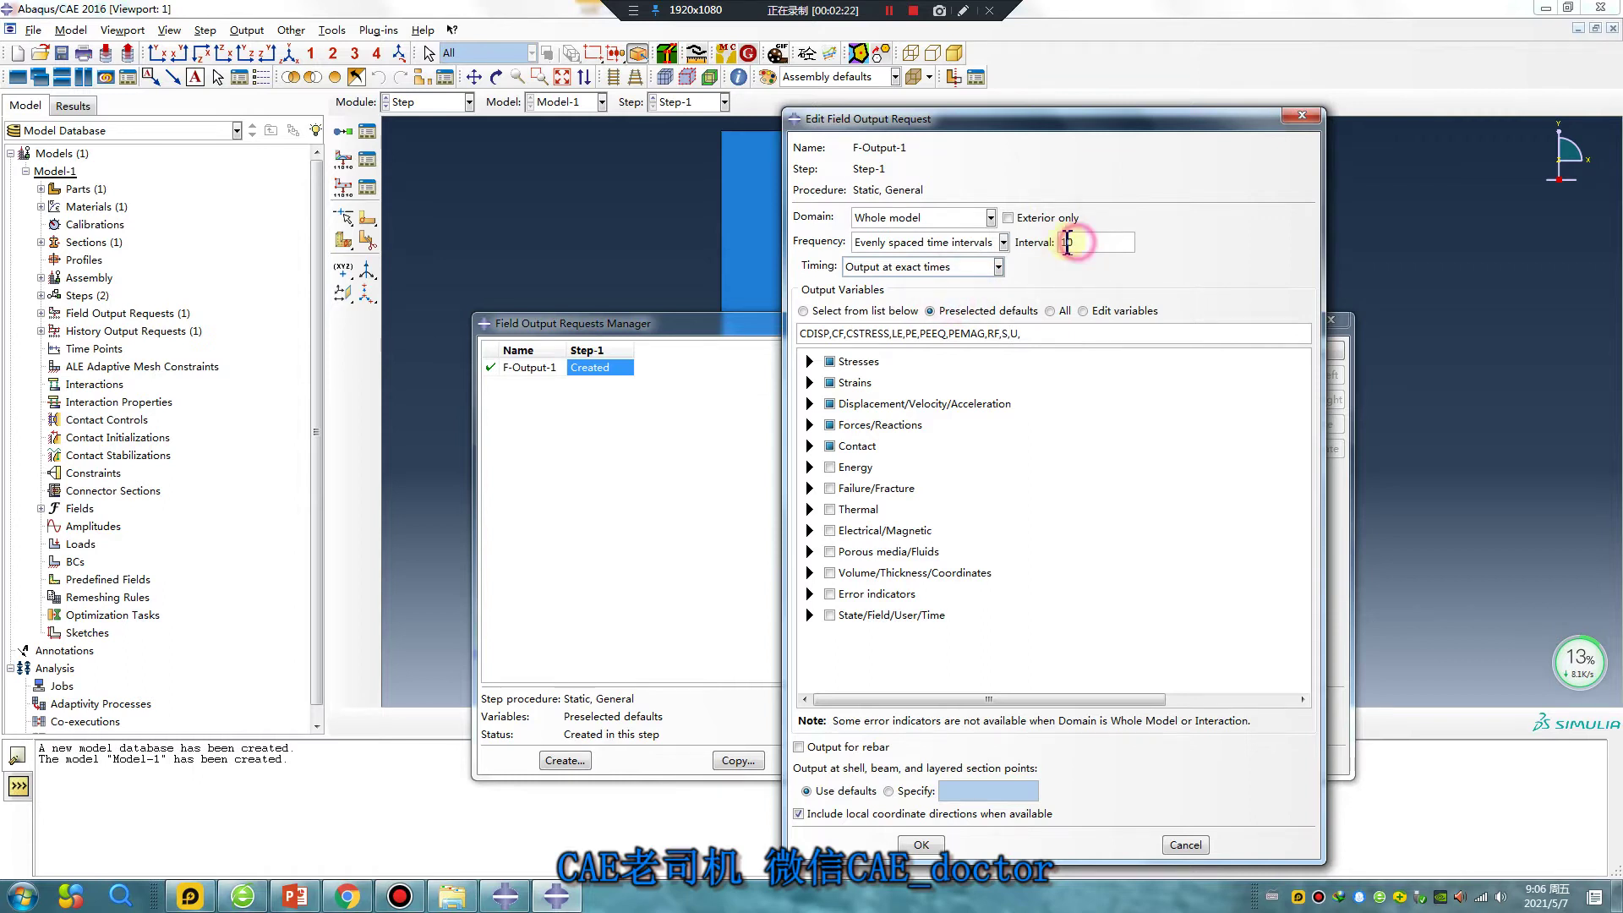
- Change the field output frequency to every x units of time, with x at 0.1
{"action": "left_click", "coordinate": [978, 245]}
{"action": "left_click", "coordinate": [948, 298]}
{"action": "left_click", "coordinate": [923, 240]}
{"action": "left_click", "coordinate": [904, 315]}
{"action": "left_click", "coordinate": [1061, 250]}
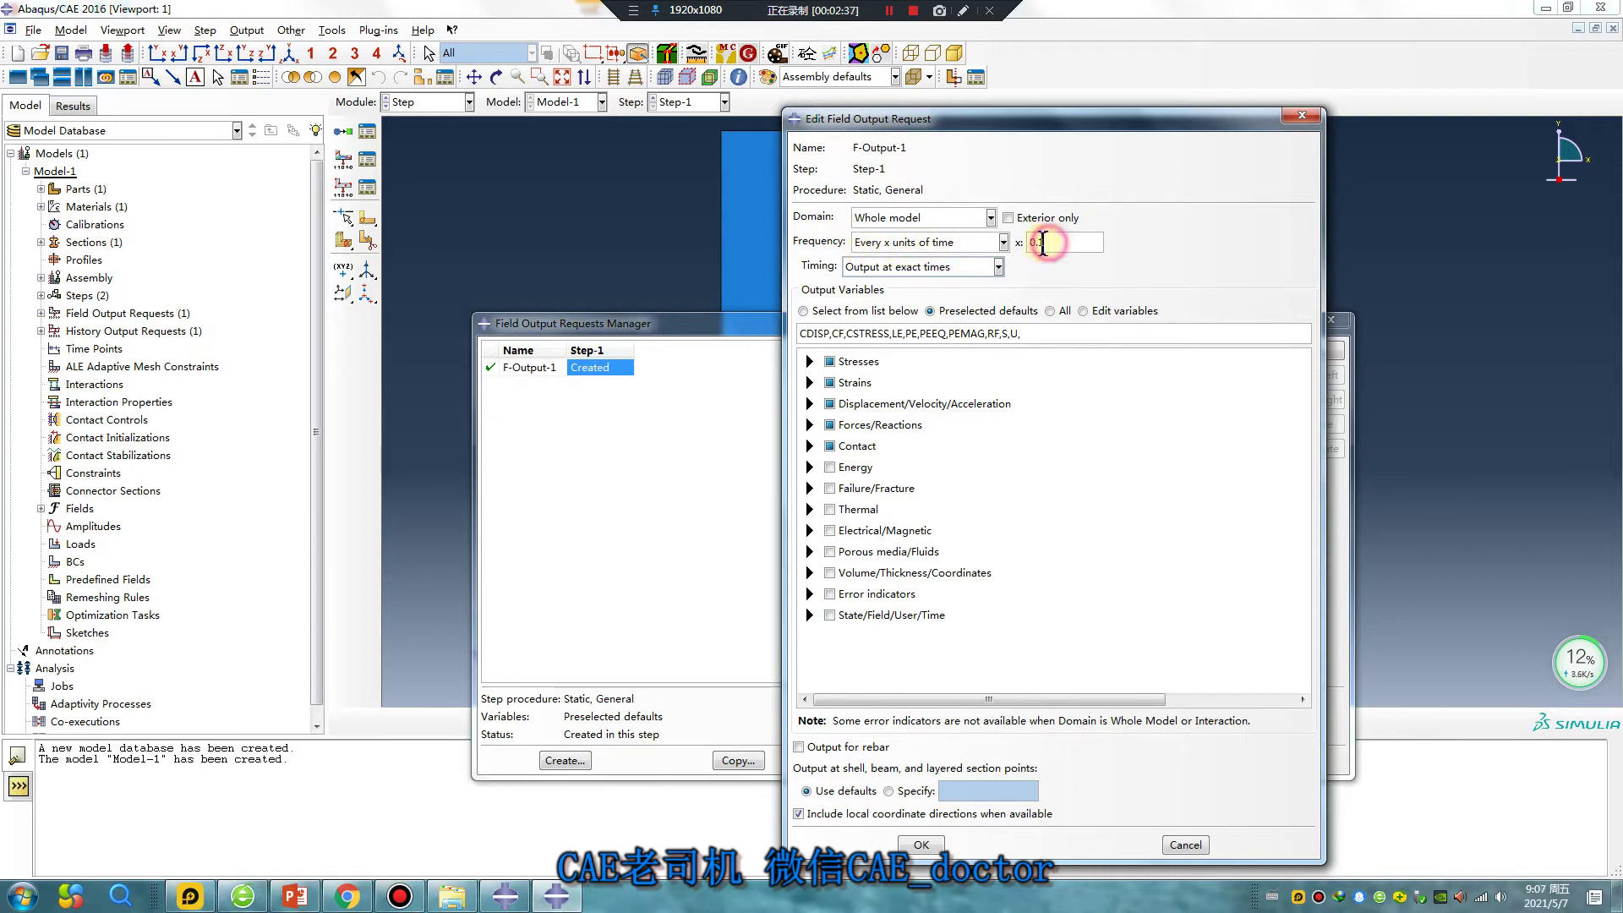
{"action": "left_click_drag", "start_coordinate": [1055, 244], "coordinate": [1014, 266]}
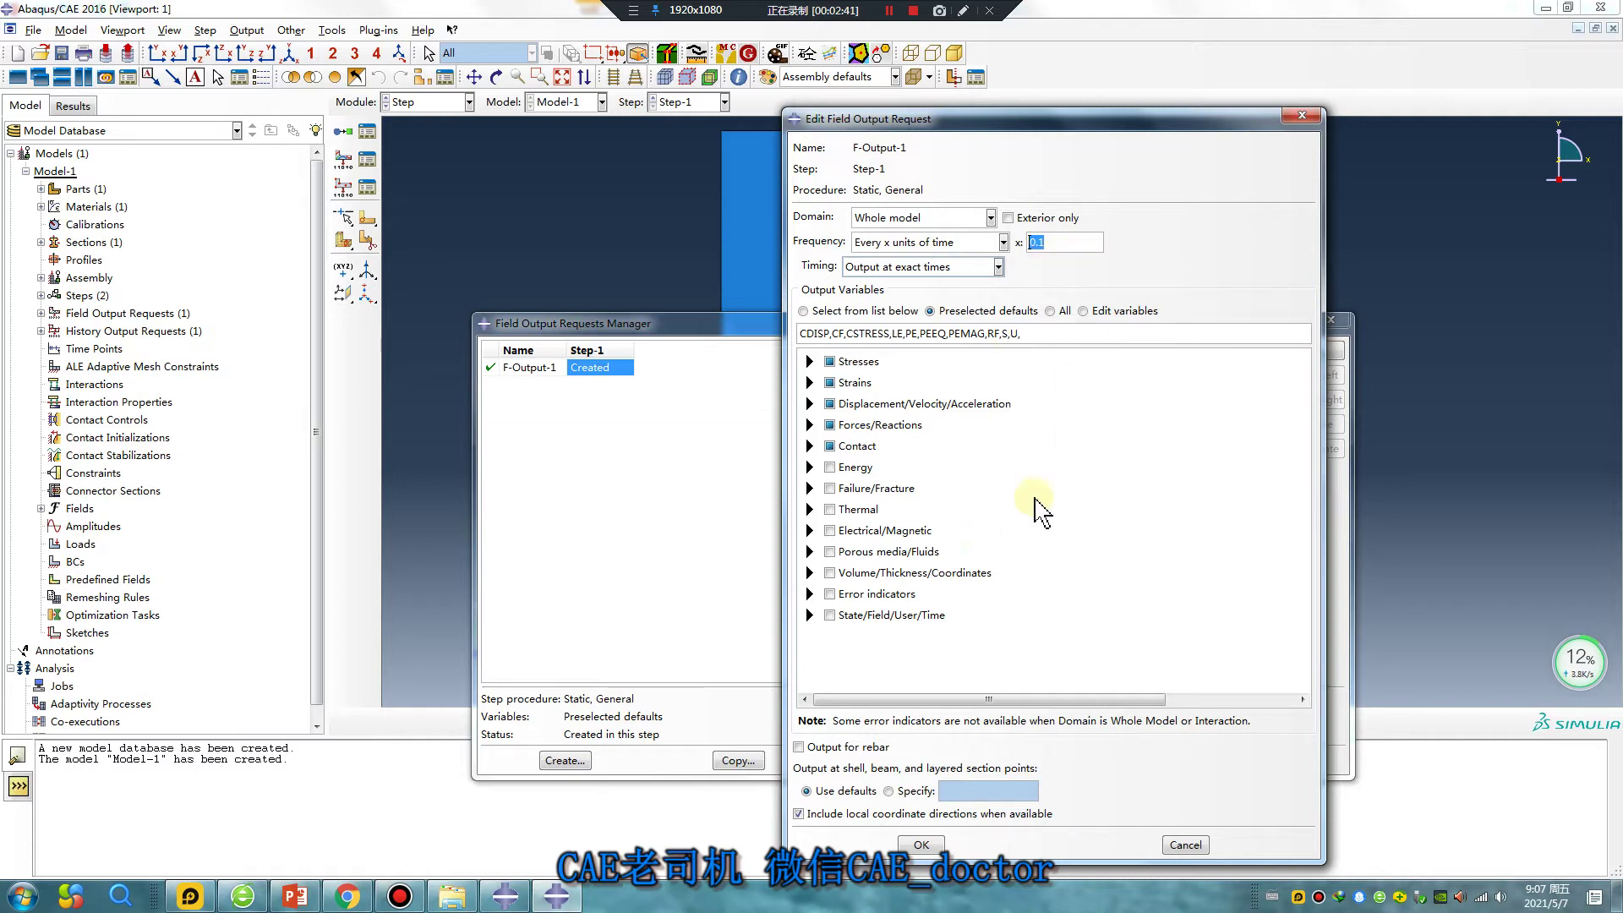
- Set the Step-1 field output frequency to evenly spaced time intervals with an interval of 10, and close the requests manager
{"action": "left_click", "coordinate": [969, 242]}
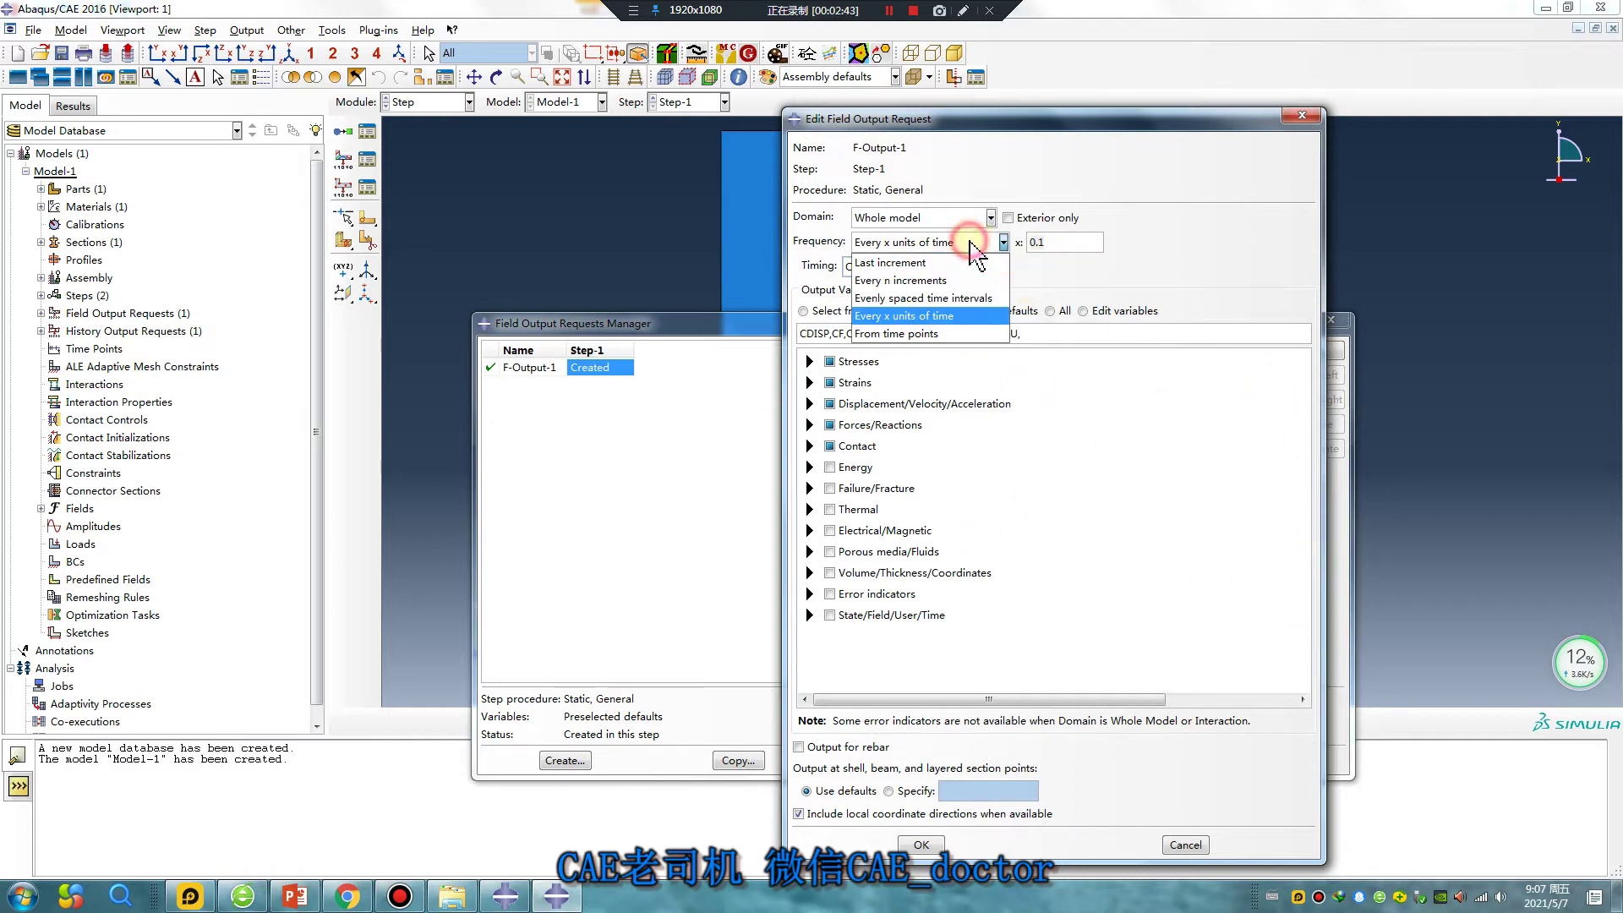
{"action": "left_click", "coordinate": [923, 297]}
{"action": "left_click_drag", "start_coordinate": [1099, 242], "coordinate": [1054, 295]}
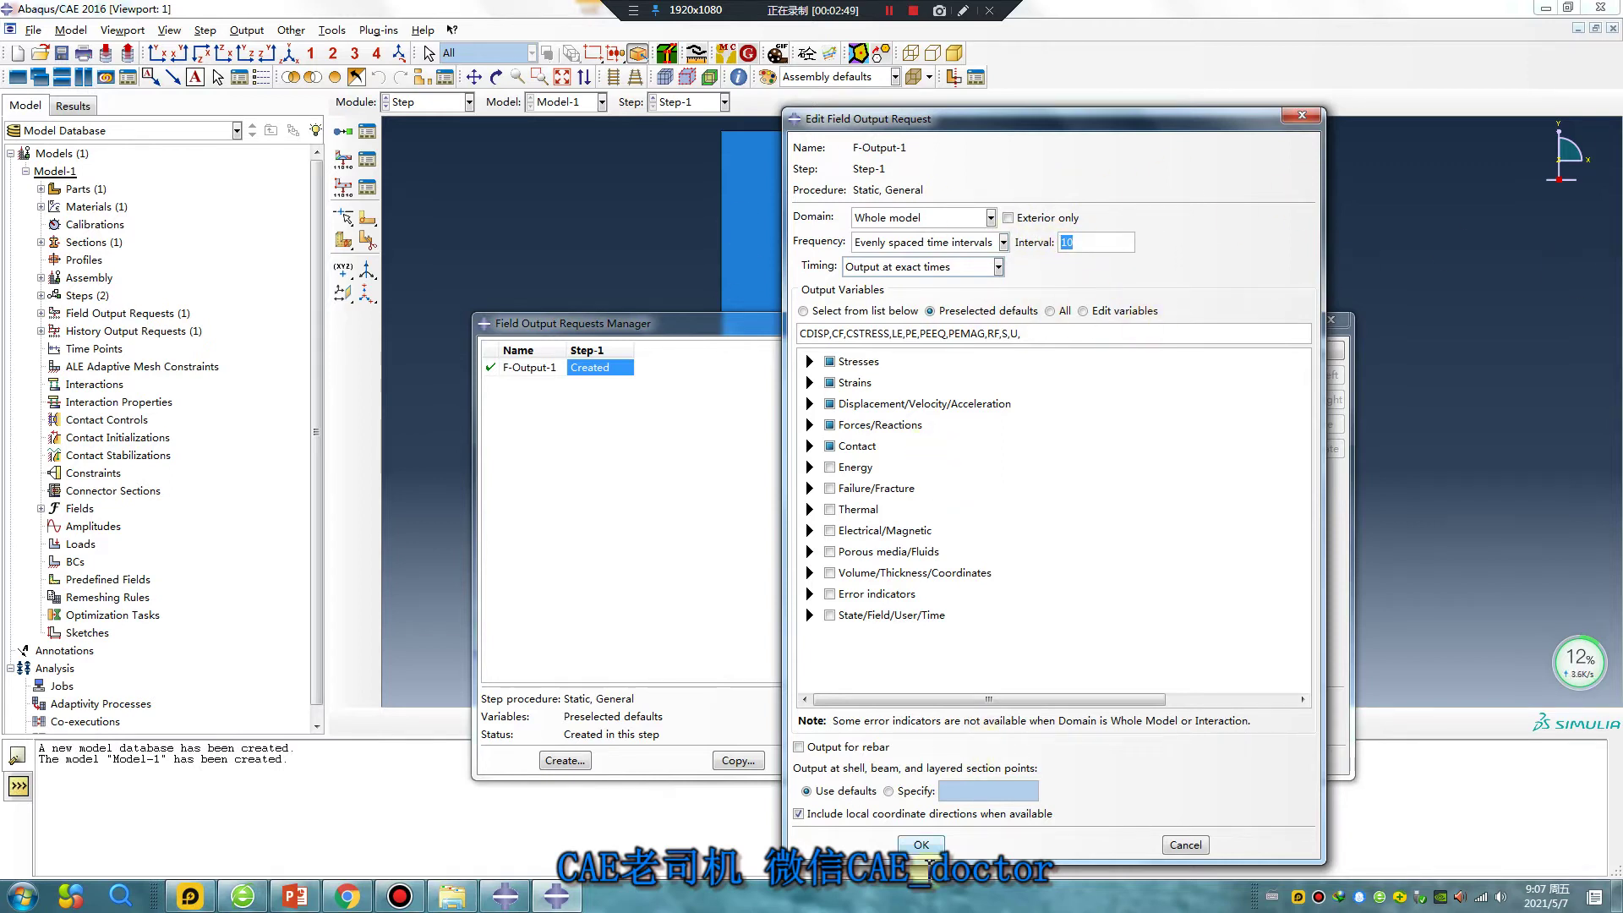
{"action": "left_click", "coordinate": [930, 852]}
{"action": "left_click", "coordinate": [1330, 319]}
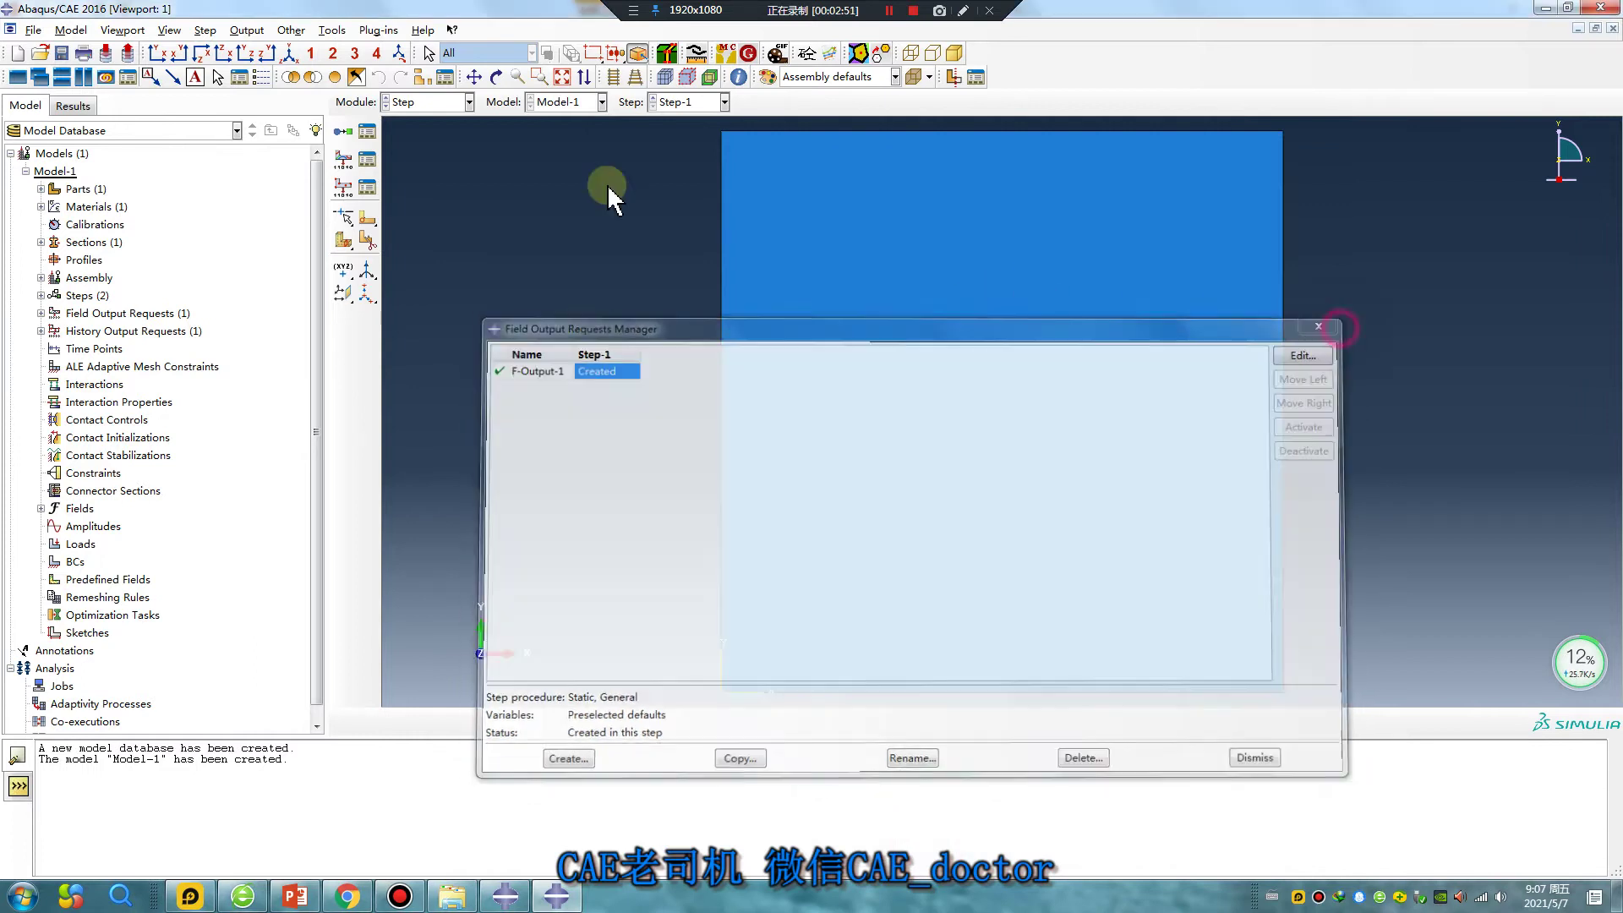
- Seed and mesh the square Part-1 in the Mesh module, and open the Load module
{"action": "left_click", "coordinate": [426, 102]}
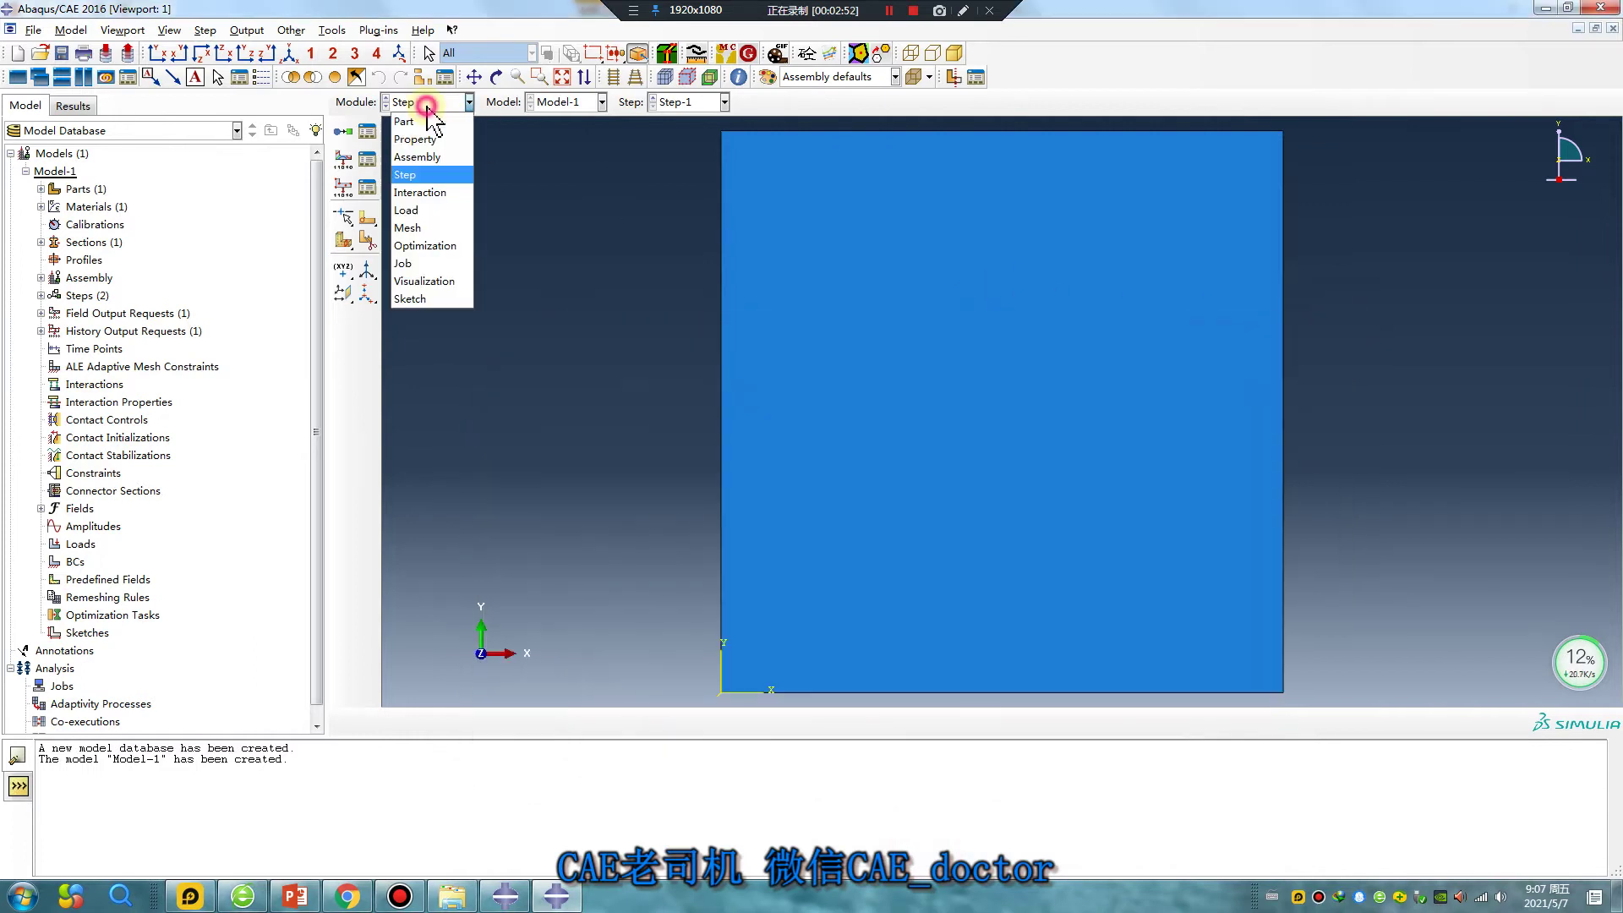
{"action": "left_click", "coordinate": [416, 228]}
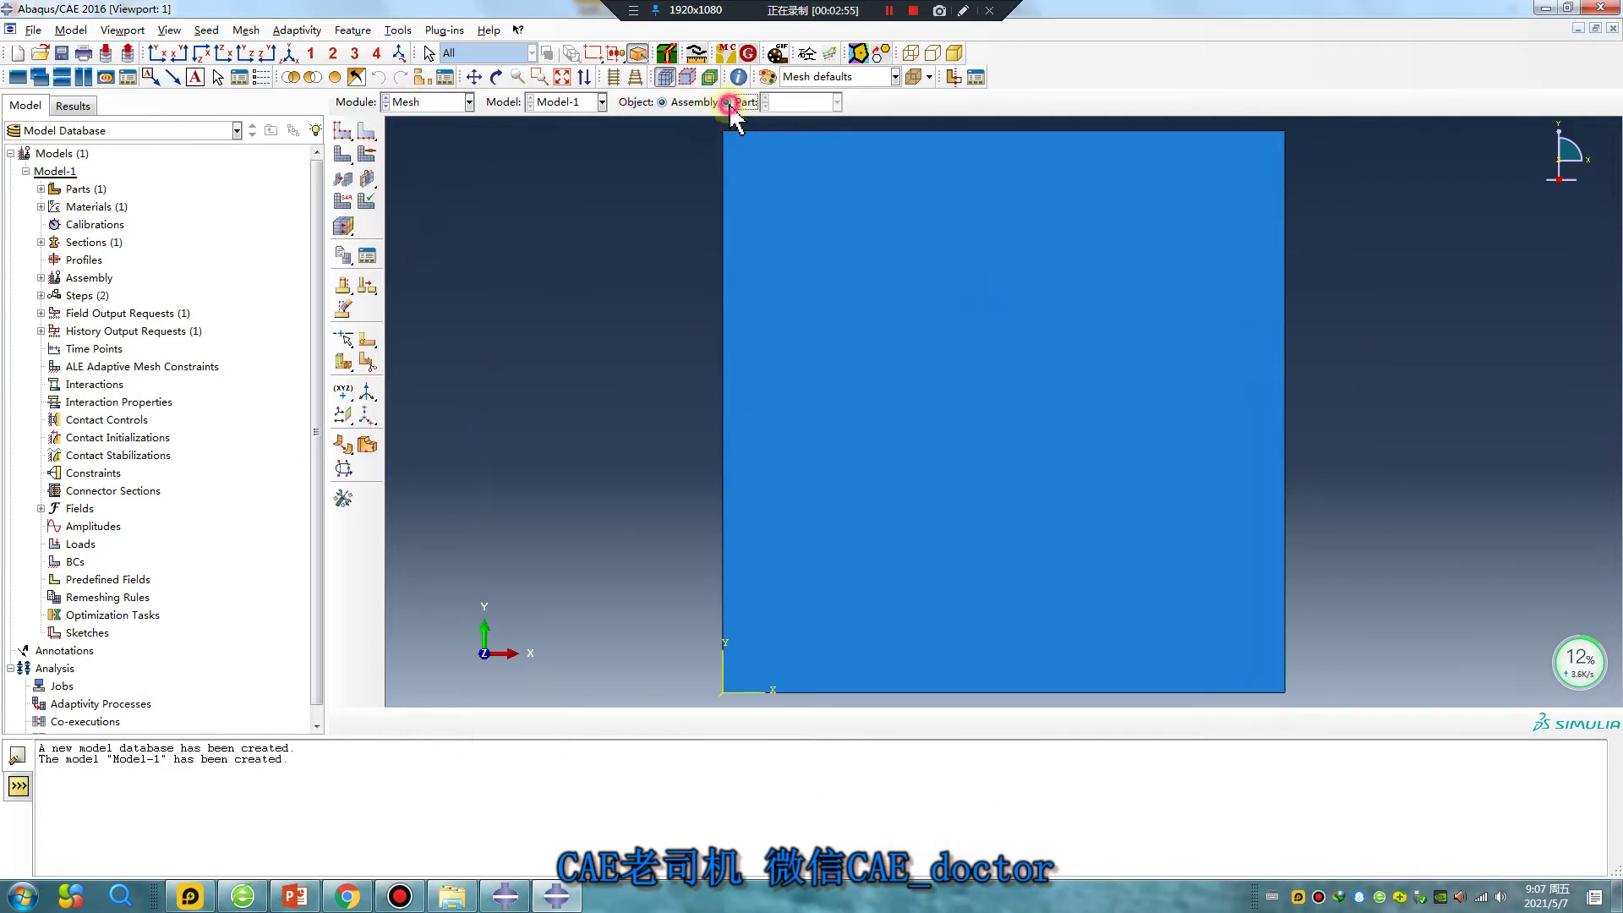
{"action": "left_click", "coordinate": [342, 179]}
{"action": "middle_click", "coordinate": [699, 337]}
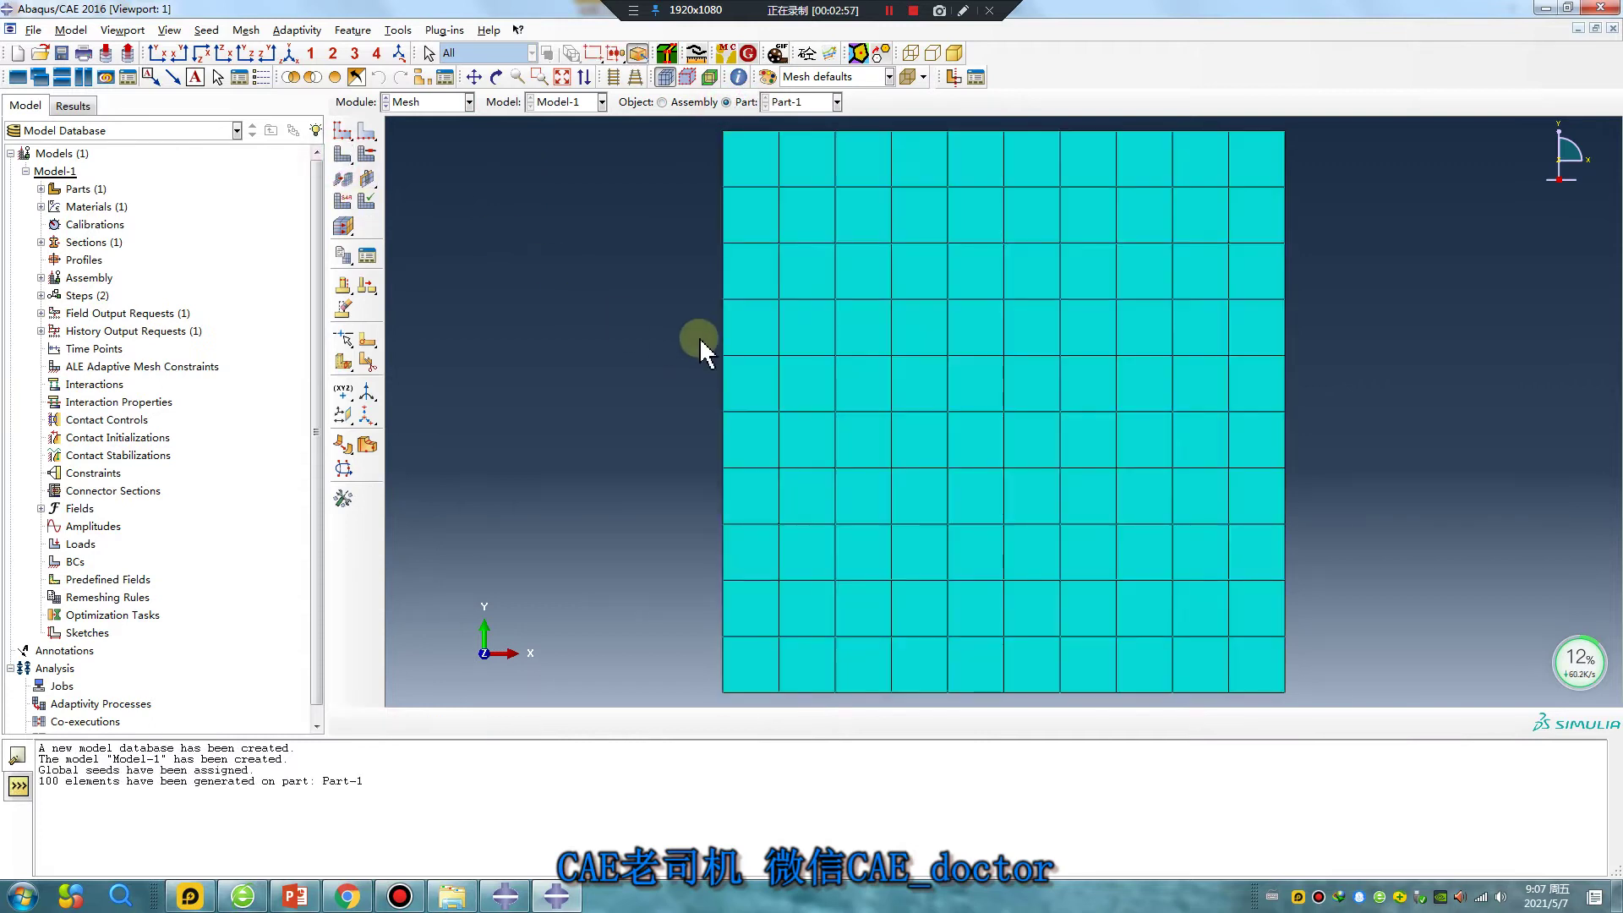
{"action": "left_click", "coordinate": [414, 103]}
{"action": "left_click", "coordinate": [412, 209]}
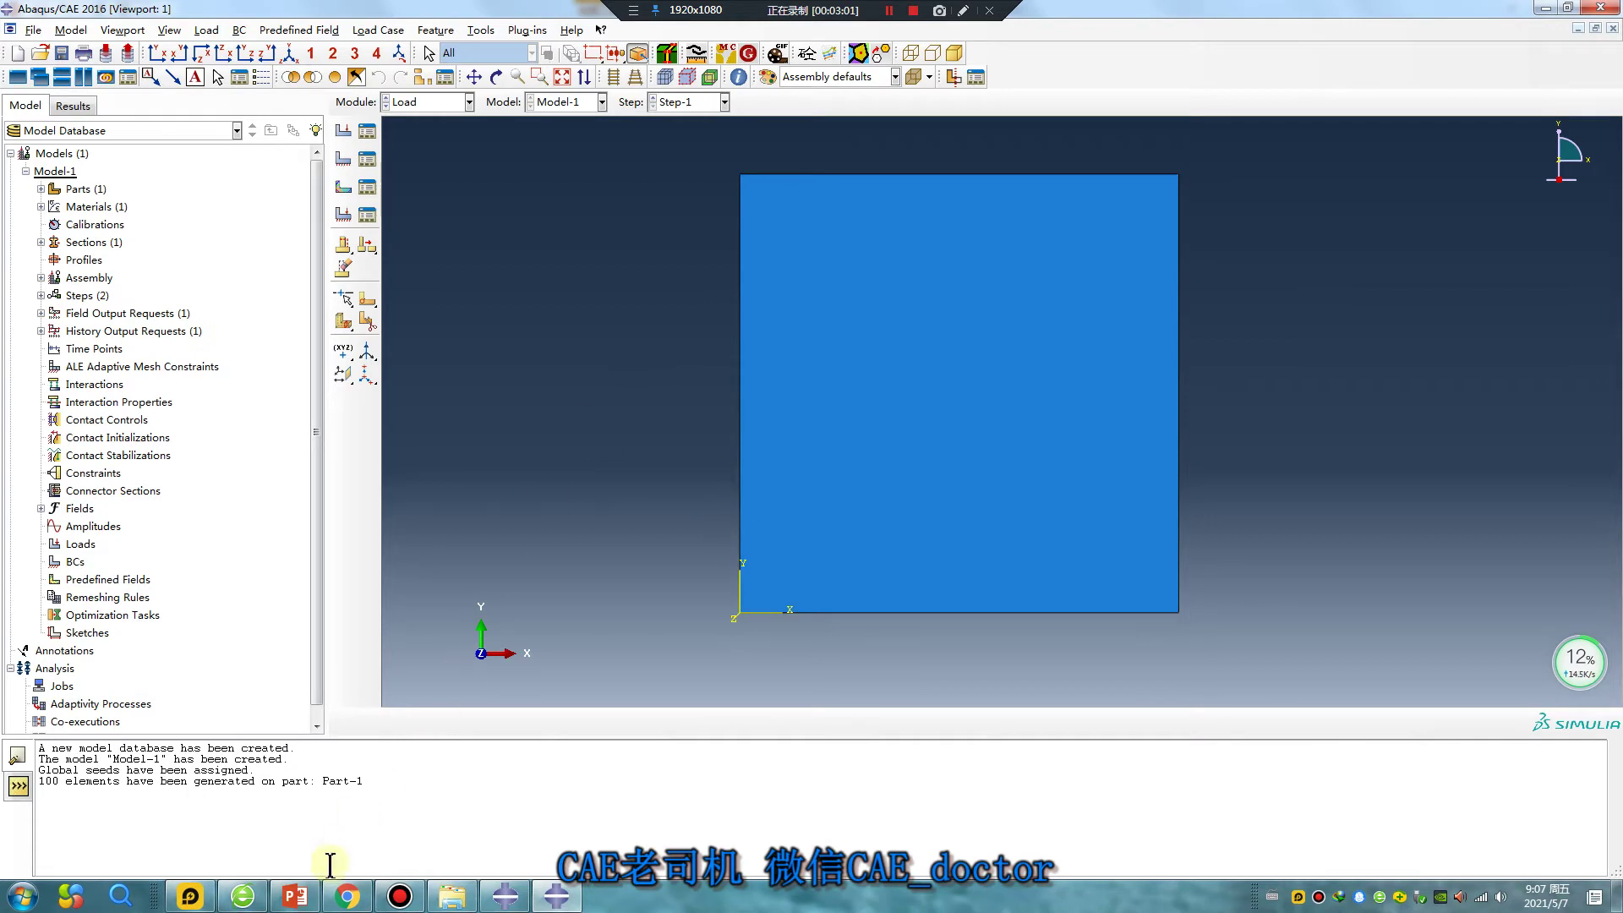
- Switch to PowerPoint and highlight the word "displacement" in the lesson slide's subtitle
{"action": "left_click", "coordinate": [315, 897]}
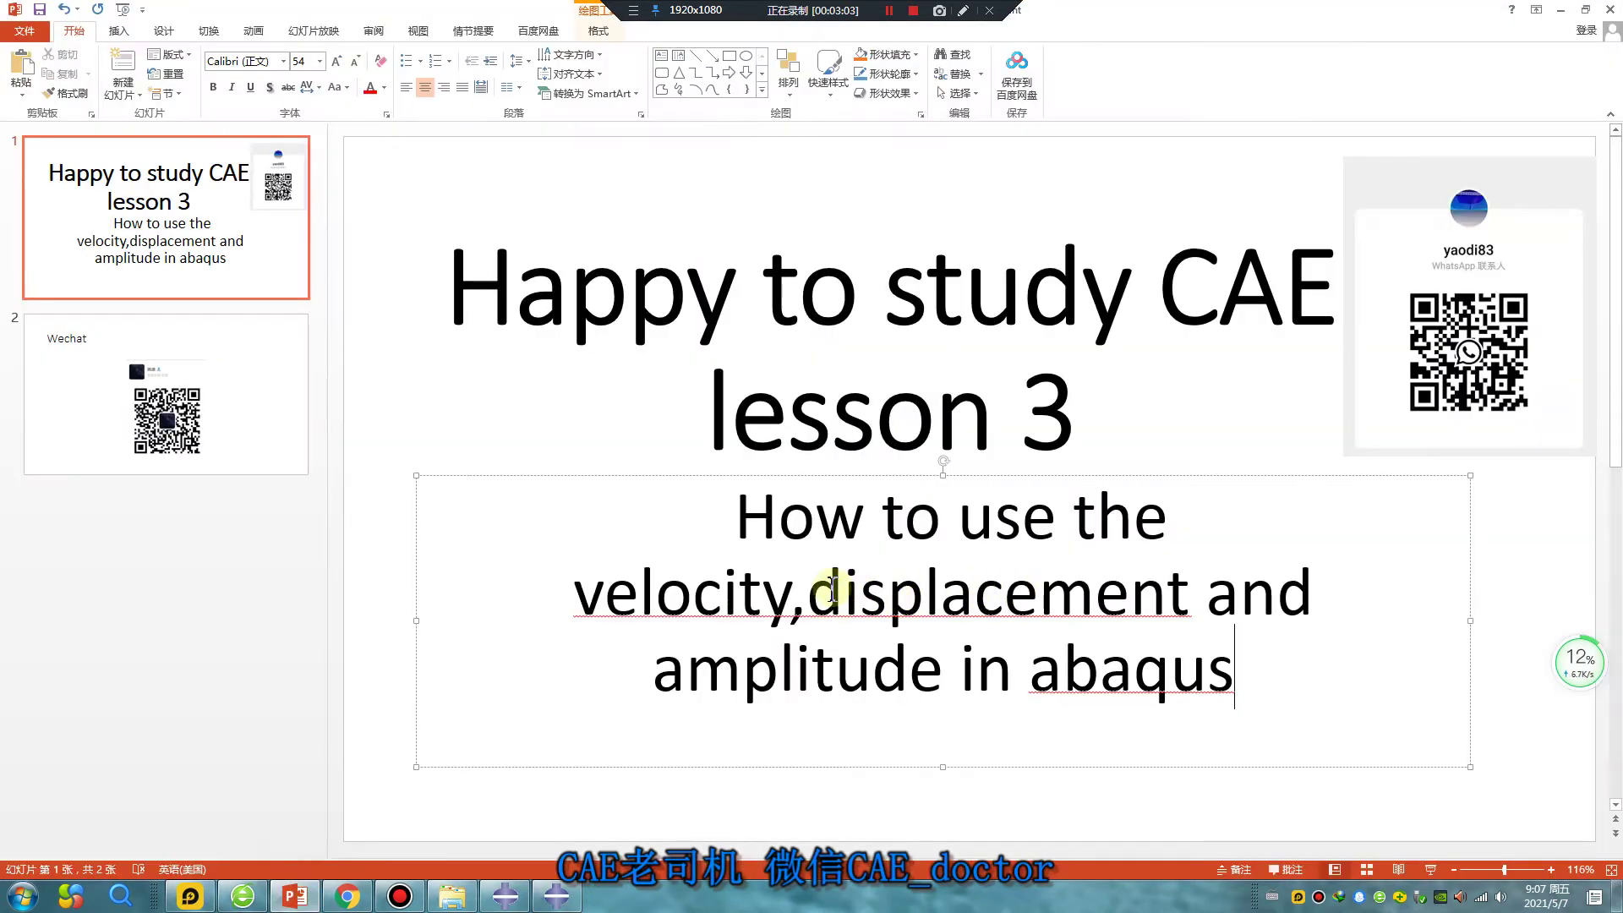
{"action": "left_click_drag", "start_coordinate": [807, 589], "coordinate": [1196, 595]}
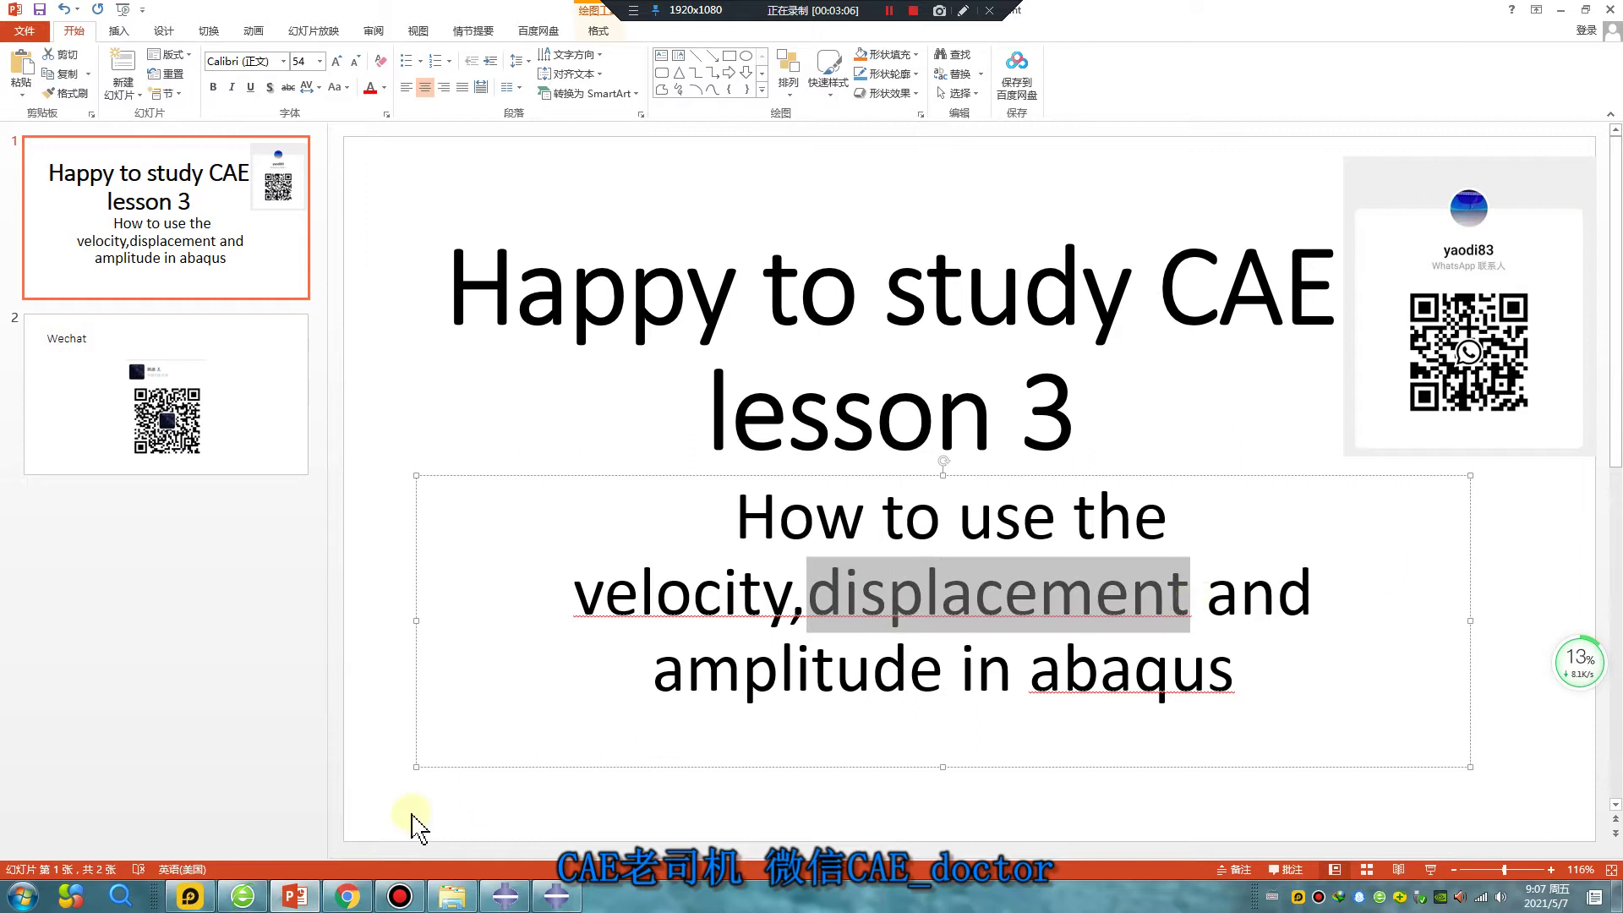
- Switch back to Abaqus/CAE and create a Displacement/Rotation boundary condition in Step-1 on the entire square
{"action": "left_click", "coordinate": [556, 896]}
{"action": "left_click", "coordinate": [343, 159]}
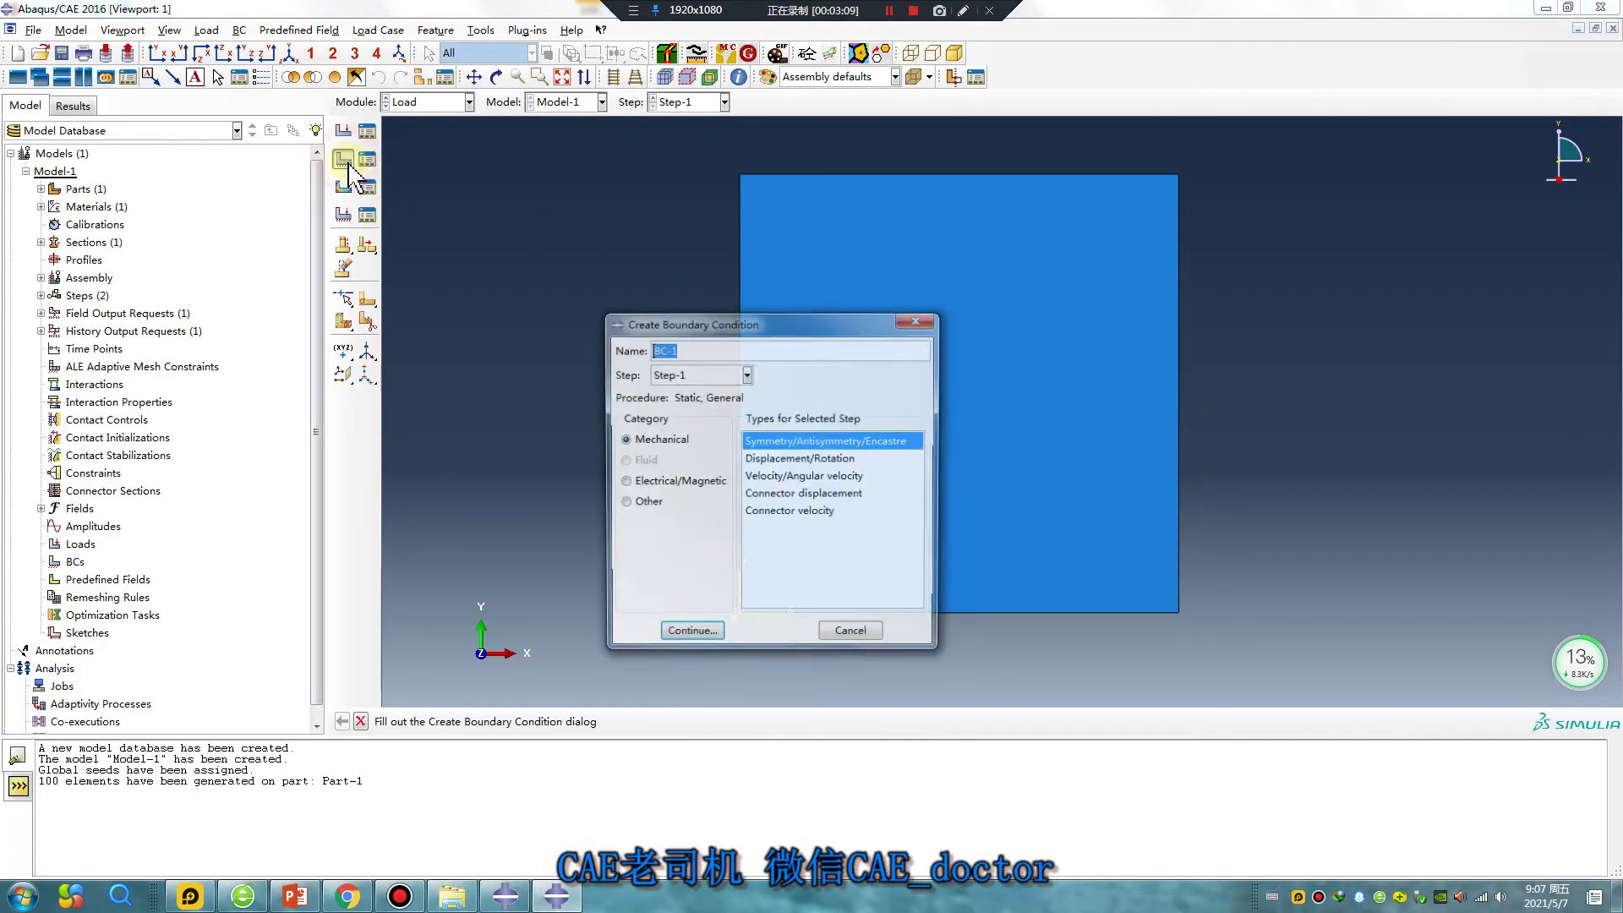
{"action": "left_click", "coordinate": [786, 458]}
{"action": "left_click", "coordinate": [691, 632]}
{"action": "left_click", "coordinate": [738, 604]}
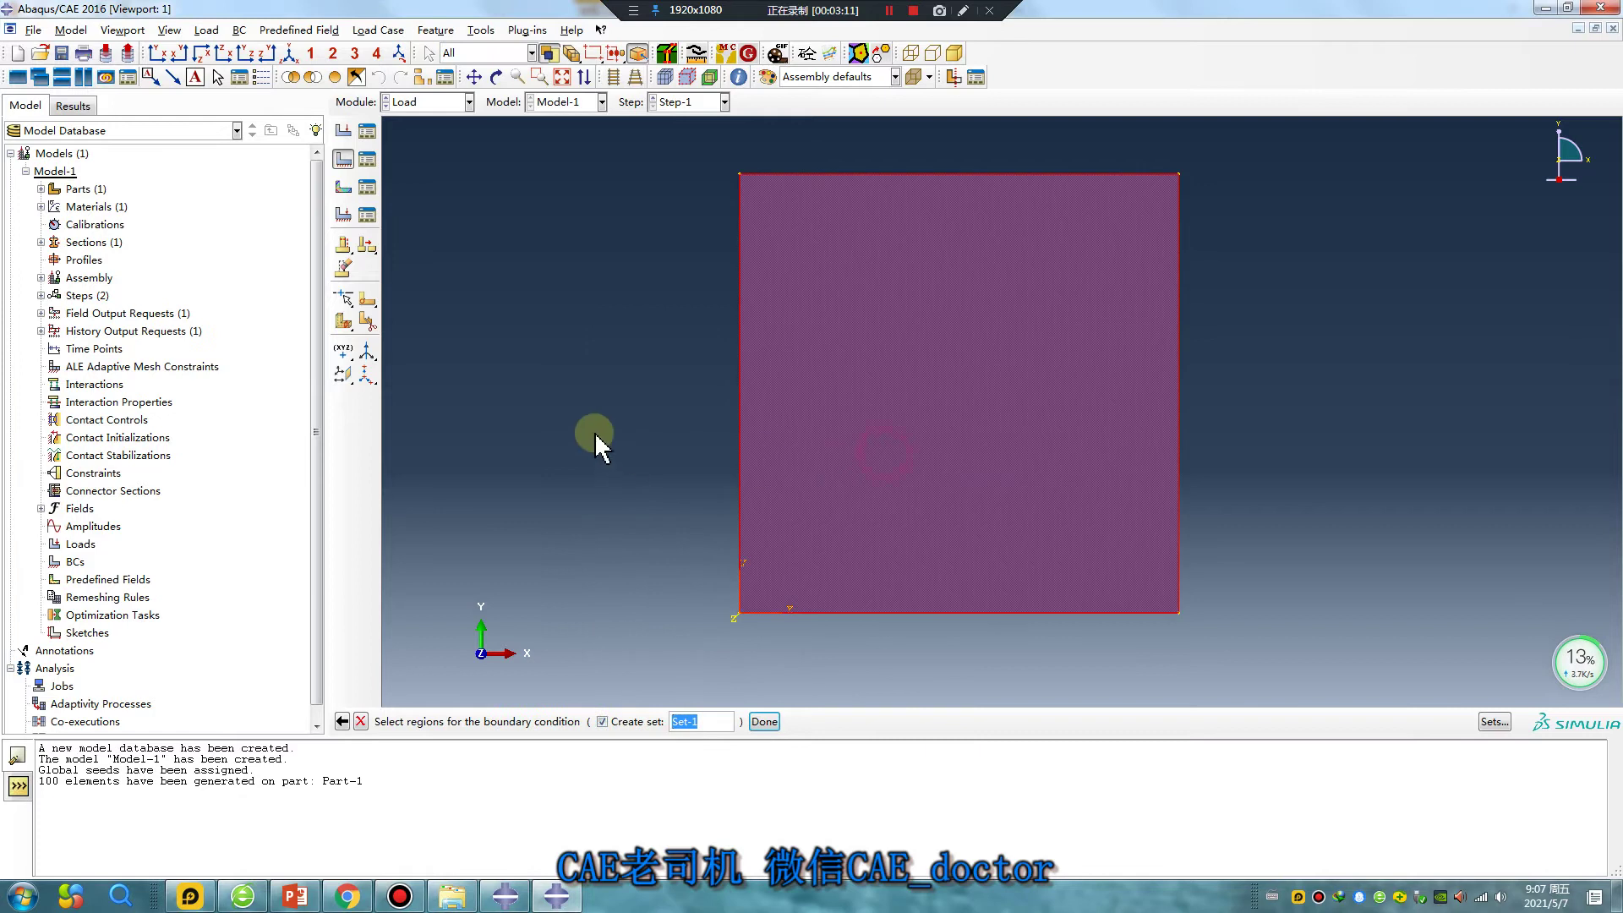
{"action": "middle_click", "coordinate": [609, 442]}
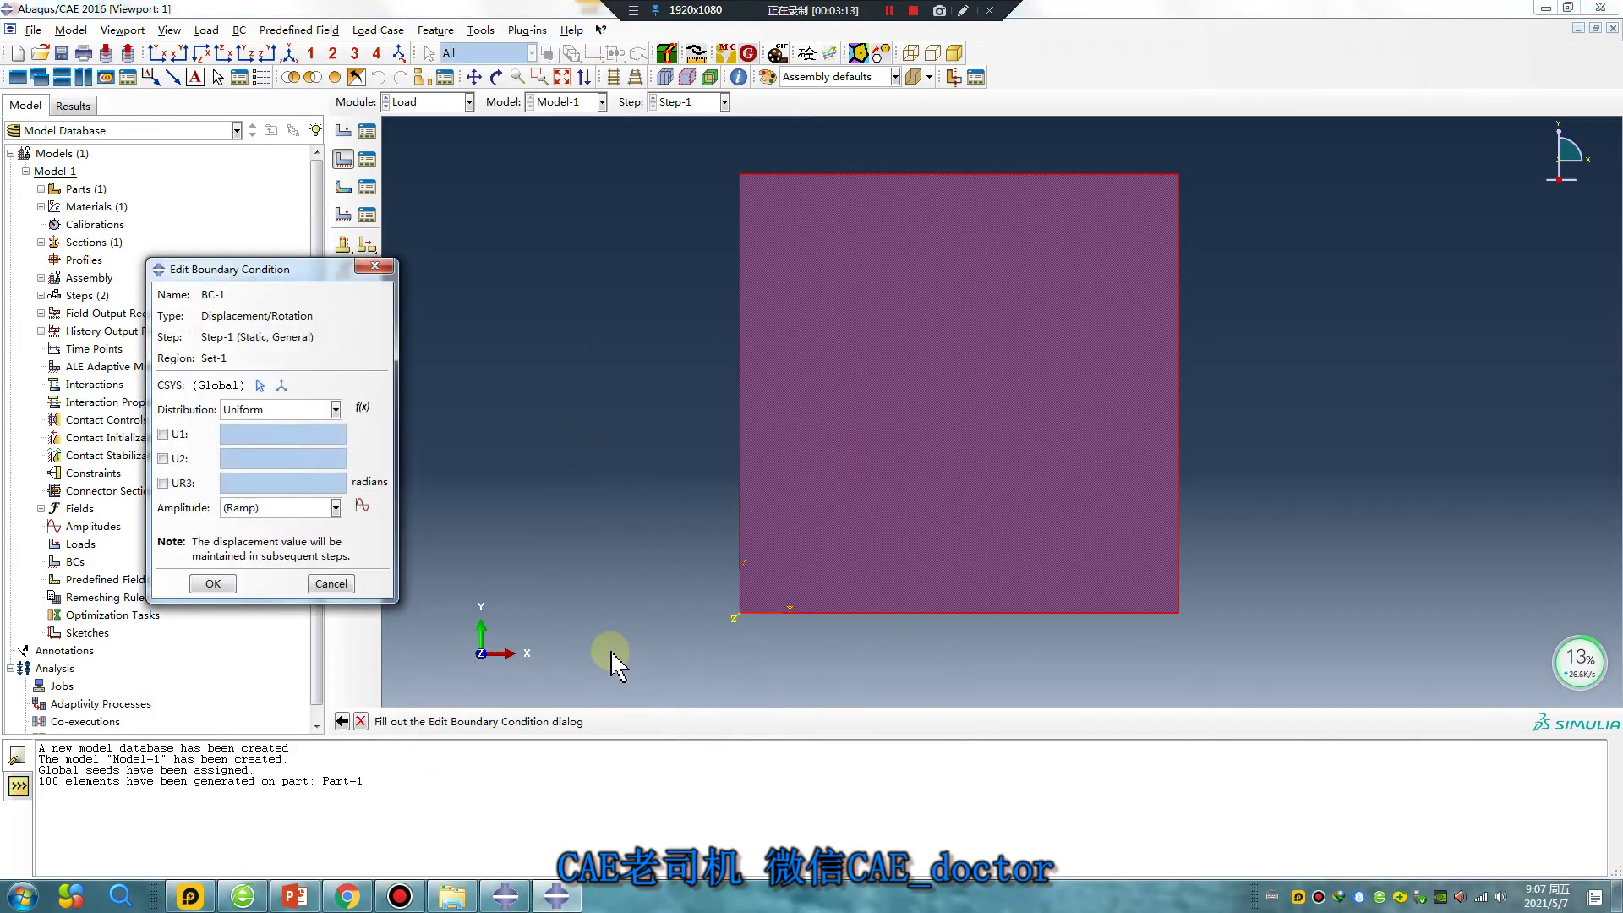
- Prescribe U1 as 10 and constrain U2 and UR3 at 0 in the boundary condition
{"action": "left_click", "coordinate": [163, 435]}
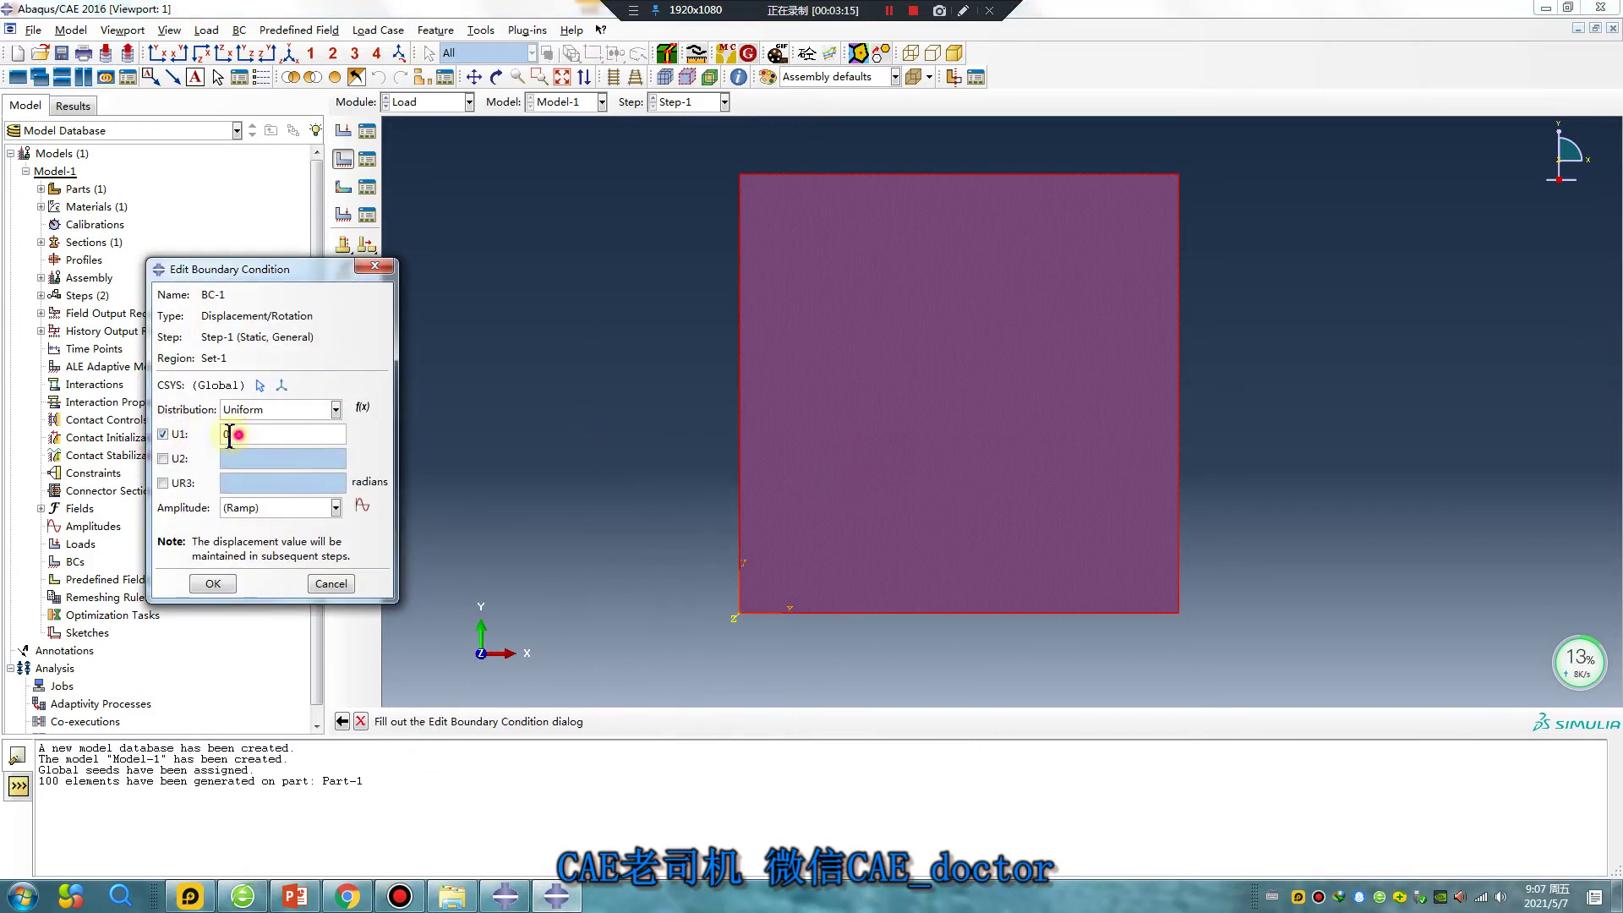
{"action": "type", "text": "10"}
{"action": "left_click", "coordinate": [163, 459]}
{"action": "left_click", "coordinate": [163, 484]}
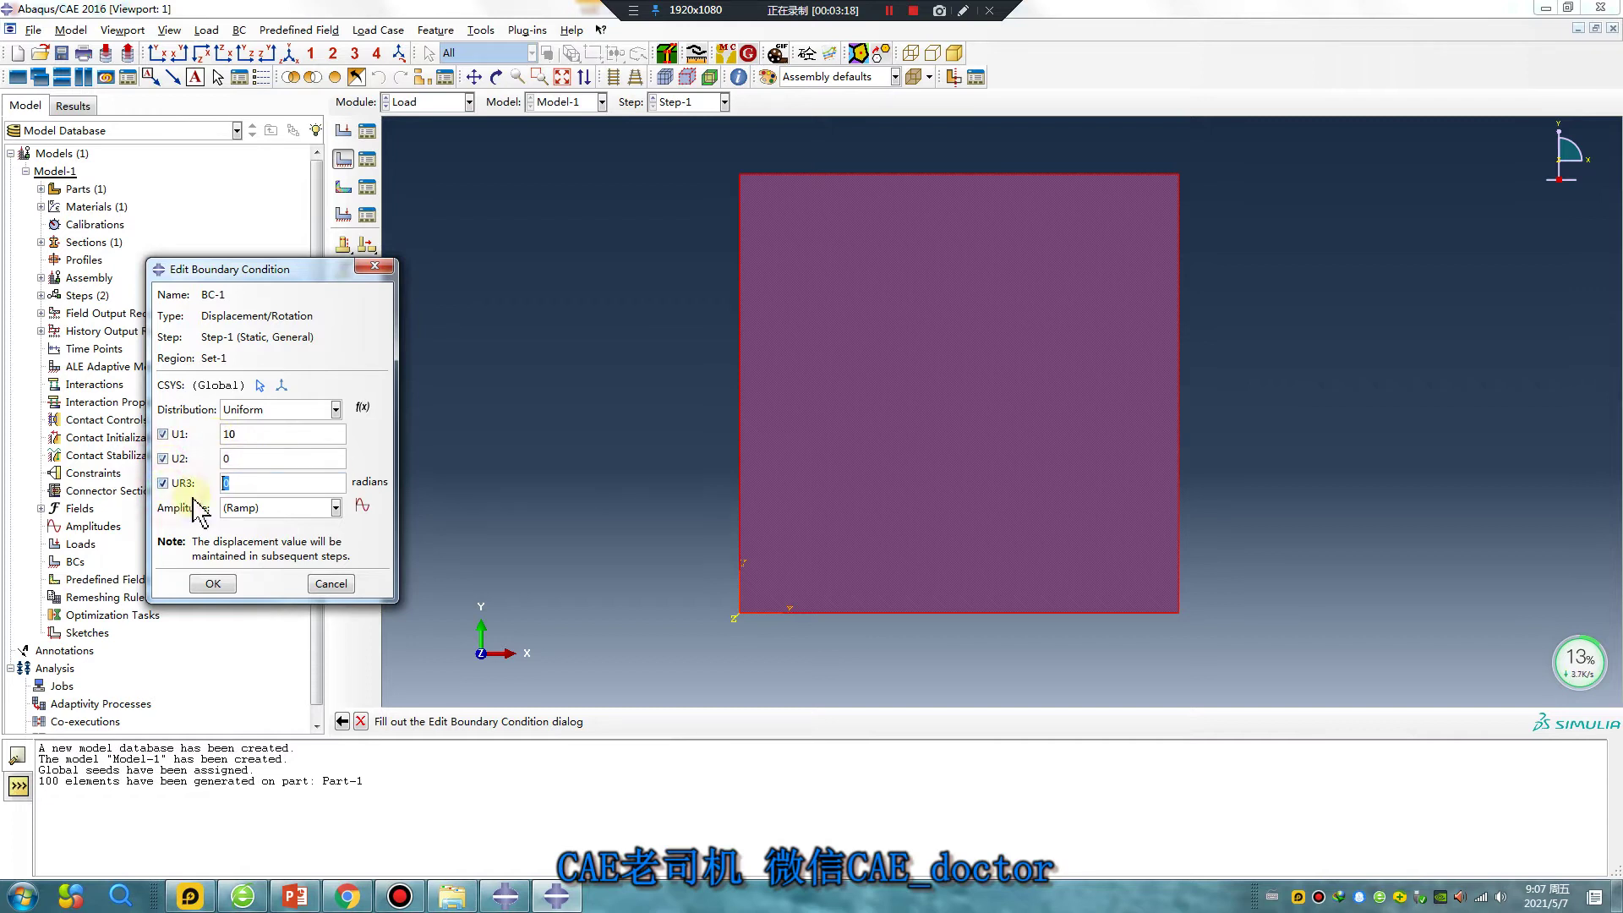
- Create the tabular amplitude Amp-1 on step time with amplitude 0 at time 0 and amplitude 1 at time 1
{"action": "left_click", "coordinate": [363, 507]}
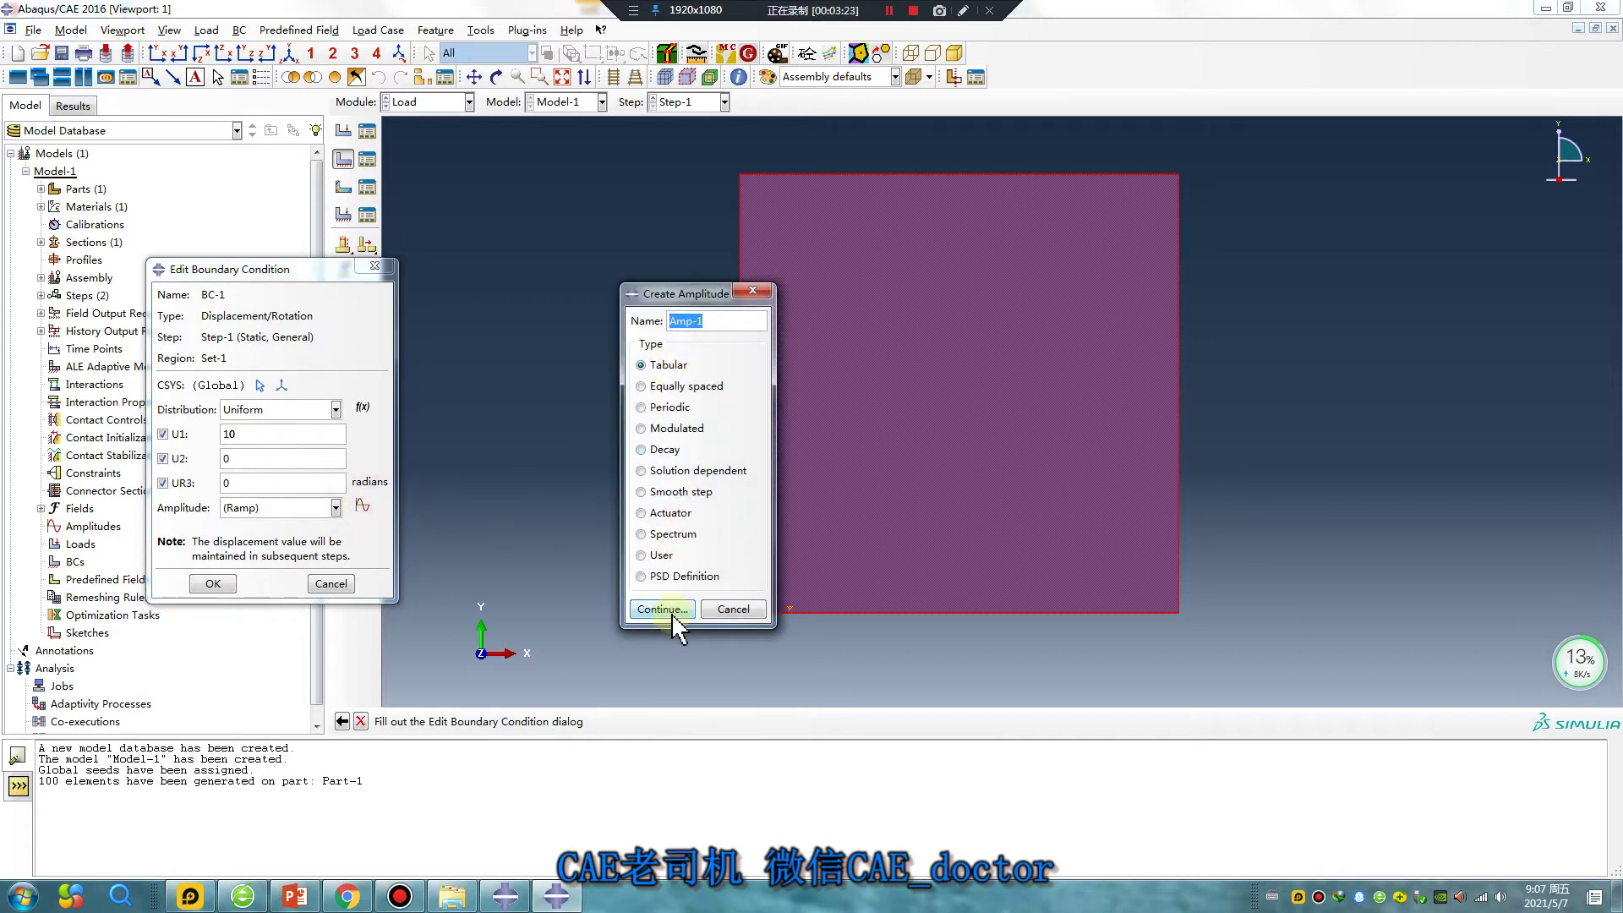
{"action": "left_click", "coordinate": [662, 608]}
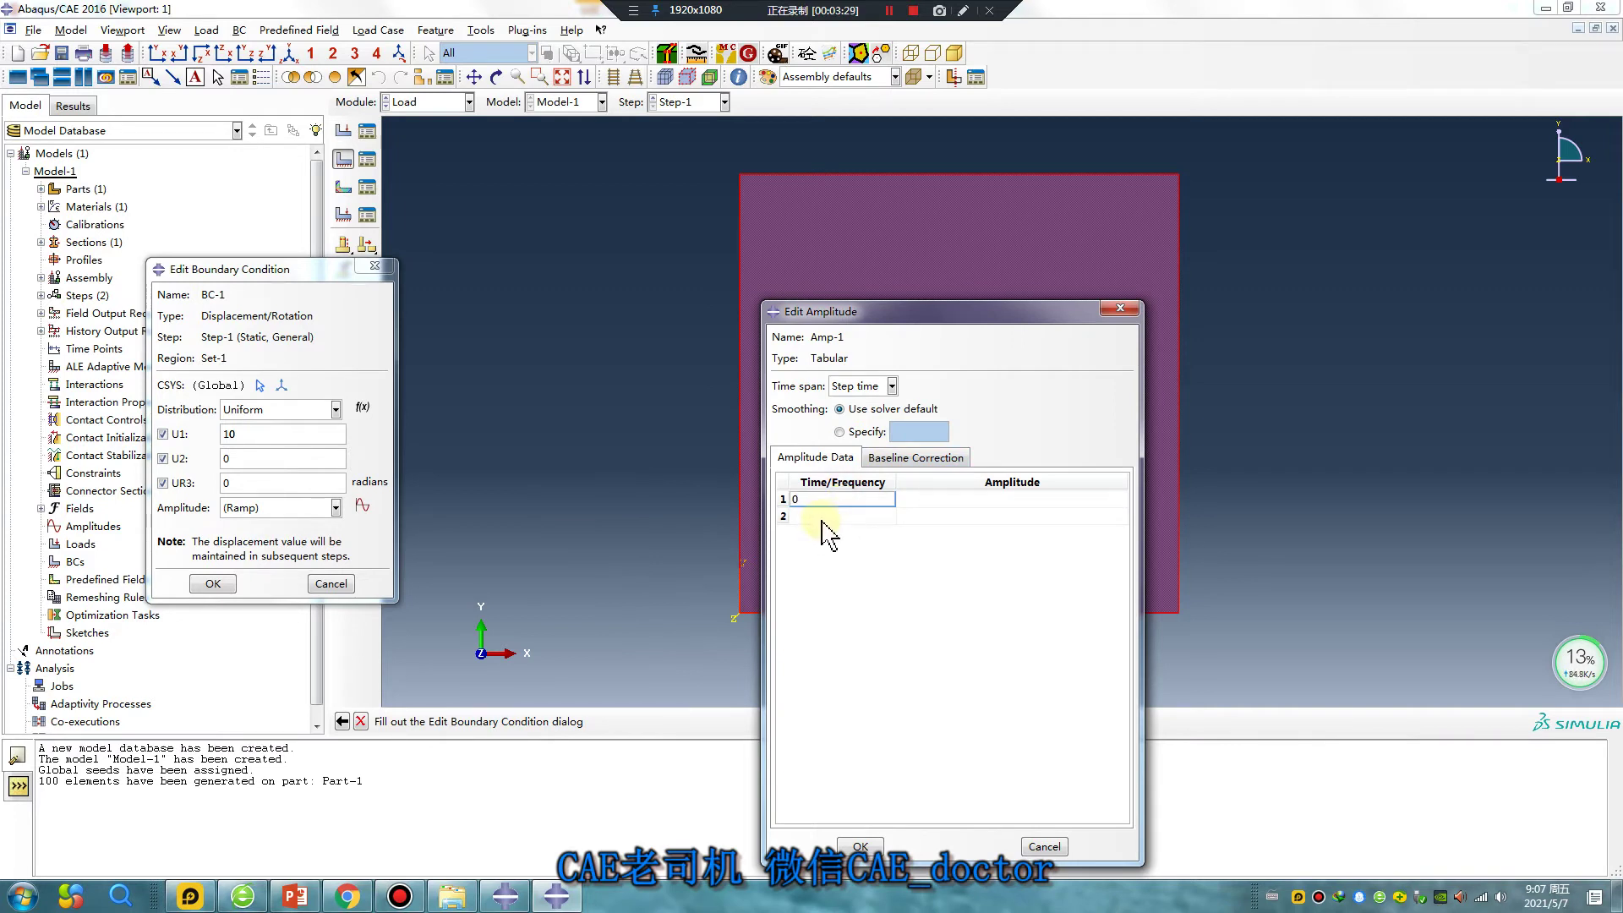
{"action": "key", "text": "Tab"}
{"action": "type", "text": "0"}
{"action": "key", "text": "Tab"}
{"action": "type", "text": "1"}
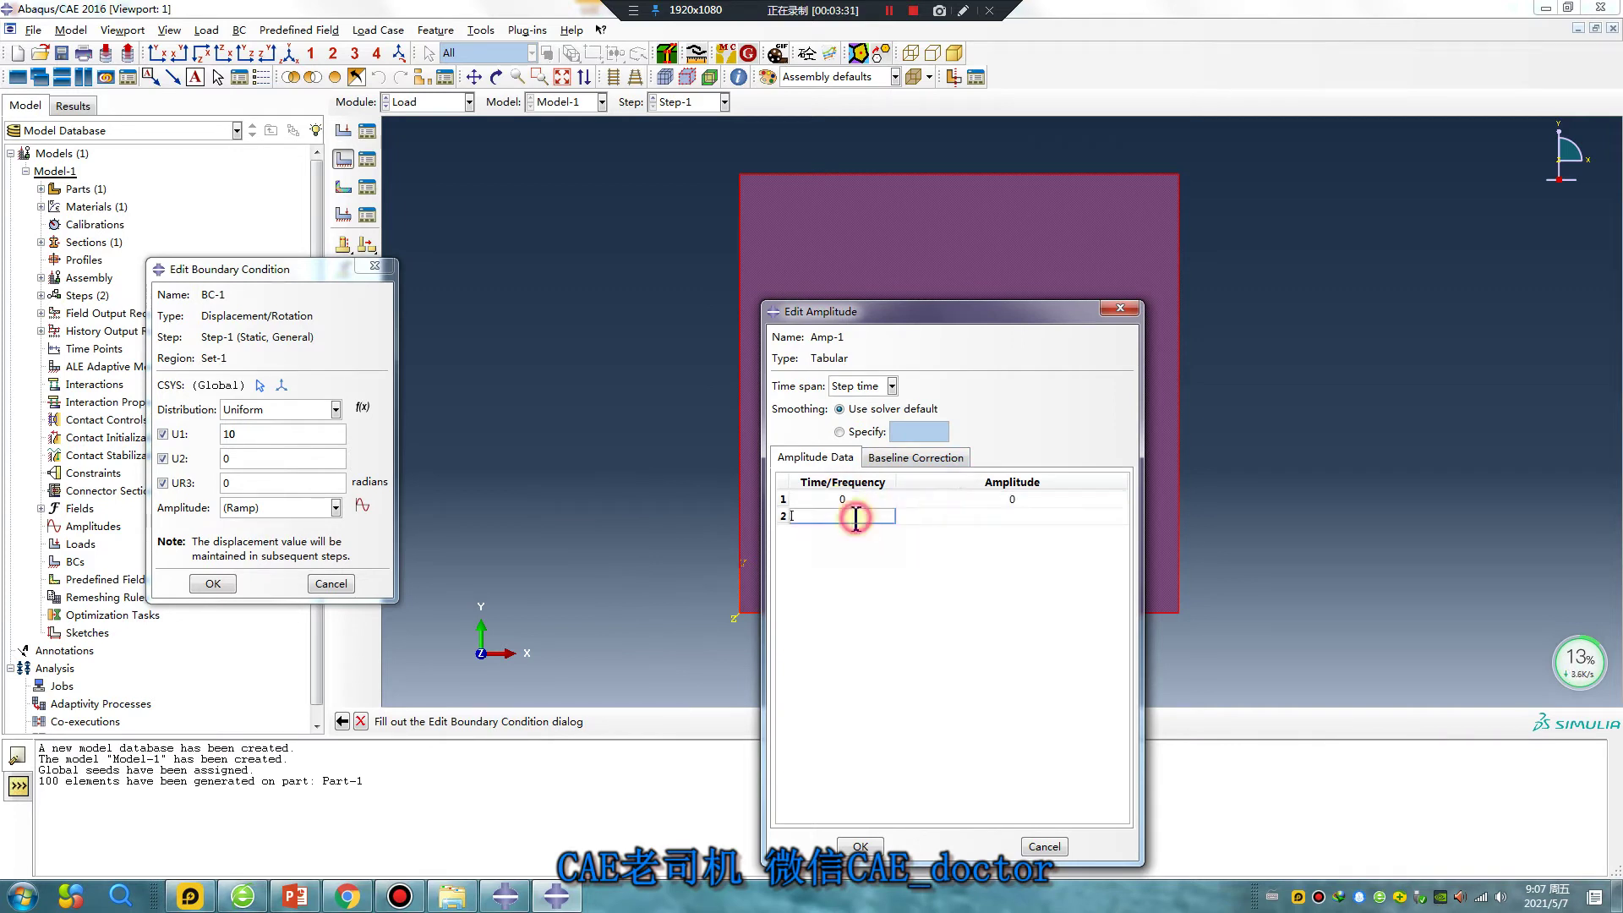
{"action": "key", "text": "Tab"}
{"action": "type", "text": "1"}
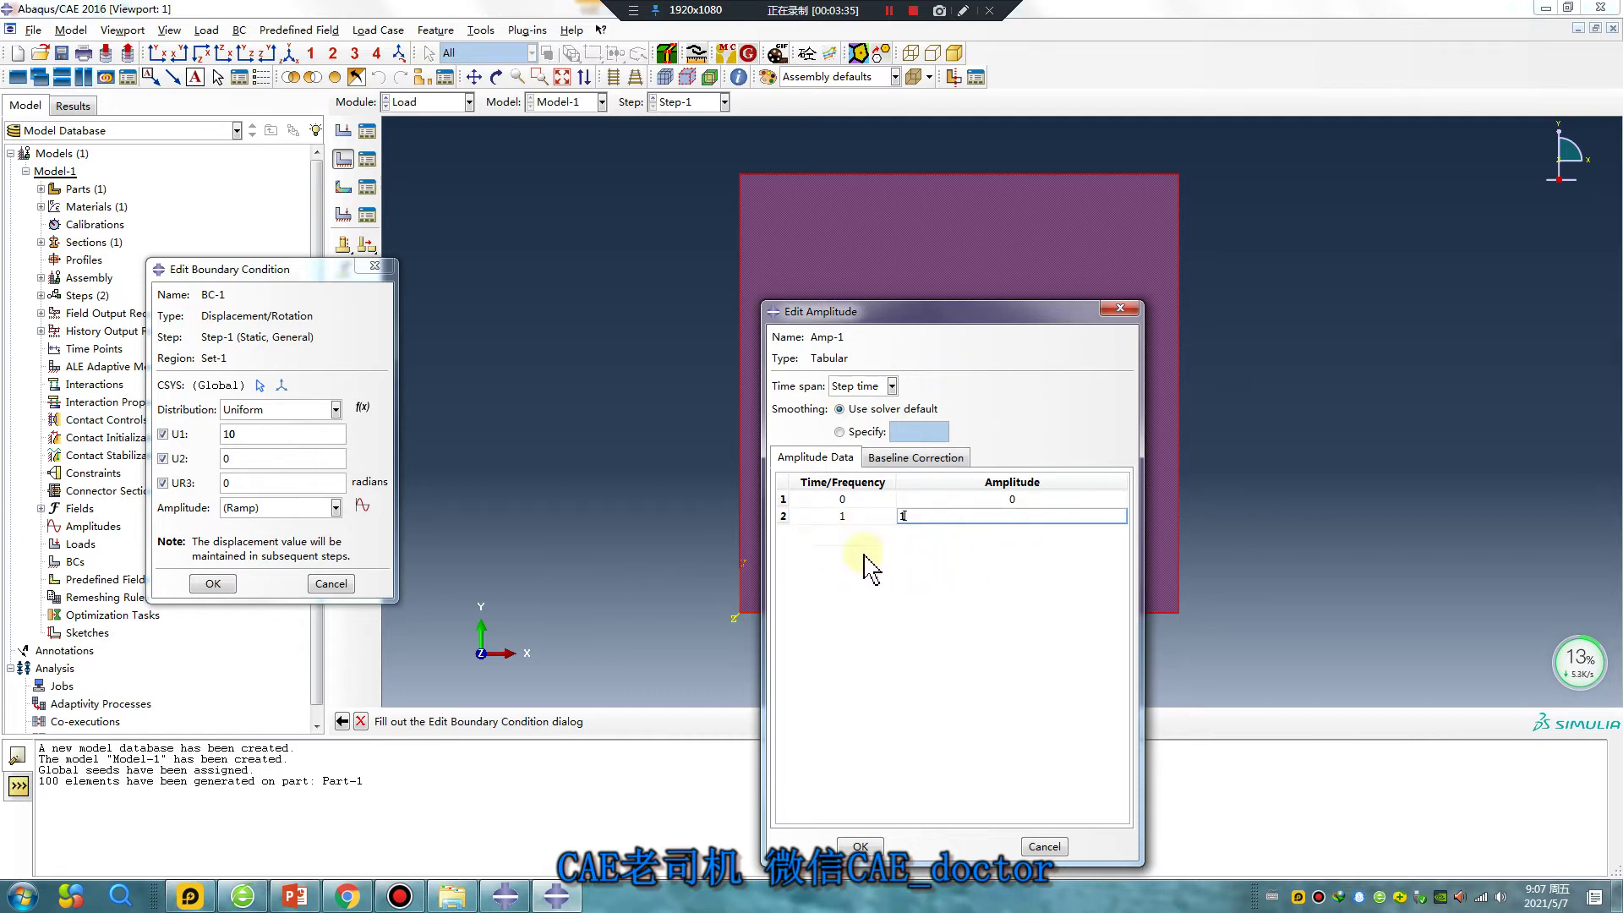
{"action": "key", "text": "Return"}
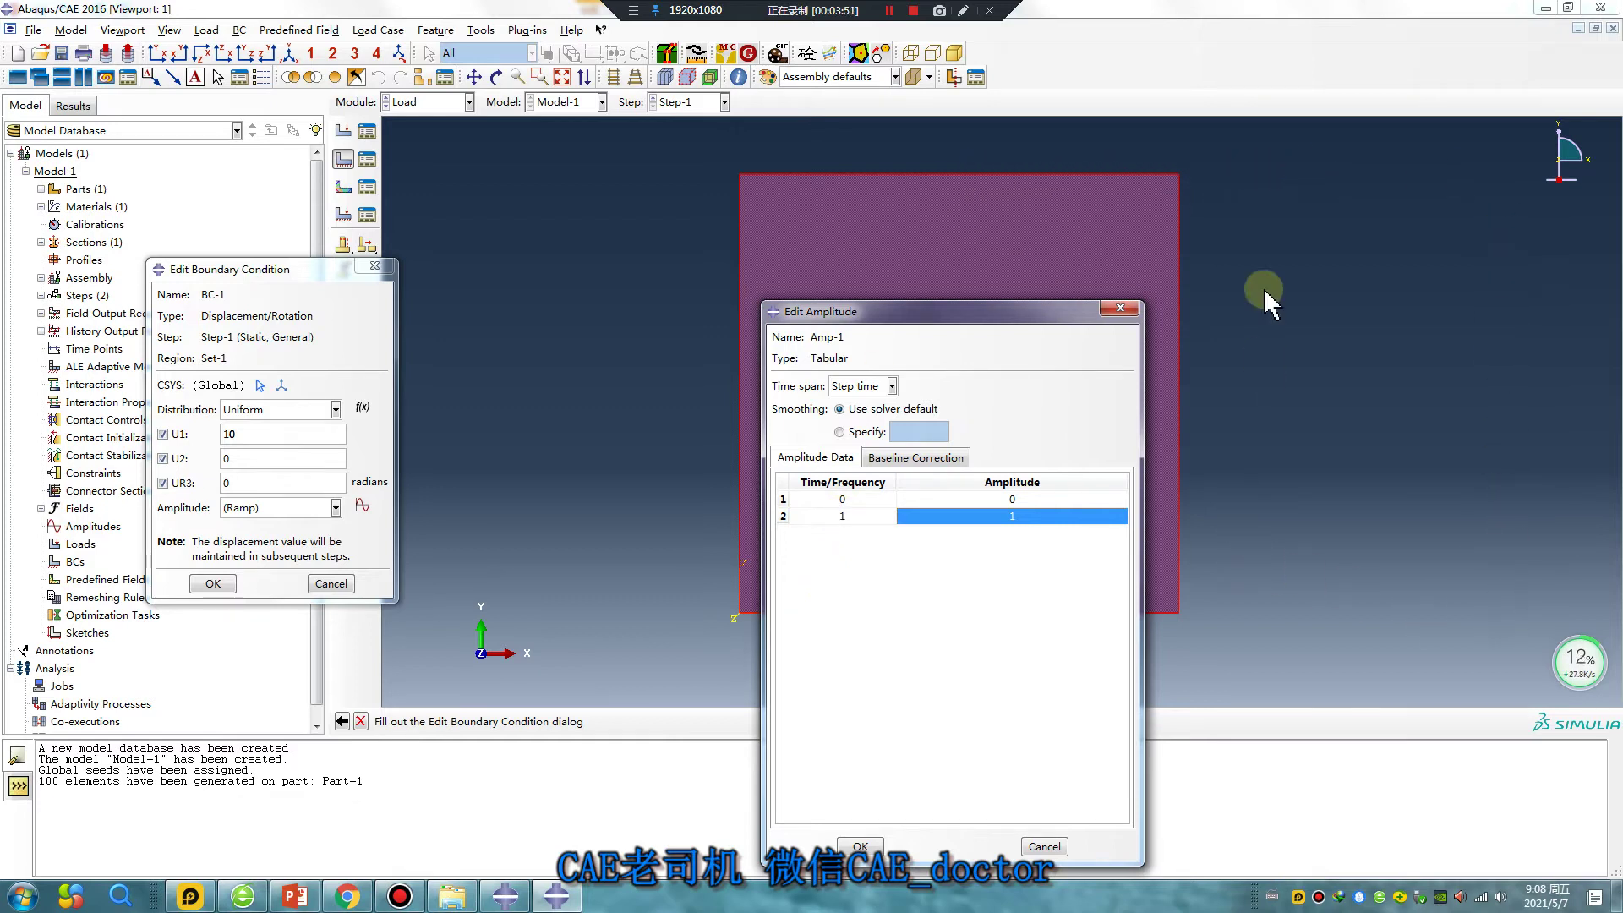
{"action": "left_click", "coordinate": [861, 845]}
- Assign amplitude Amp-1 to the displacement boundary condition and accept it
{"action": "left_click", "coordinate": [334, 507]}
{"action": "left_click", "coordinate": [279, 551]}
{"action": "left_click", "coordinate": [221, 585]}
{"action": "scroll", "coordinate": [967, 525], "scroll_direction": "down", "scroll_amount": 2}
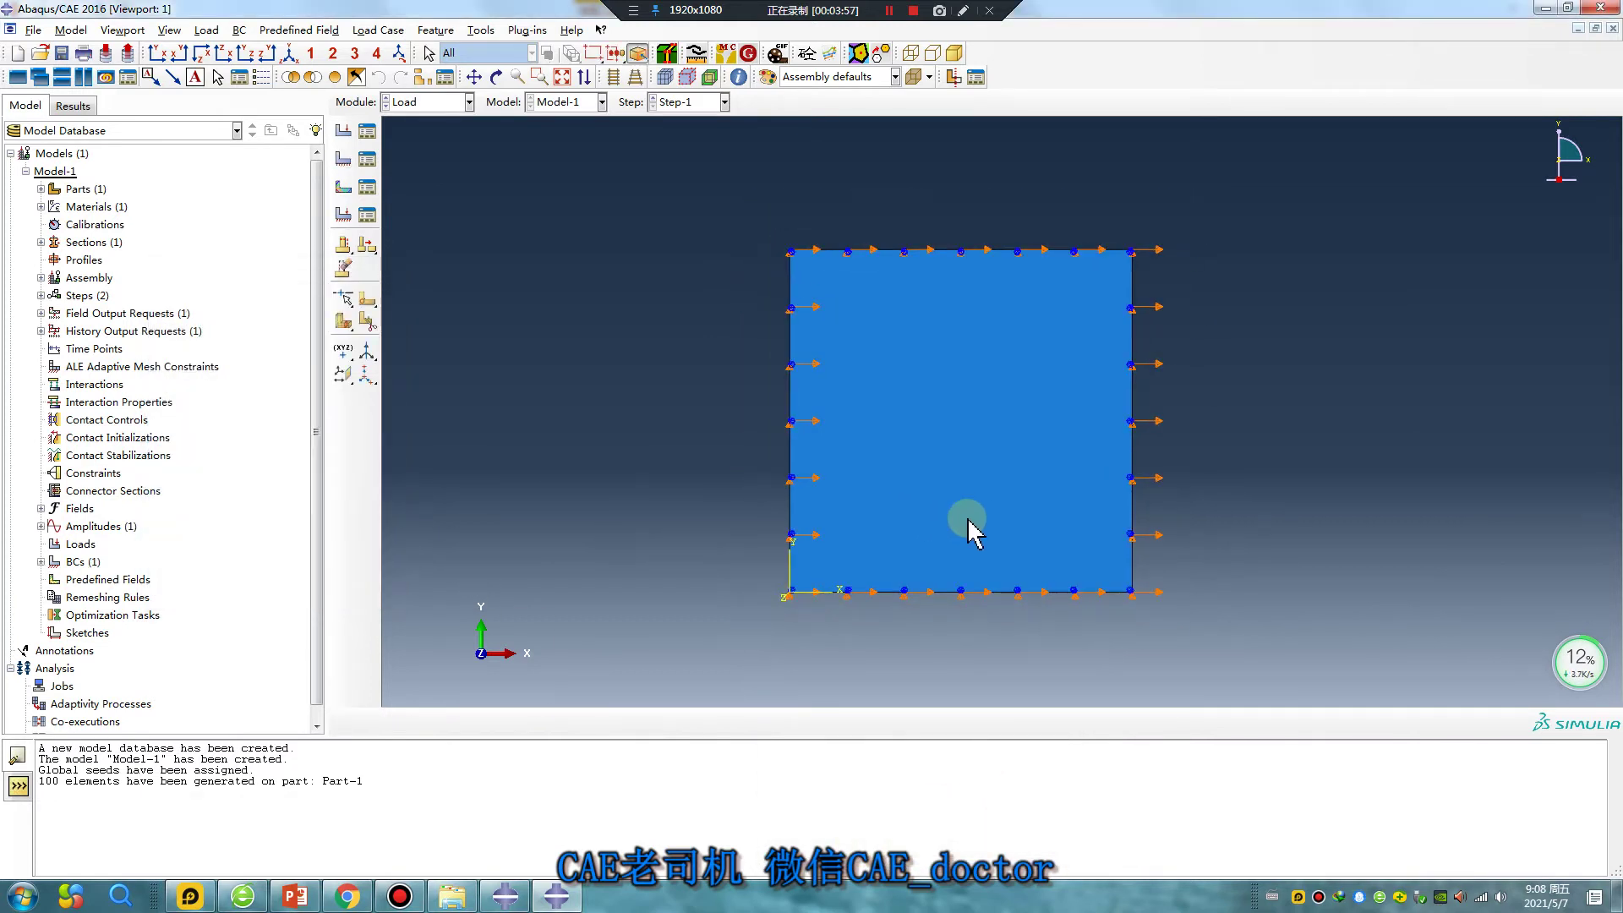
- Create Job-1 for Model-1 in the Job module, using multiple processors with a count of 4
{"action": "left_click", "coordinate": [426, 103]}
{"action": "left_click", "coordinate": [424, 267]}
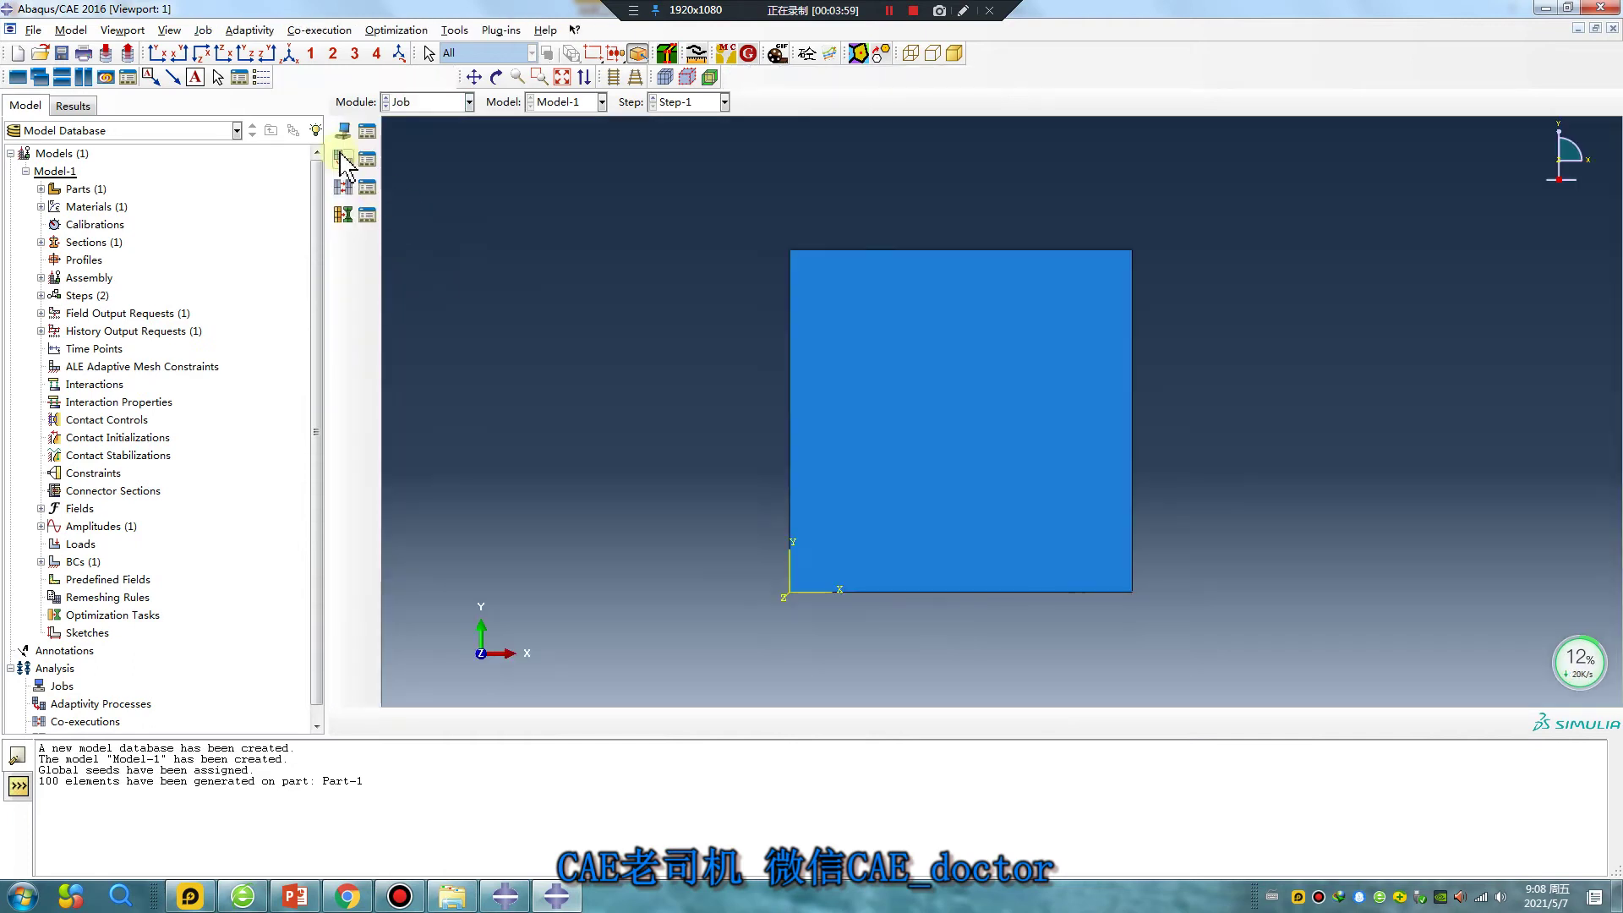
{"action": "left_click", "coordinate": [343, 134]}
{"action": "left_click", "coordinate": [431, 668]}
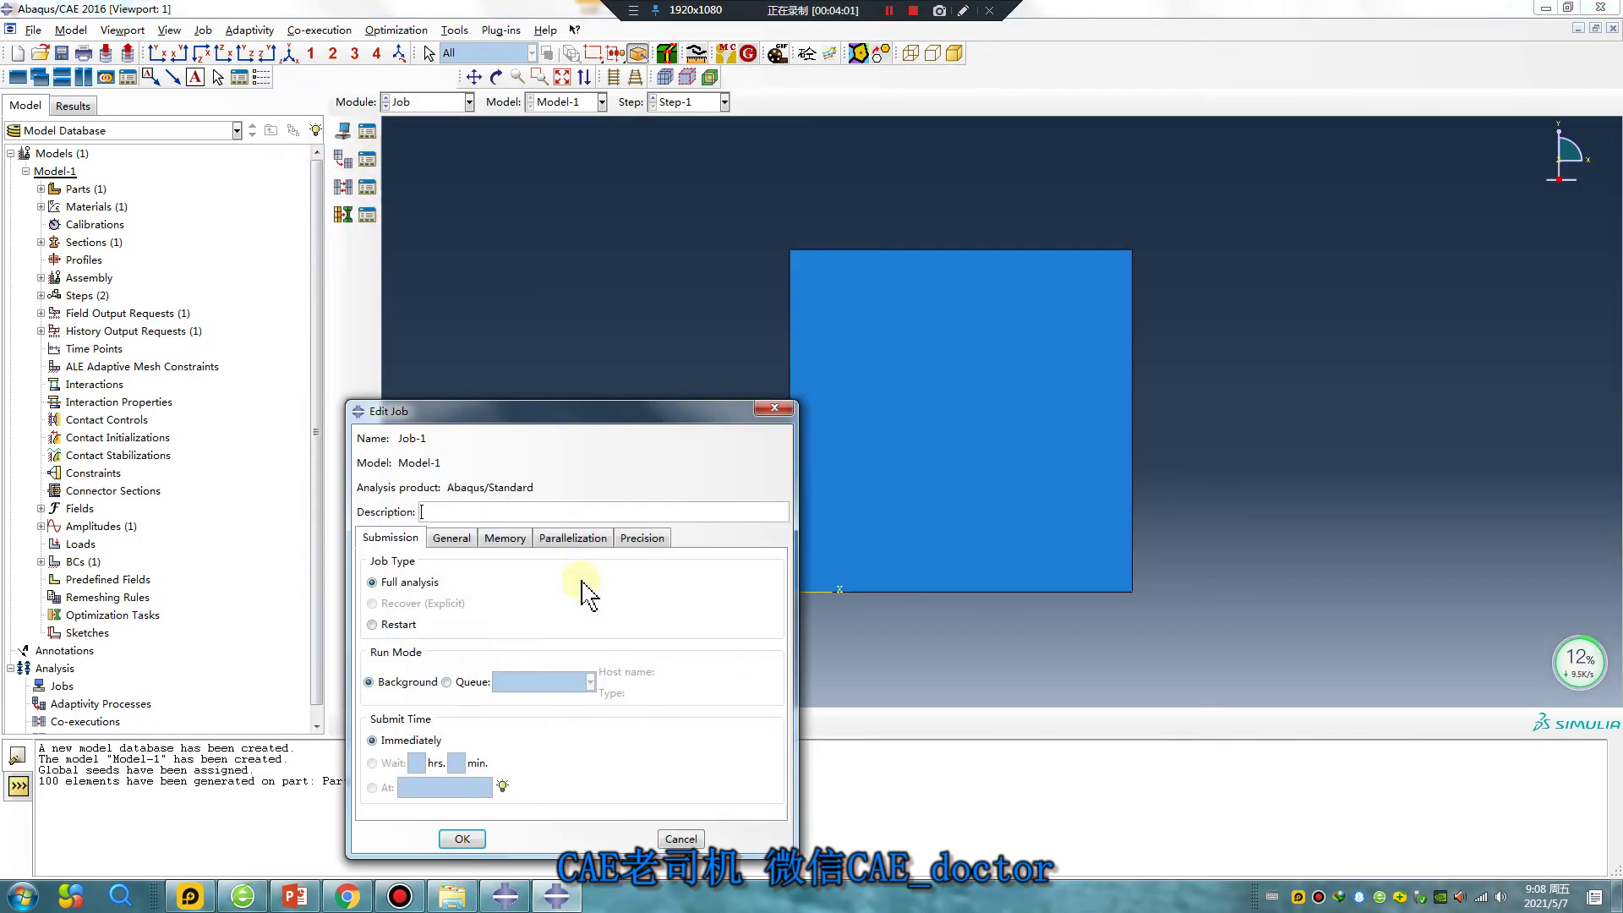
{"action": "left_click", "coordinate": [573, 538]}
{"action": "left_click", "coordinate": [367, 562]}
{"action": "left_click_drag", "start_coordinate": [513, 561], "coordinate": [554, 562]}
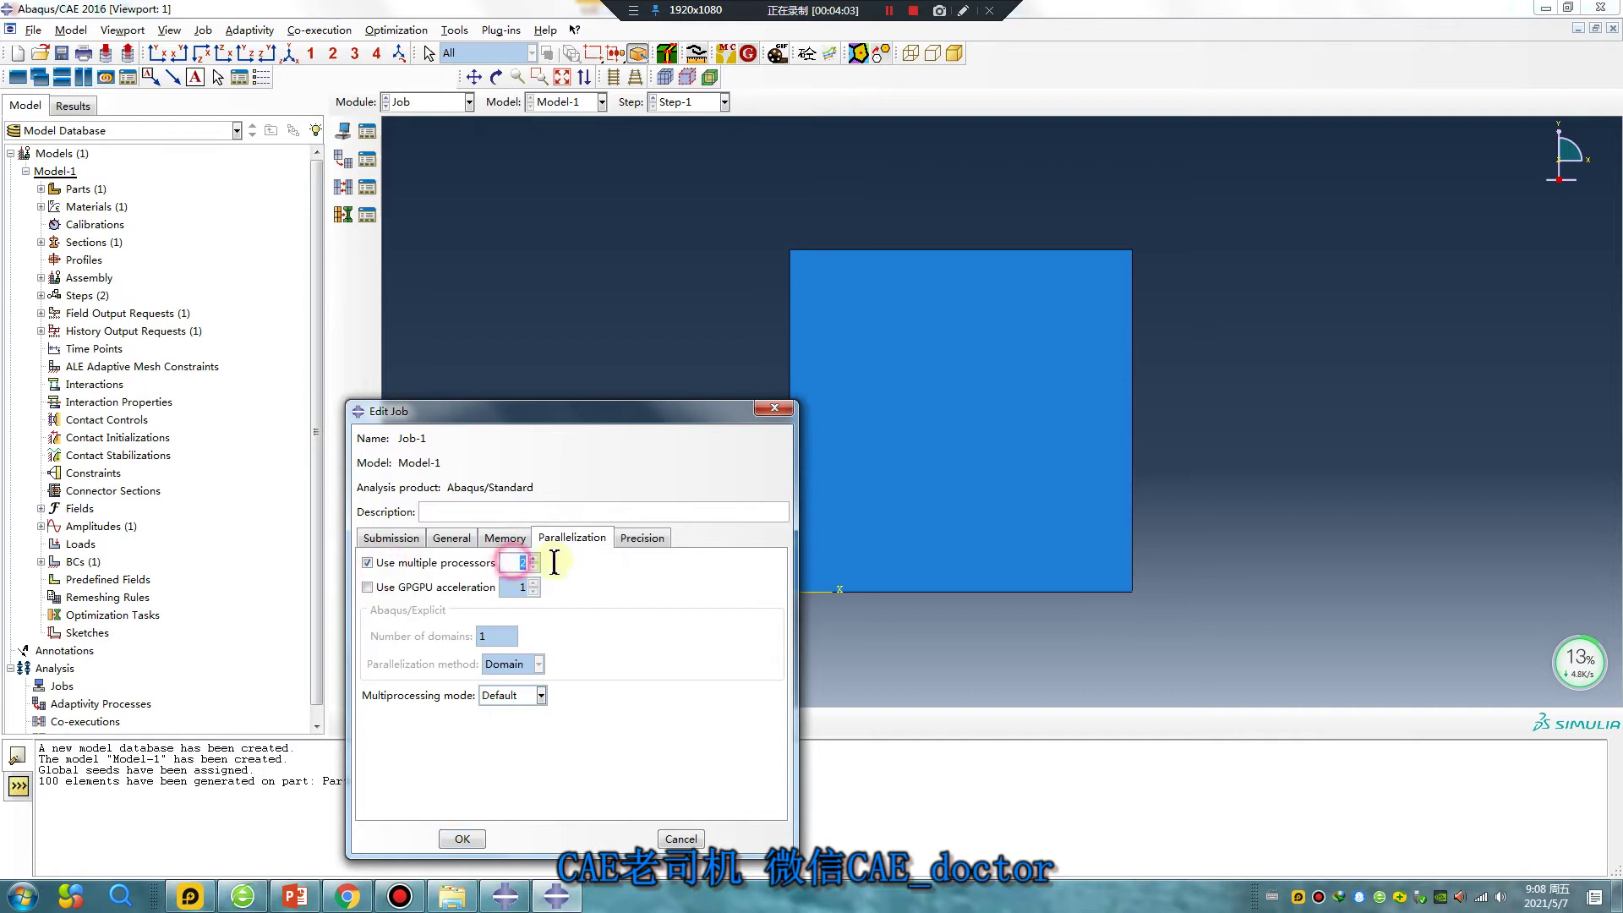
{"action": "type", "text": "4"}
{"action": "left_click", "coordinate": [463, 838]}
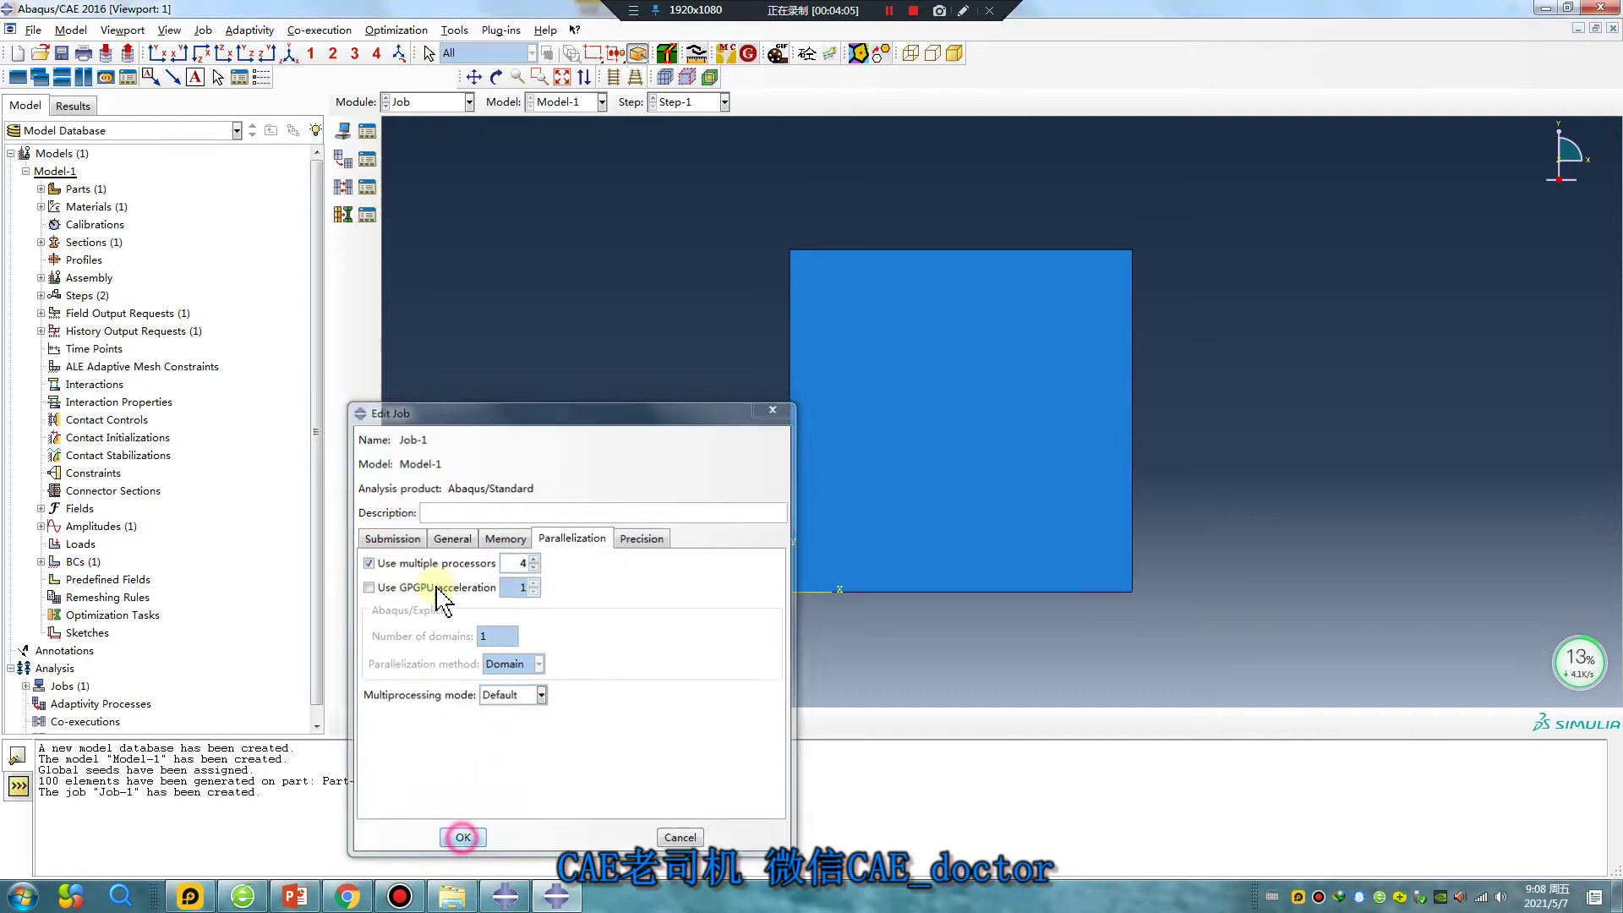
- Submit Job-1 for analysis
{"action": "left_click", "coordinate": [659, 349]}
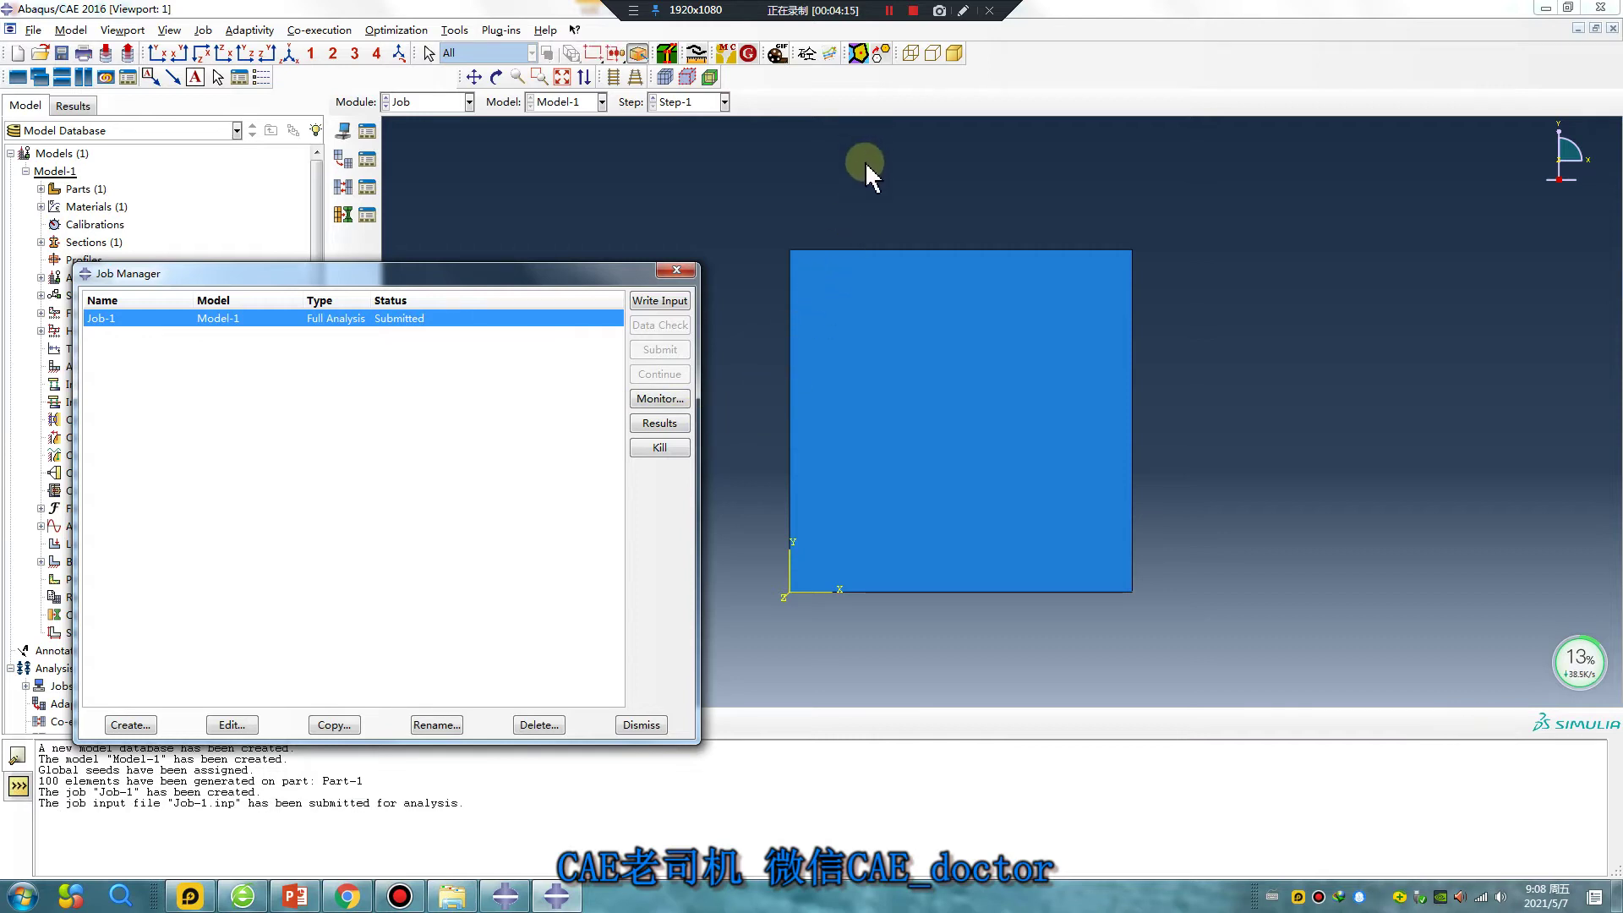
{"action": "left_click", "coordinate": [886, 10]}
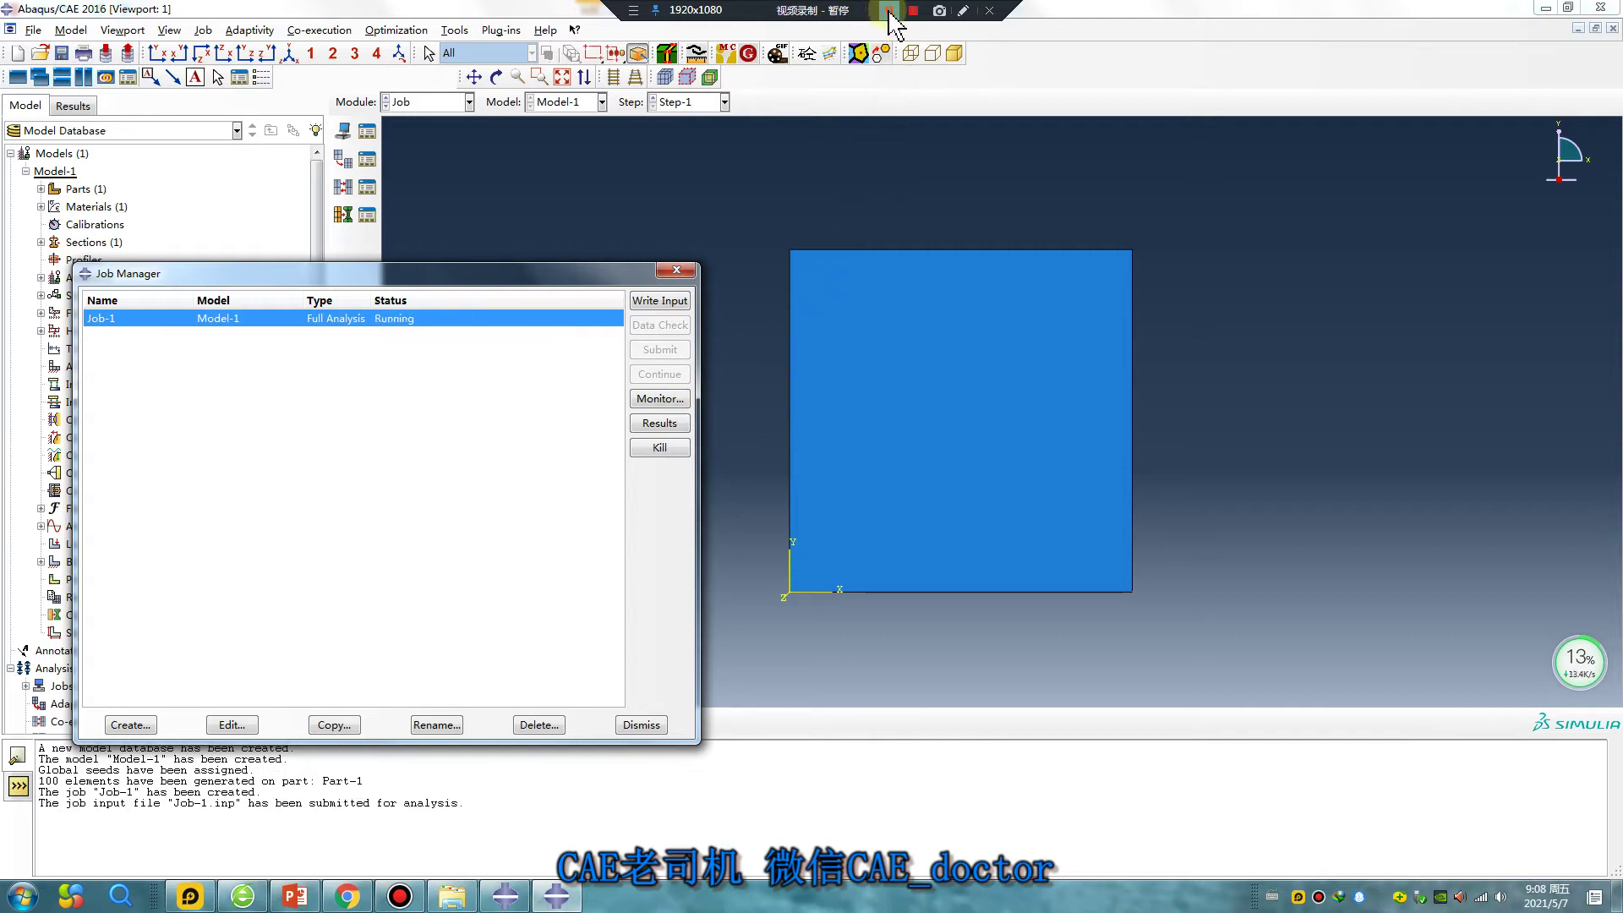
{"action": "left_click", "coordinate": [888, 10]}
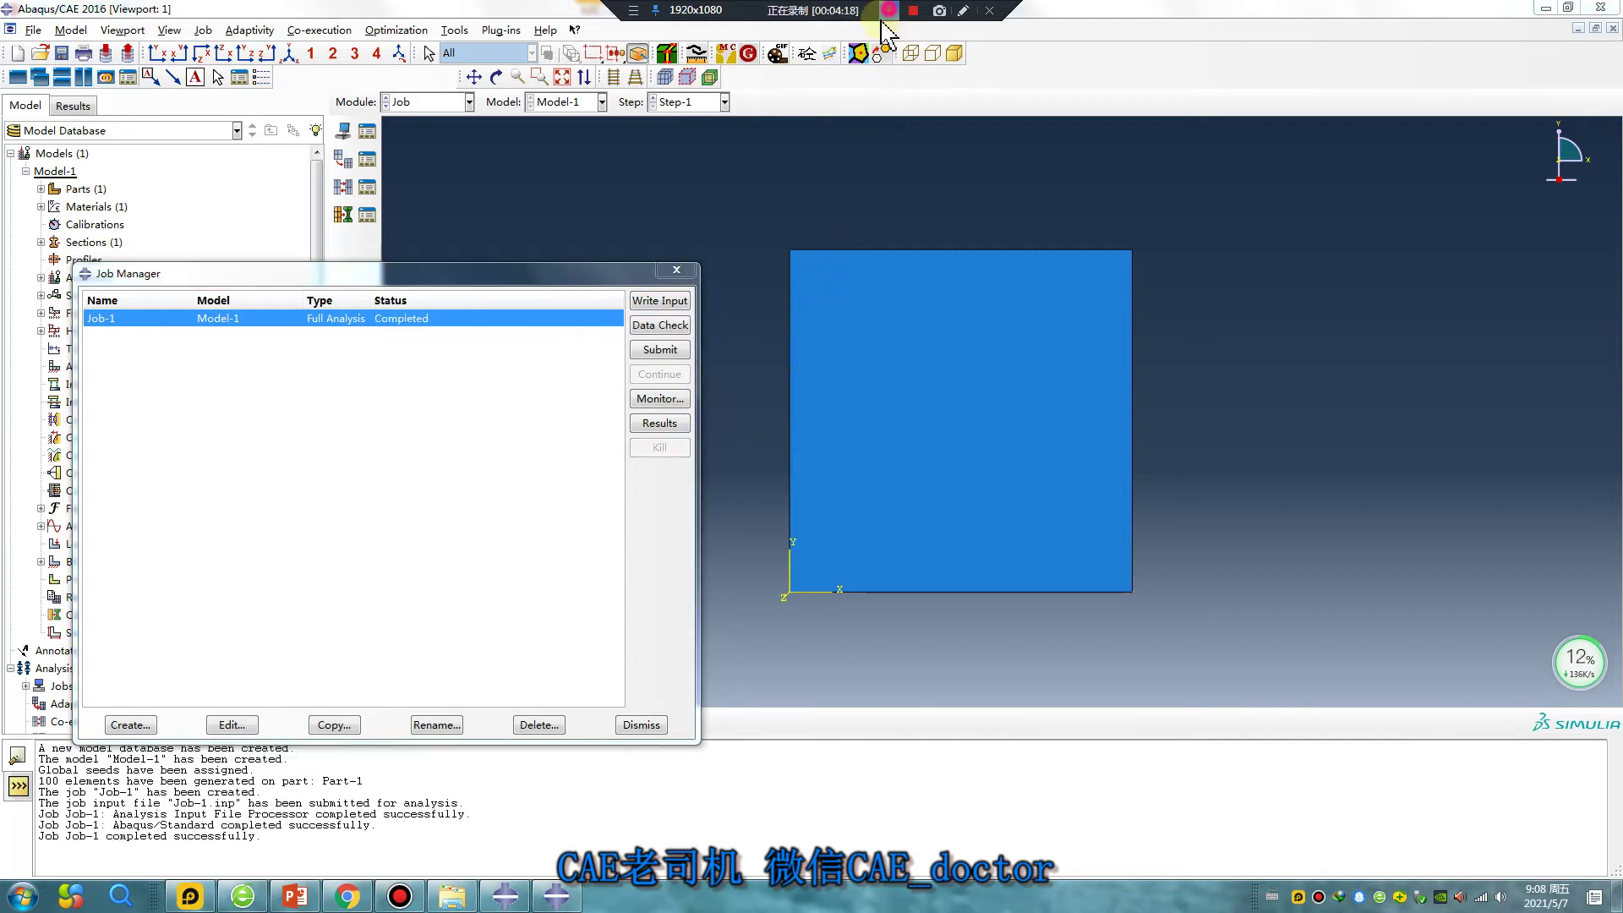
- Open the Job-1 results and display a contour plot of the displacement component U1
{"action": "left_click", "coordinate": [668, 432]}
{"action": "left_click", "coordinate": [343, 208]}
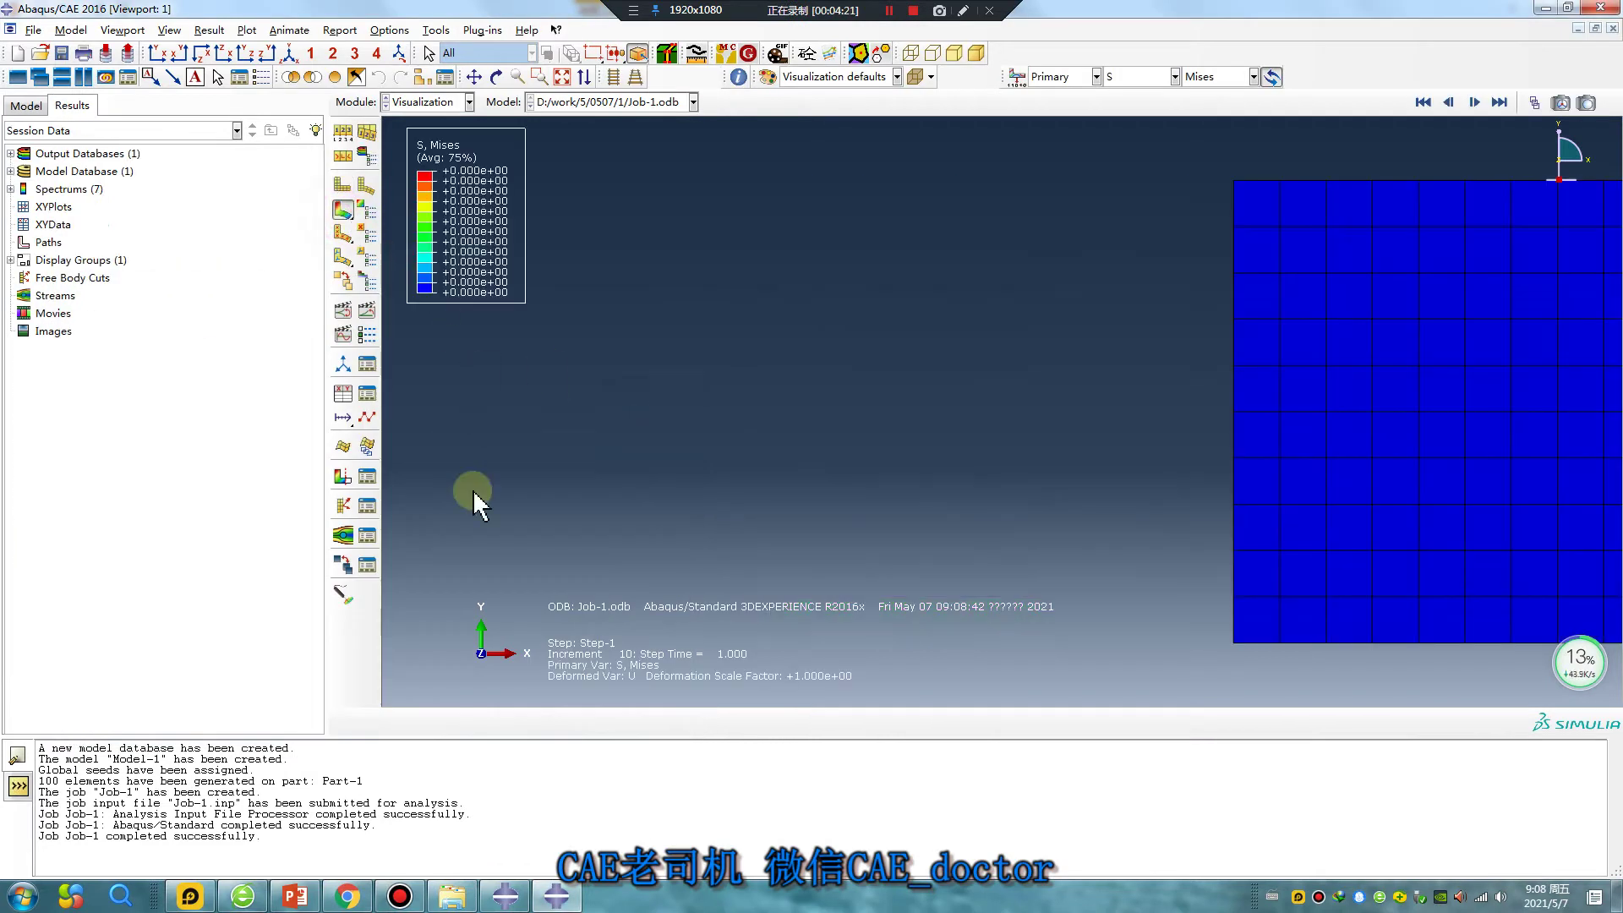
{"action": "left_click", "coordinate": [1174, 76]}
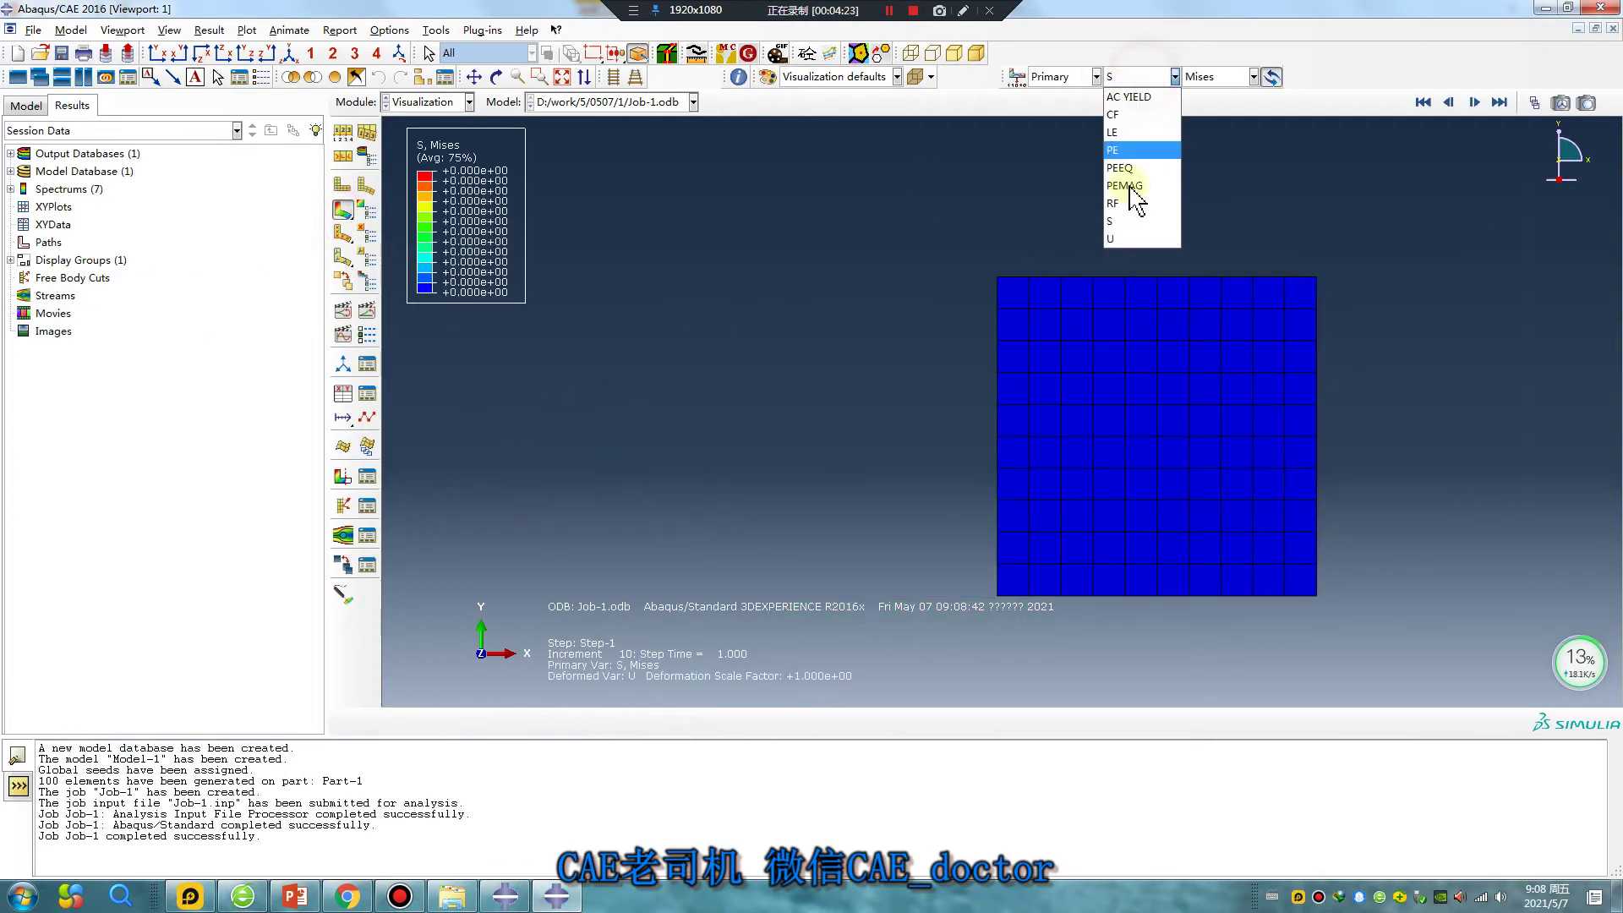
{"action": "left_click", "coordinate": [1114, 240]}
{"action": "left_click", "coordinate": [1253, 76]}
{"action": "left_click", "coordinate": [1204, 112]}
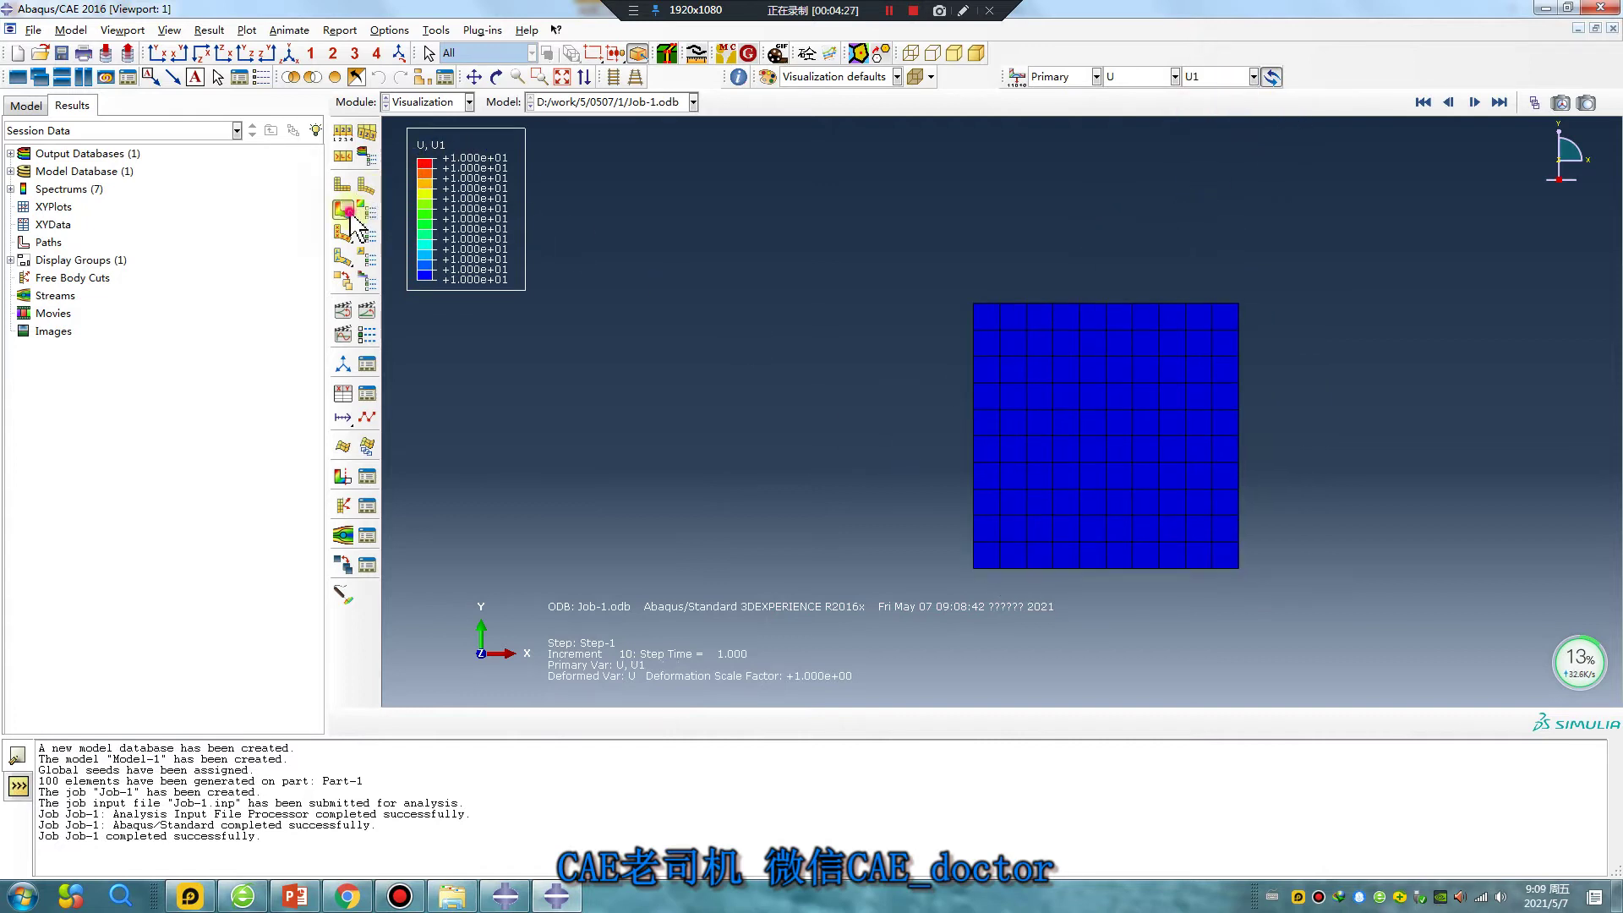
- Plot the contours on both deformed and undeformed shapes, and play and stop the time history animation
{"action": "left_click_drag", "start_coordinate": [351, 215], "coordinate": [402, 213]}
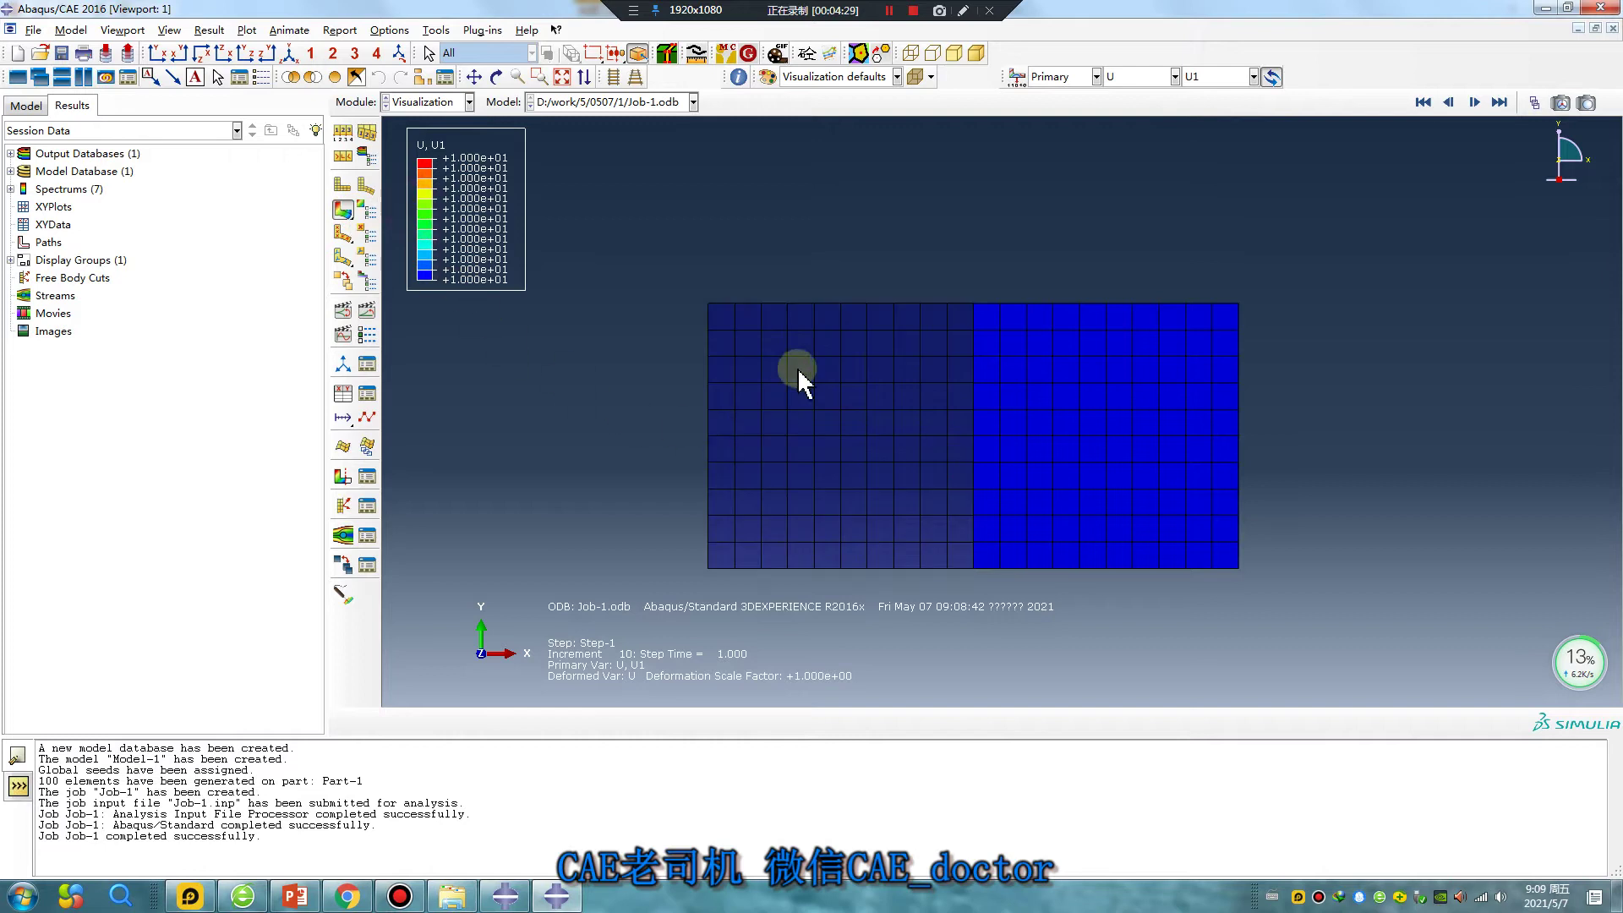
{"action": "left_click", "coordinate": [366, 311]}
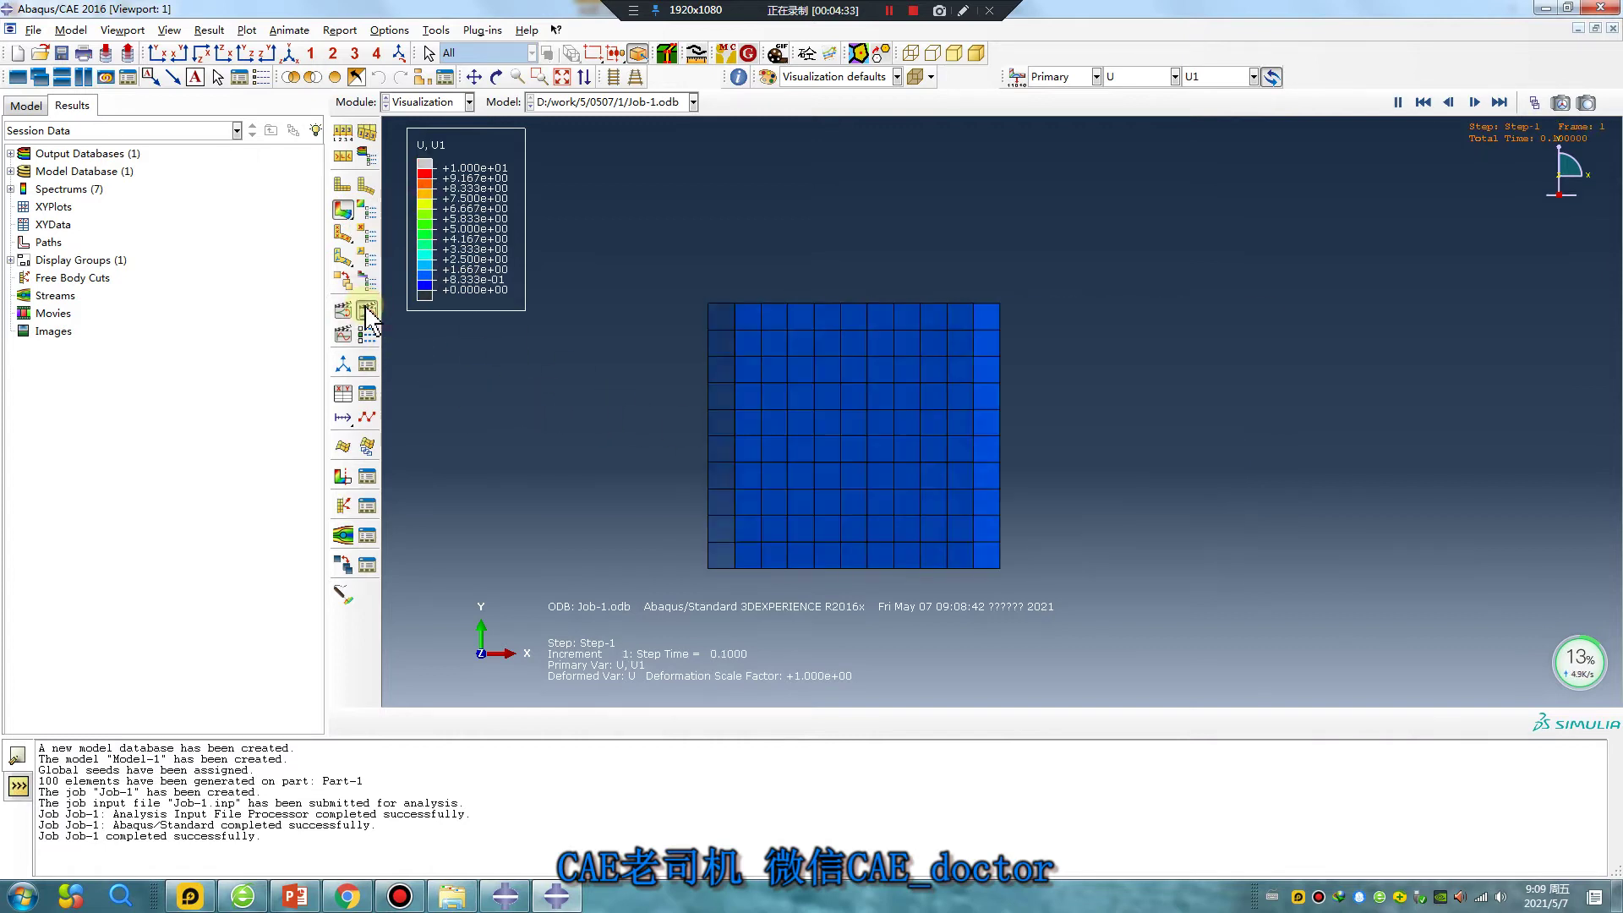
{"action": "left_click", "coordinate": [367, 311]}
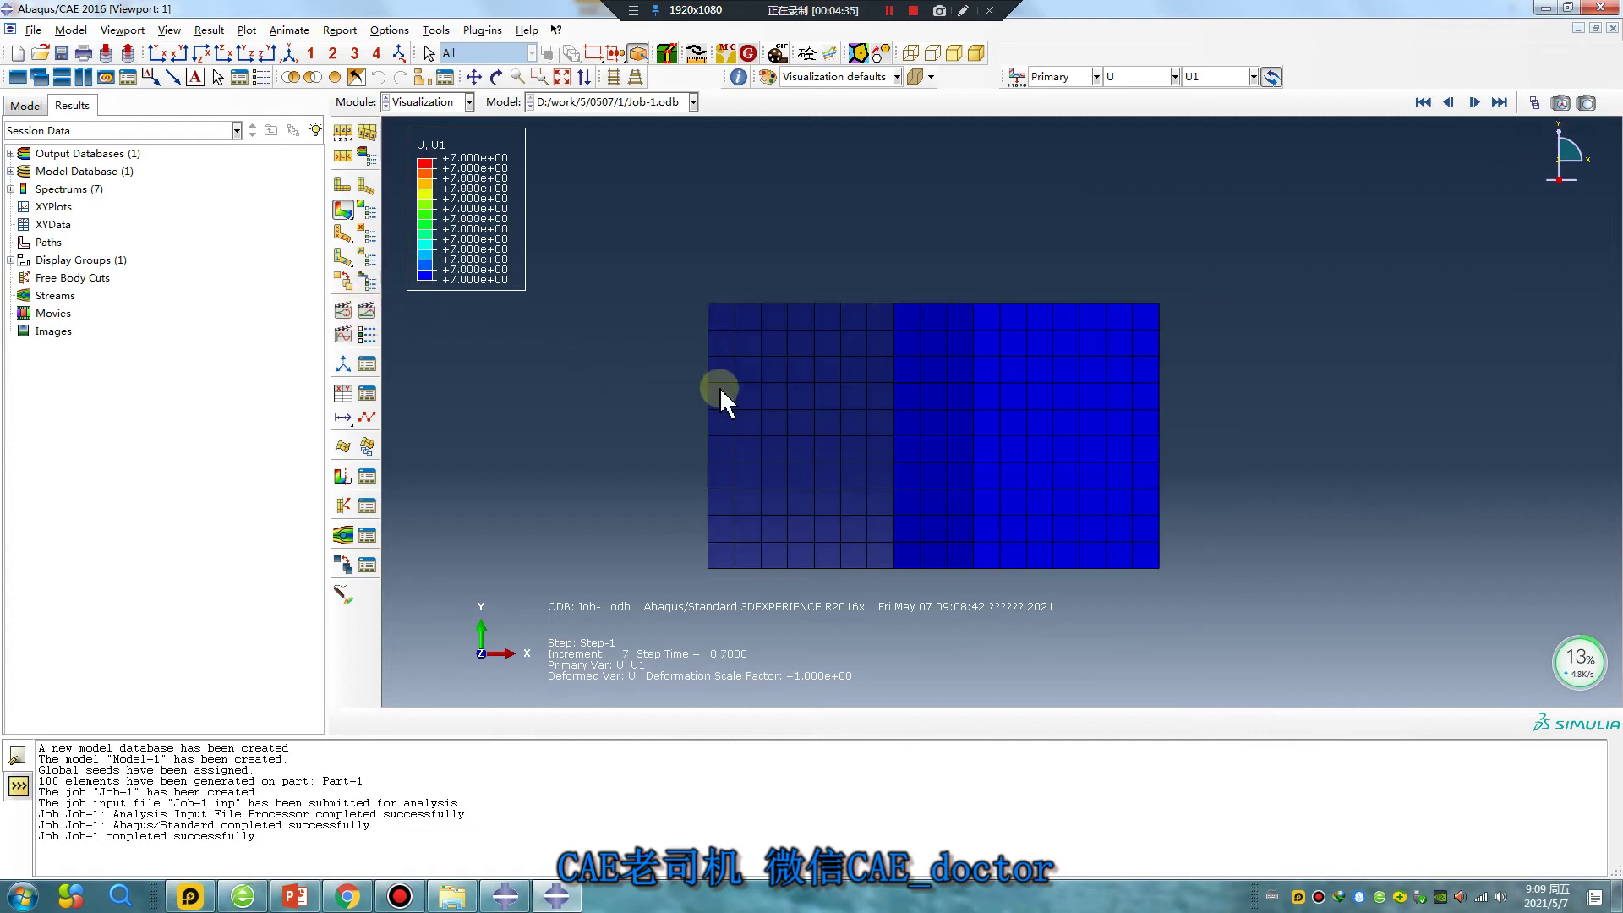
- Switch from the Job-1 results to the Load module of Model-1
{"action": "left_click", "coordinate": [448, 103]}
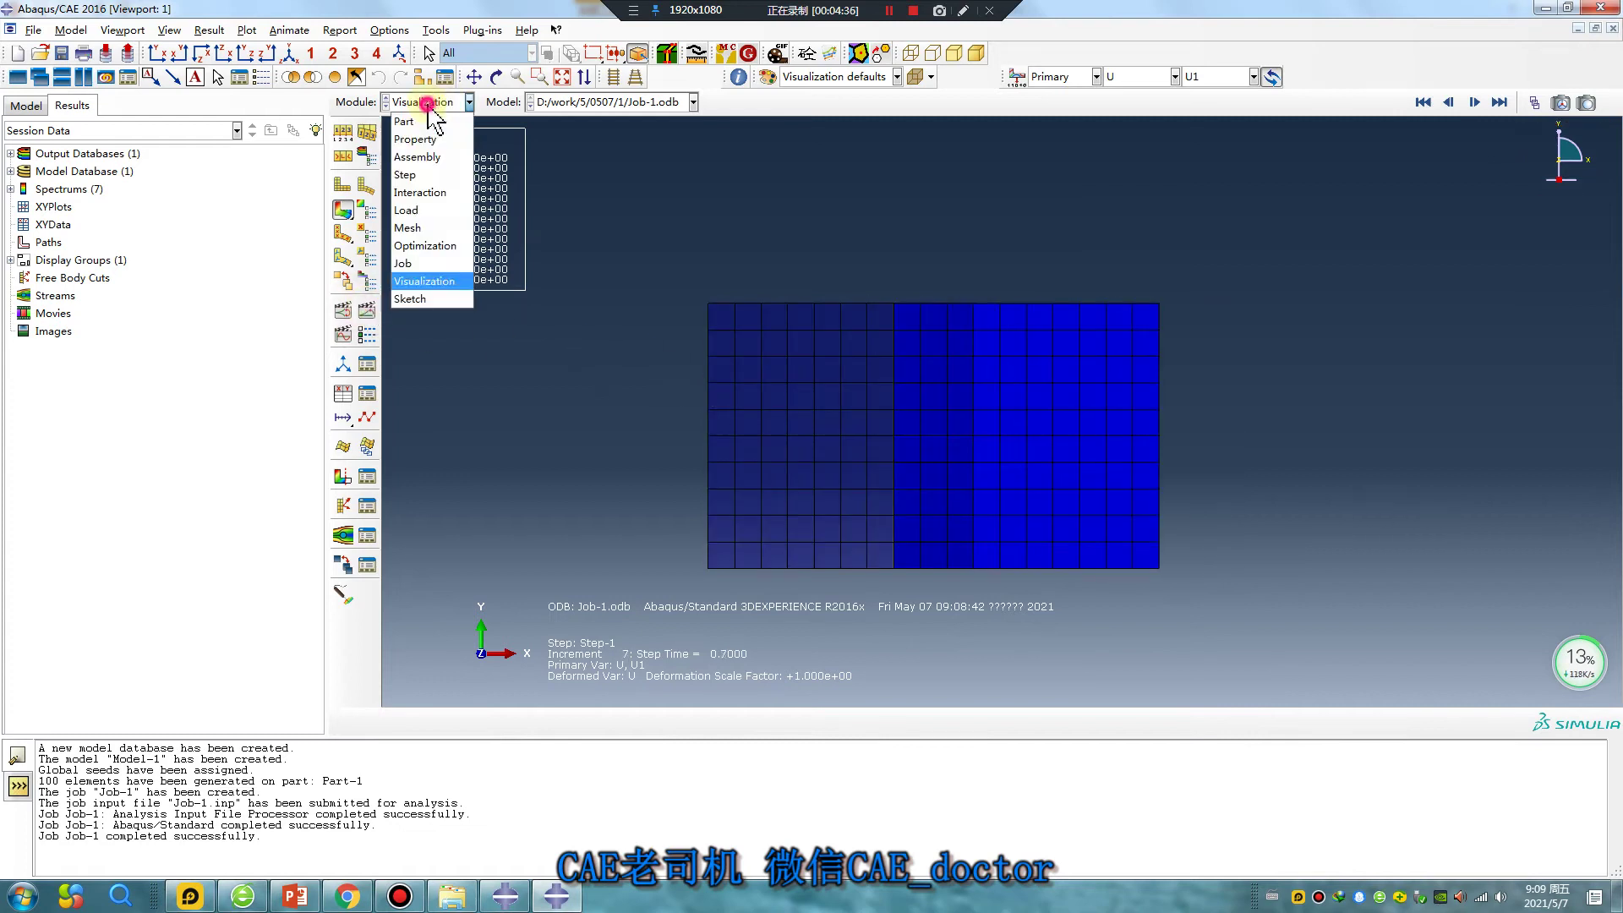
{"action": "left_click", "coordinate": [420, 211]}
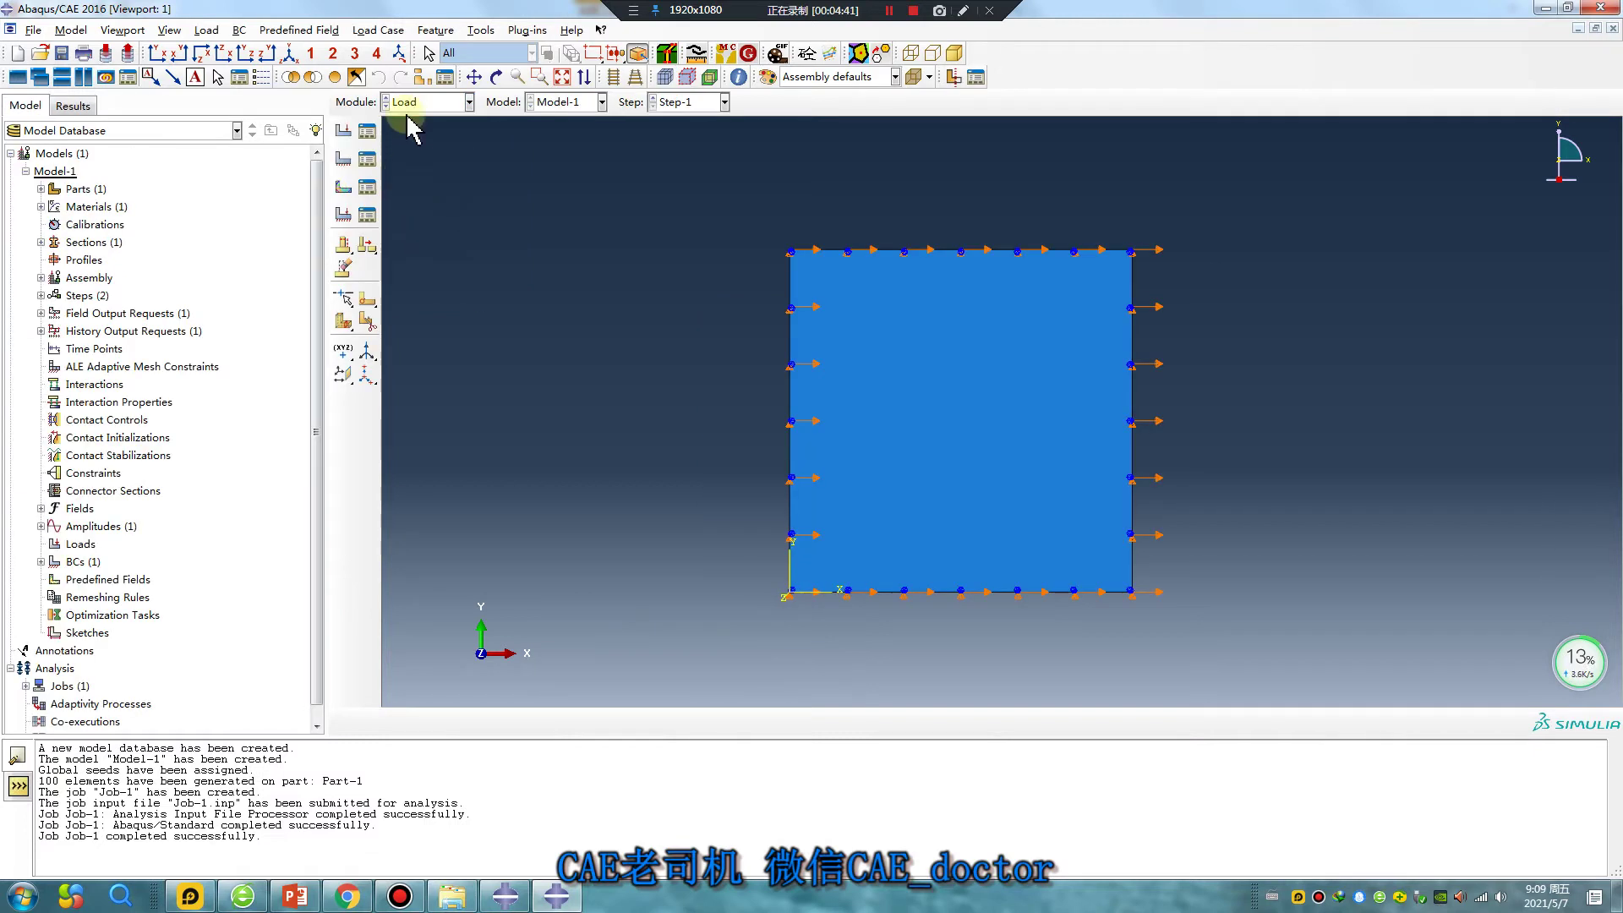
{"action": "left_click", "coordinate": [369, 187]}
{"action": "left_click", "coordinate": [1110, 449]}
- Create a Smooth step amplitude over step time with amplitude 0 at time 0 and amplitude 1 at time 1
{"action": "left_click", "coordinate": [482, 31]}
{"action": "mouse_move", "coordinate": [540, 161]}
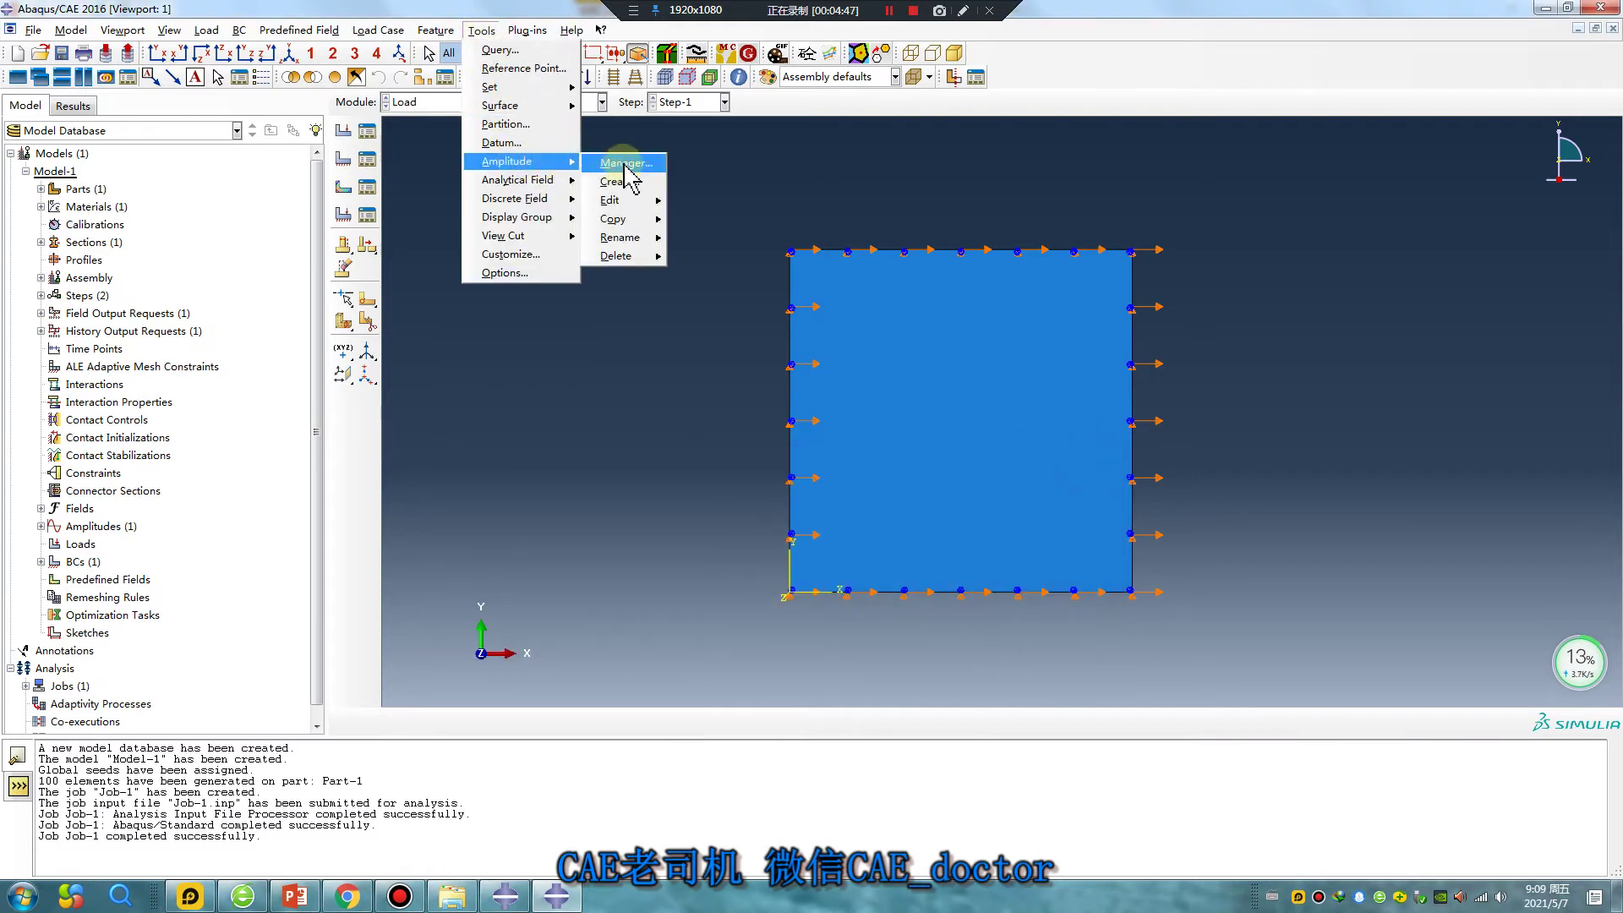
{"action": "left_click", "coordinate": [615, 182]}
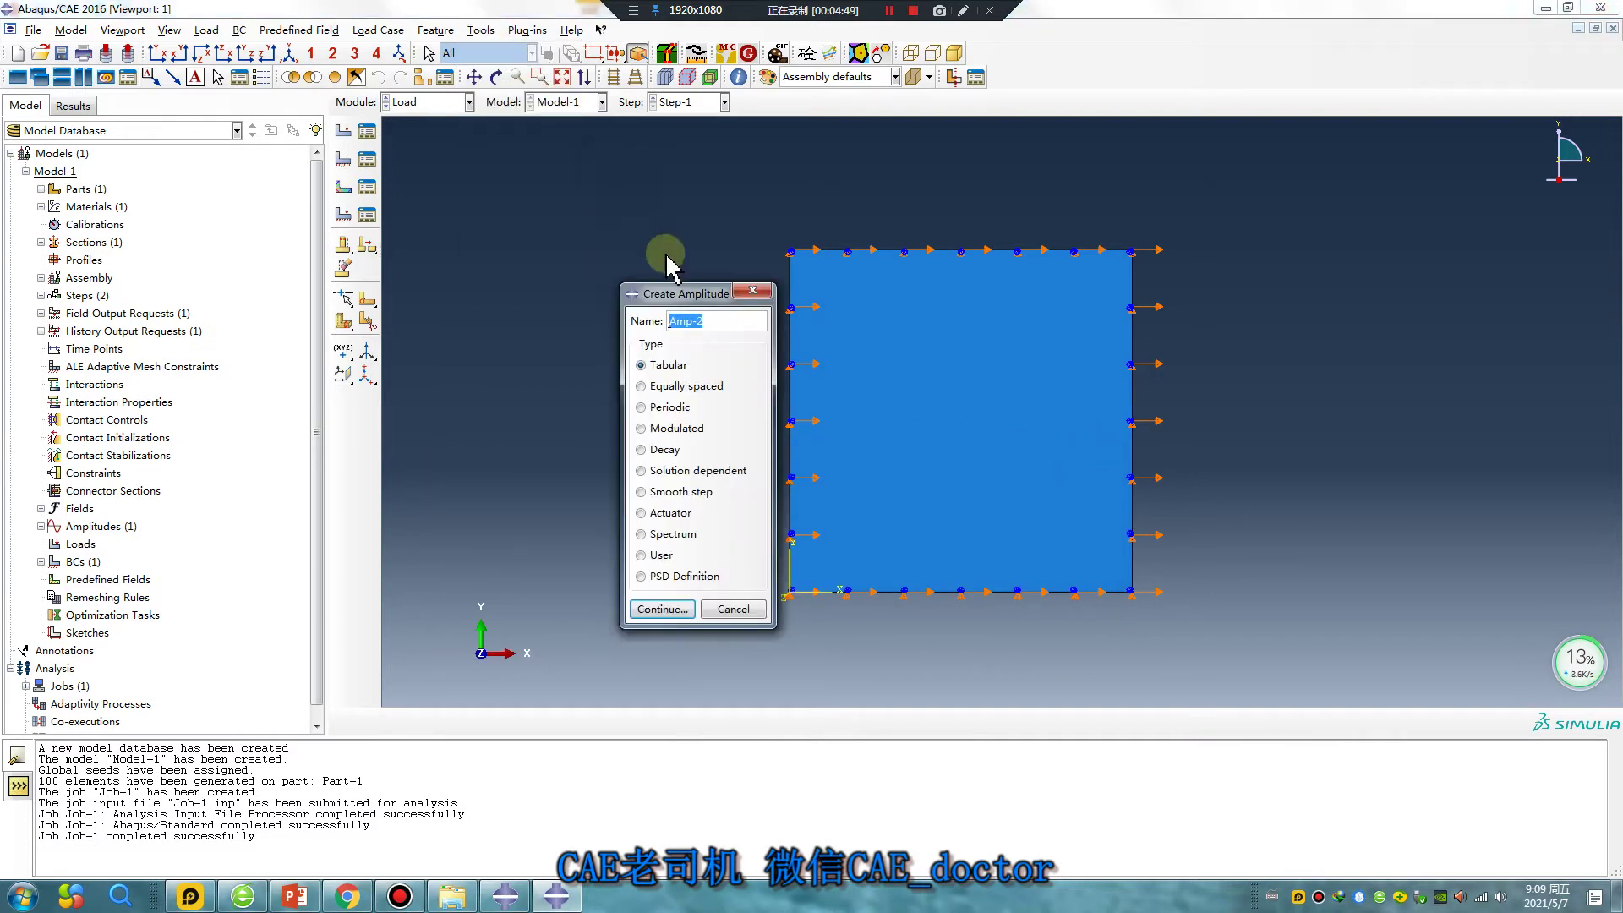
{"action": "left_click", "coordinate": [642, 494]}
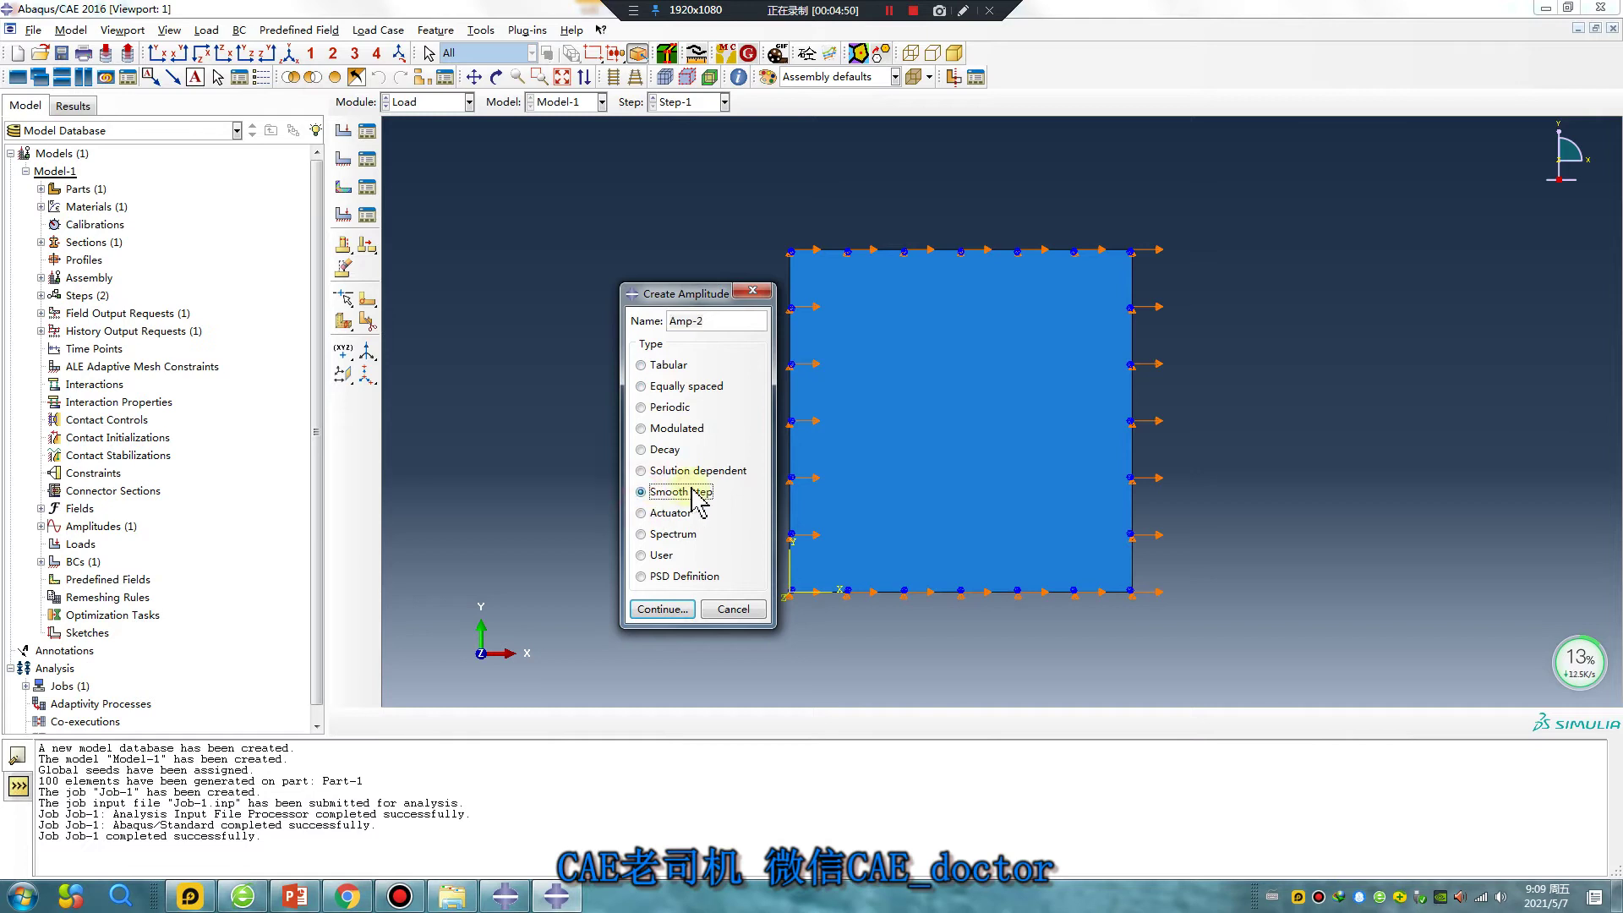
{"action": "left_click", "coordinate": [674, 610]}
{"action": "left_click", "coordinate": [736, 370]}
{"action": "type", "text": "0"}
{"action": "key", "text": "Tab"}
{"action": "type", "text": "0"}
{"action": "key", "text": "Tab"}
{"action": "type", "text": "1"}
{"action": "key", "text": "Tab"}
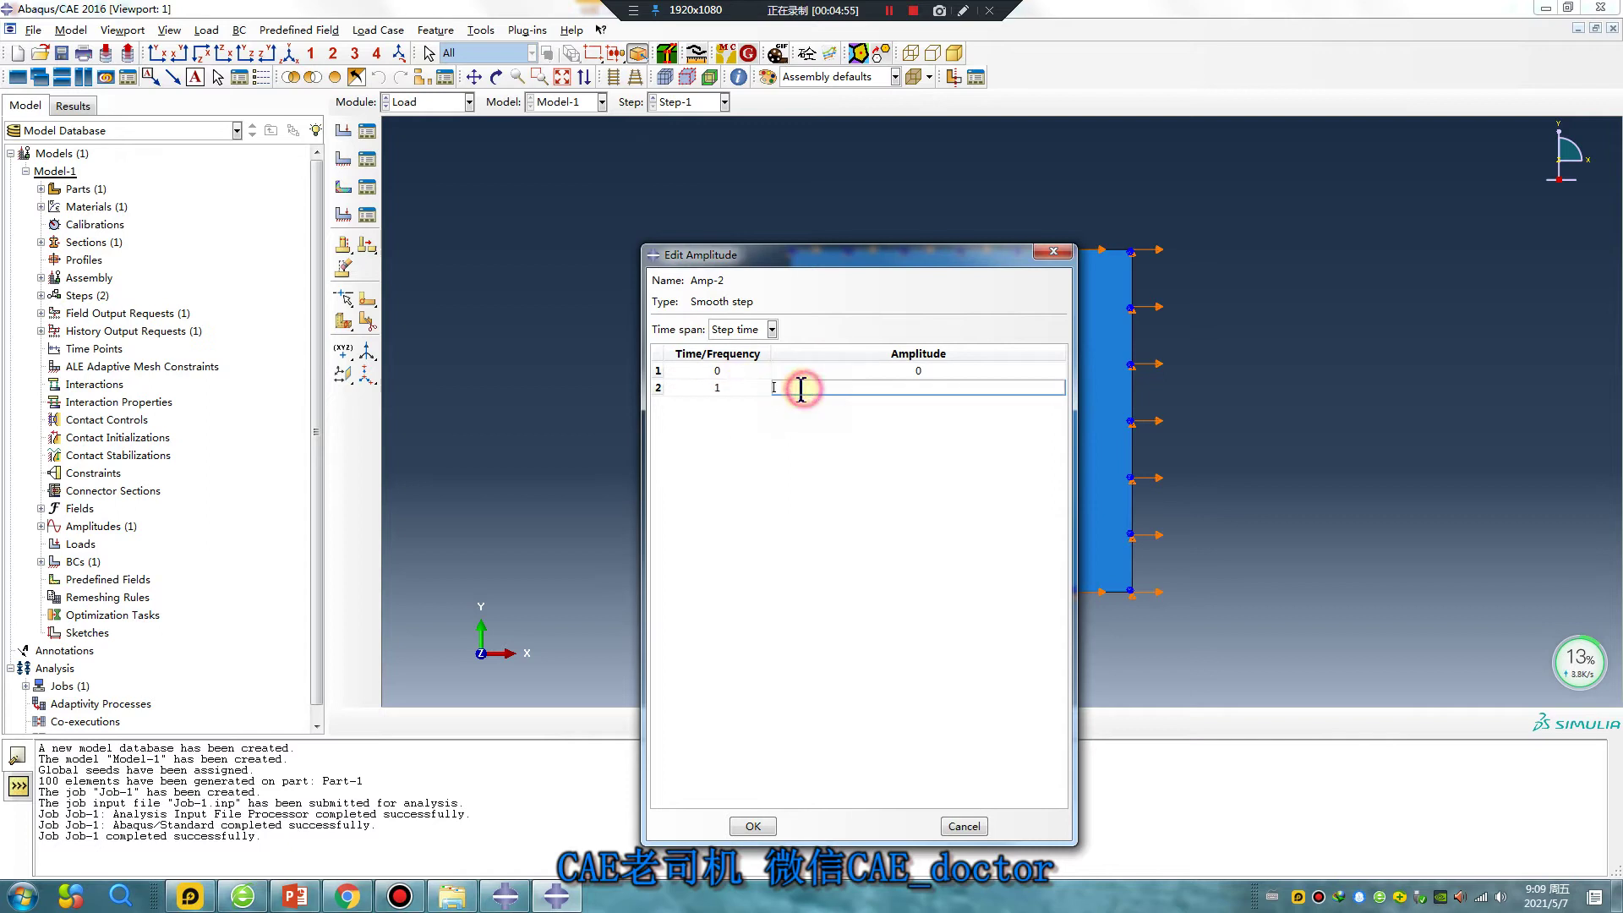
{"action": "type", "text": "1"}
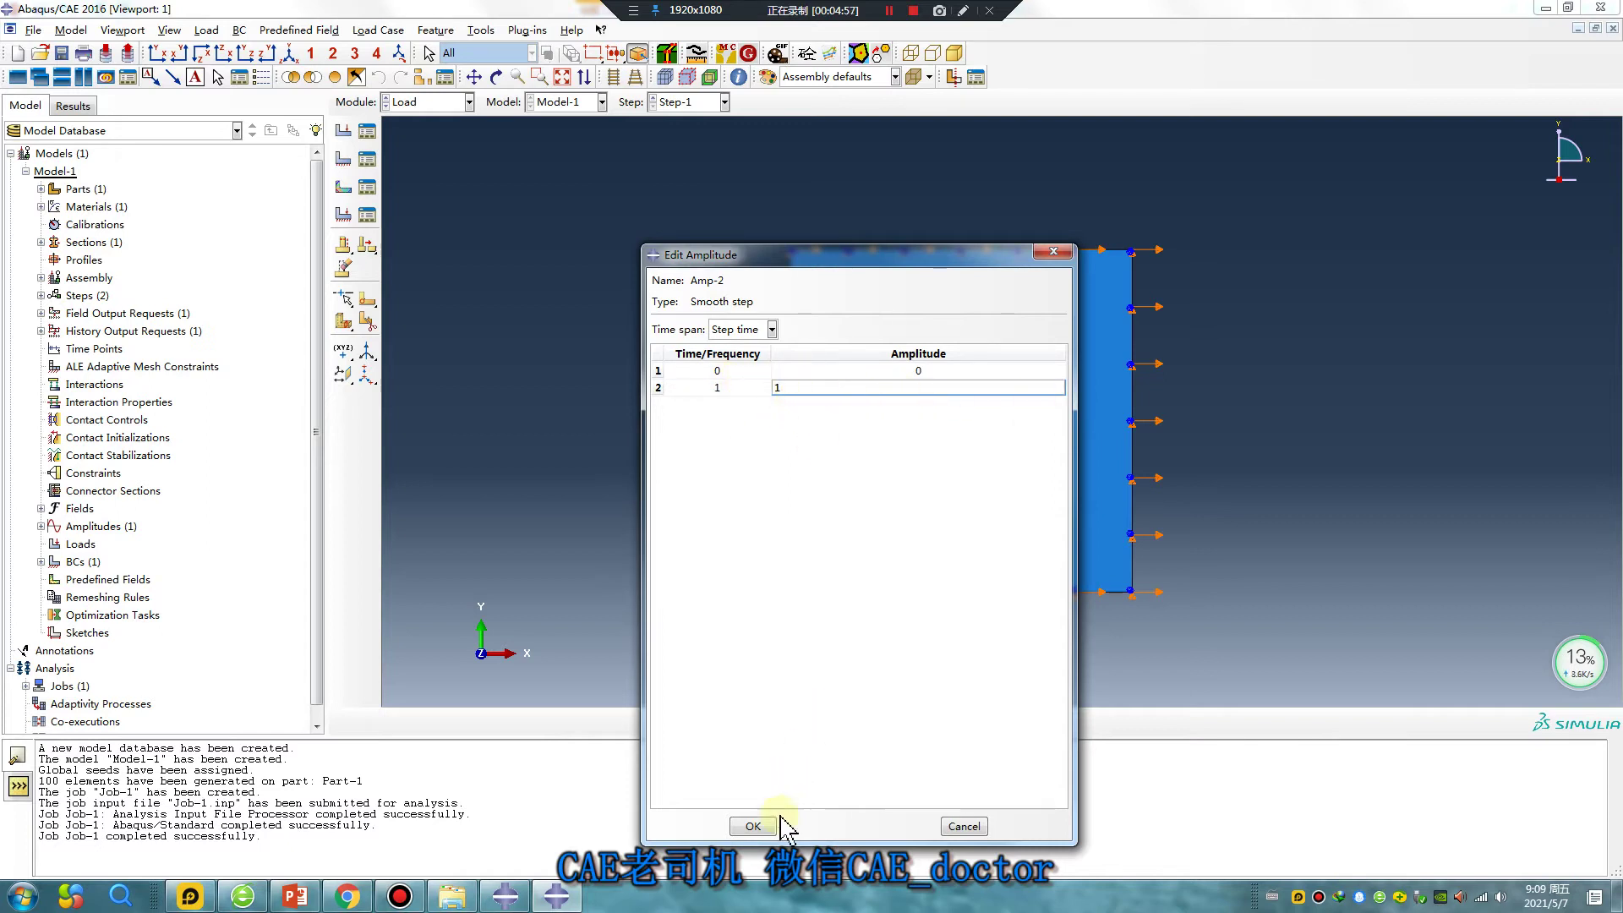
{"action": "left_click", "coordinate": [753, 826]}
- Assign the Amp-2 amplitude to the BC-1 displacement boundary condition in Step-1
{"action": "left_click", "coordinate": [367, 159]}
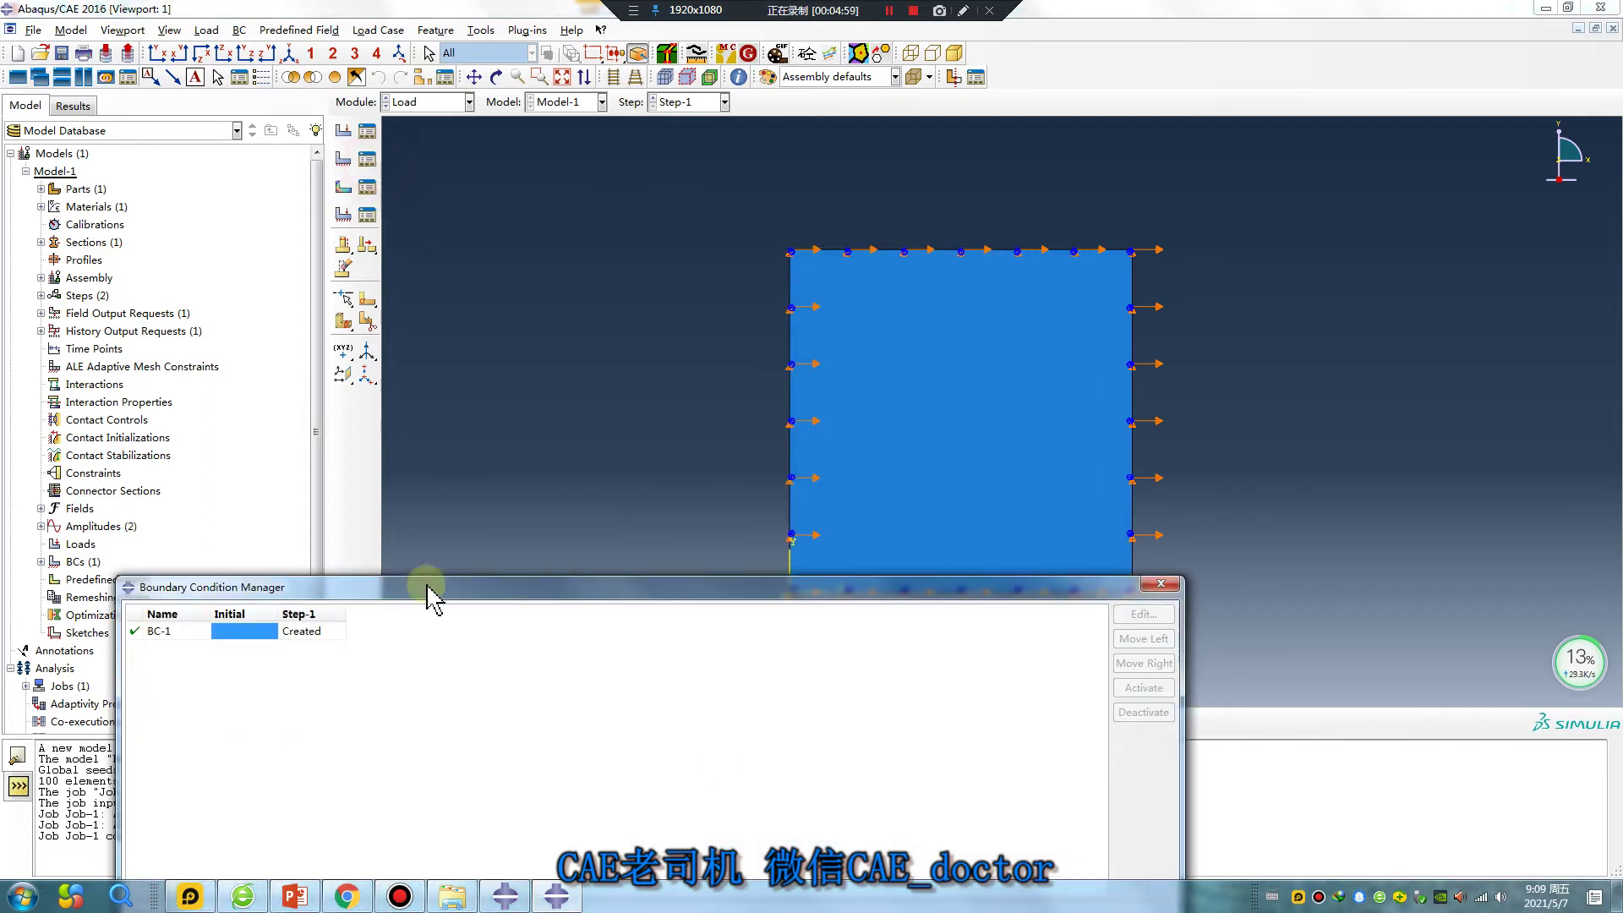
{"action": "double_click", "coordinate": [313, 631]}
{"action": "left_click", "coordinate": [332, 508]}
{"action": "left_click", "coordinate": [268, 565]}
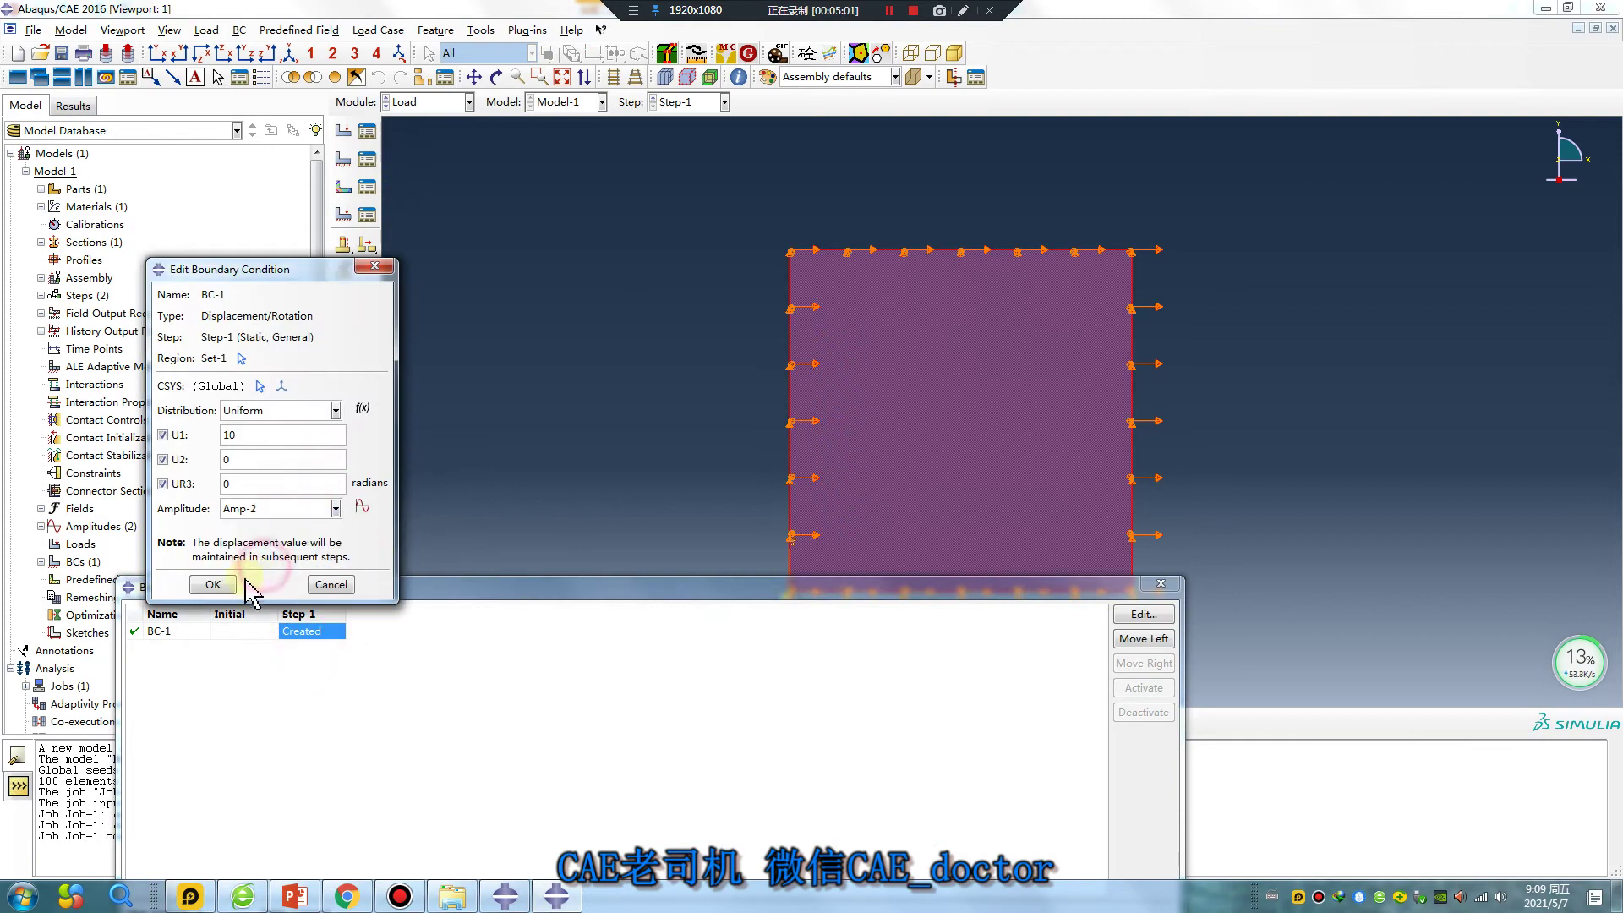
{"action": "left_click", "coordinate": [213, 584]}
{"action": "left_click", "coordinate": [1155, 586]}
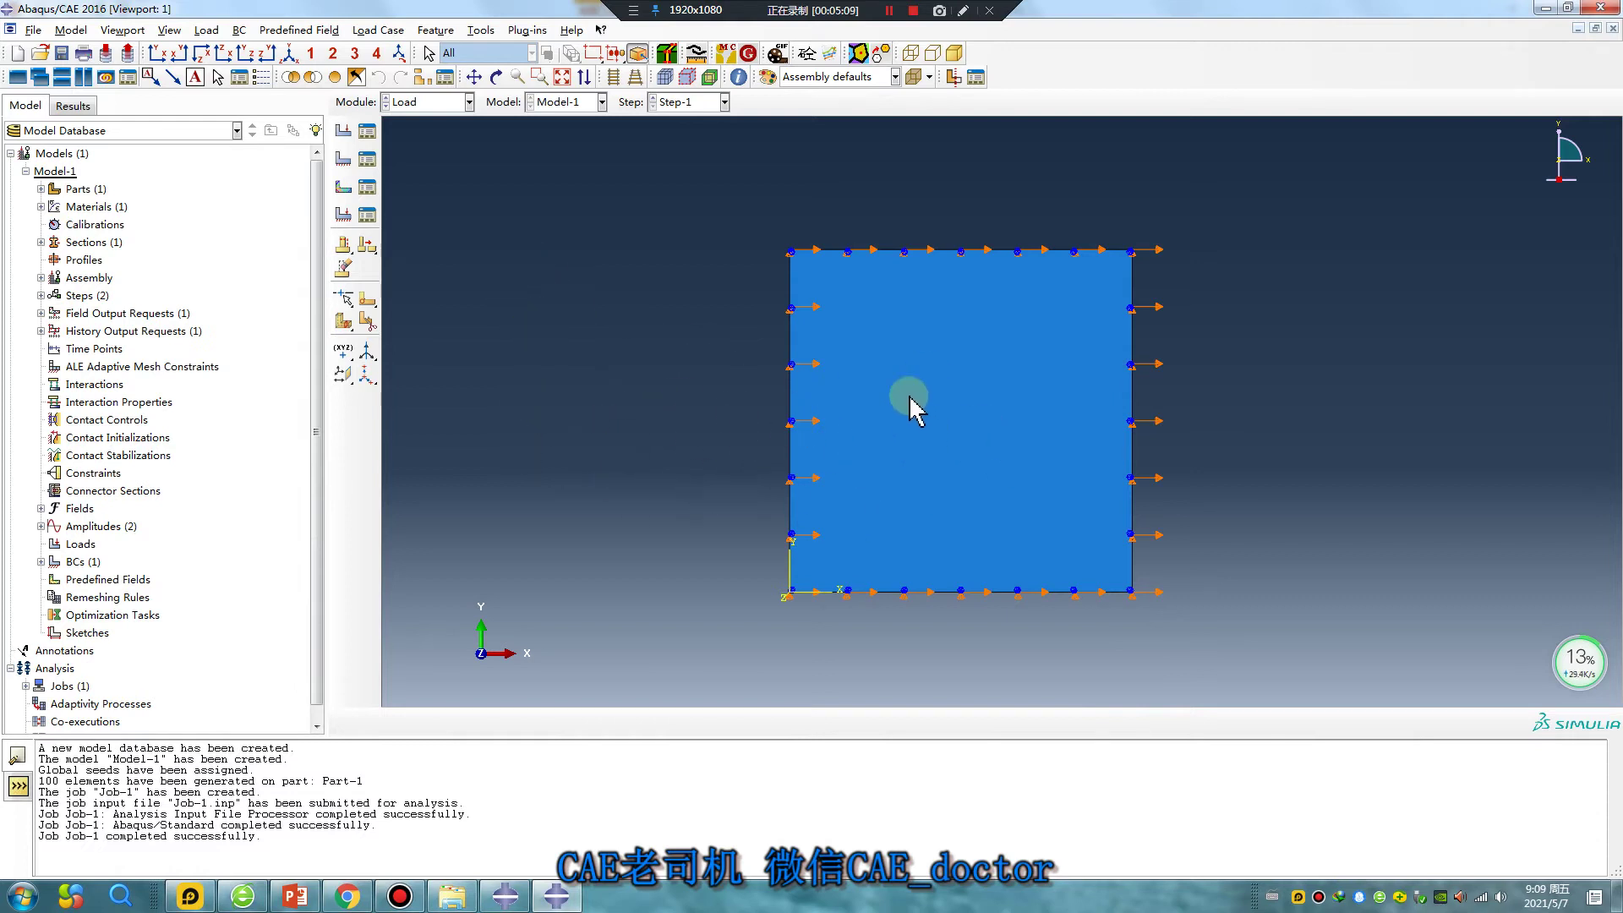
- Plot the Amp-2 curve with the Amplitude Plotter plug-in, then close the plot and the plotter
{"action": "left_click", "coordinate": [529, 30]}
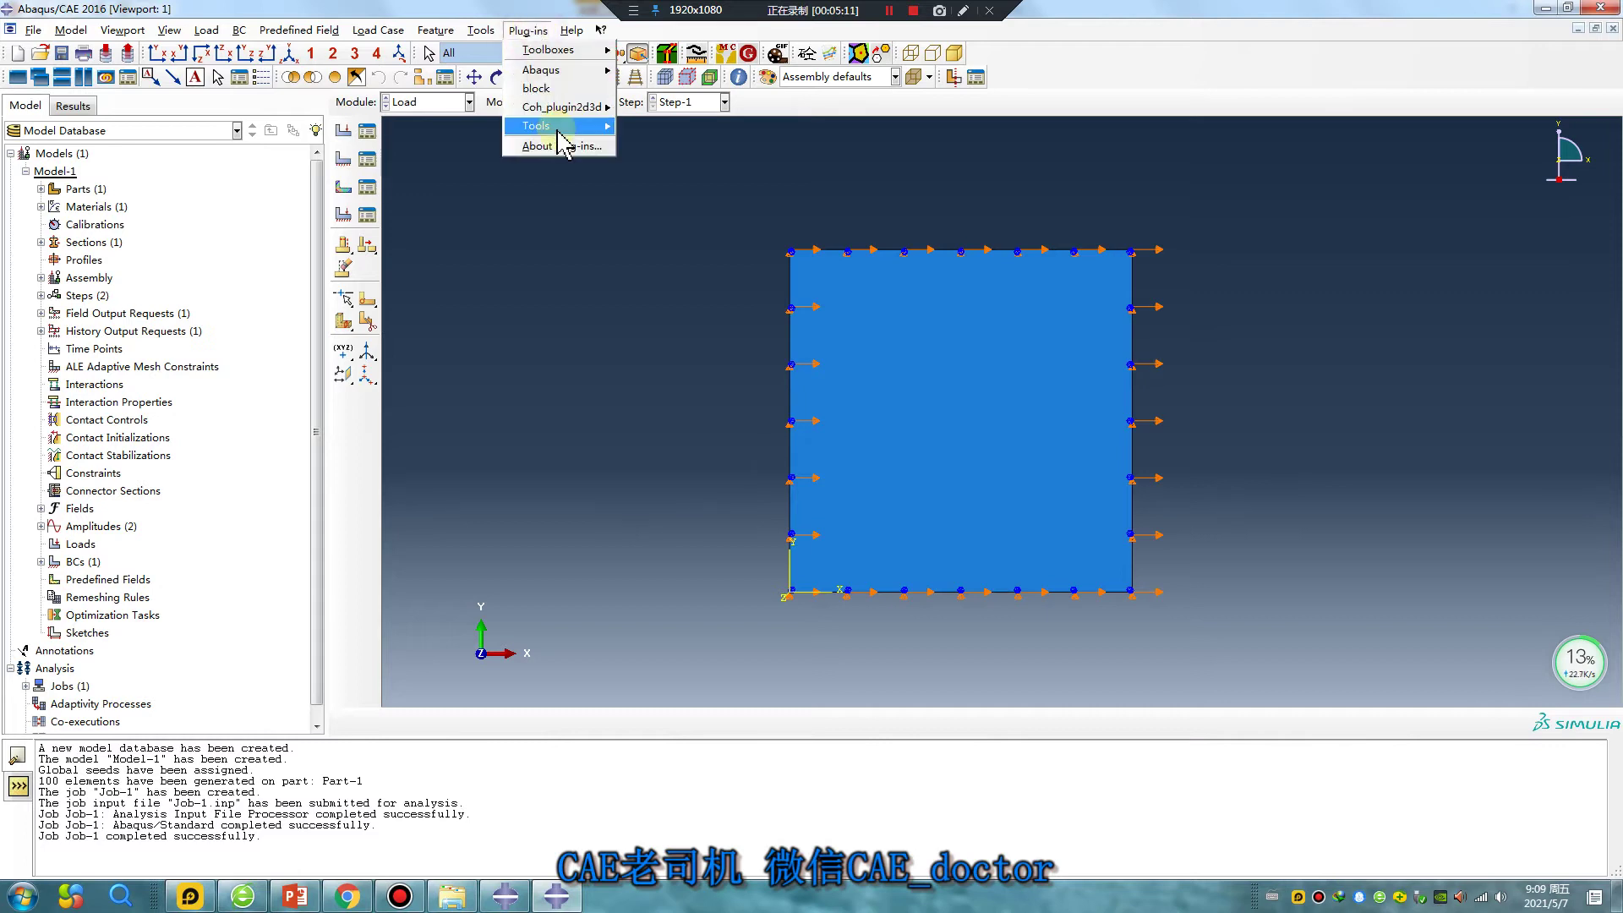
{"action": "mouse_move", "coordinate": [558, 126]}
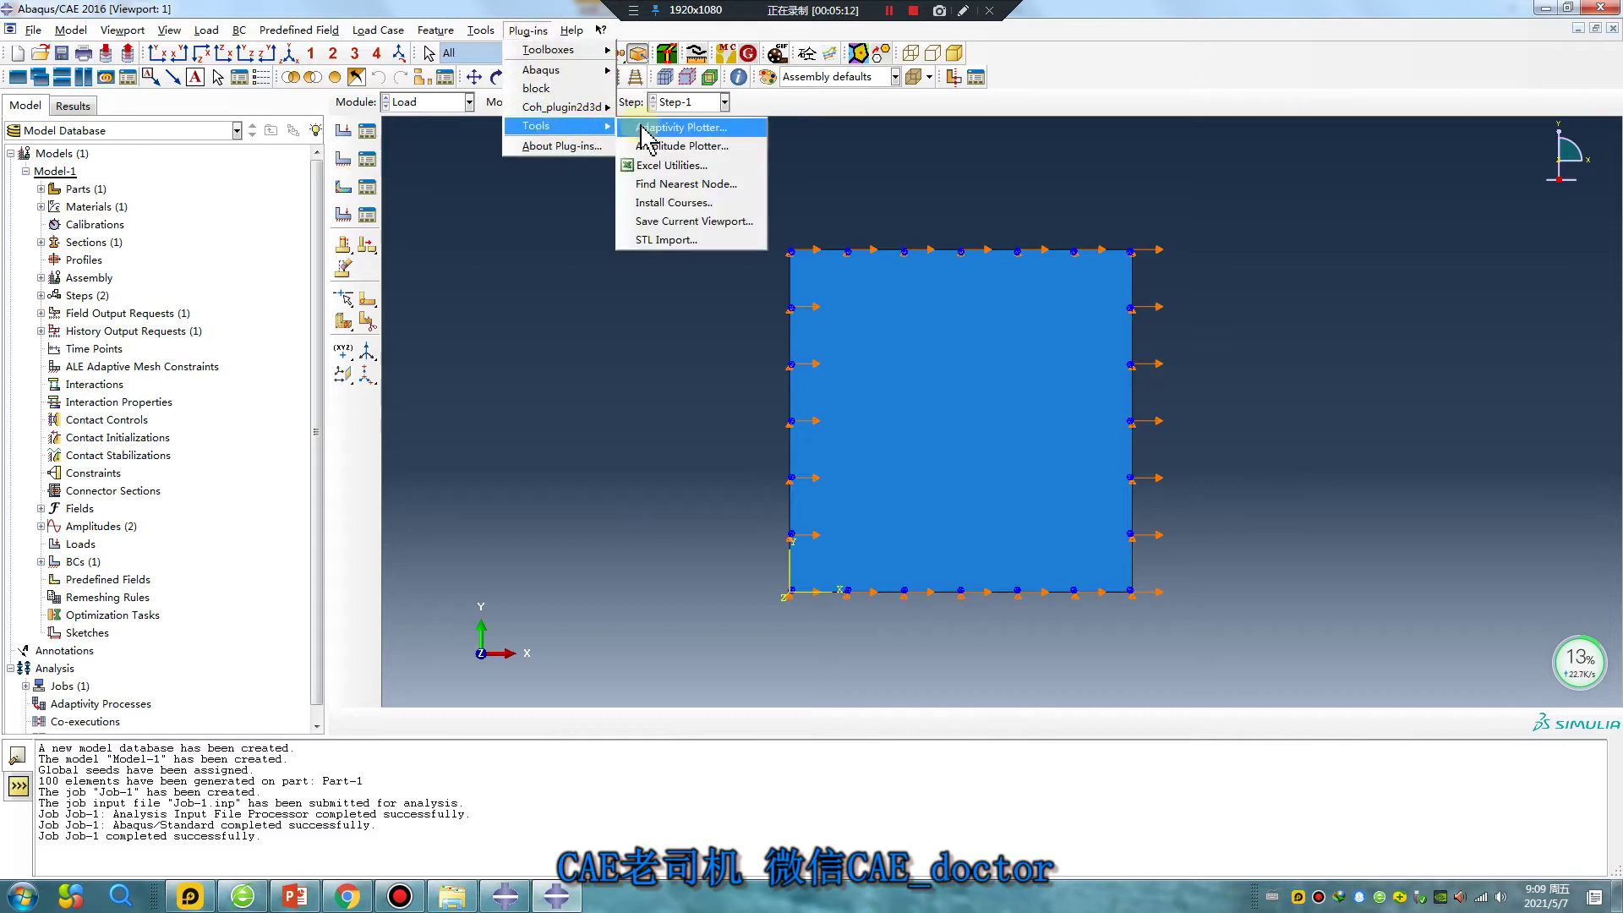
{"action": "left_click", "coordinate": [698, 149]}
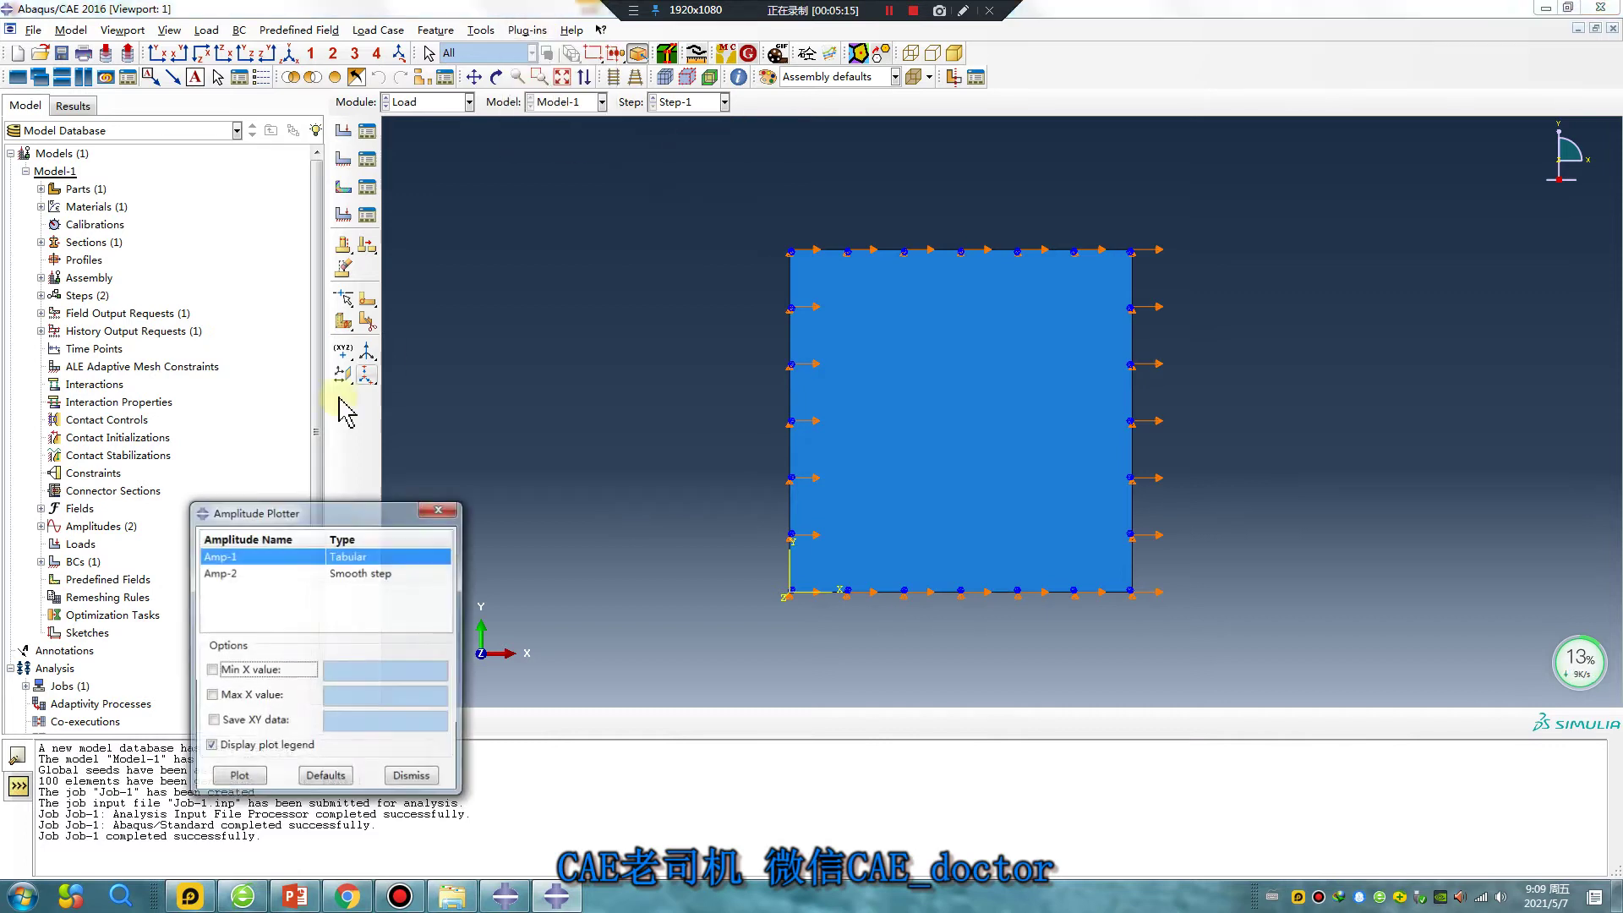
{"action": "left_click", "coordinate": [231, 575]}
{"action": "left_click", "coordinate": [238, 777]}
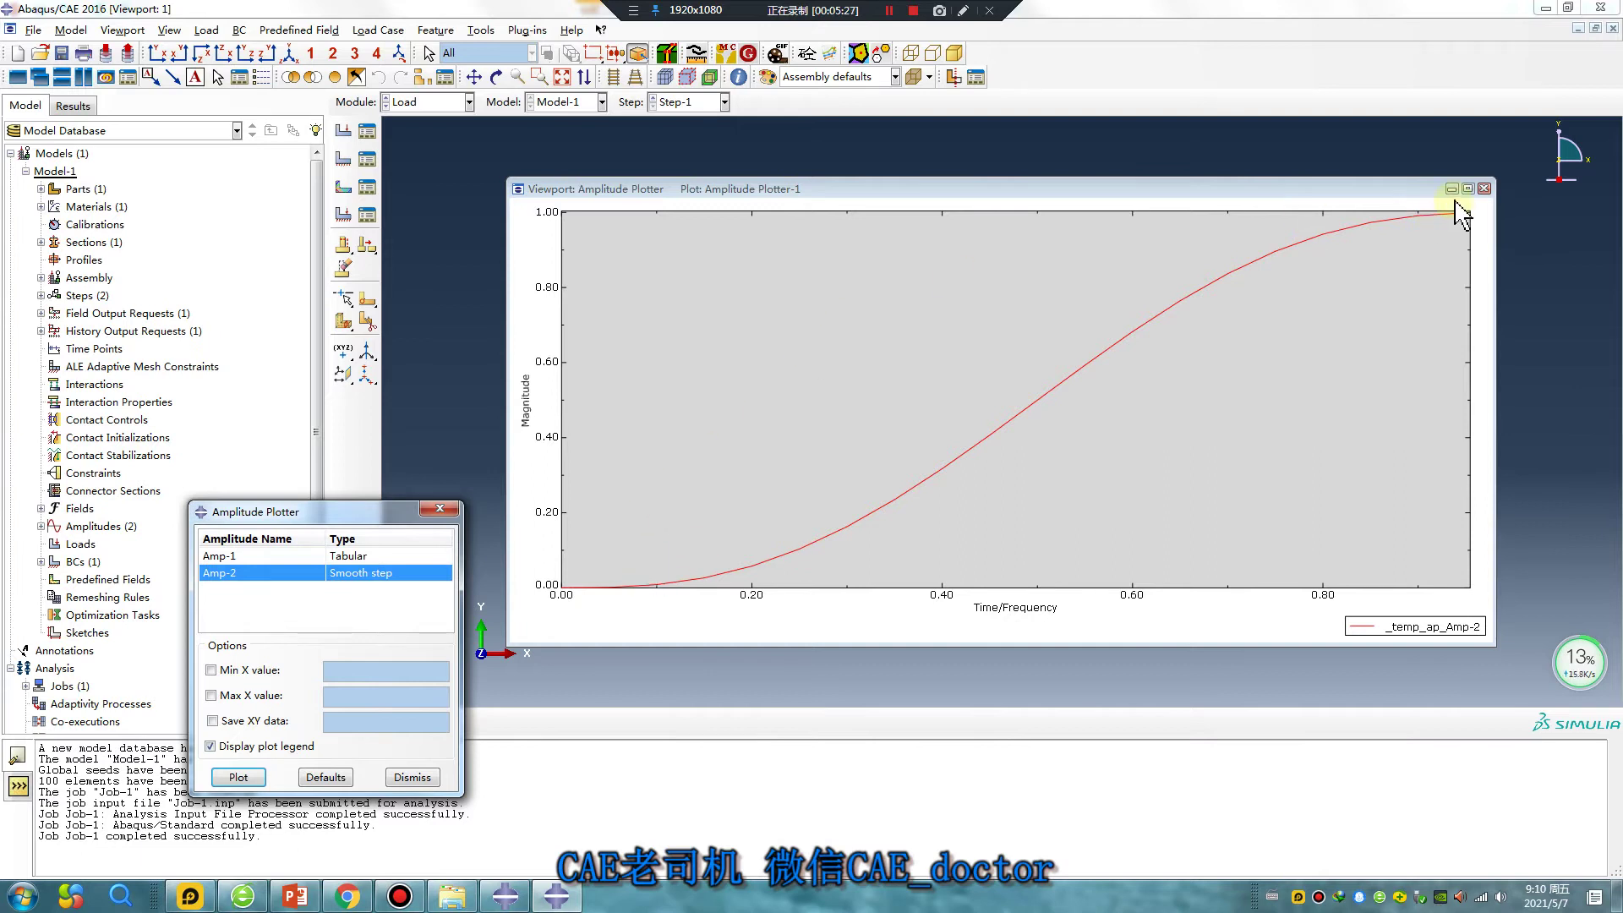
{"action": "left_click", "coordinate": [1483, 189]}
{"action": "left_click", "coordinate": [440, 507]}
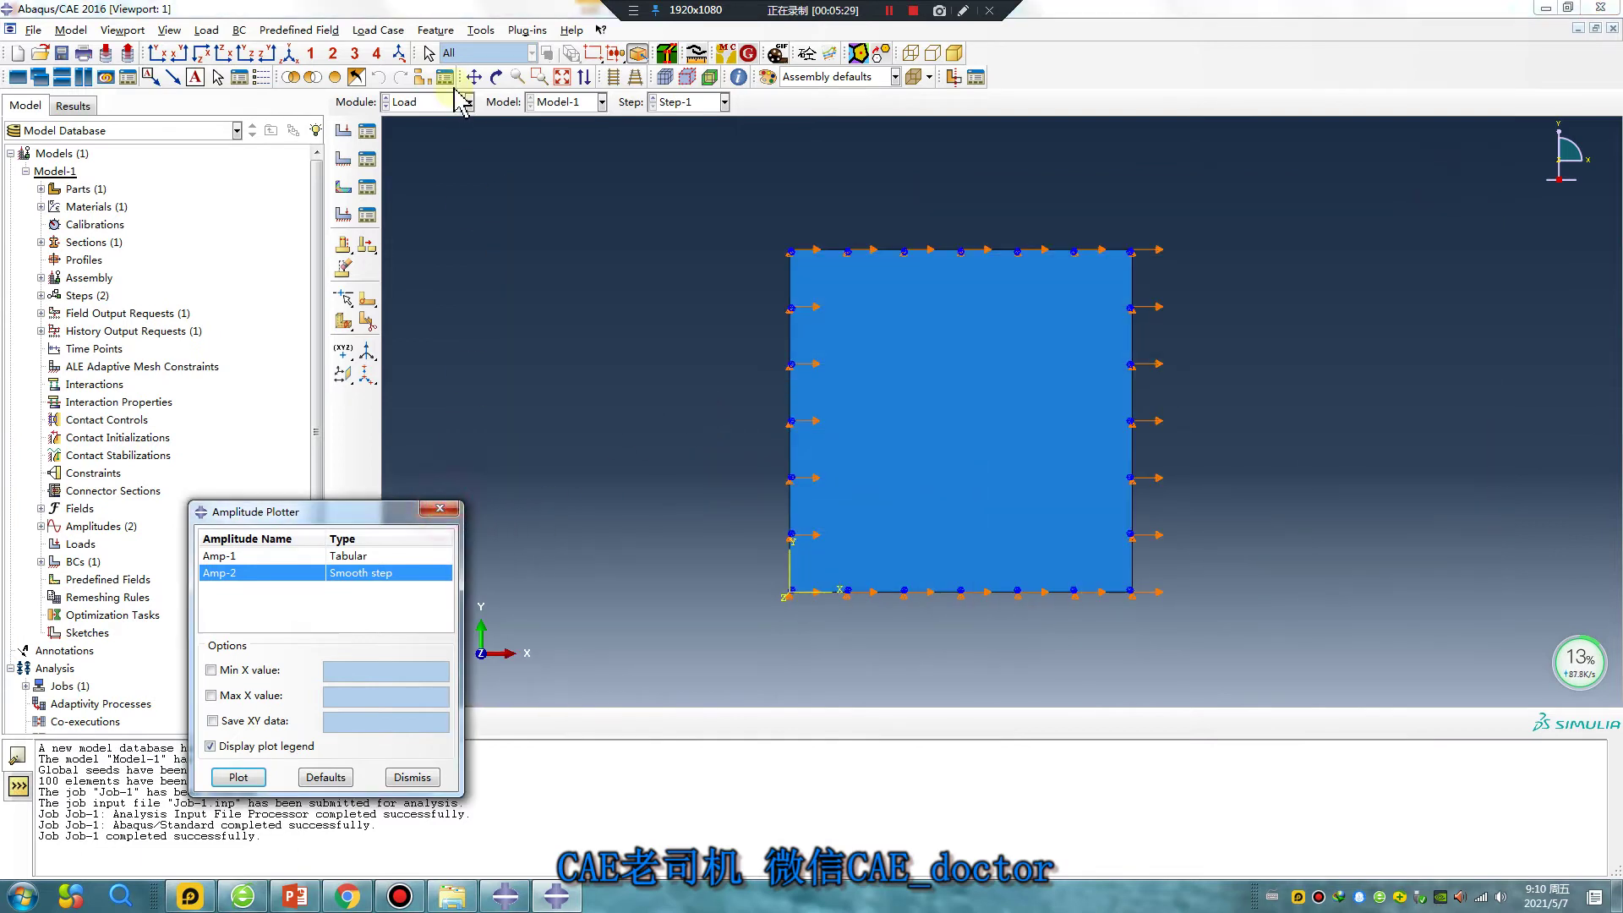
- Create a second job for Model-1 using multiple processors with a count of 2, and submit it for analysis
{"action": "left_click", "coordinate": [411, 108]}
{"action": "left_click", "coordinate": [418, 264]}
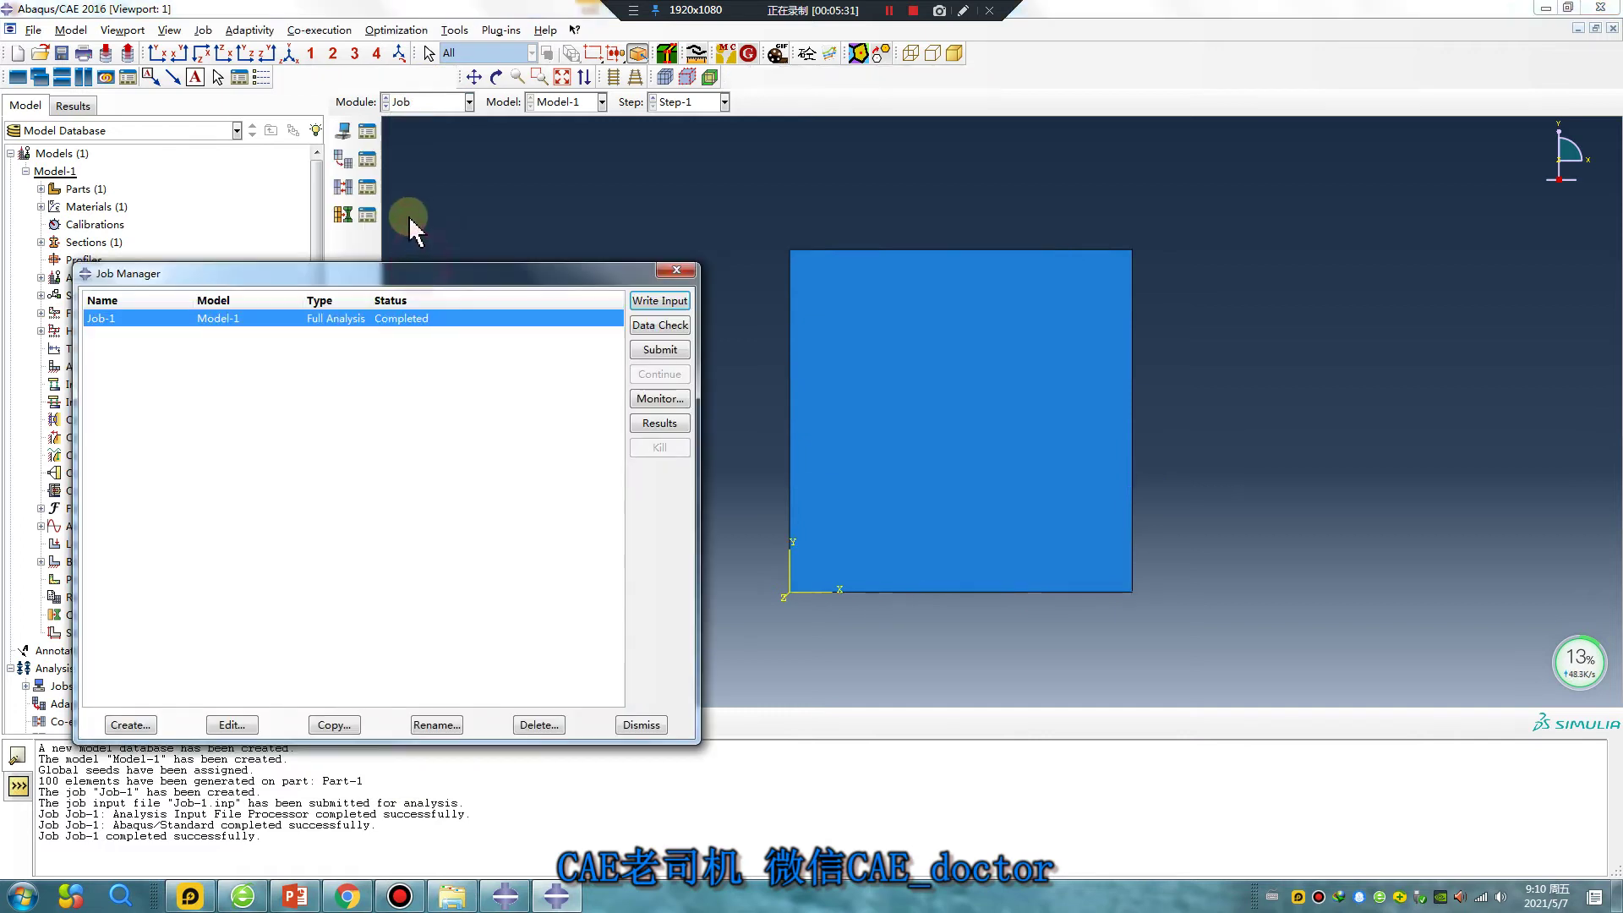
{"action": "left_click", "coordinate": [129, 724]}
{"action": "left_click", "coordinate": [435, 668]}
{"action": "left_click", "coordinate": [572, 538]}
{"action": "left_click", "coordinate": [367, 562]}
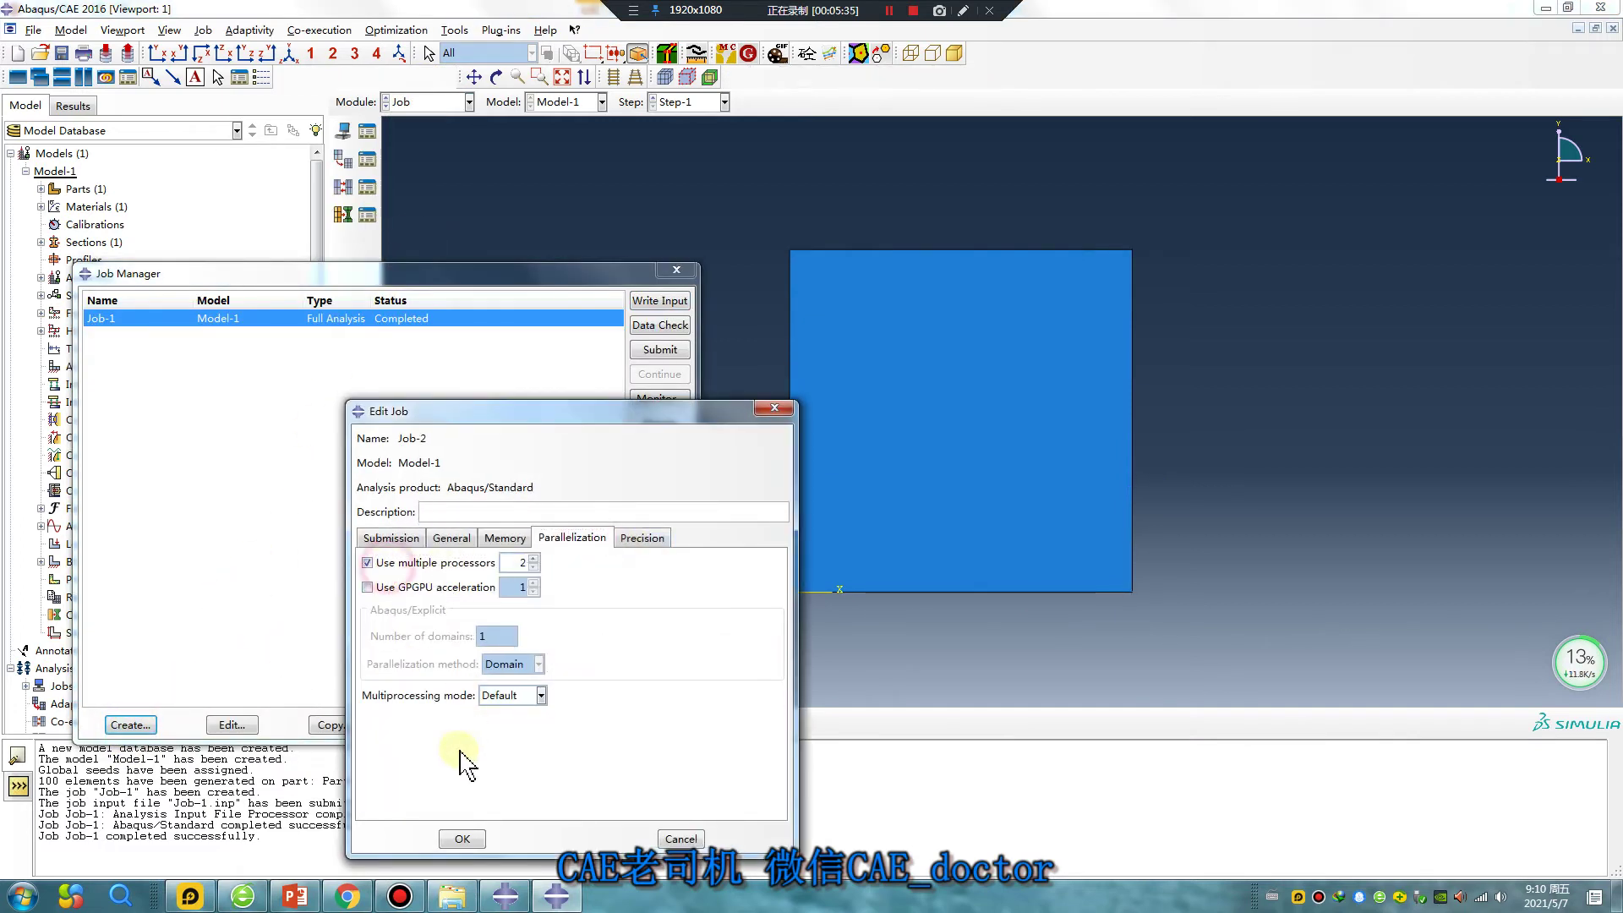
{"action": "left_click", "coordinate": [463, 839]}
{"action": "left_click", "coordinate": [660, 350]}
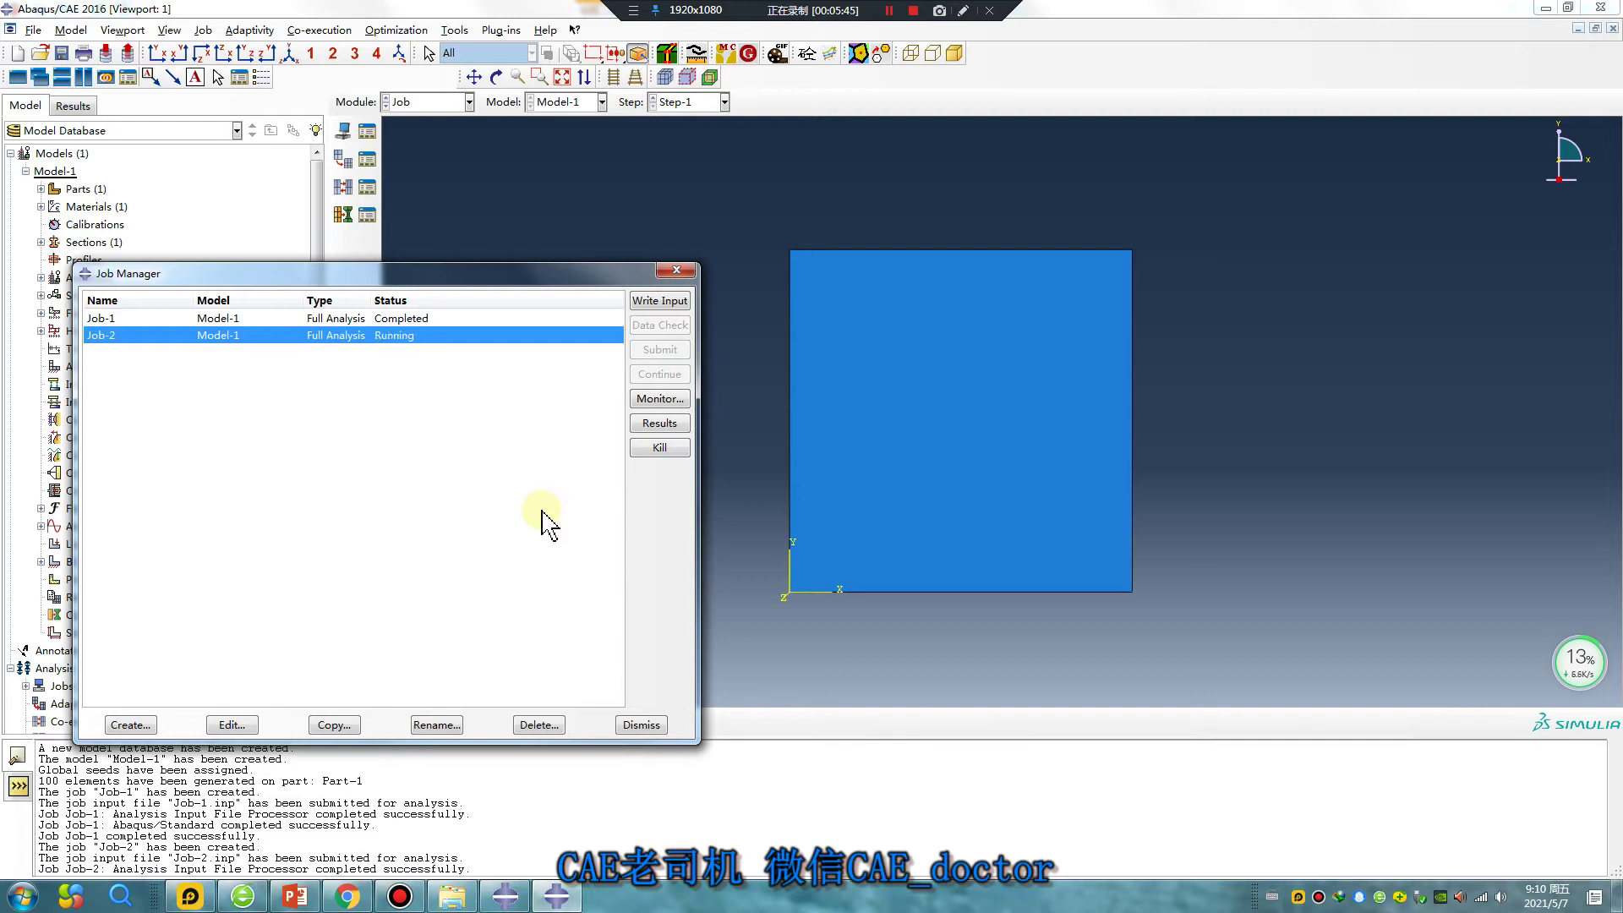
{"action": "left_click", "coordinate": [889, 10]}
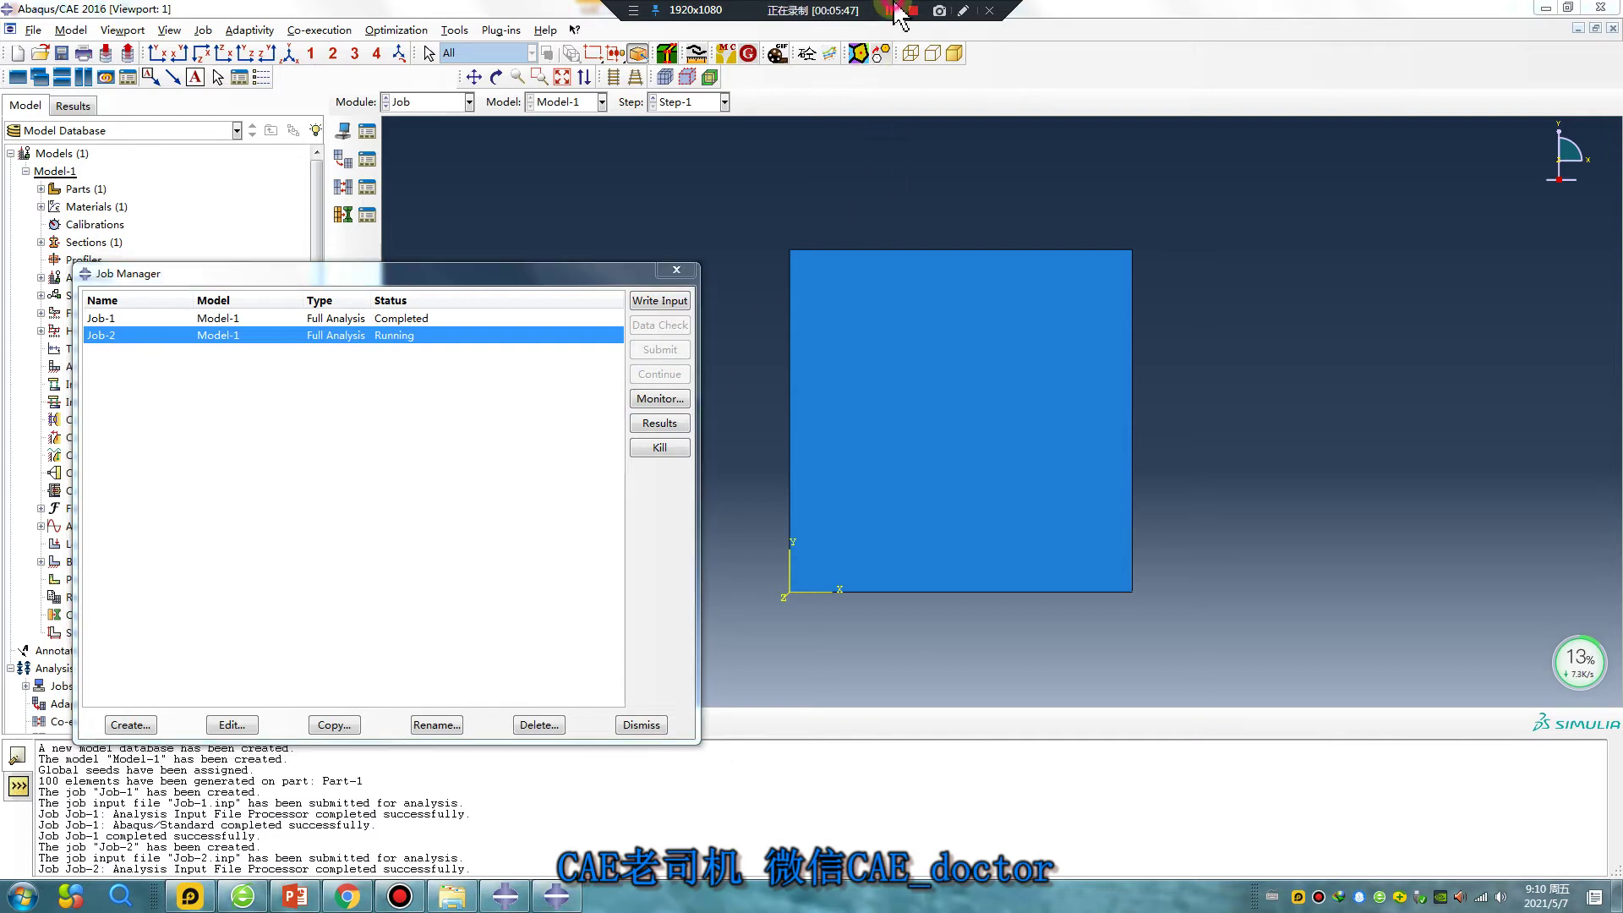
{"action": "left_click", "coordinate": [889, 10]}
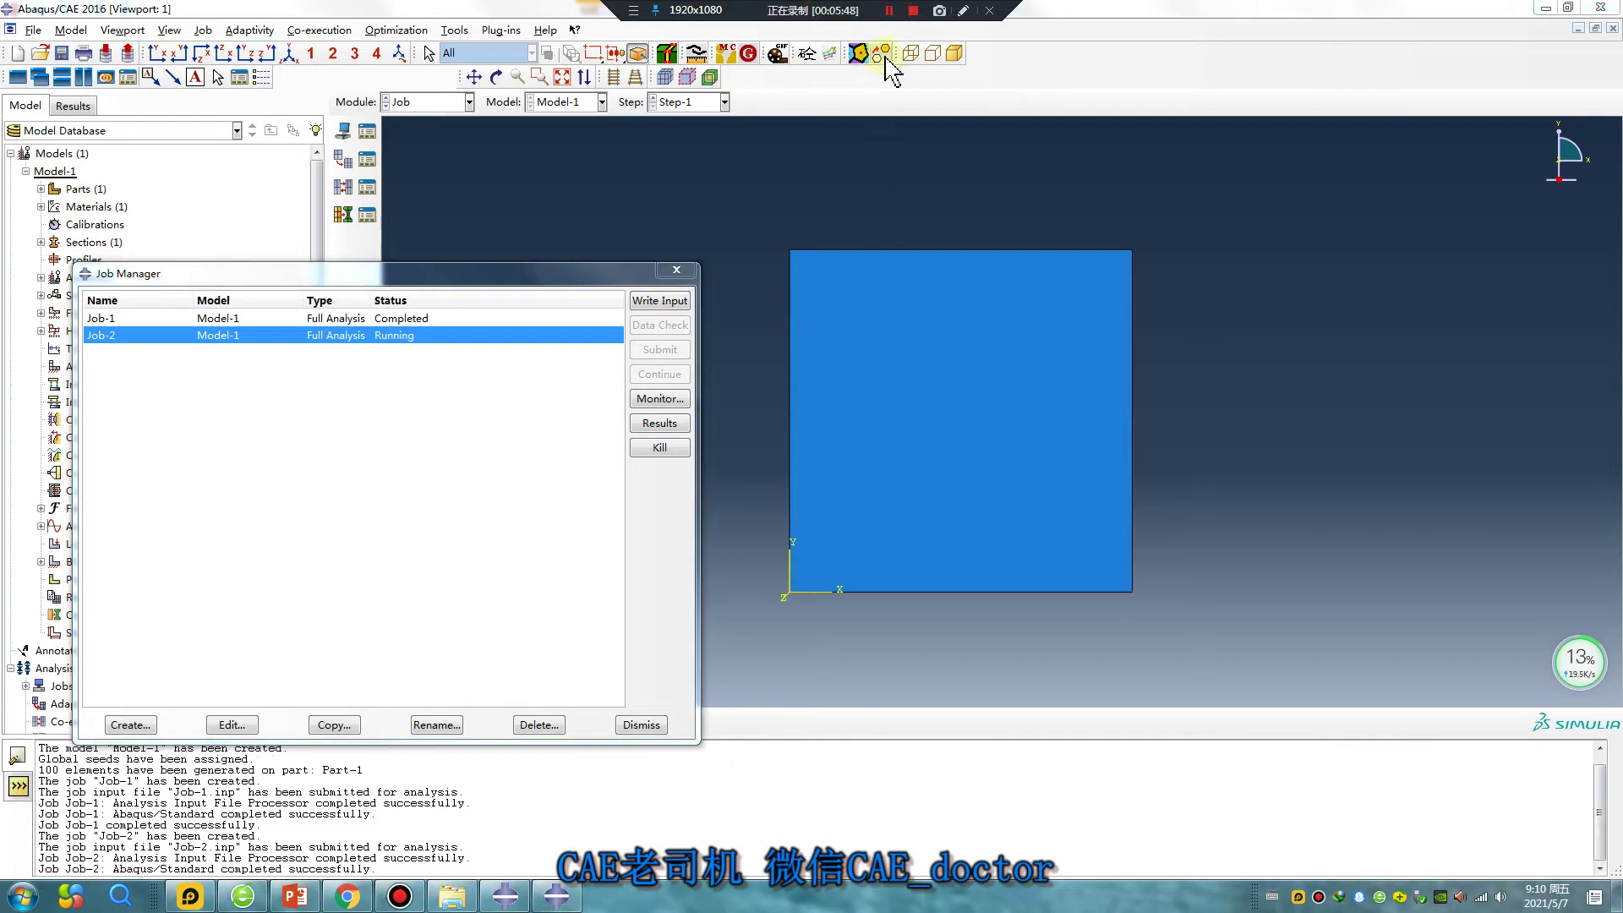
{"action": "left_click", "coordinate": [890, 11]}
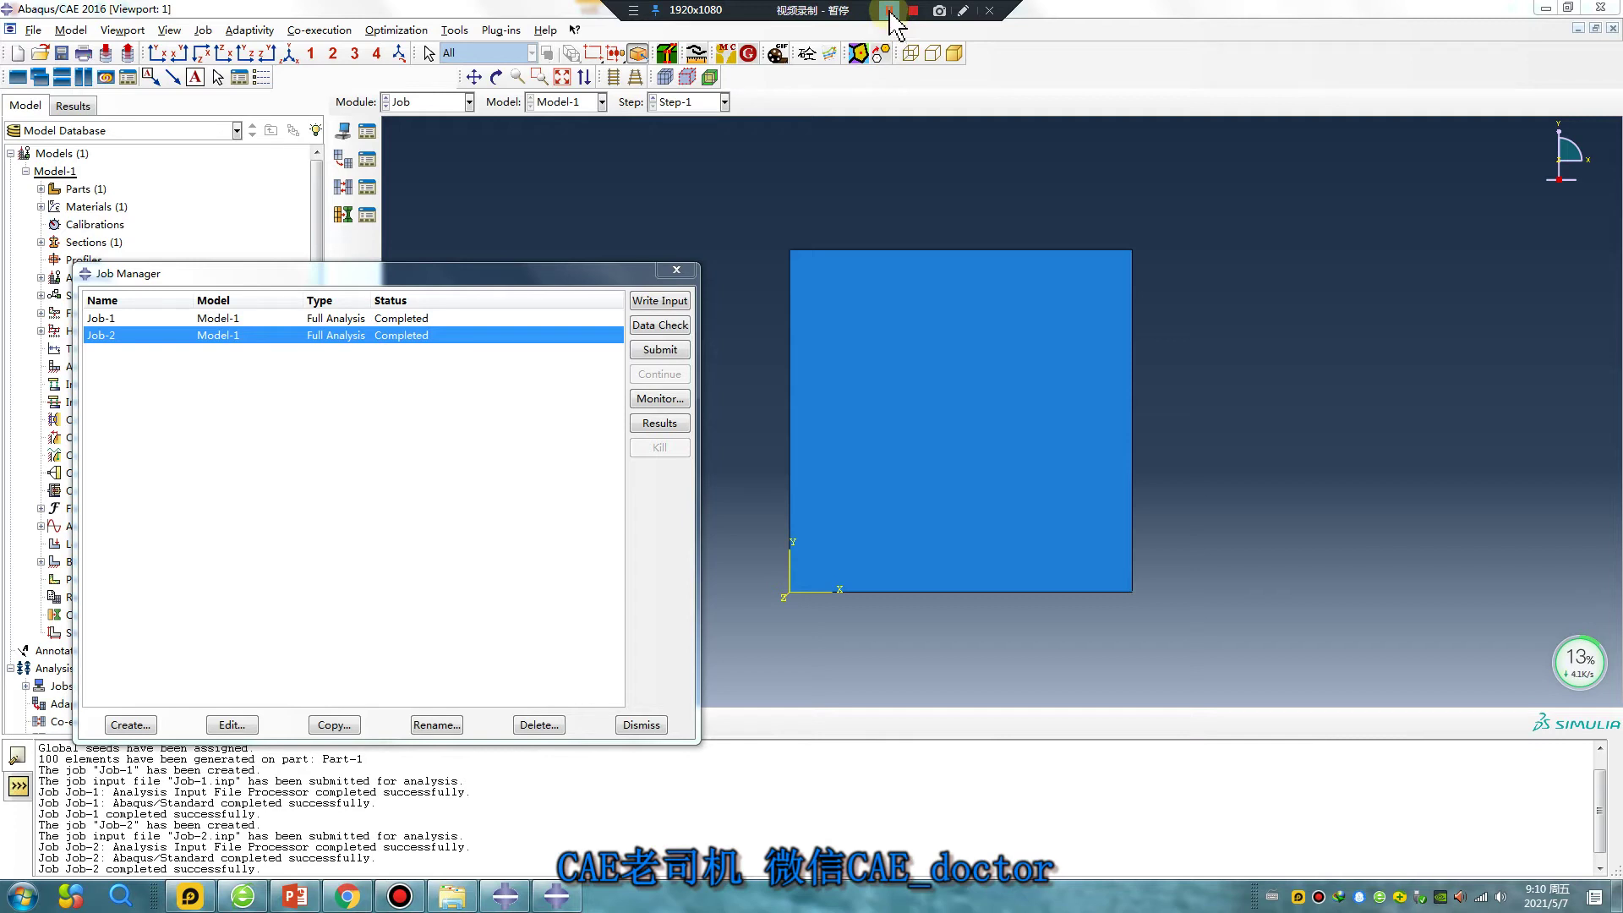
{"action": "left_click", "coordinate": [889, 10]}
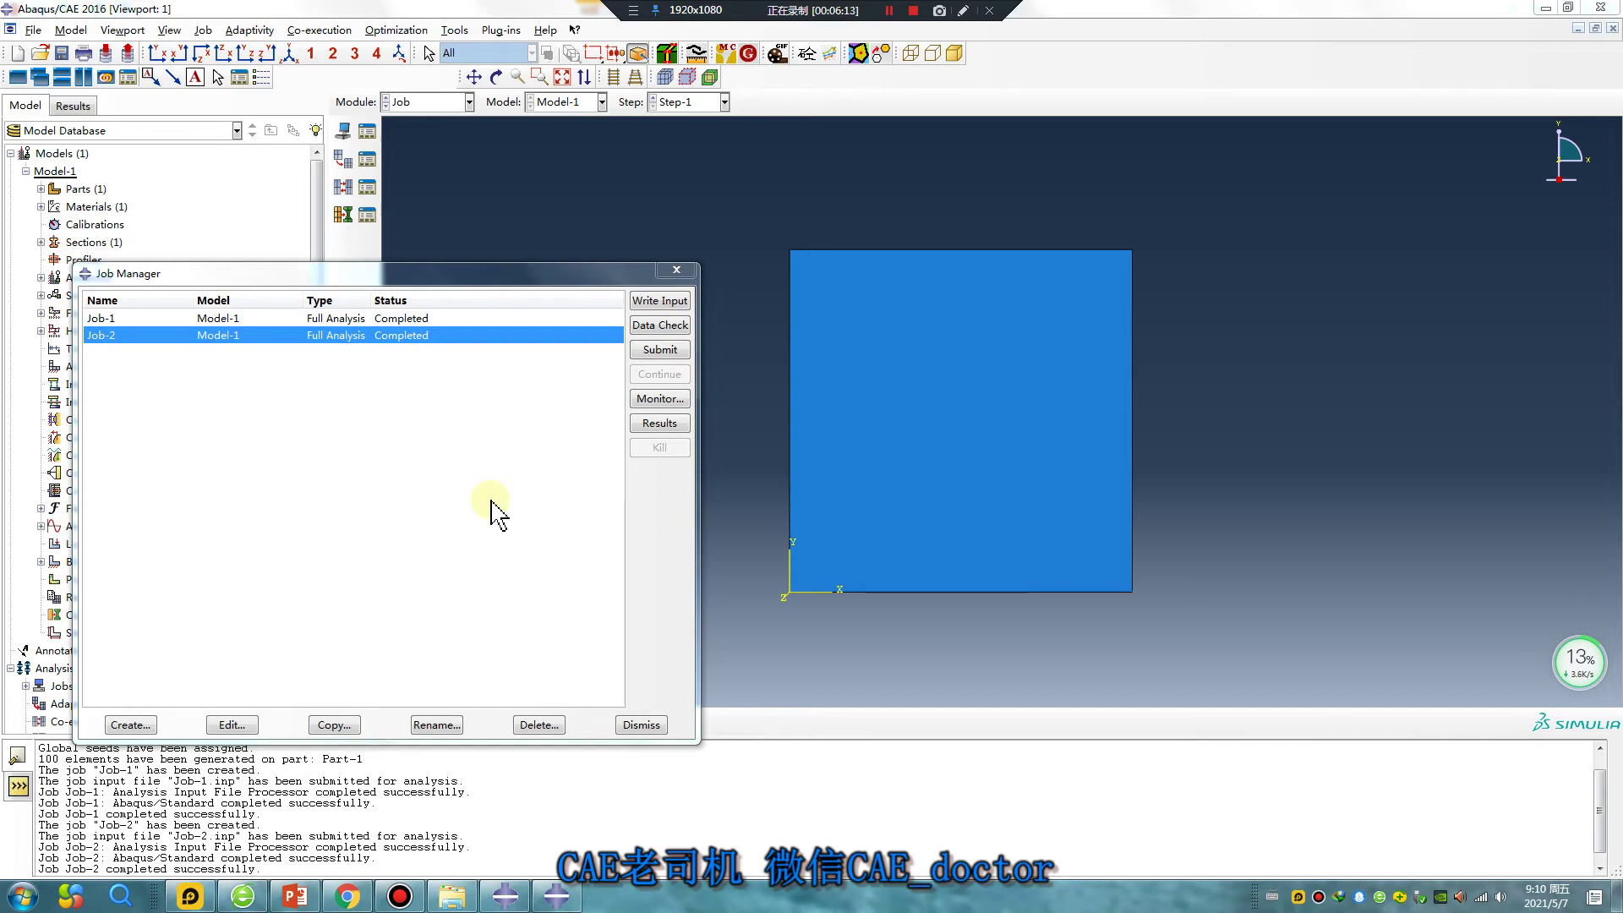
- Open the Job-2 results and display a contour plot of the displacement magnitude U
{"action": "left_click", "coordinate": [659, 423]}
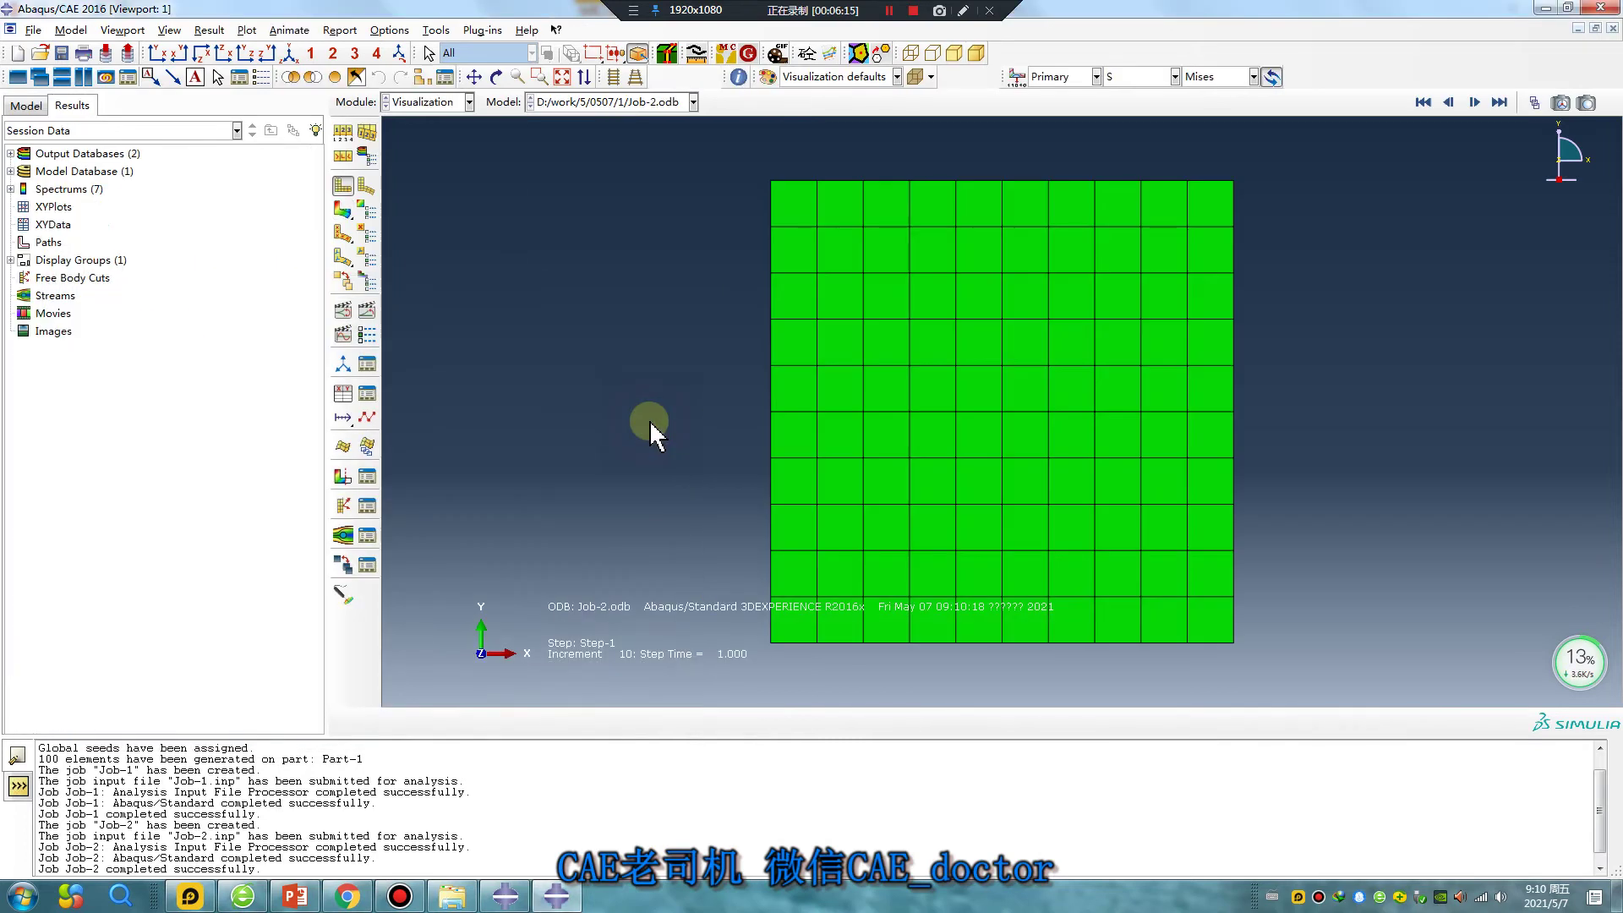
{"action": "left_click", "coordinate": [344, 211]}
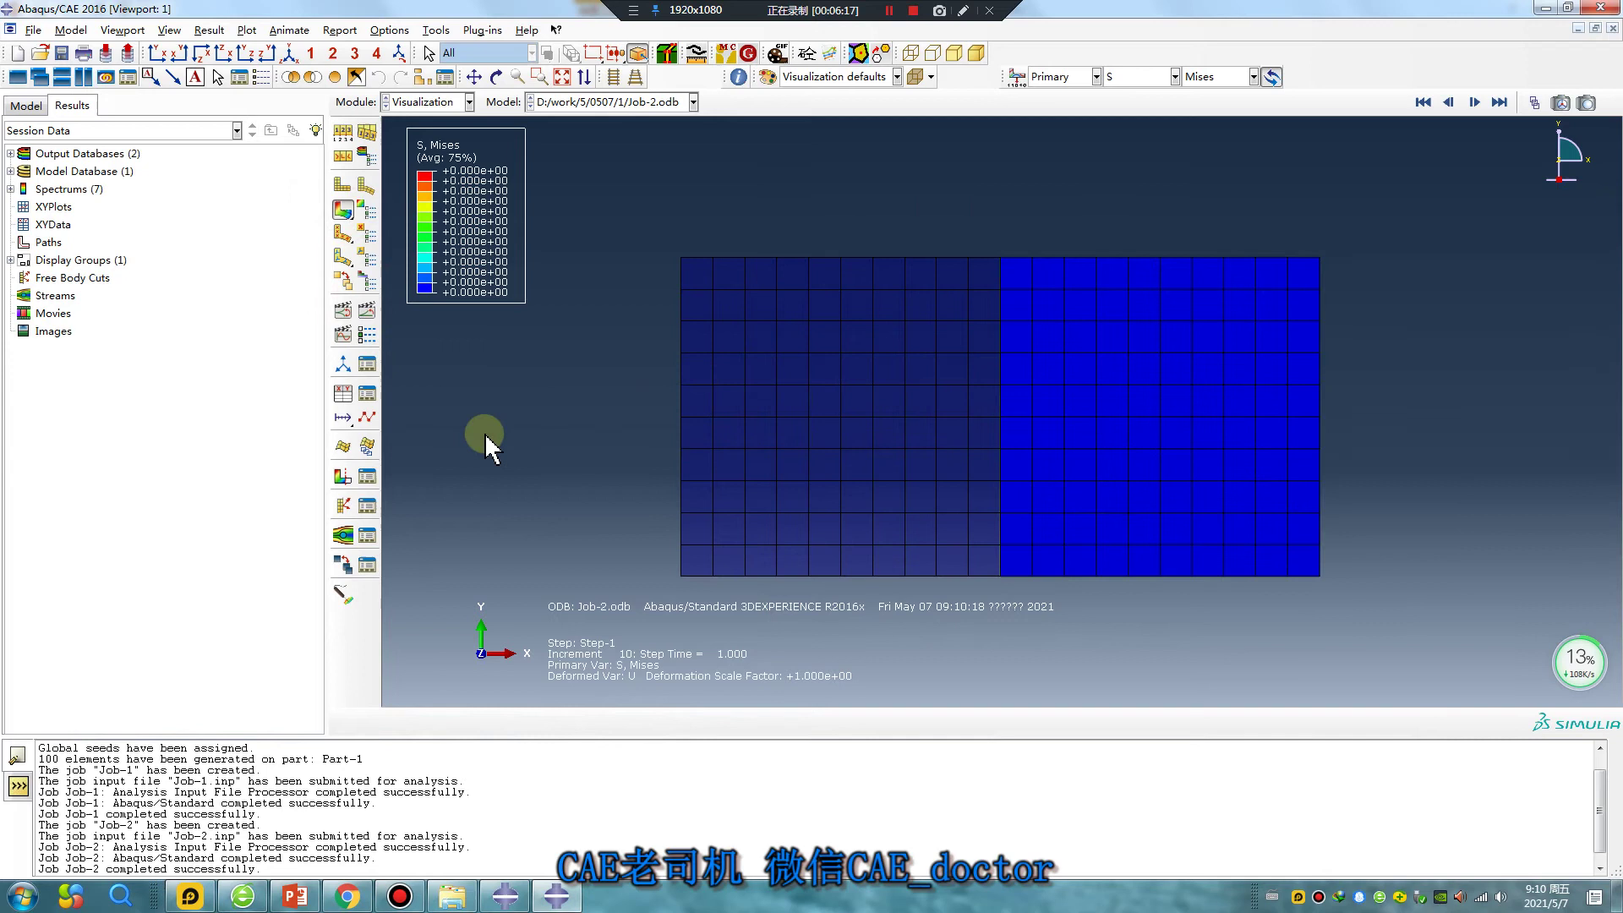
{"action": "left_click", "coordinate": [1137, 77]}
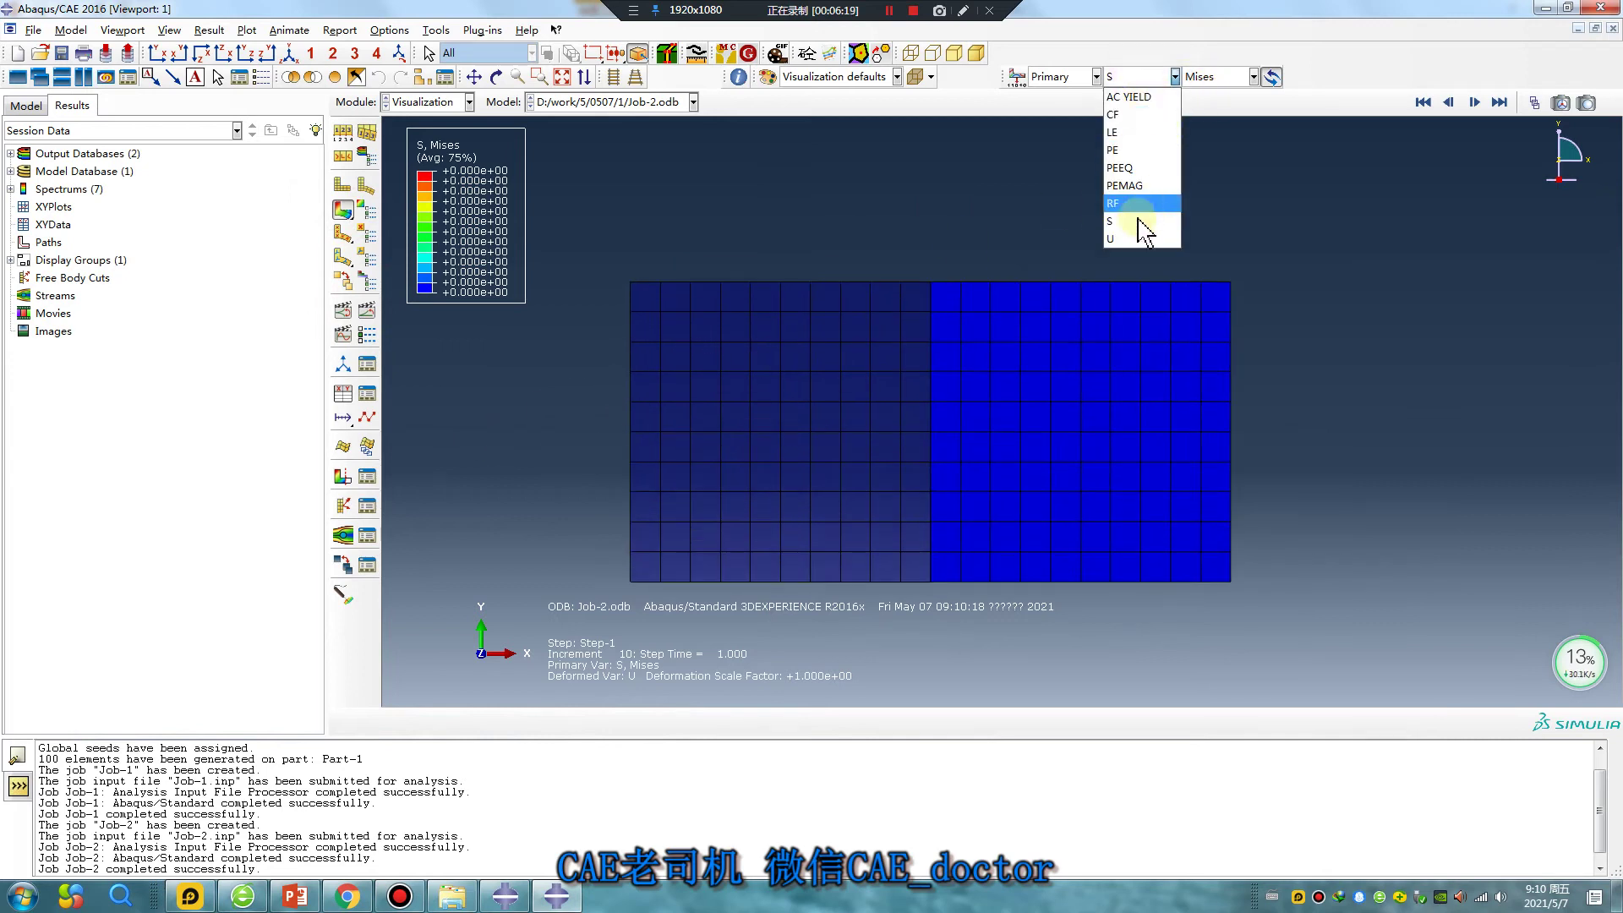
{"action": "left_click", "coordinate": [1130, 240]}
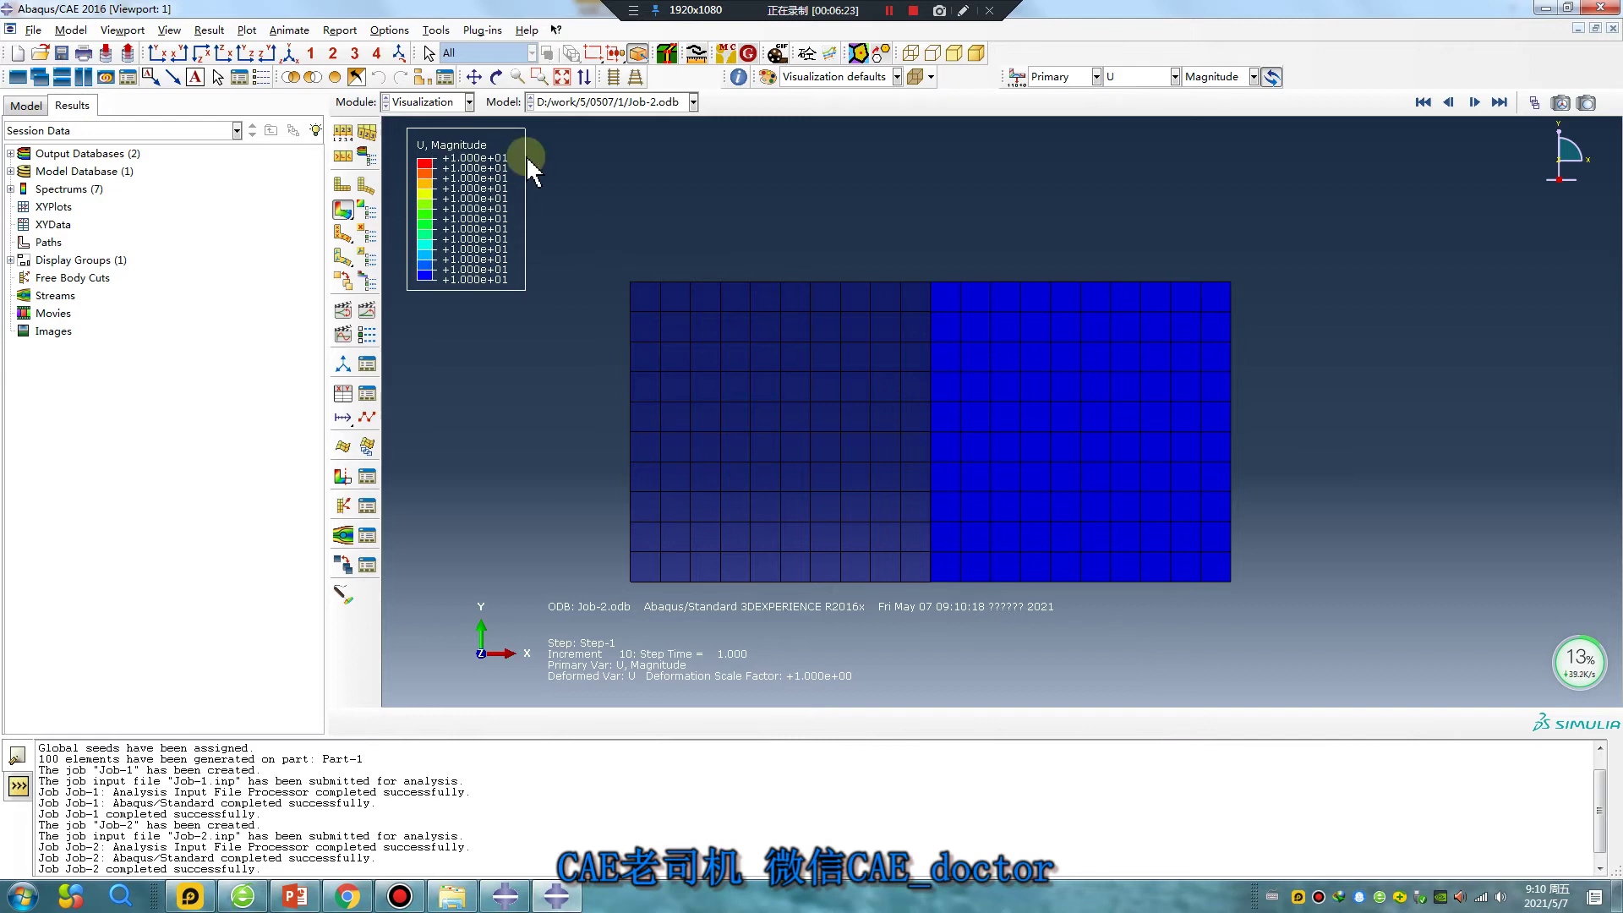
{"action": "scroll", "coordinate": [839, 414], "scroll_direction": "down", "scroll_amount": 1}
{"action": "left_click", "coordinate": [427, 101]}
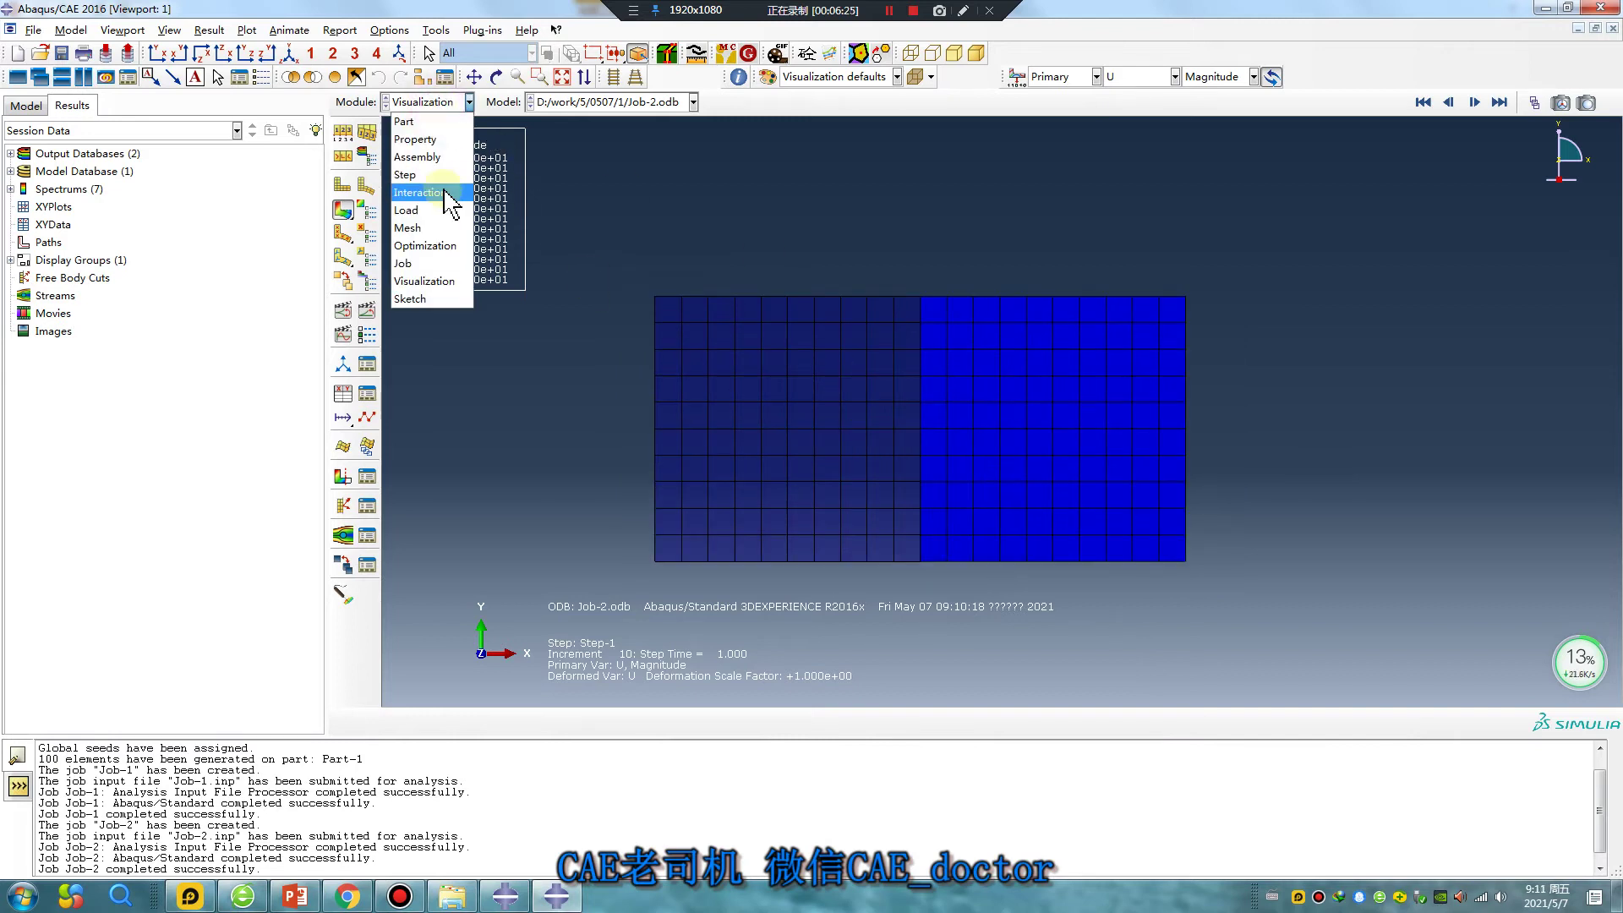
{"action": "left_click", "coordinate": [431, 188]}
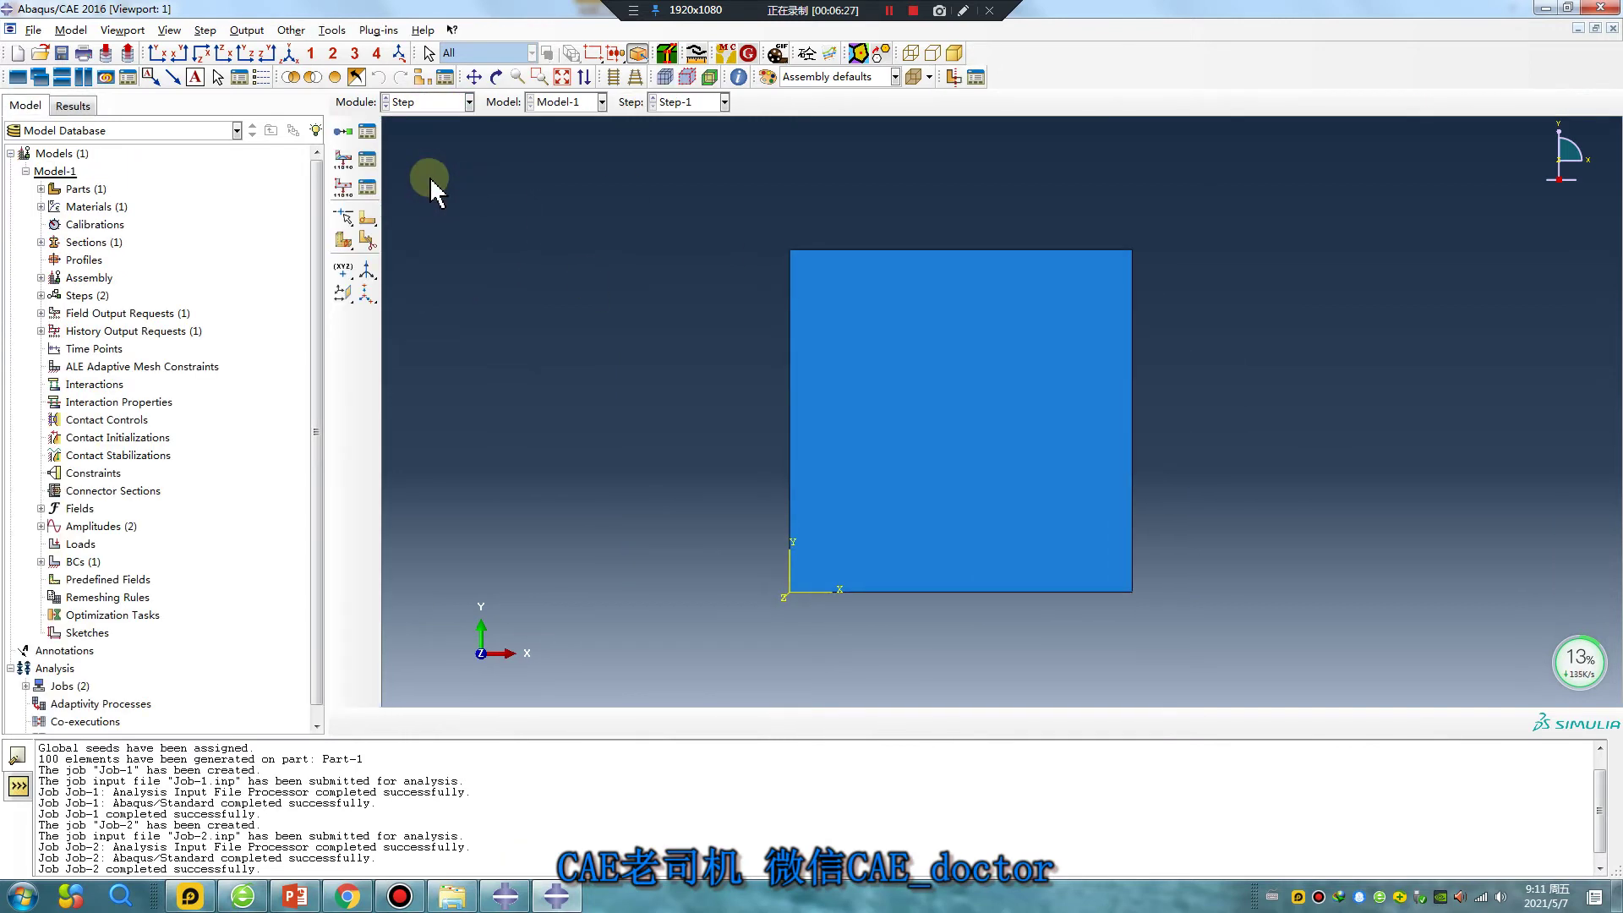
{"action": "left_click", "coordinate": [294, 895]}
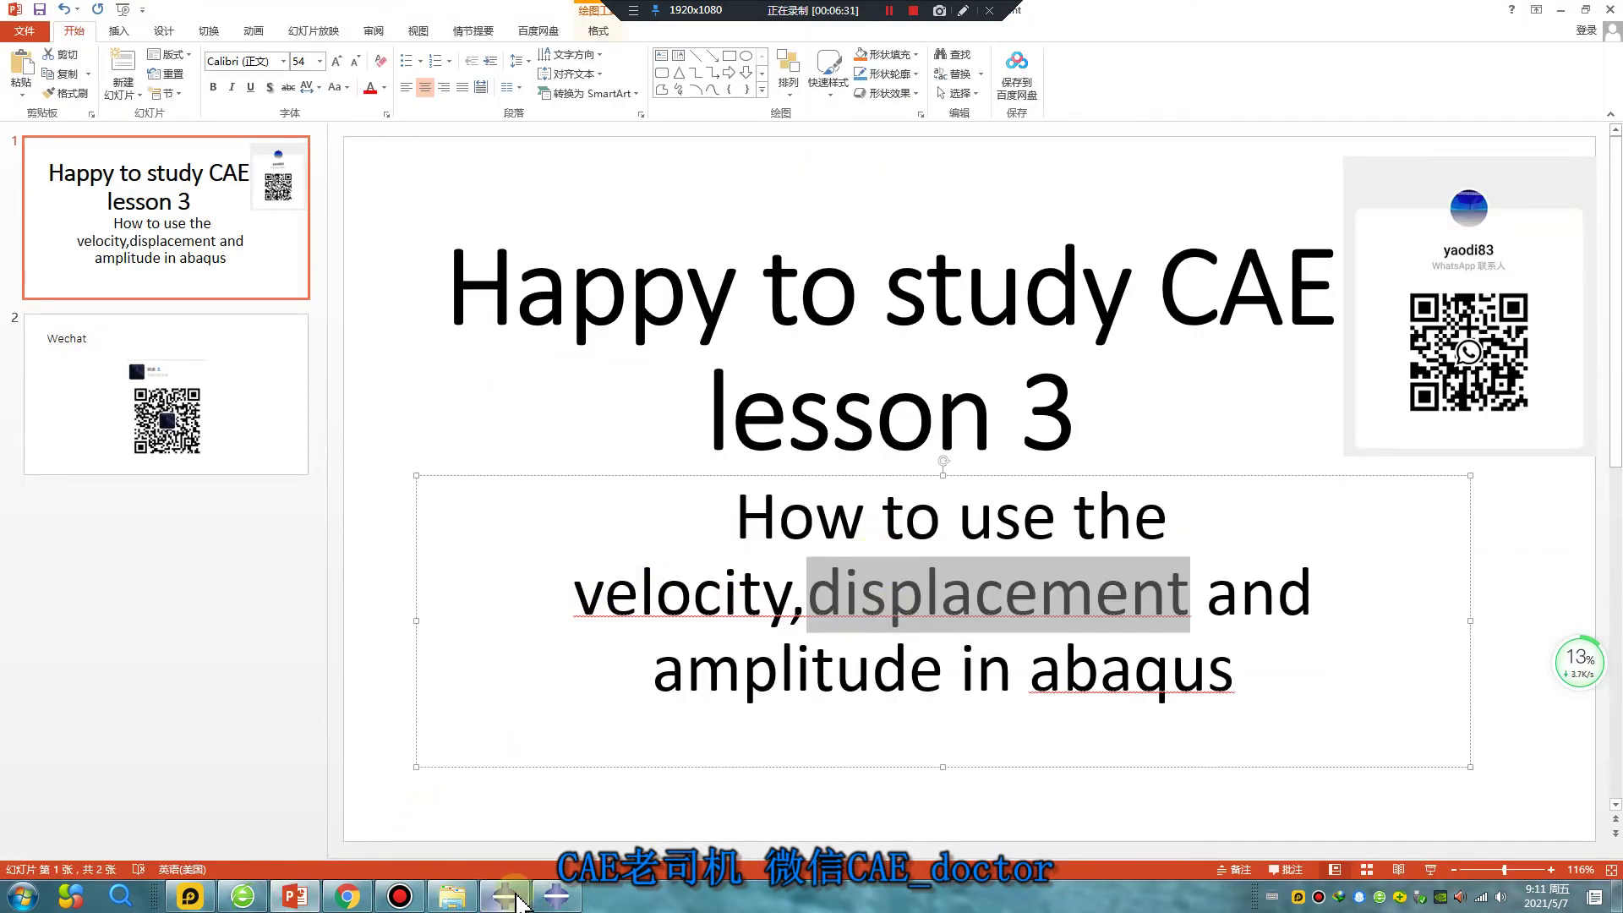
{"action": "left_click", "coordinate": [558, 900]}
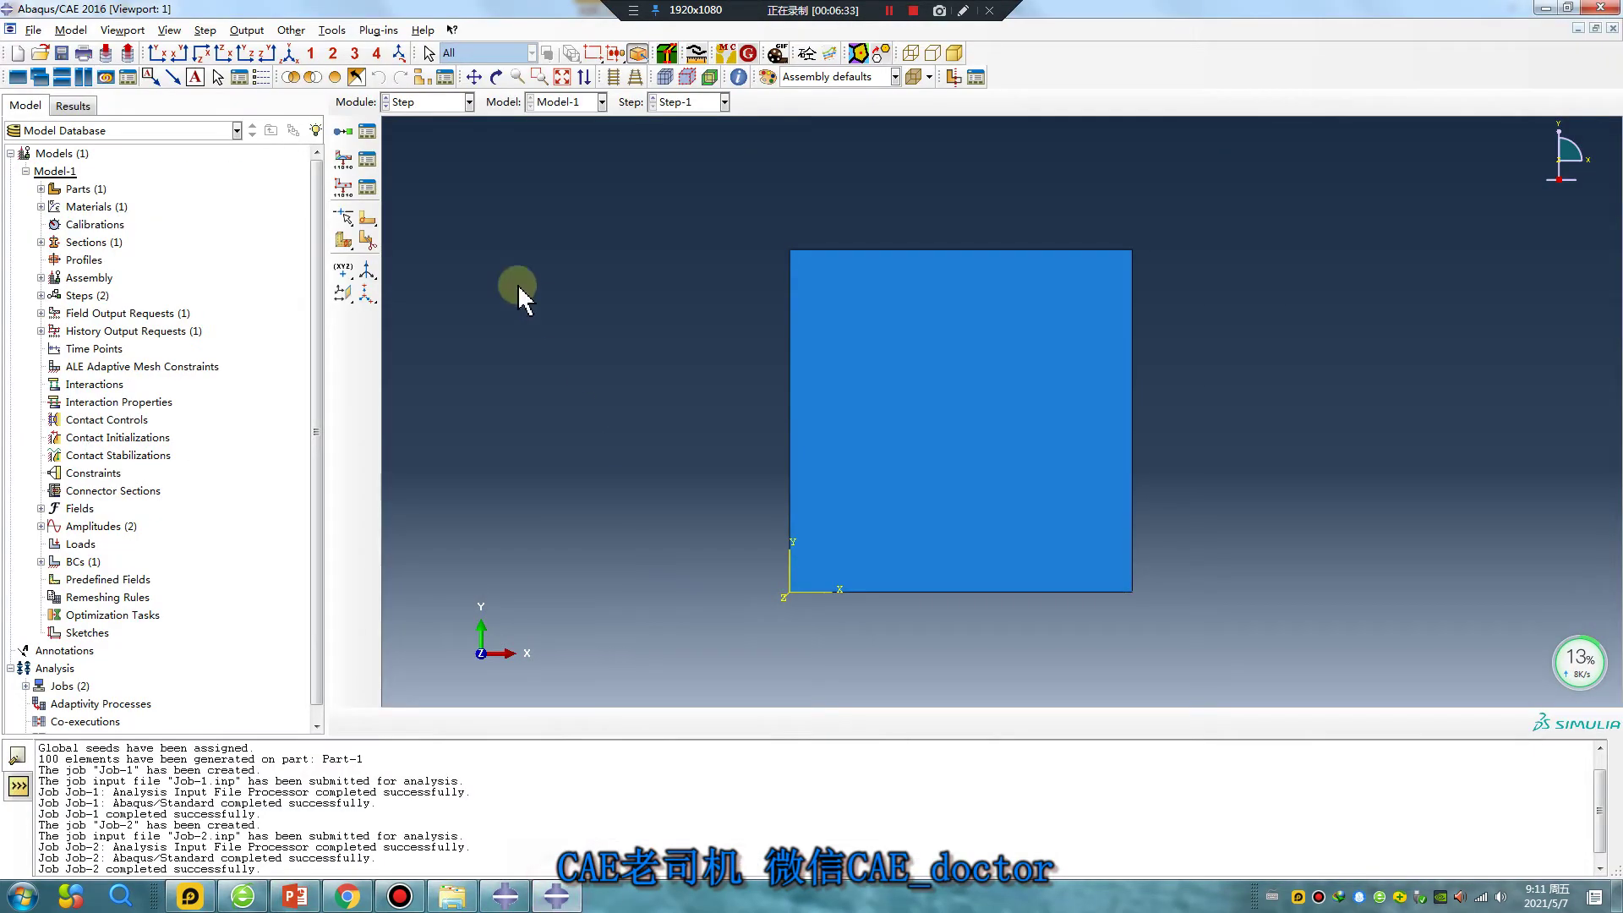
- Return to the Load module of Model-1
{"action": "left_click", "coordinate": [423, 102]}
{"action": "left_click", "coordinate": [428, 215]}
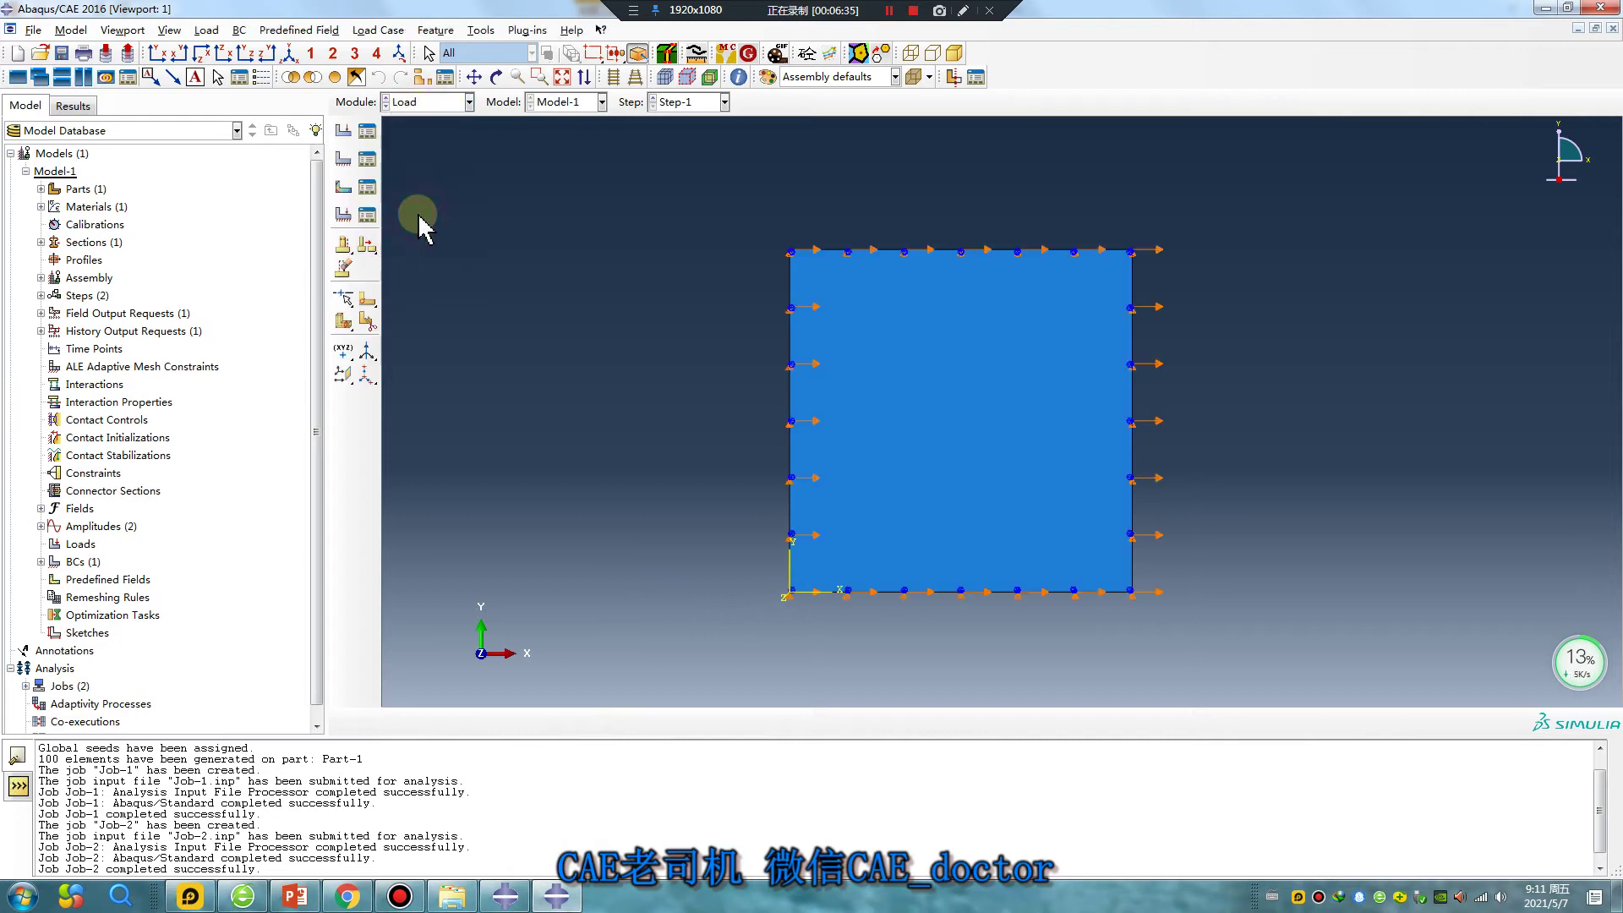
{"action": "left_click", "coordinate": [368, 189]}
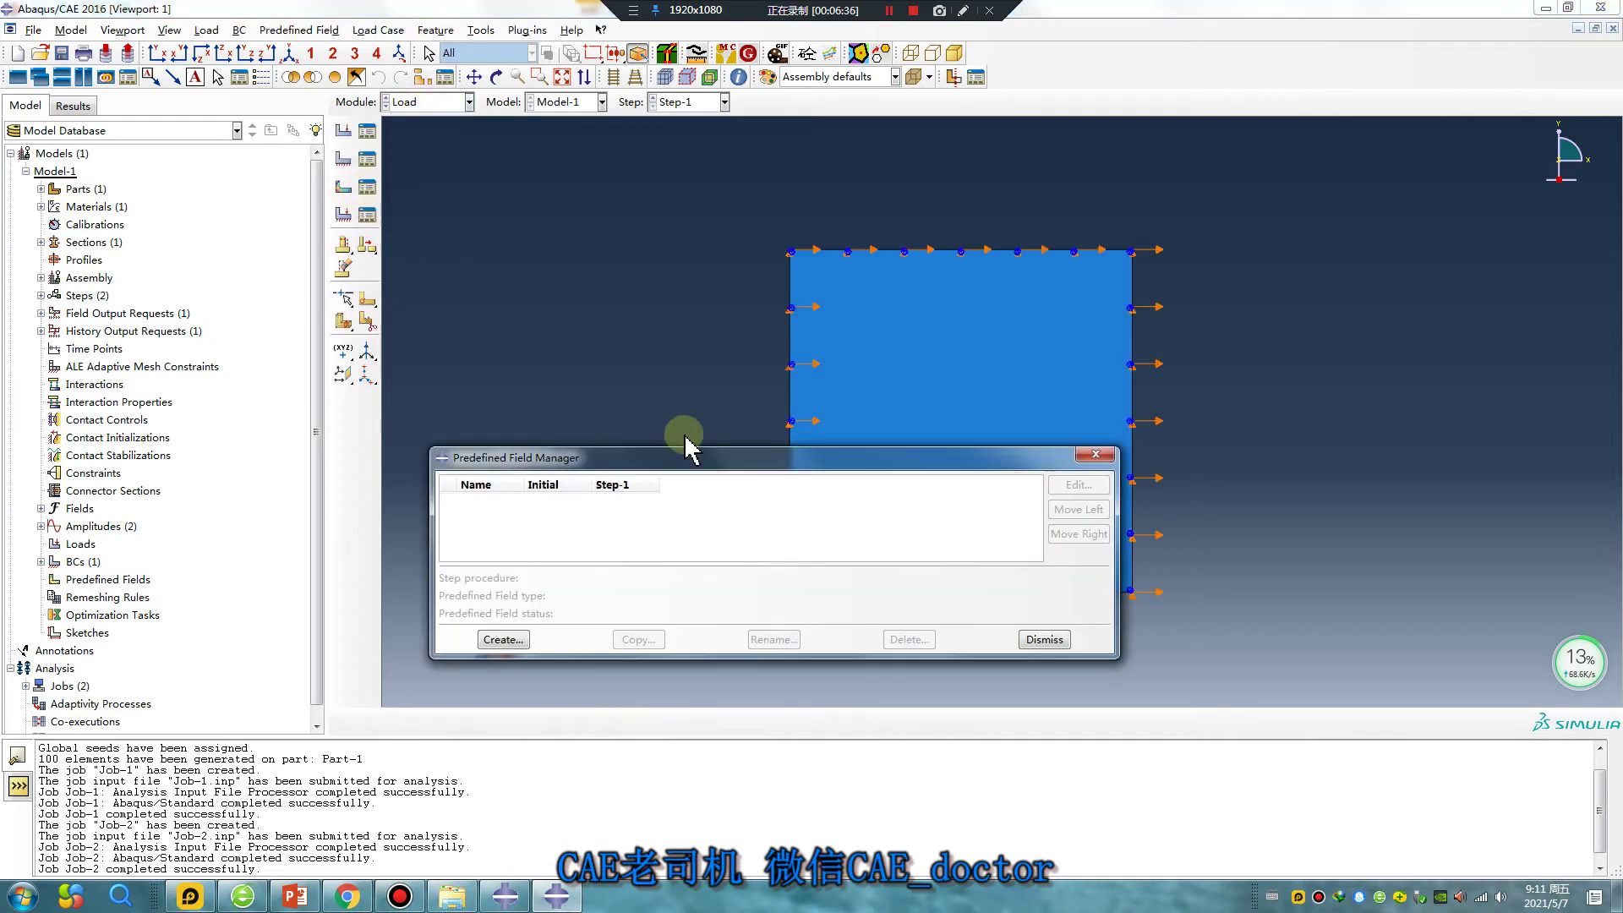
{"action": "left_click", "coordinate": [1094, 451]}
- Create a tabular amplitude, Amp-3, with an amplitude of 1 at time 0 and 1 at time 1
{"action": "left_click", "coordinate": [480, 30]}
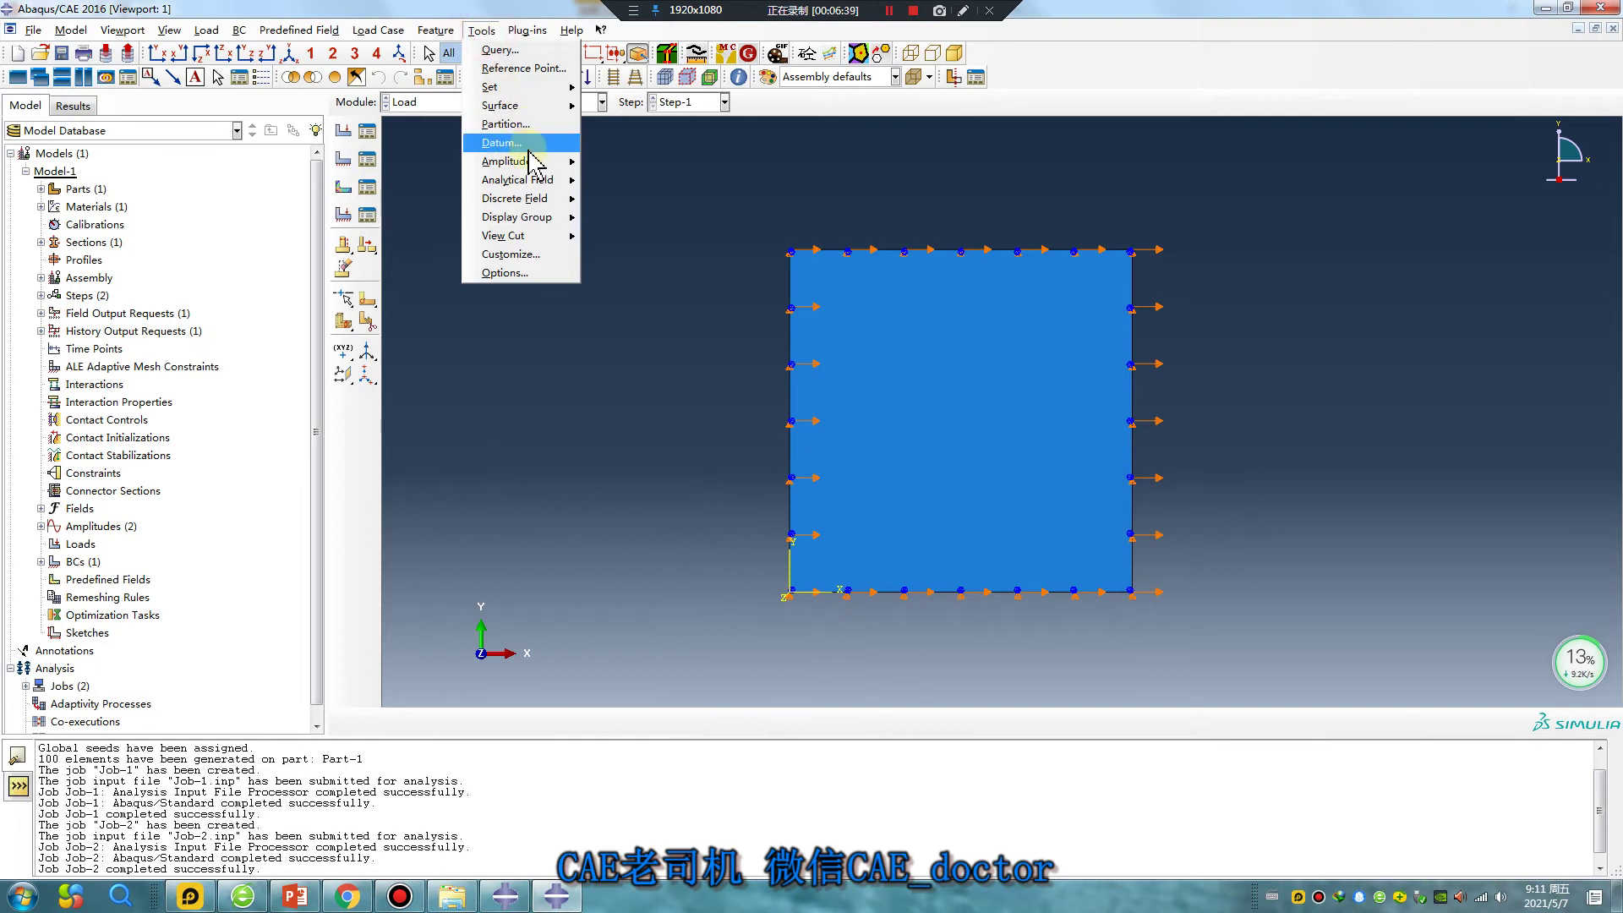
{"action": "mouse_move", "coordinate": [536, 160]}
{"action": "left_click", "coordinate": [625, 181]}
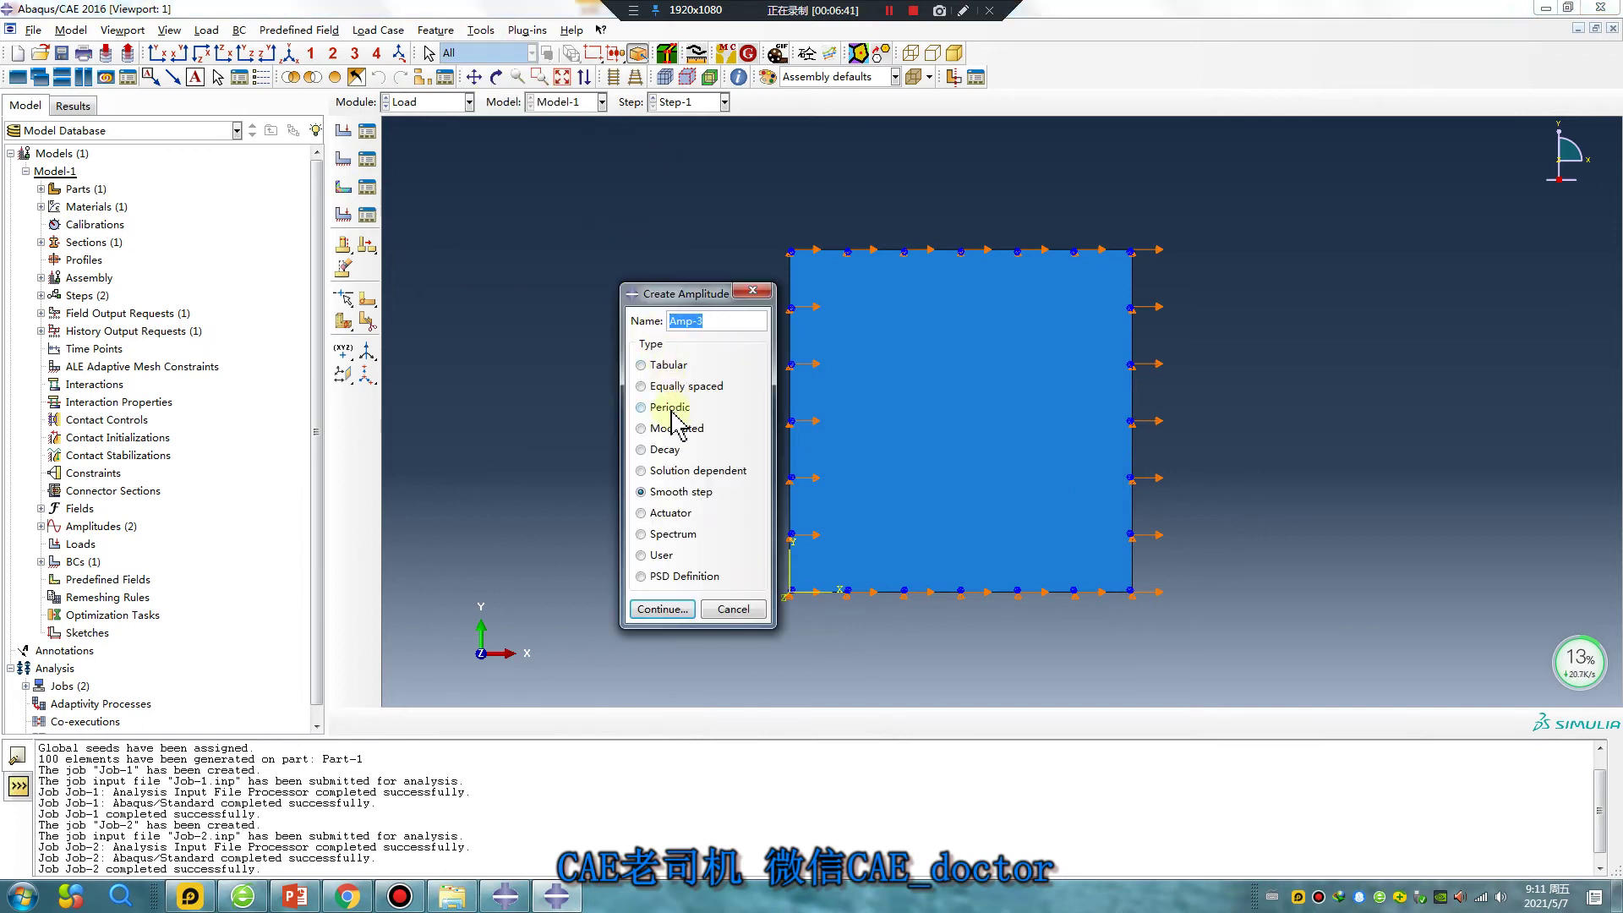
{"action": "left_click", "coordinate": [676, 609]}
{"action": "left_click", "coordinate": [837, 500]}
{"action": "type", "text": "0"}
{"action": "left_click", "coordinate": [938, 502]}
{"action": "type", "text": "1"}
{"action": "left_click", "coordinate": [846, 516]}
{"action": "type", "text": "1"}
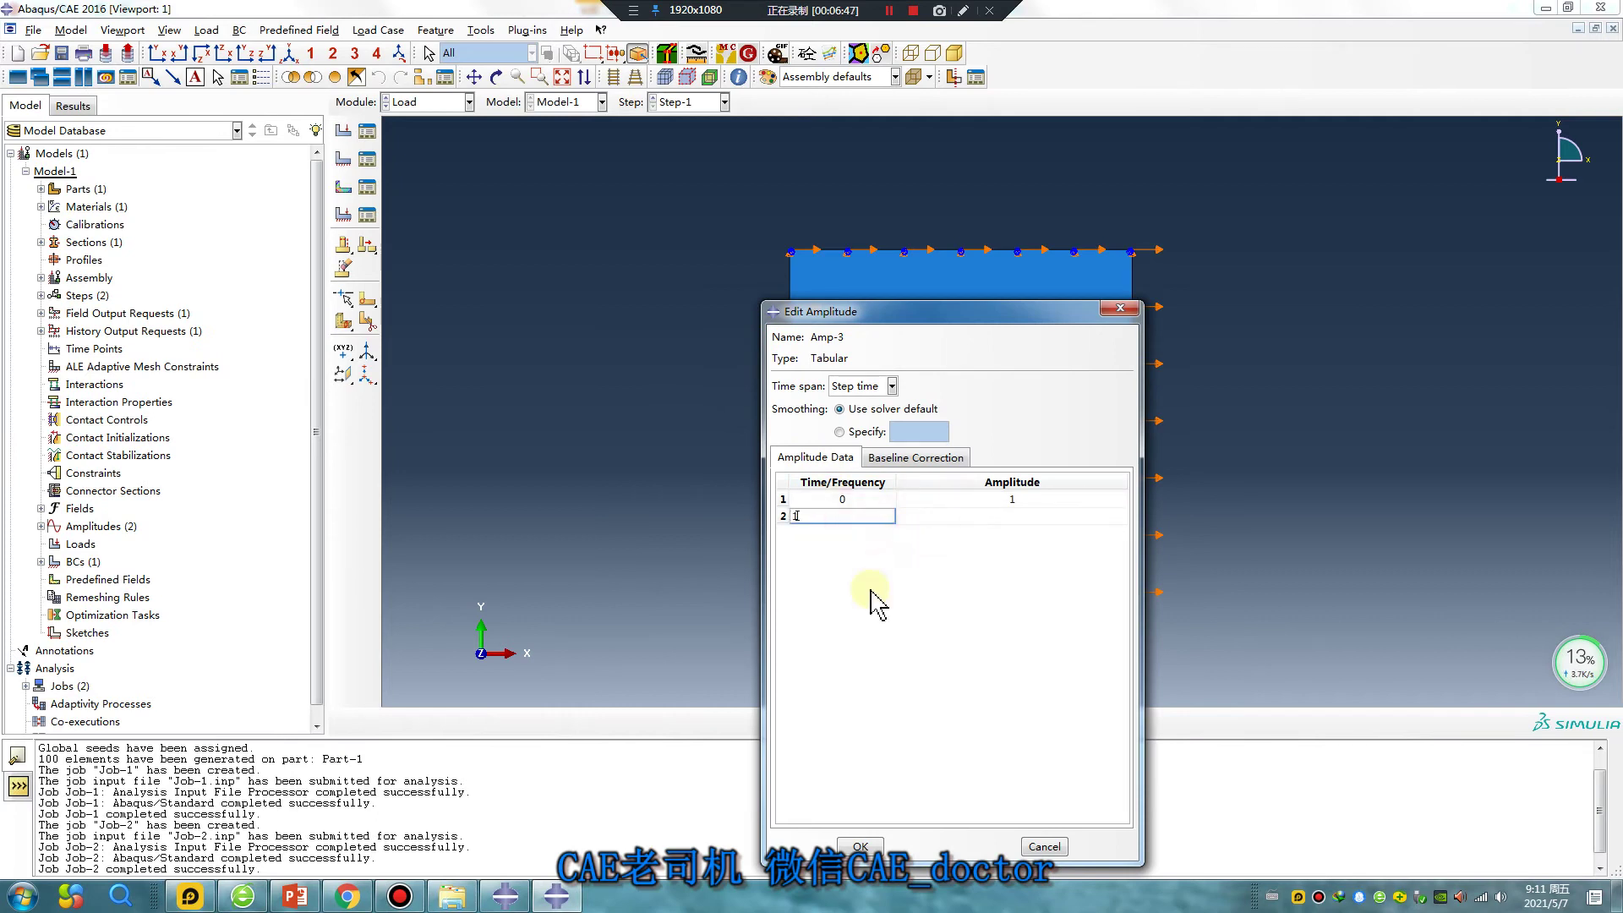
{"action": "left_click", "coordinate": [941, 517]}
{"action": "type", "text": "1"}
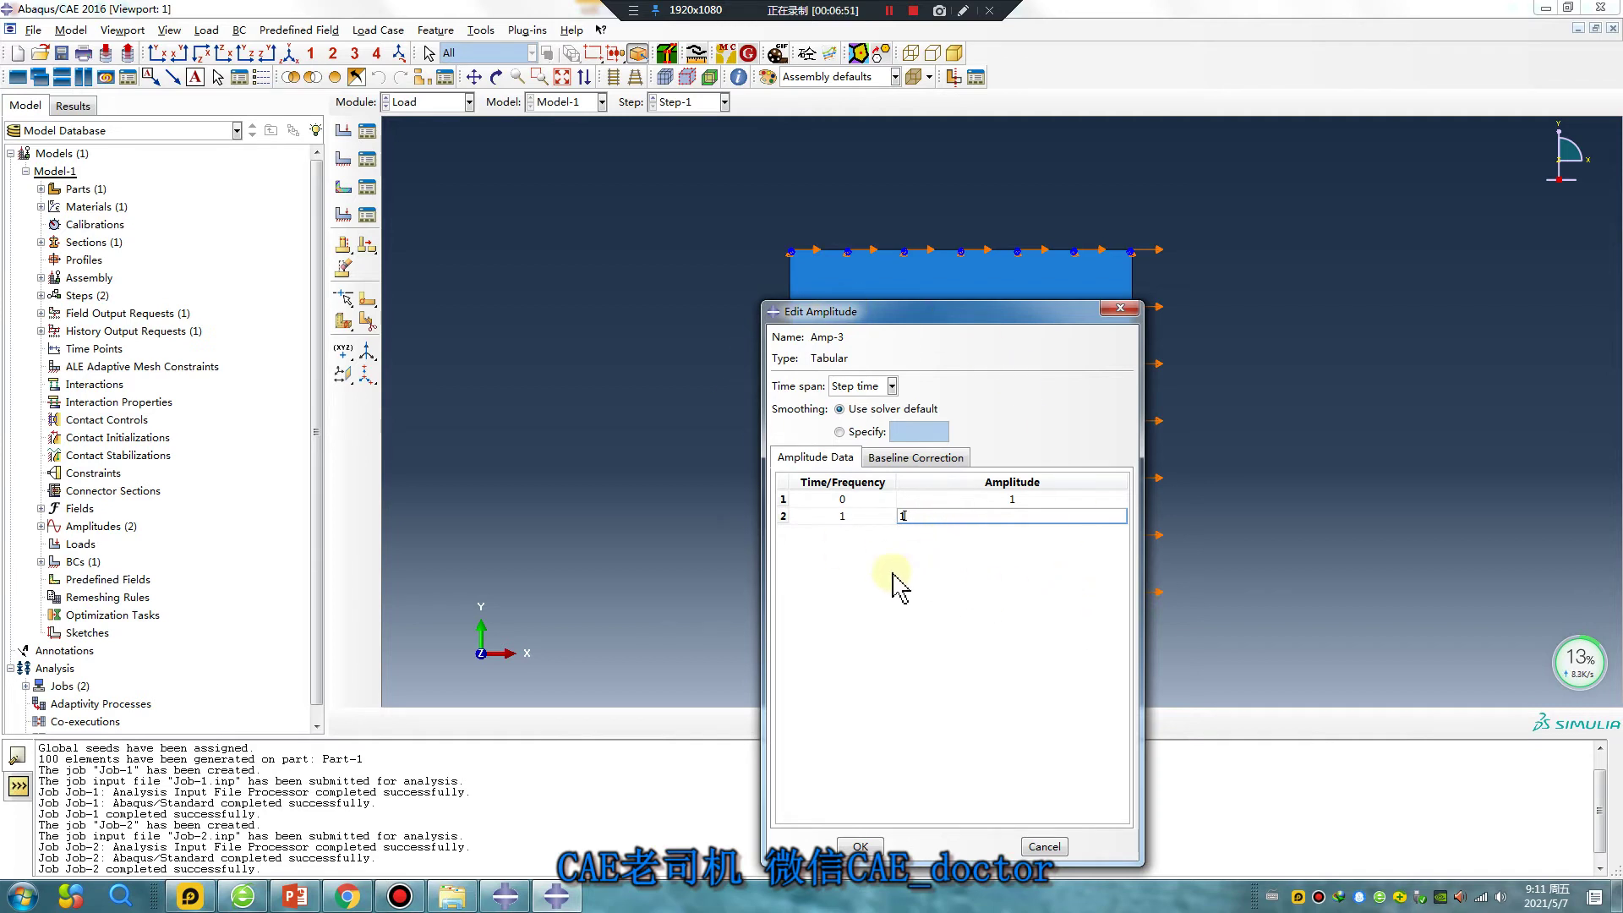
{"action": "left_click", "coordinate": [860, 846]}
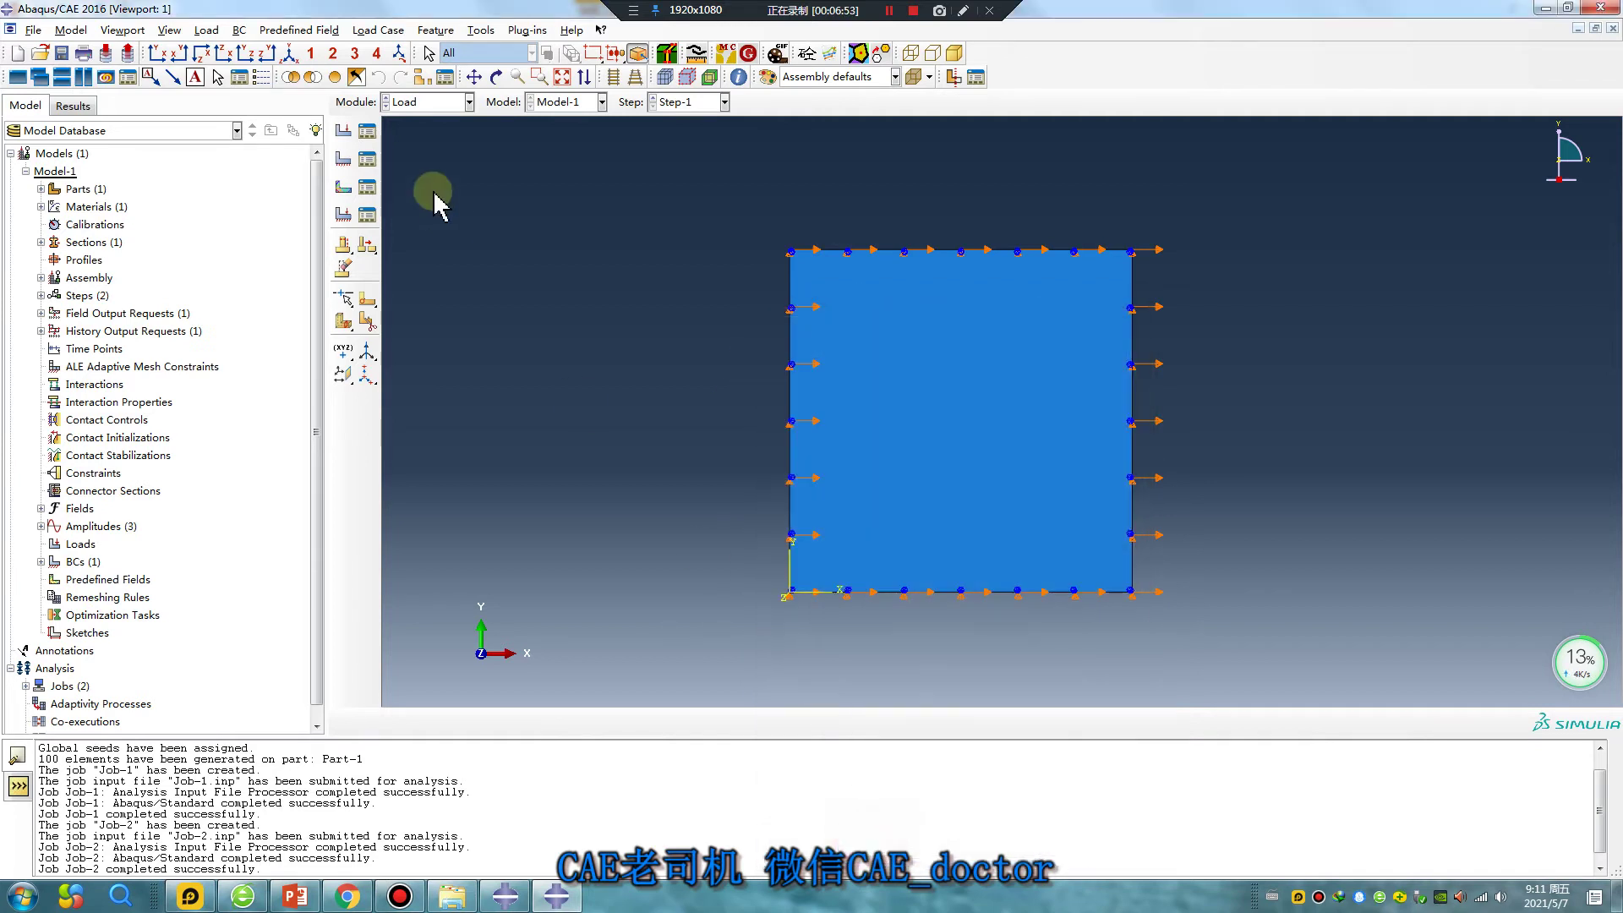
- Assign amplitude Amp-3 to boundary condition BC-1 in Step-1
{"action": "left_click", "coordinate": [367, 159]}
{"action": "double_click", "coordinate": [336, 635]}
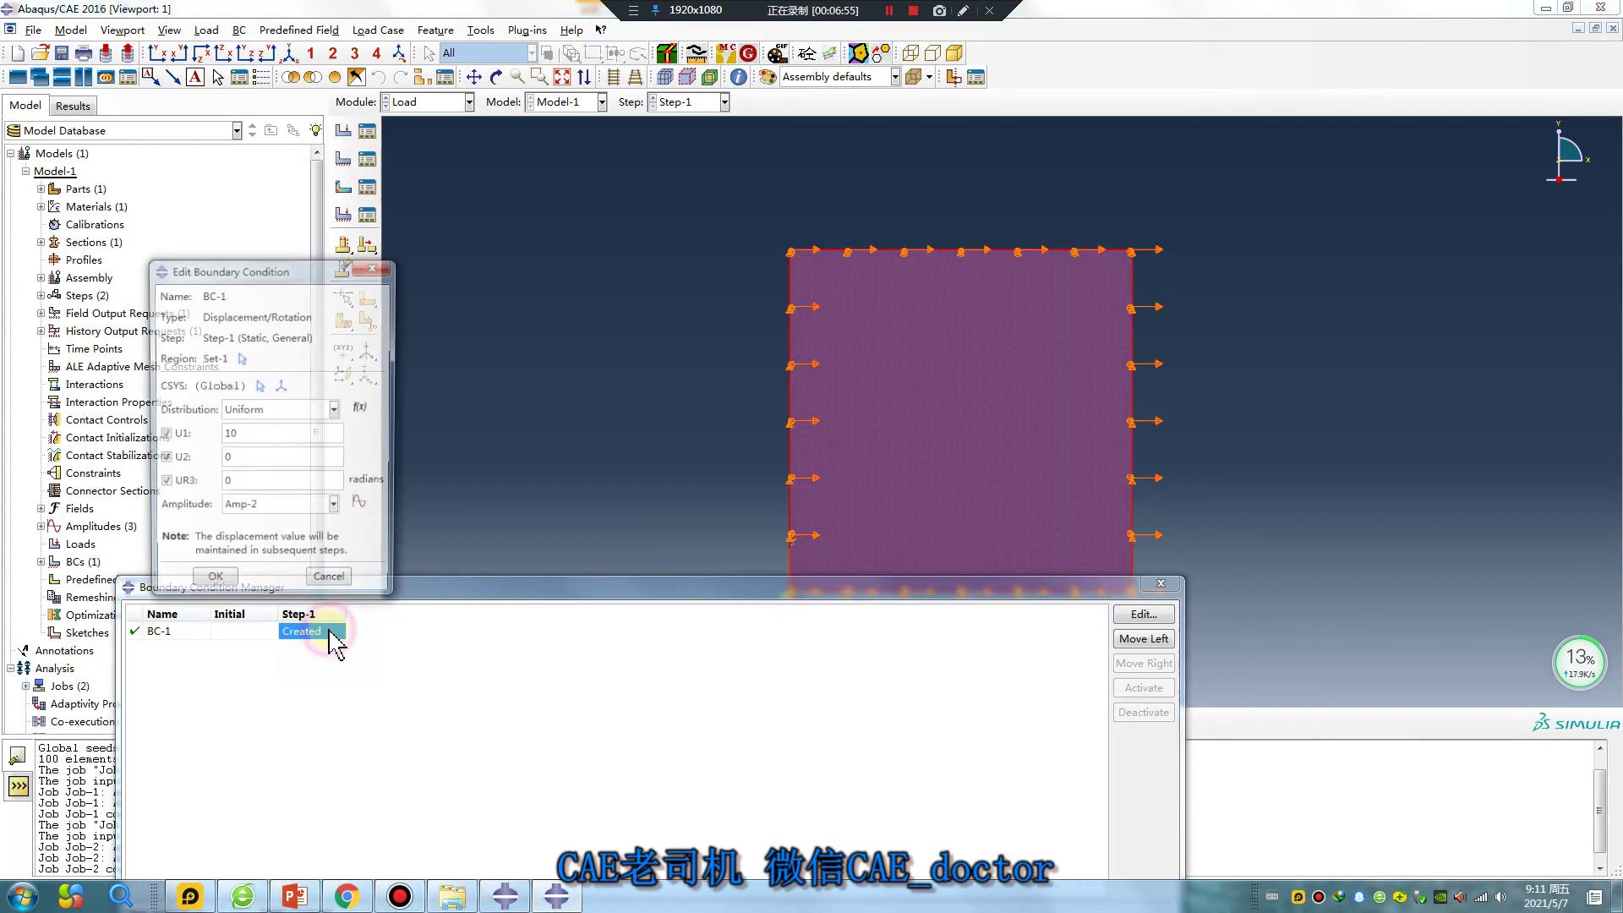
{"action": "left_click", "coordinate": [336, 508]}
{"action": "left_click", "coordinate": [283, 575]}
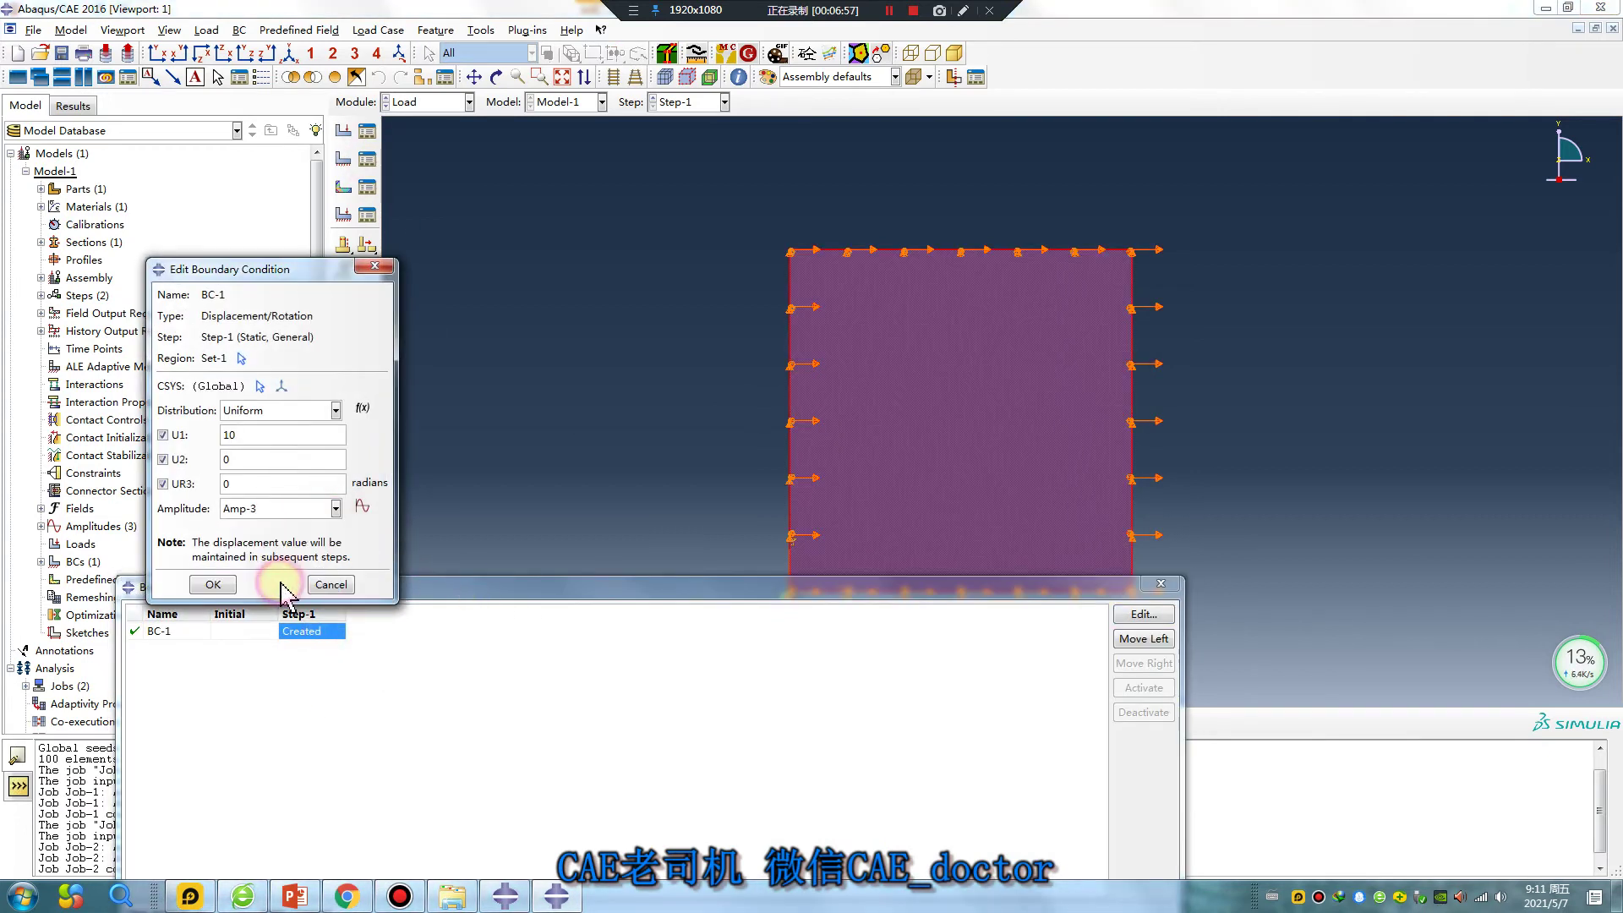
{"action": "left_click", "coordinate": [213, 584]}
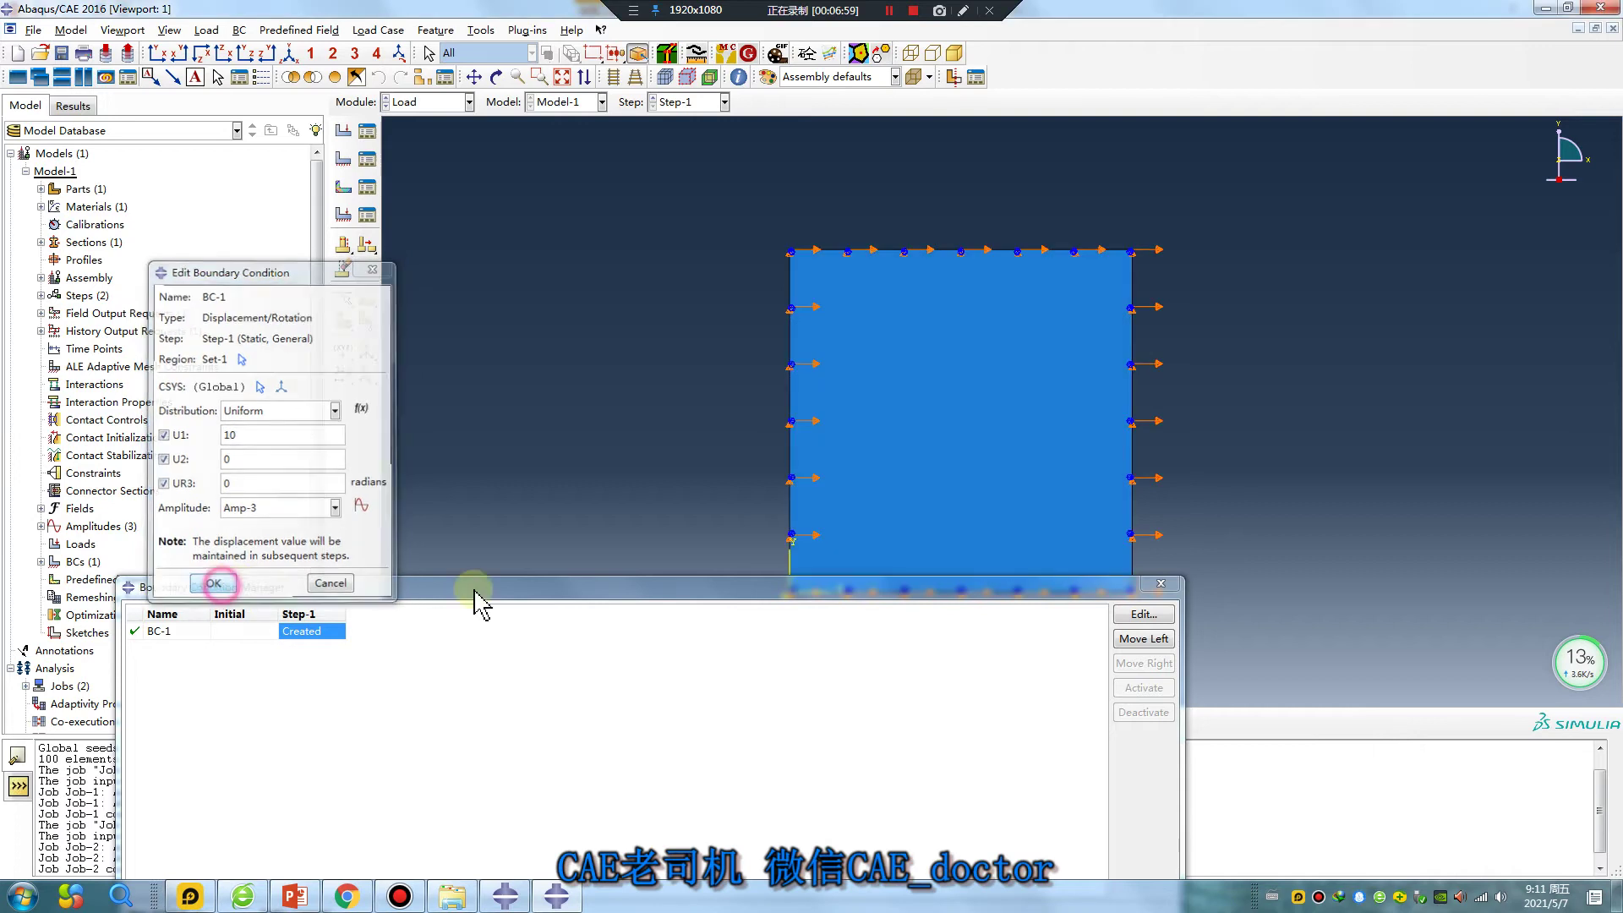
{"action": "left_click", "coordinate": [1160, 583]}
- Create Job-3 for Model-1 with default settings, submit it, and check its increments in the job monitor
{"action": "left_click", "coordinate": [428, 102]}
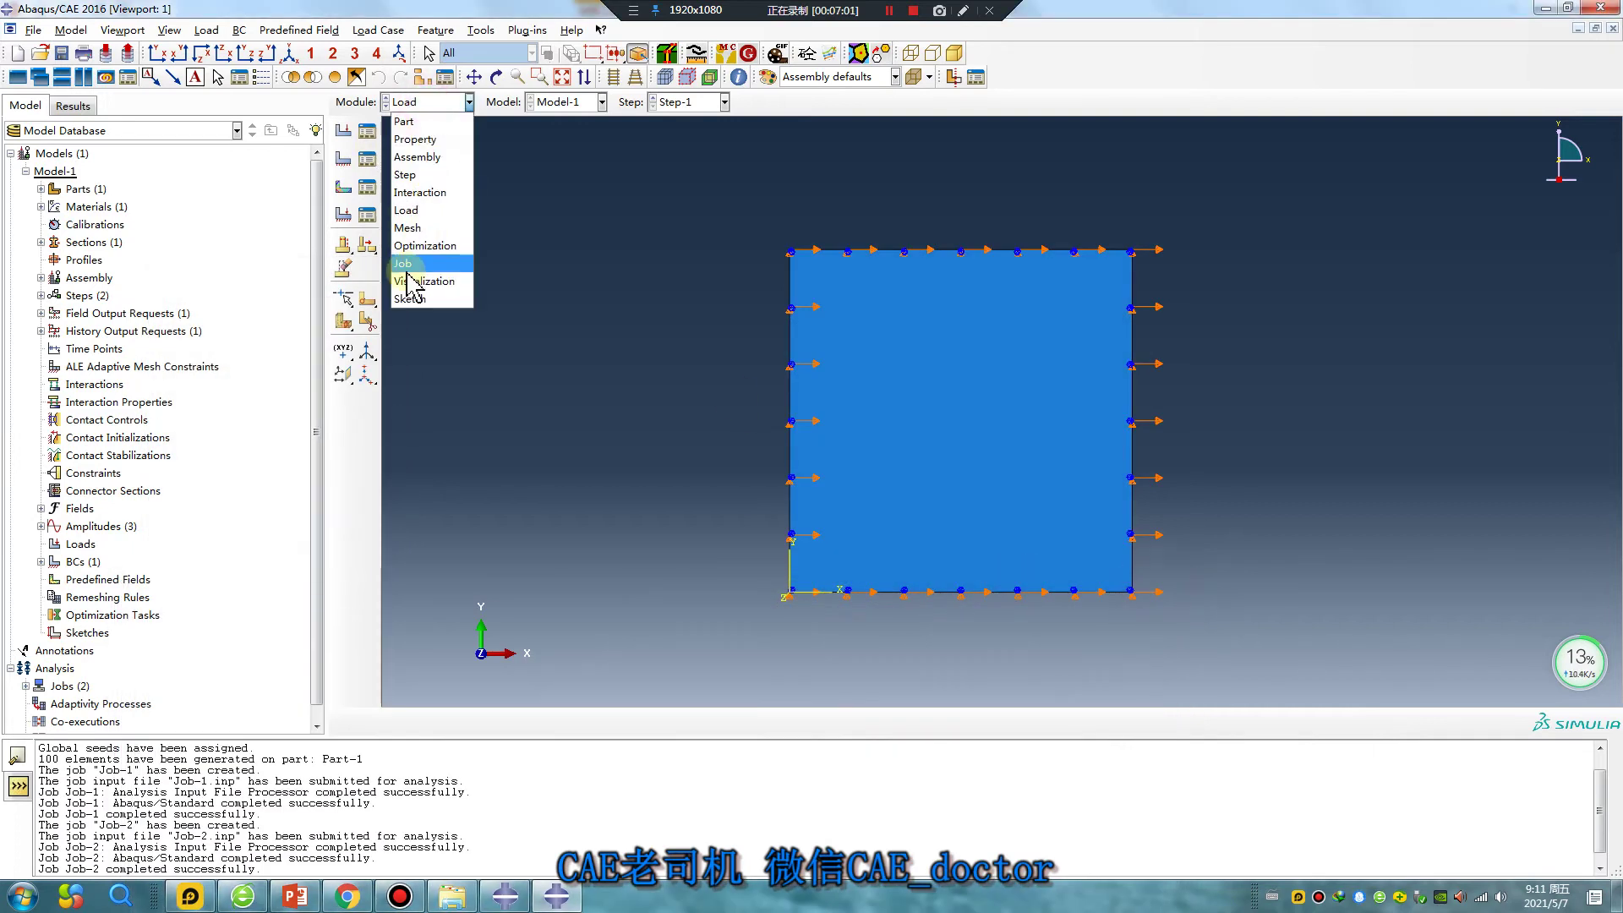
{"action": "left_click", "coordinate": [414, 259]}
{"action": "left_click", "coordinate": [144, 725]}
{"action": "left_click", "coordinate": [427, 670]}
{"action": "left_click", "coordinate": [463, 837]}
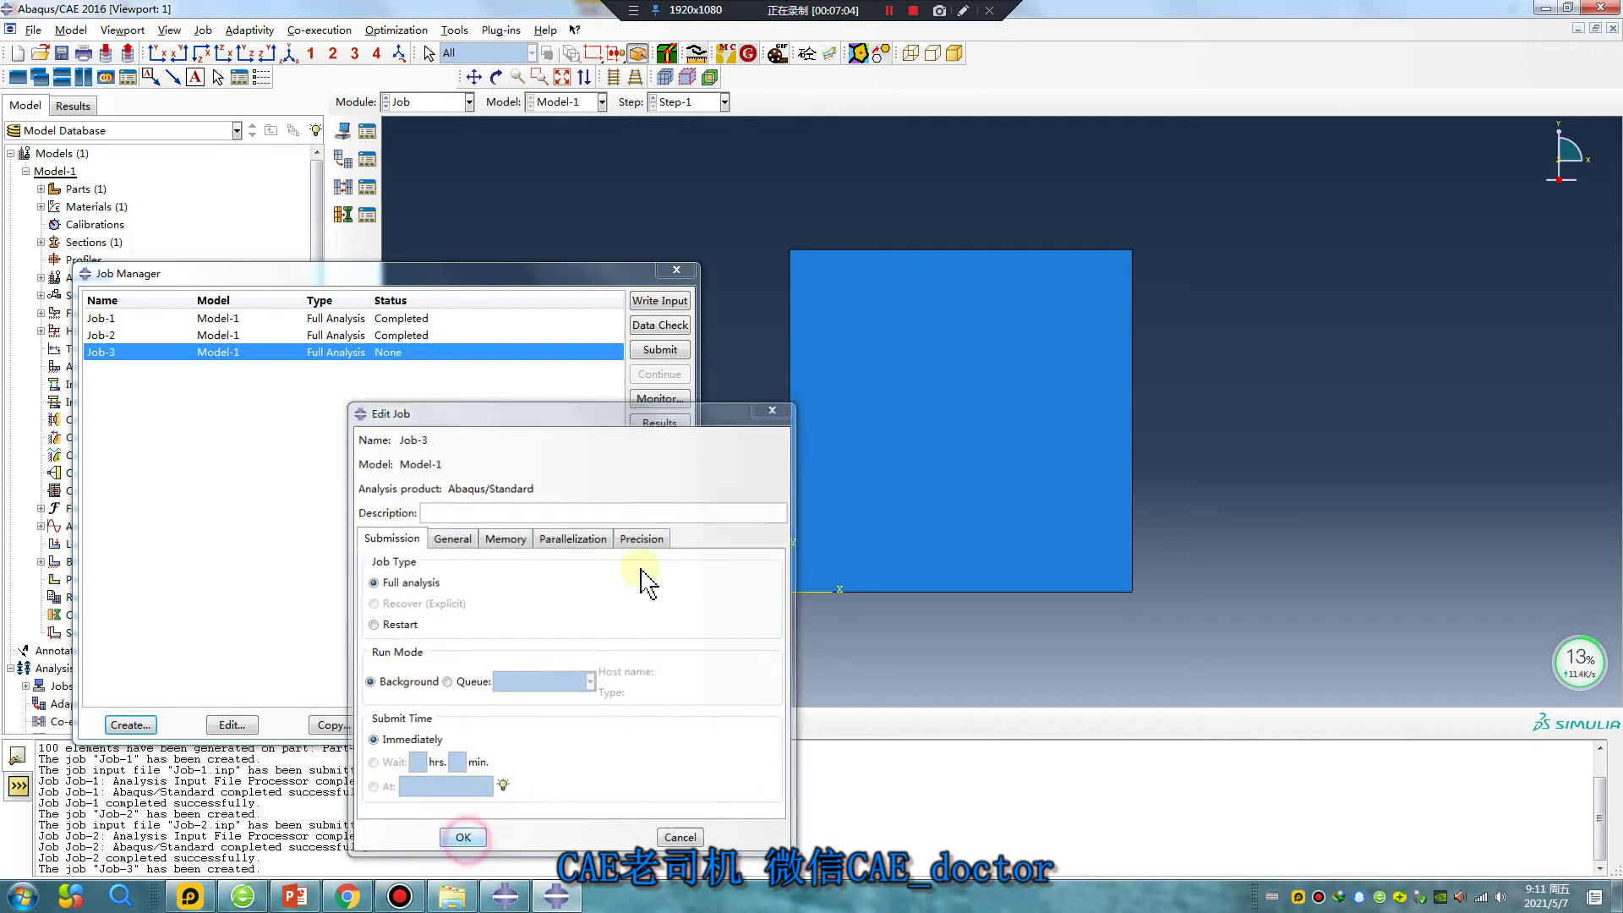
{"action": "left_click", "coordinate": [659, 349]}
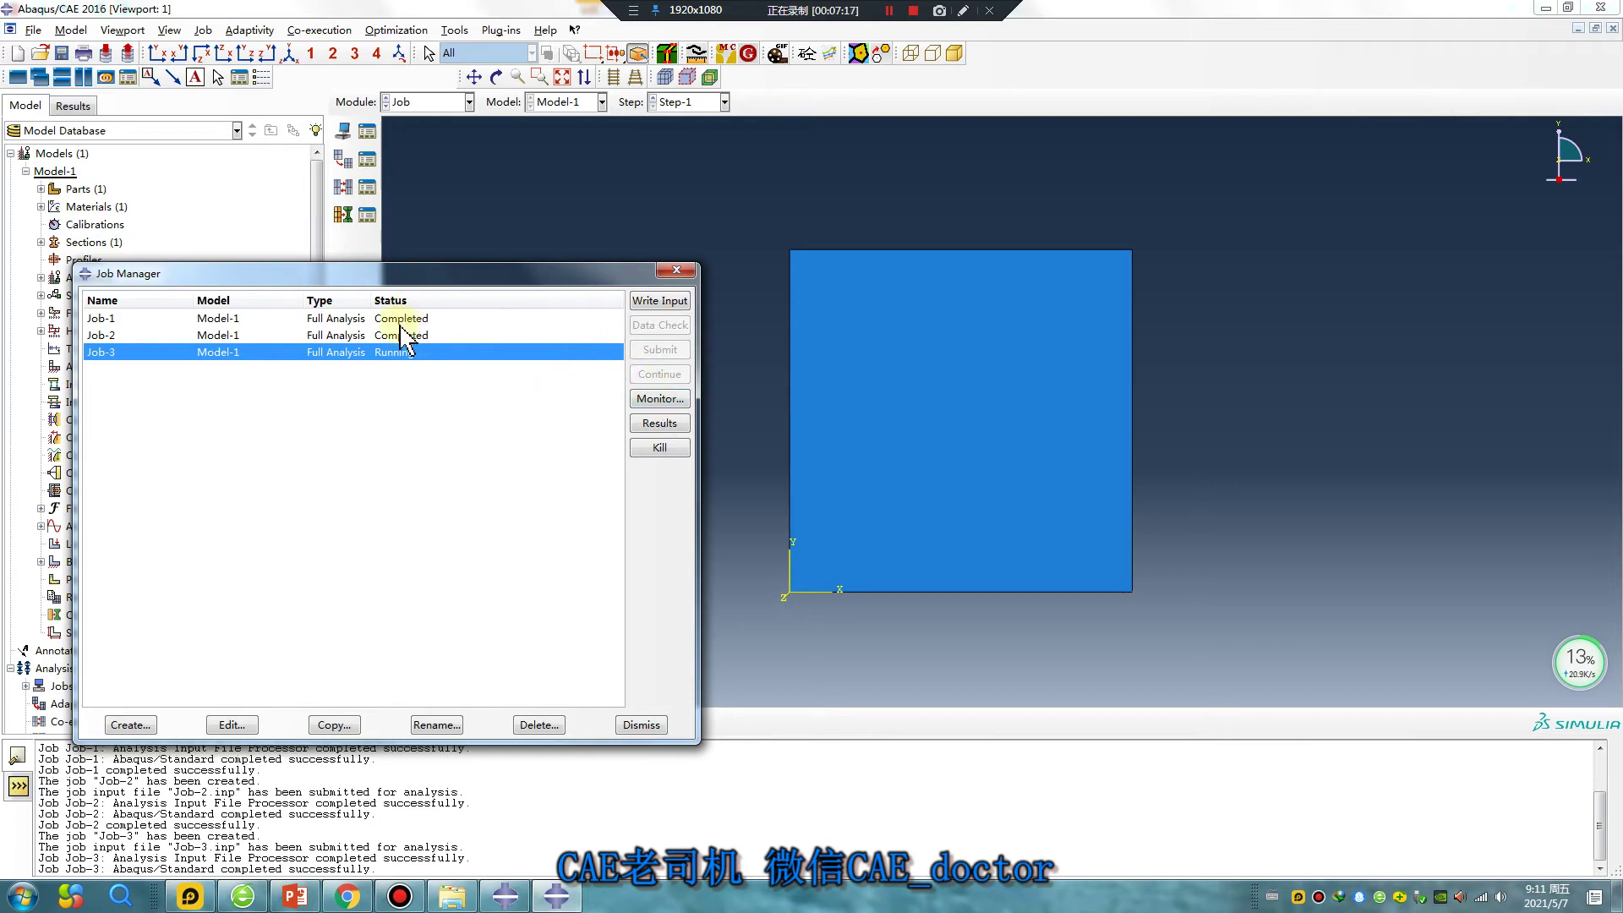
{"action": "left_click", "coordinate": [659, 399]}
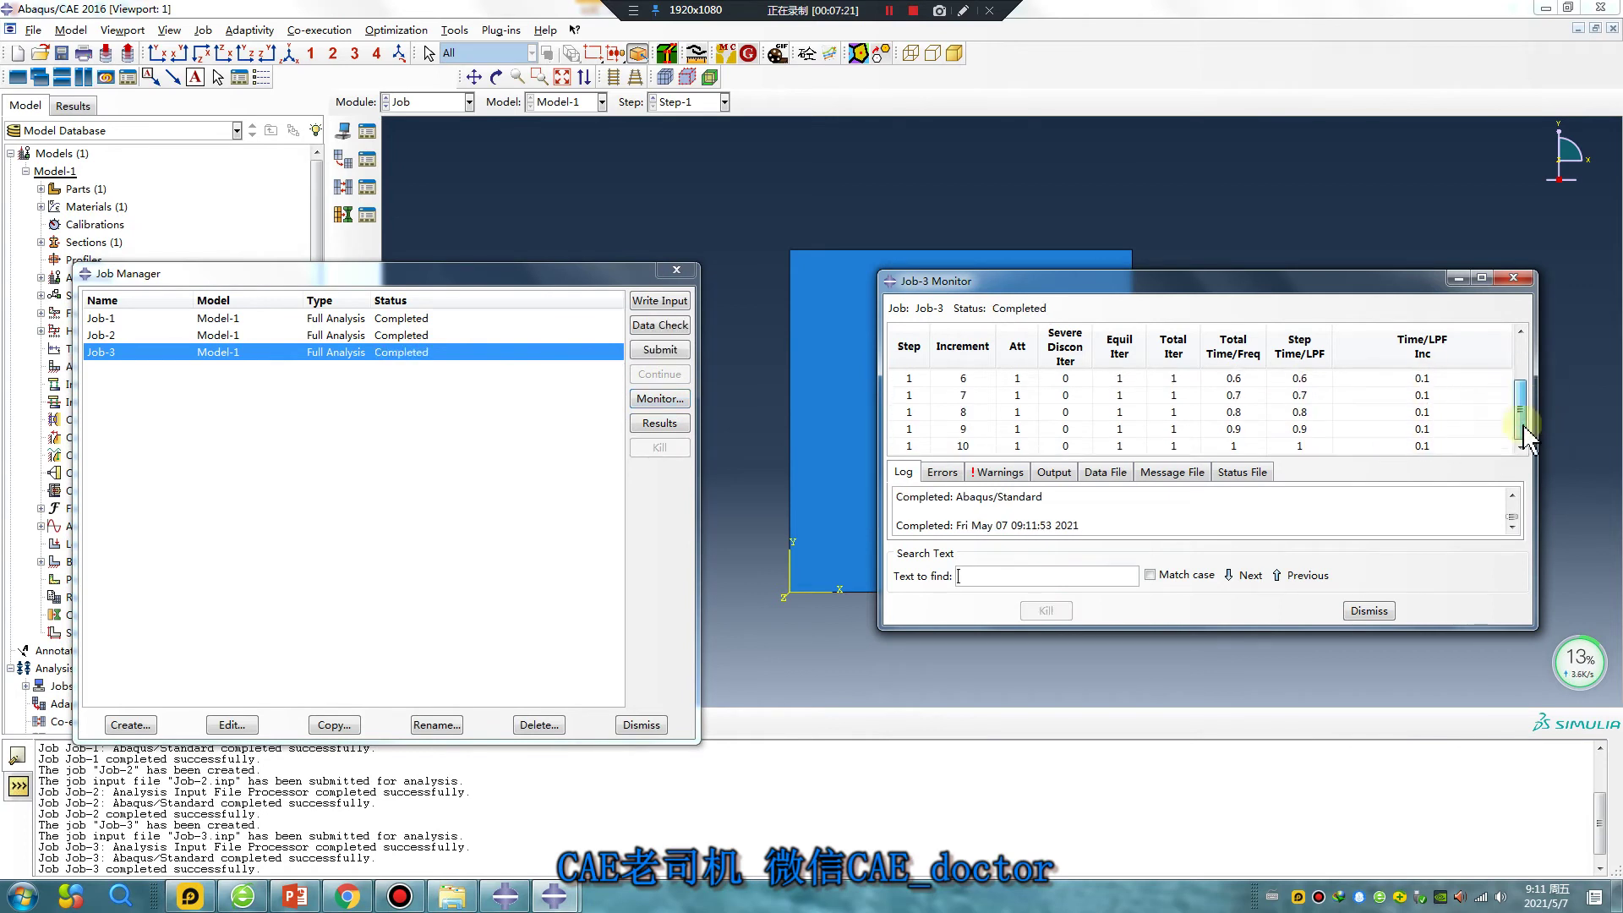
{"action": "left_click", "coordinate": [1512, 279]}
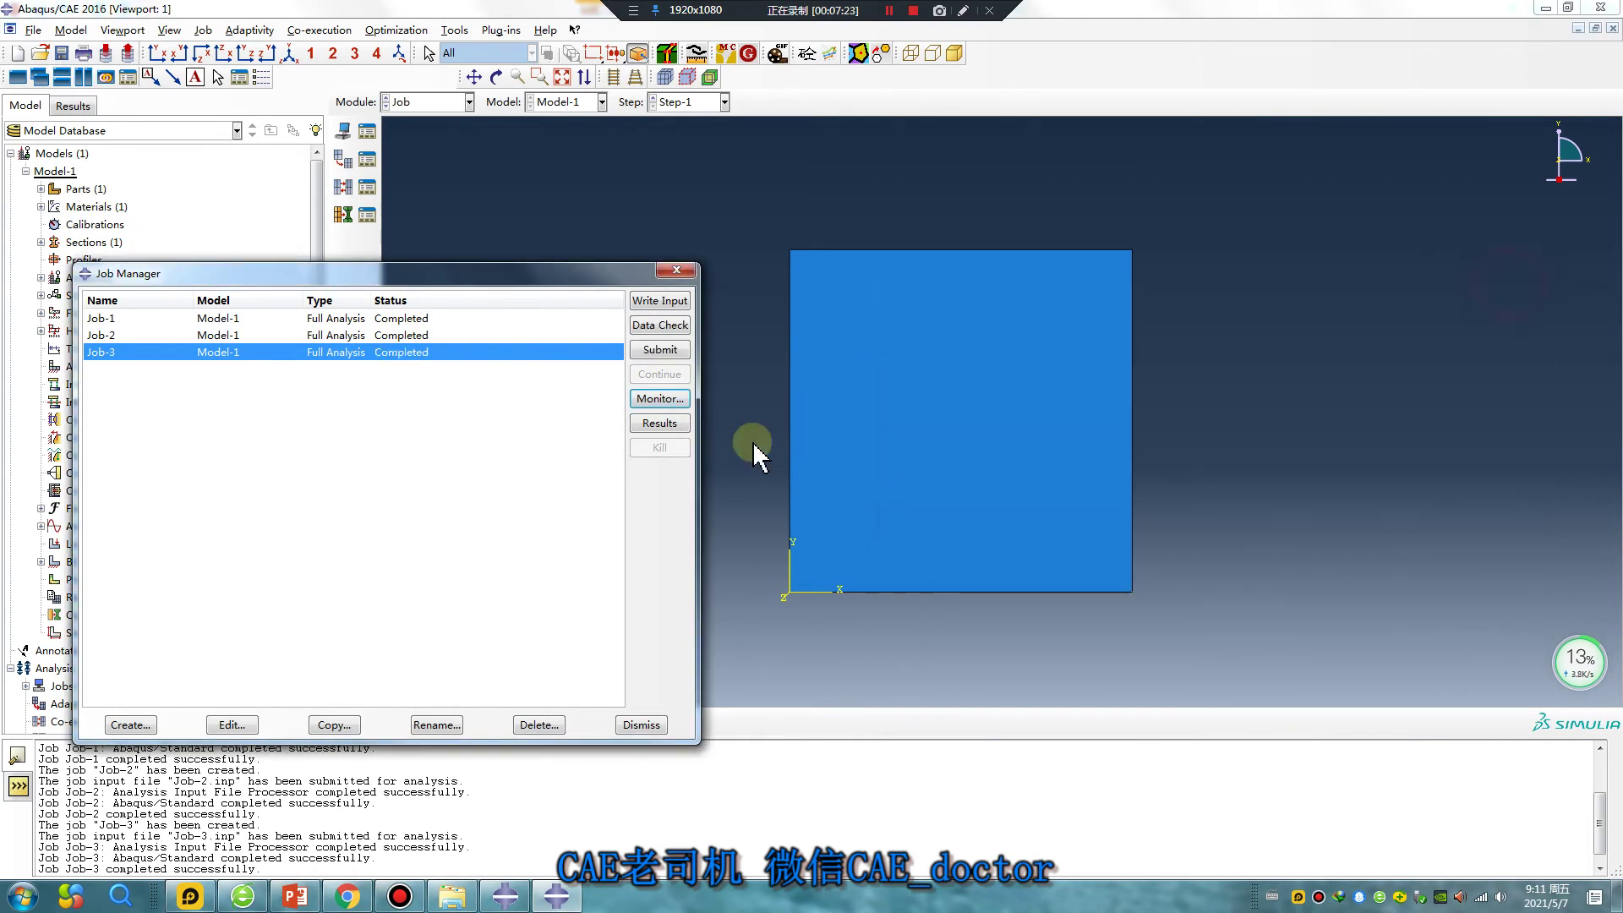
- Open the Job-3 results as a deformed contour plot and show frame 0, followed by frame 1 of Step-1
{"action": "left_click", "coordinate": [664, 425]}
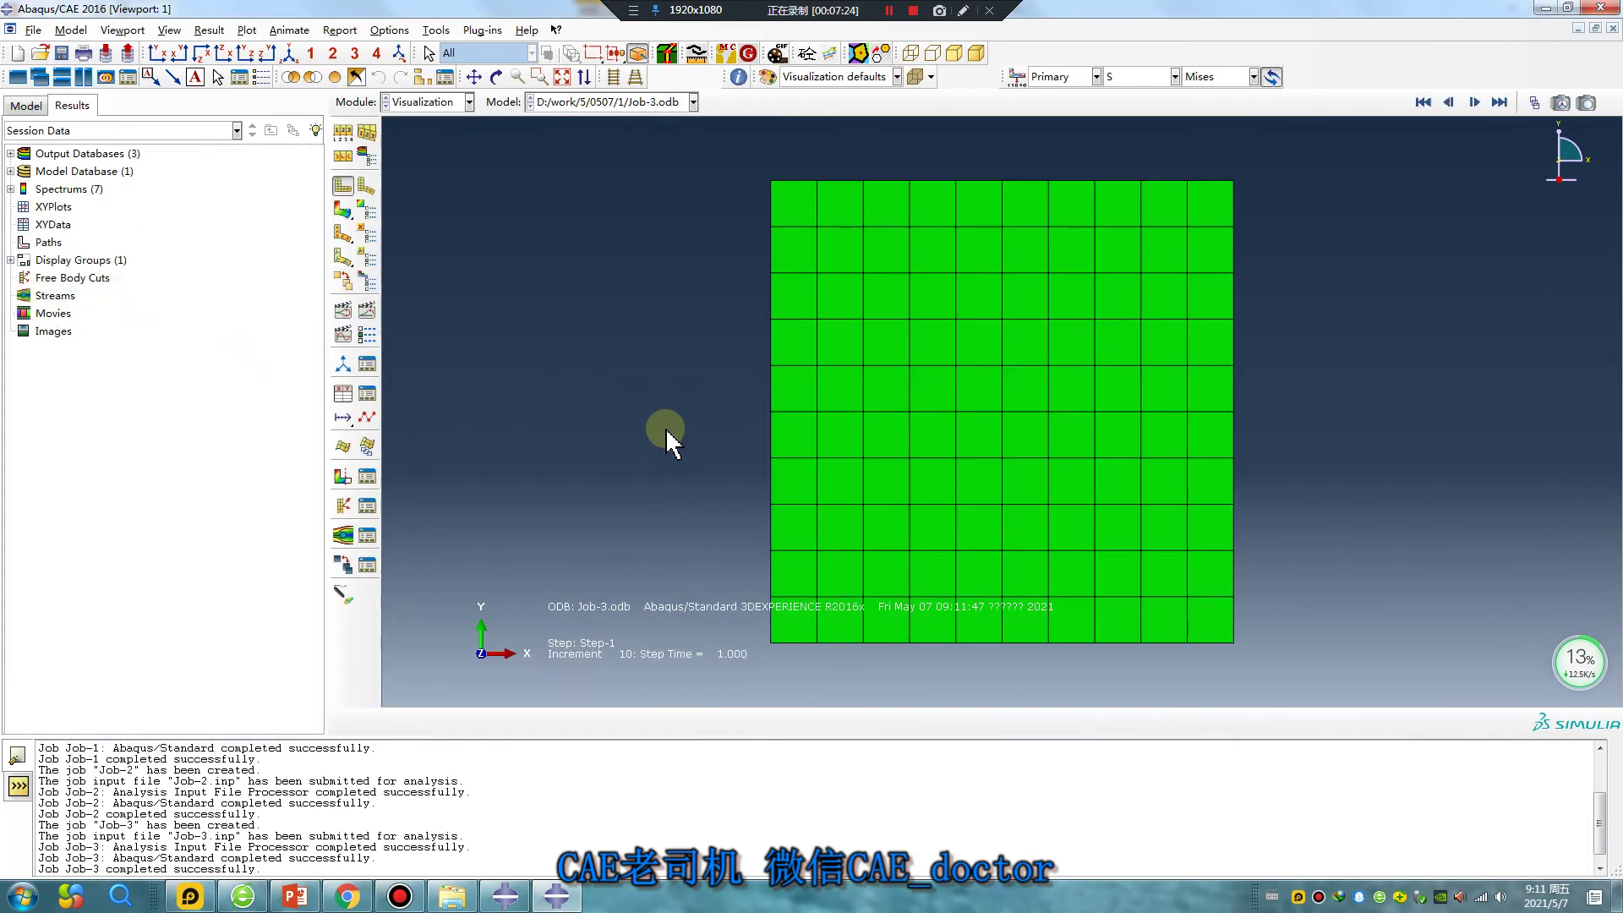
{"action": "left_click", "coordinate": [342, 211]}
{"action": "left_click", "coordinate": [209, 30]}
{"action": "left_click", "coordinate": [225, 49]}
{"action": "left_click", "coordinate": [334, 614]}
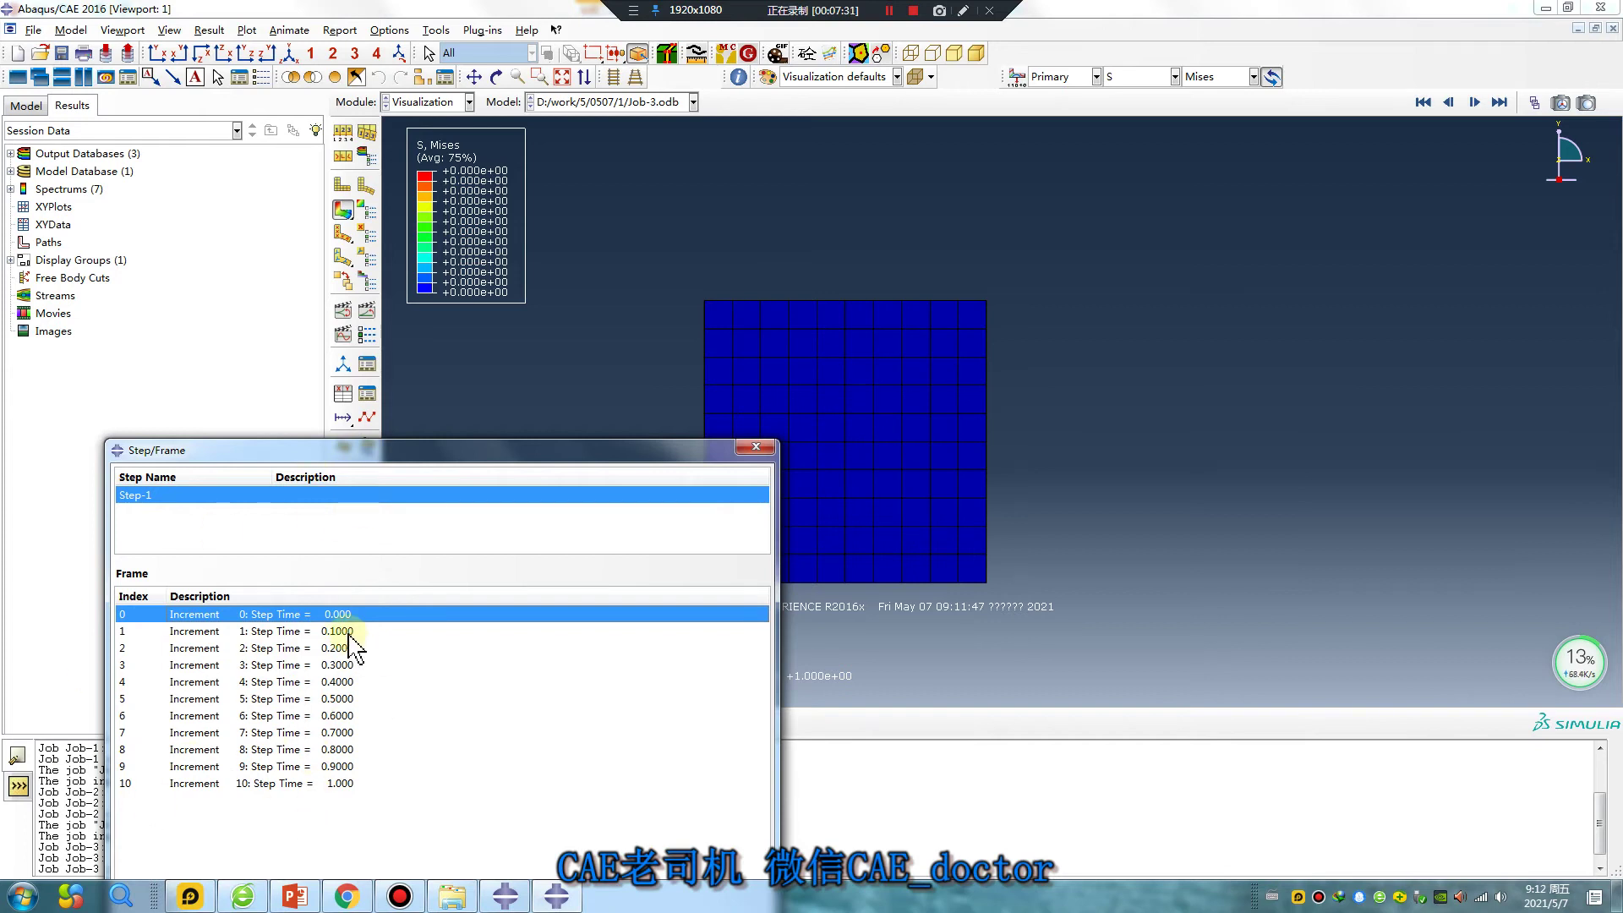
{"action": "left_click", "coordinate": [337, 630]}
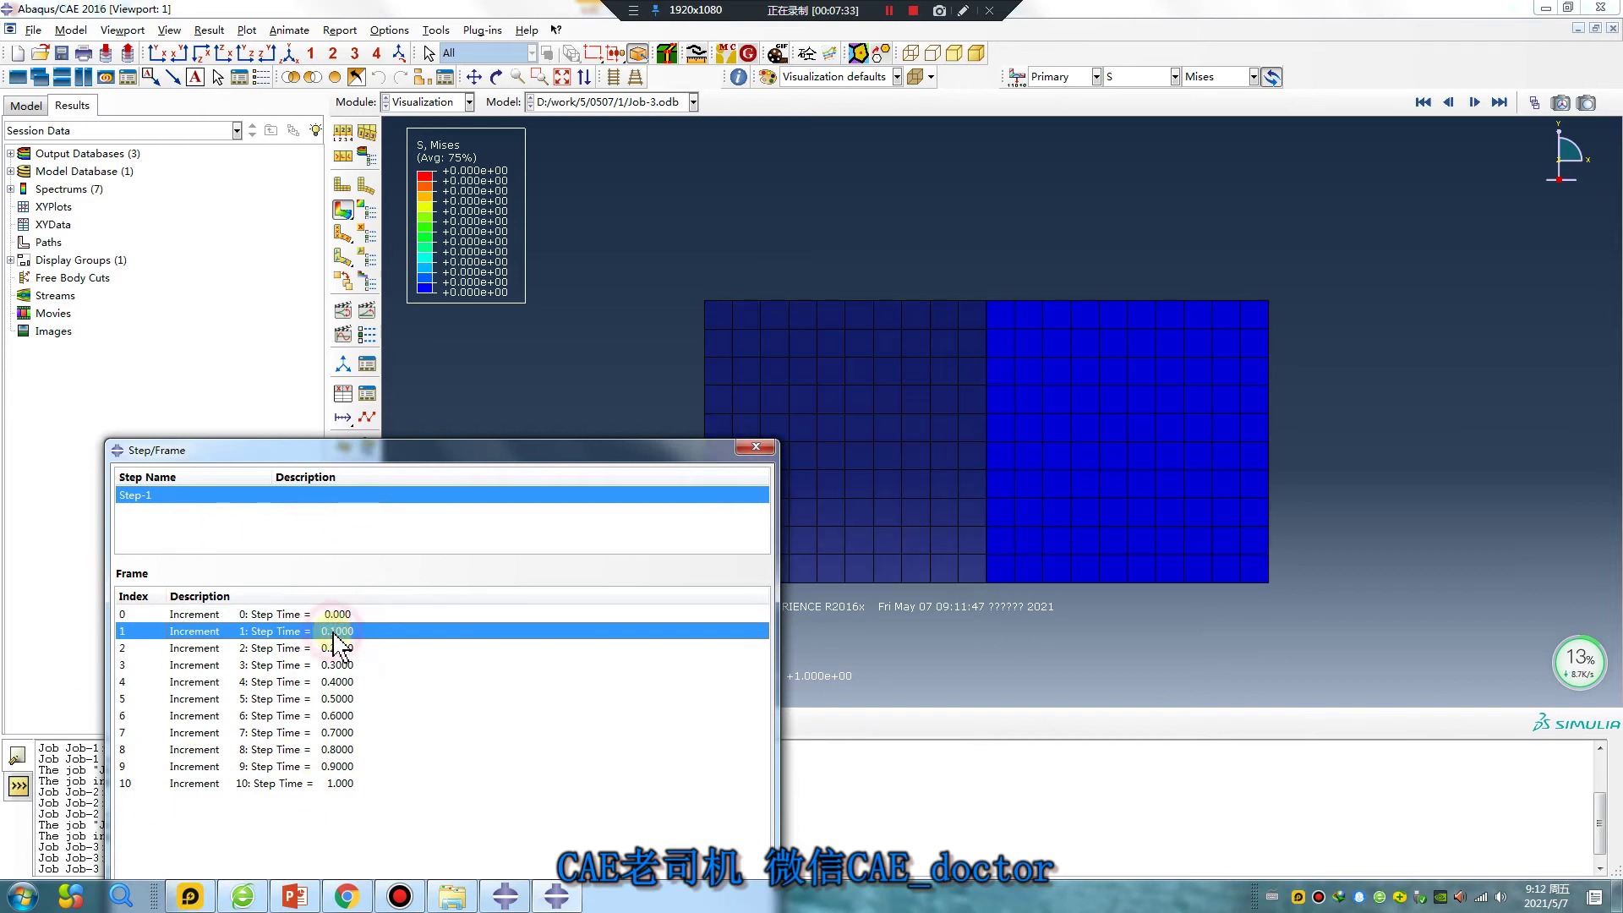
- Create a second viewport, tile the two viewports vertically, and close the frame selection dialog
{"action": "left_click", "coordinate": [16, 78]}
{"action": "left_click", "coordinate": [83, 77]}
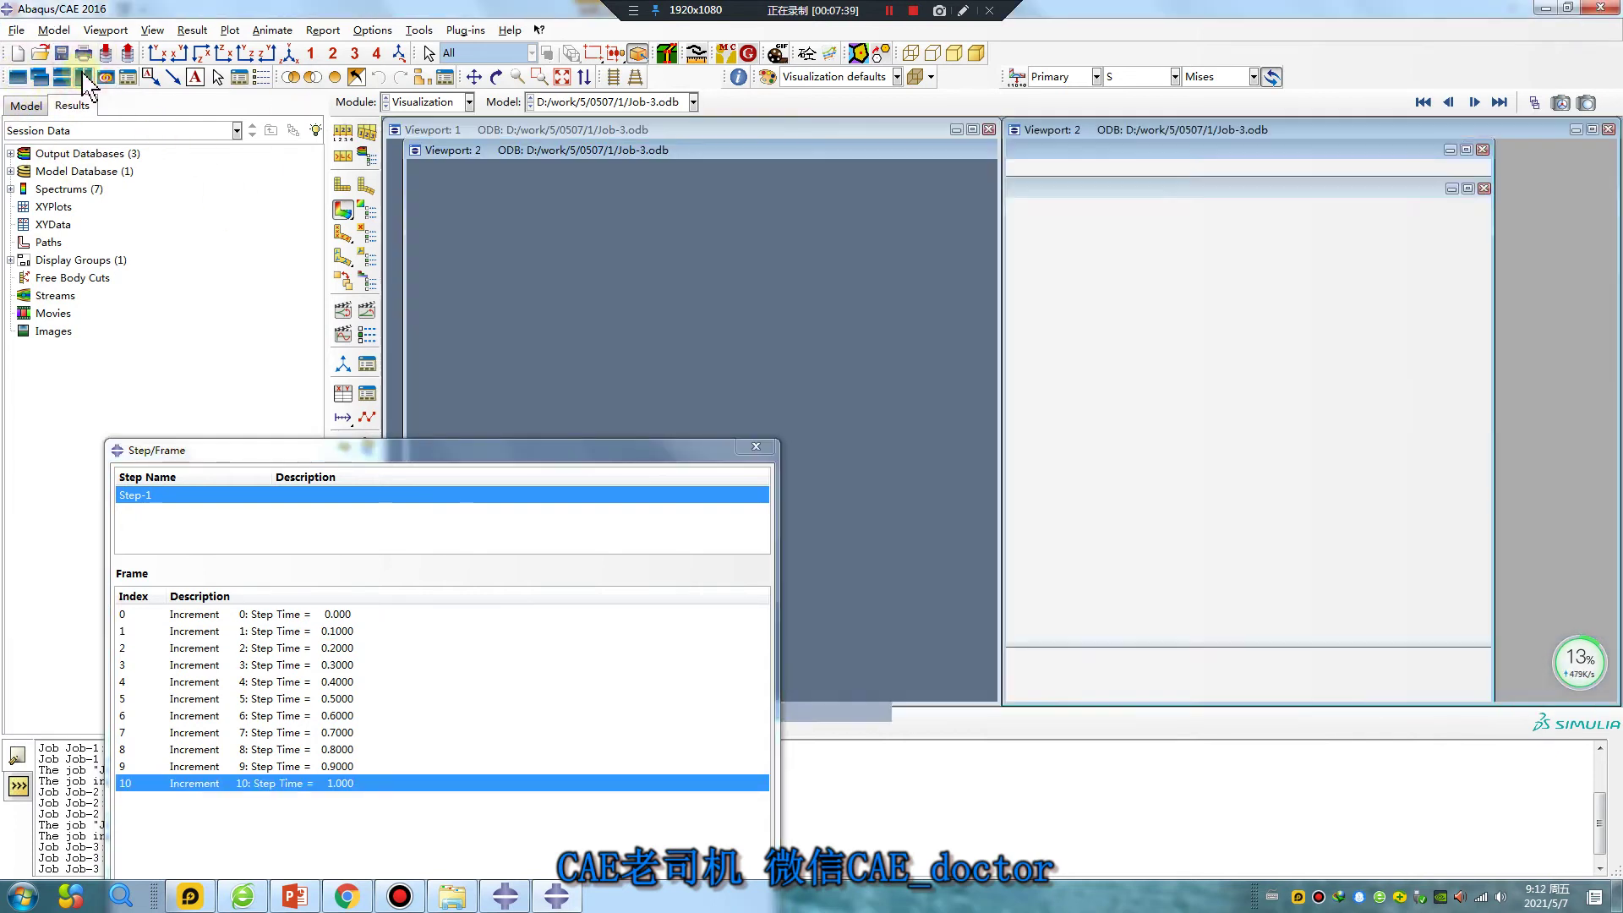
{"action": "left_click", "coordinate": [153, 31]}
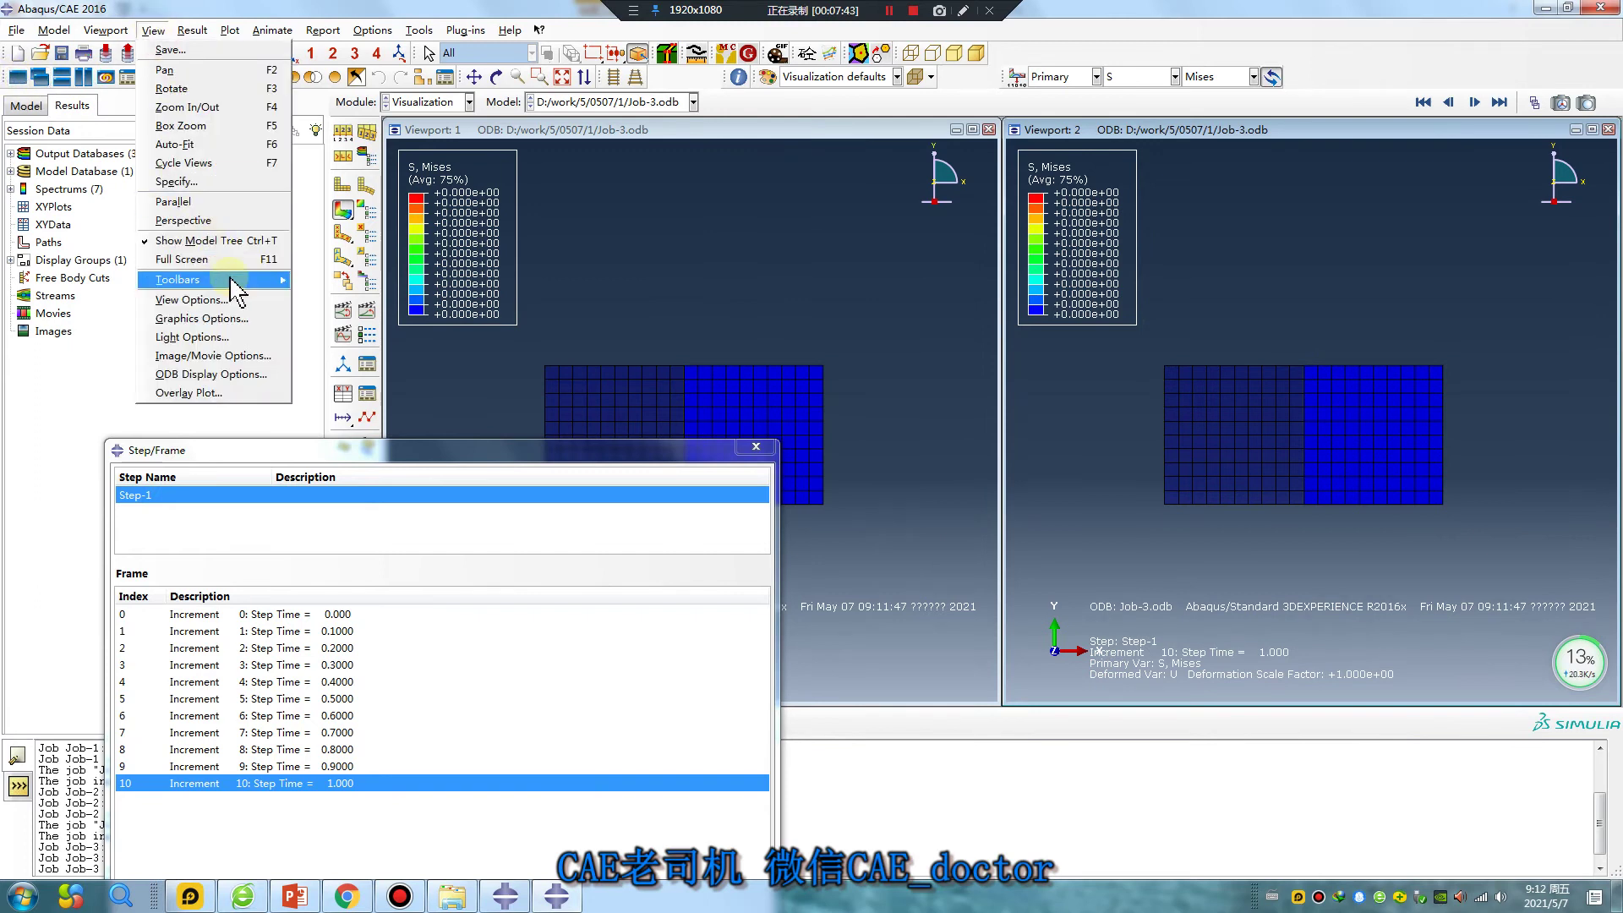
{"action": "mouse_move", "coordinate": [245, 280]}
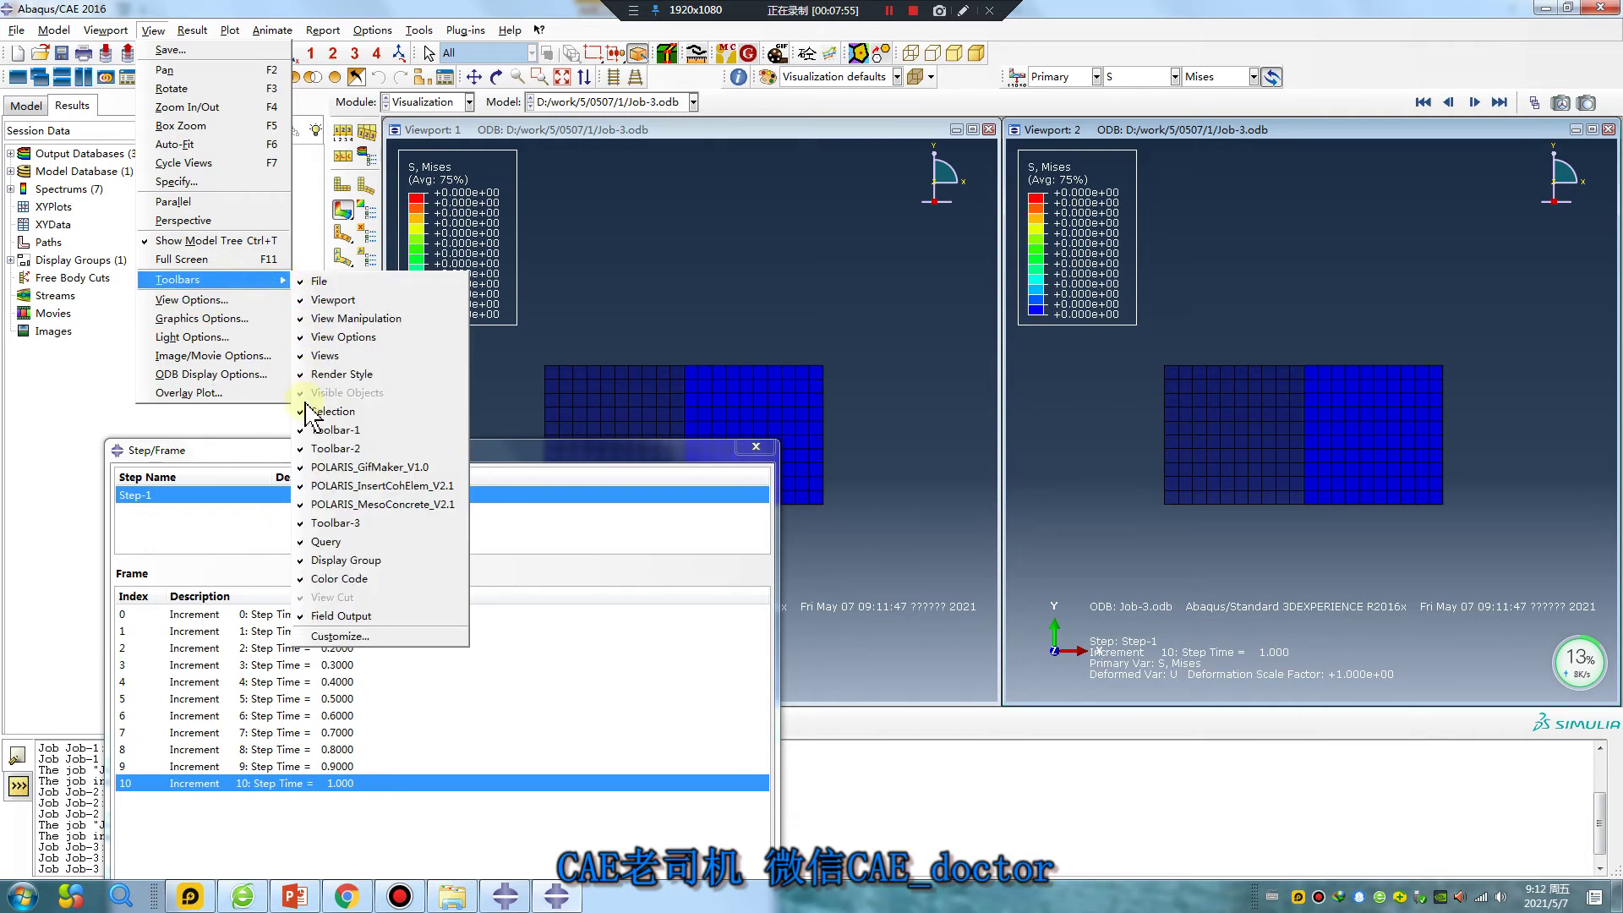
{"action": "left_click", "coordinate": [687, 257]}
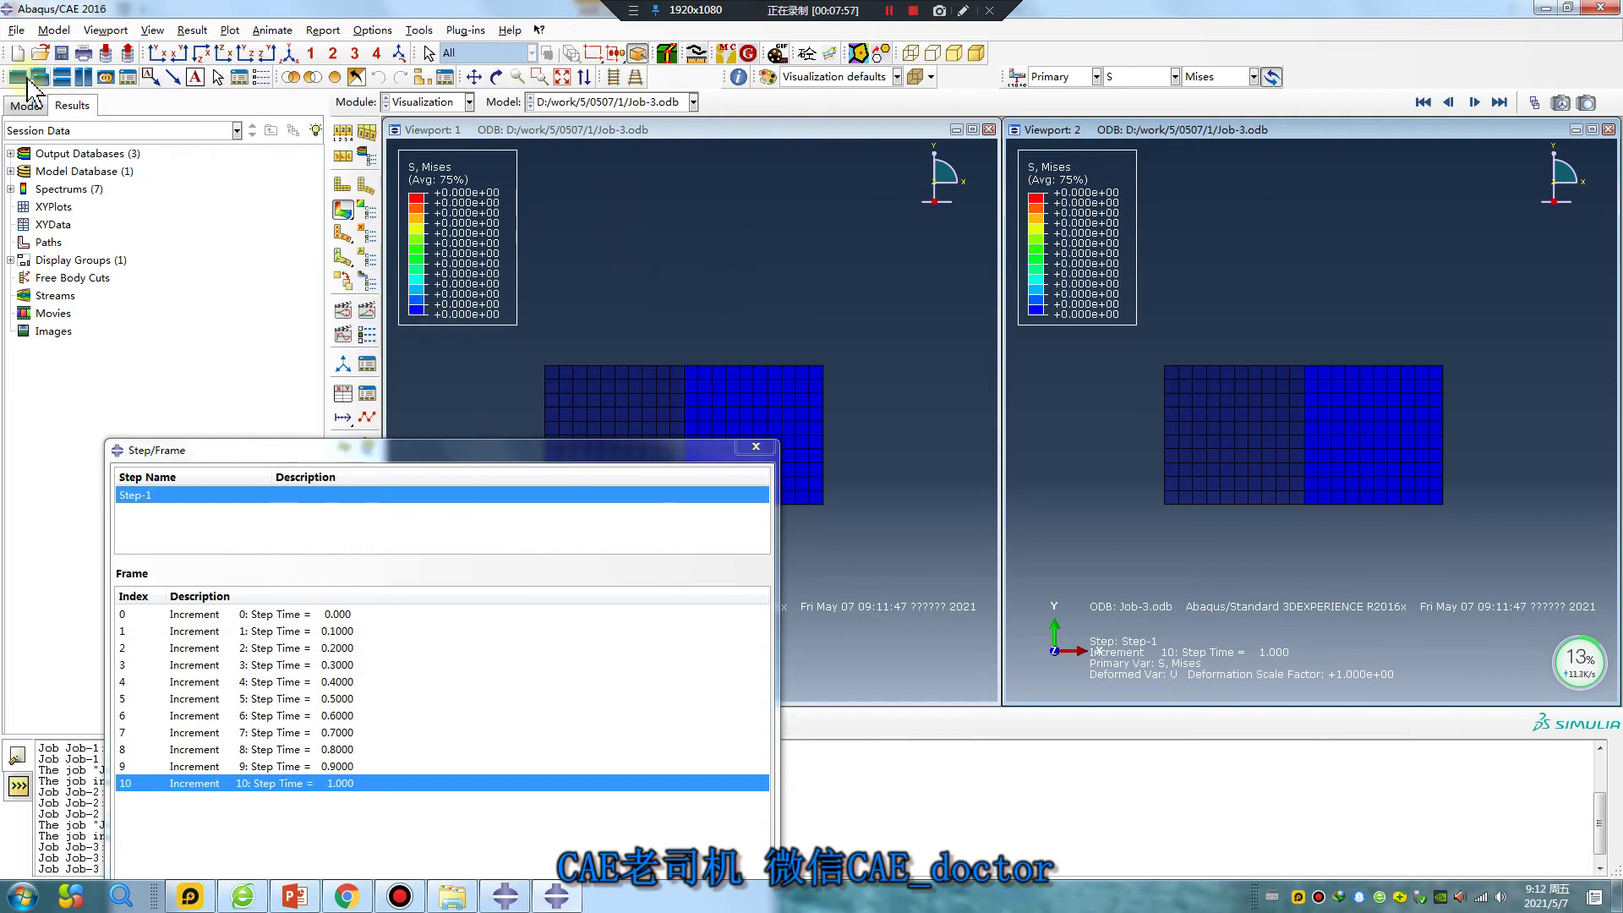
{"action": "left_click", "coordinate": [756, 447]}
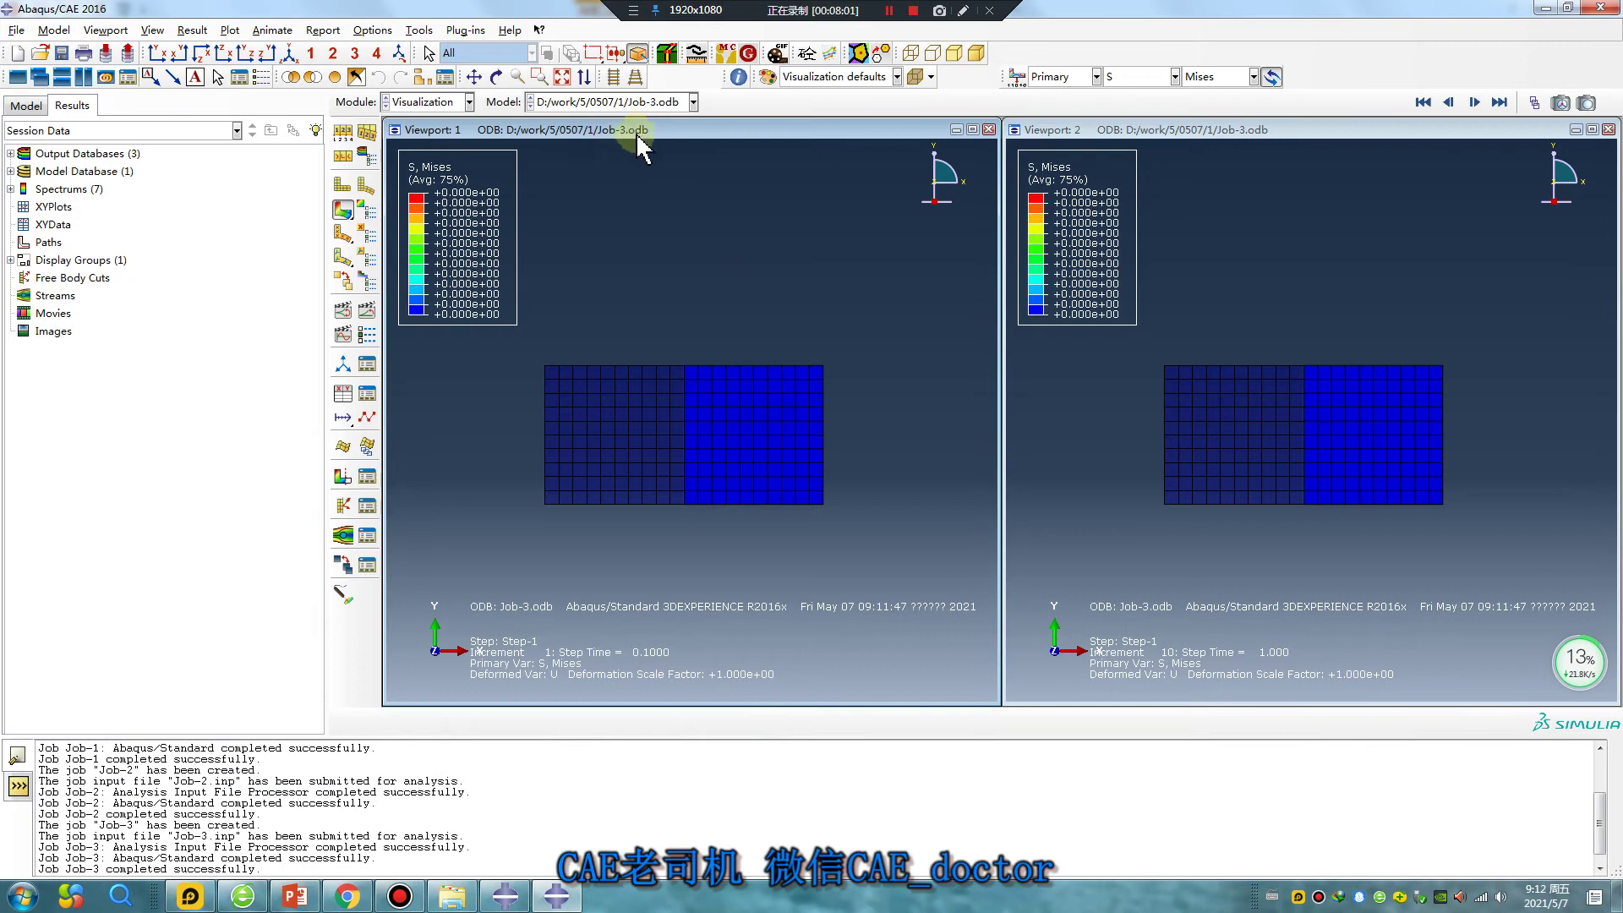
- Load the Job-2 results into Viewport 2 and display them as a deformed contour plot
{"action": "left_click", "coordinate": [691, 102]}
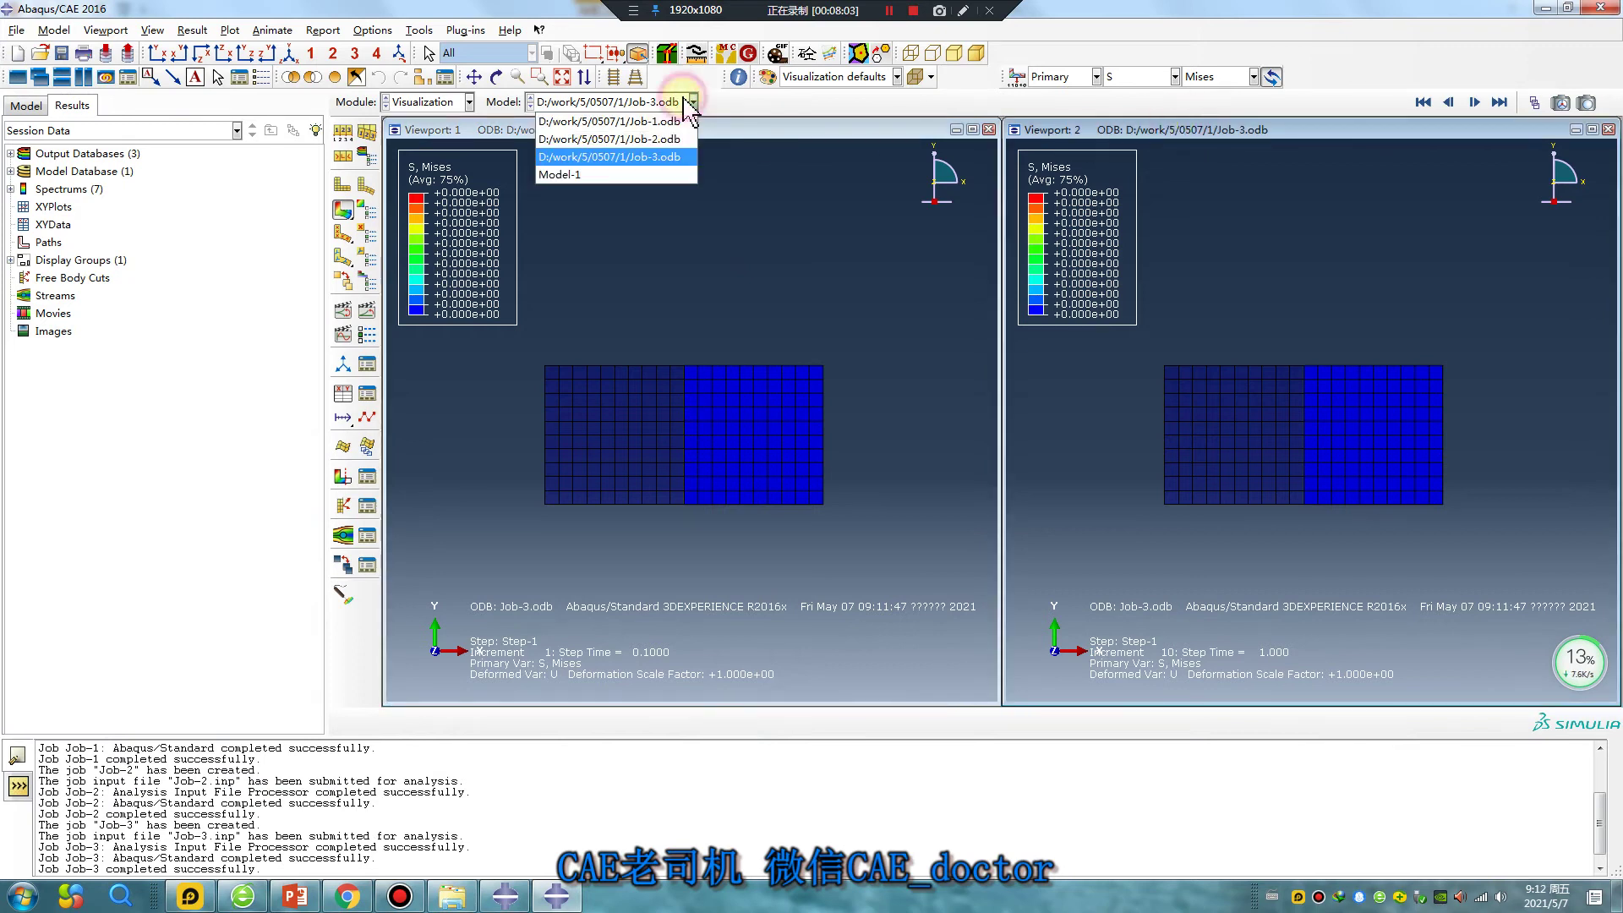
{"action": "left_click", "coordinate": [659, 138]}
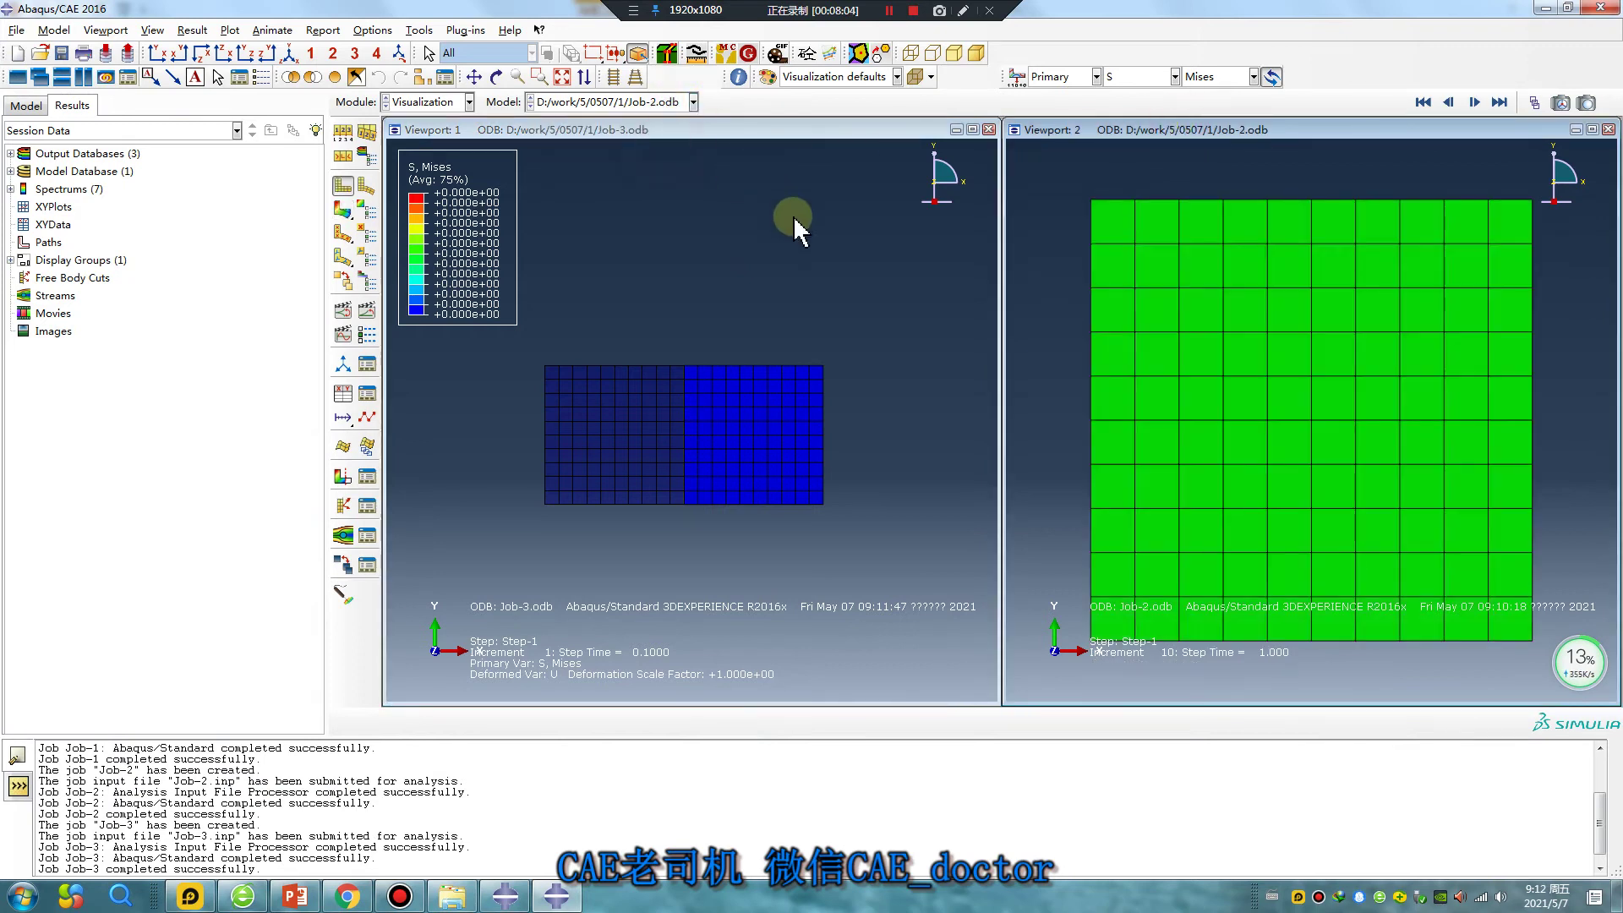
{"action": "left_click", "coordinate": [343, 212]}
{"action": "scroll", "coordinate": [818, 500], "scroll_direction": "down", "scroll_amount": 2}
{"action": "scroll", "coordinate": [1124, 448], "scroll_direction": "down", "scroll_amount": 3}
{"action": "left_click", "coordinate": [1097, 129]}
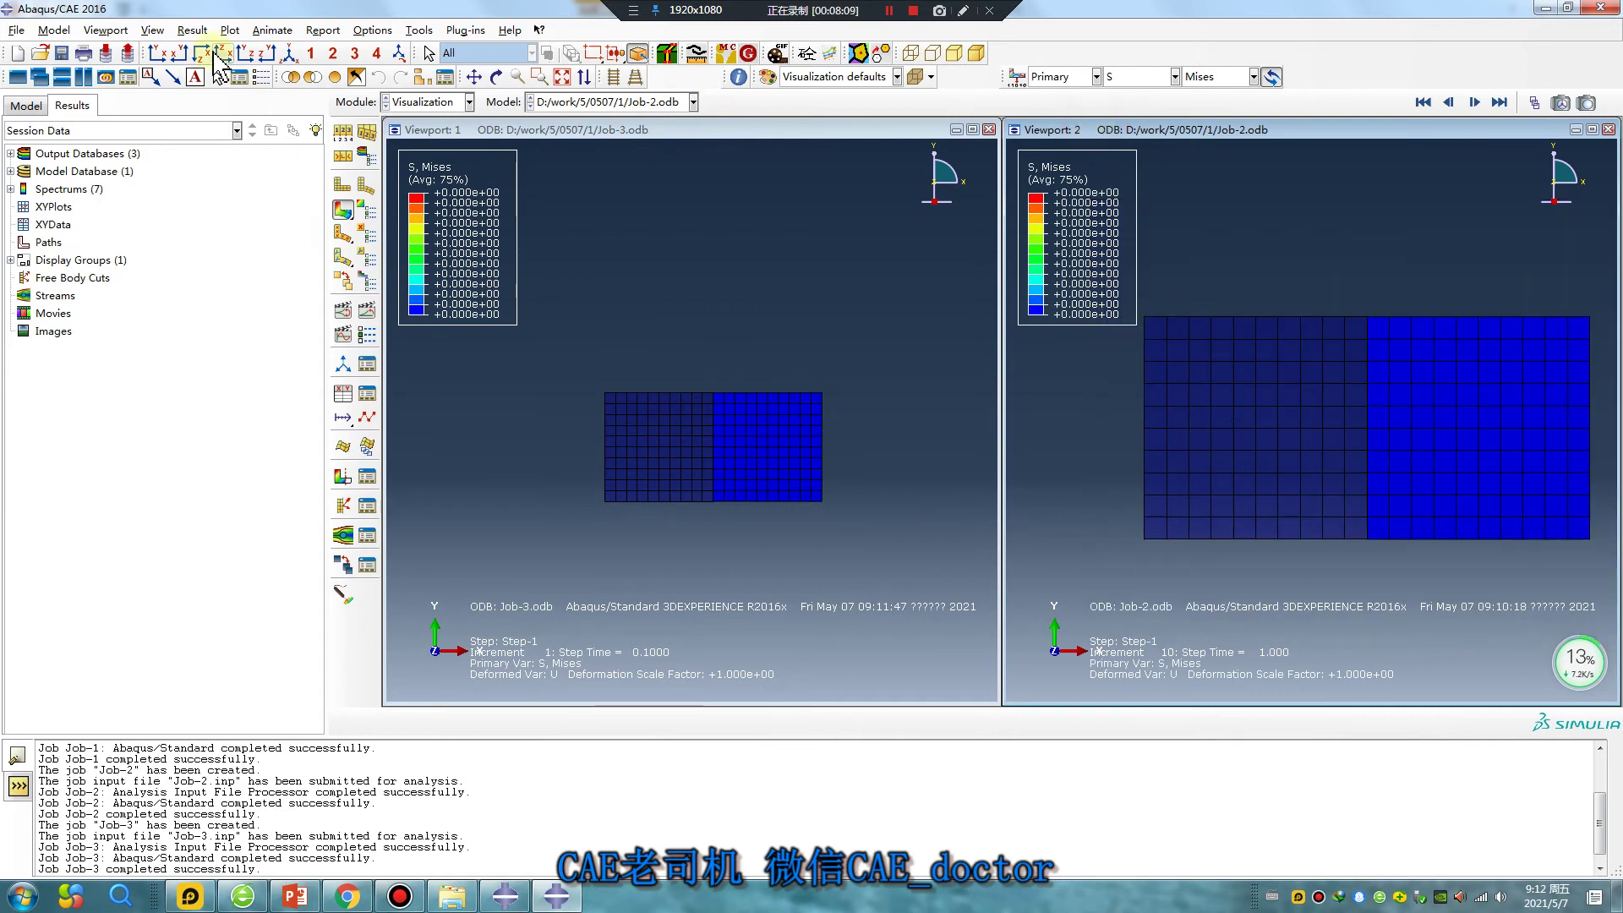
- Step through frames 0 to 10 of the Job-2 results to examine the deformation over time
{"action": "left_click", "coordinate": [152, 30]}
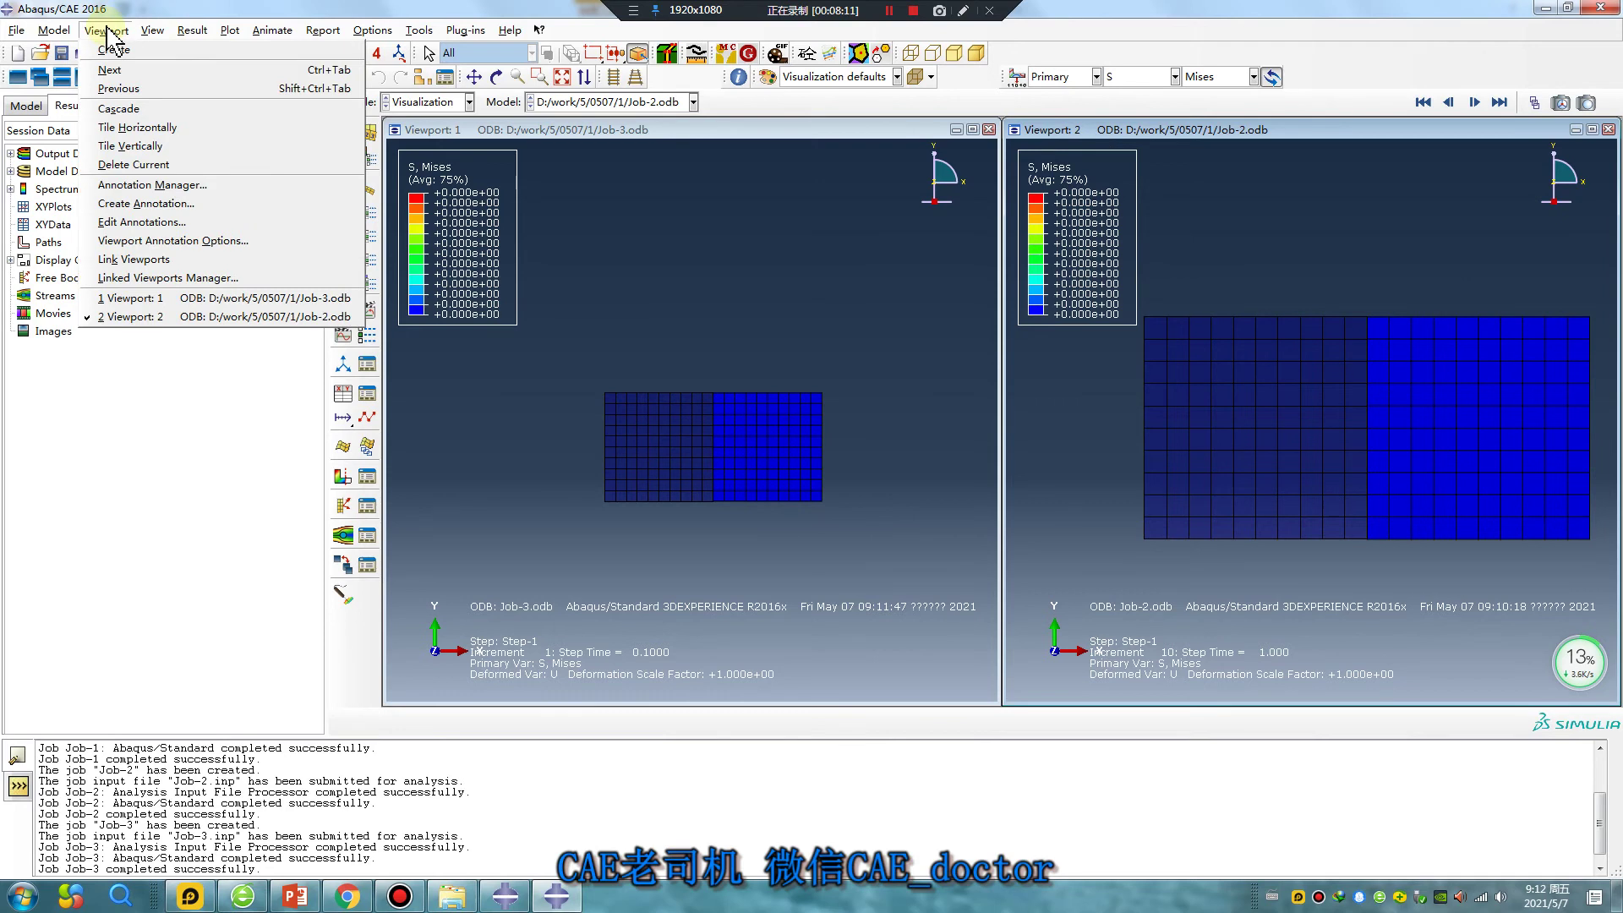
{"action": "left_click", "coordinate": [212, 49]}
{"action": "left_click", "coordinate": [342, 615]}
{"action": "left_click", "coordinate": [338, 632]}
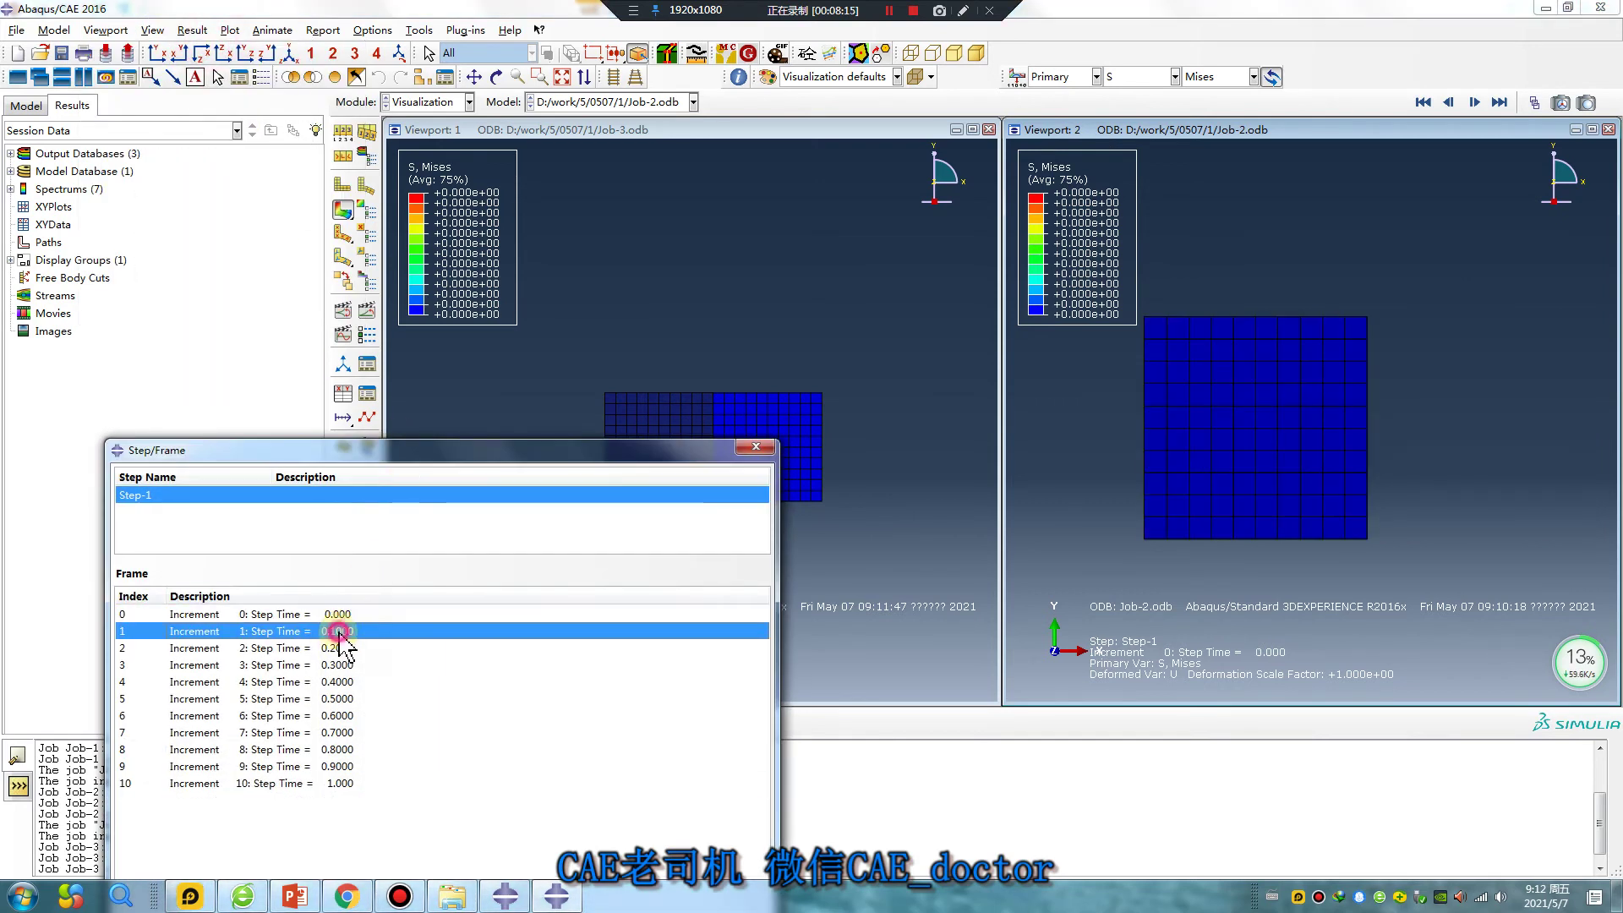
{"action": "left_click", "coordinate": [335, 648]}
{"action": "left_click", "coordinate": [338, 665]}
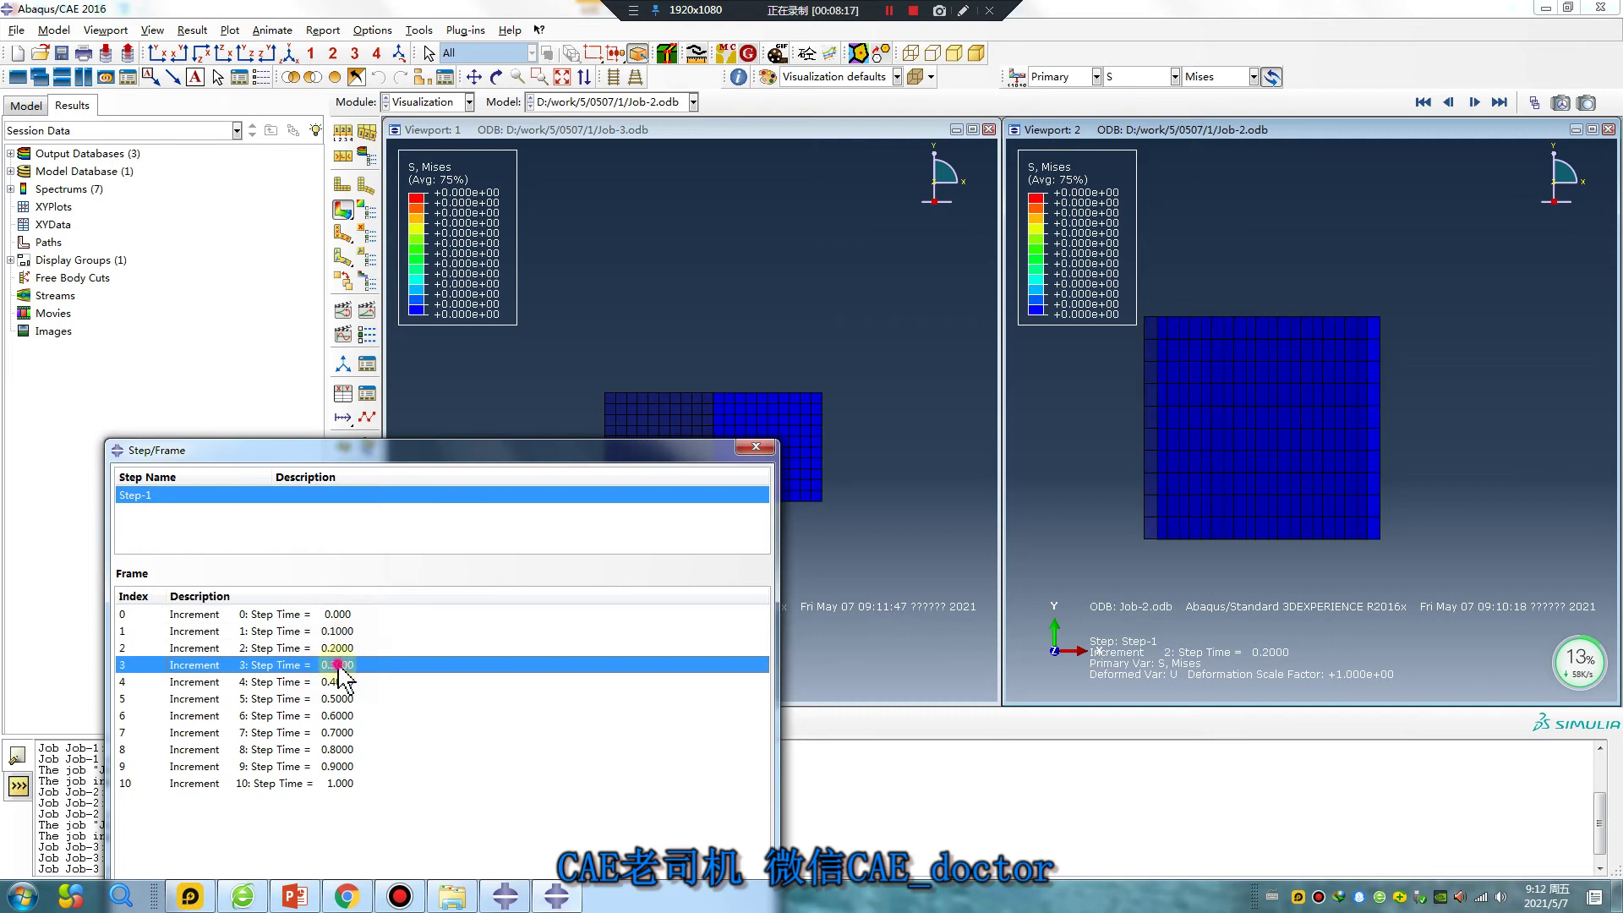
{"action": "left_click", "coordinate": [341, 681]}
{"action": "left_click", "coordinate": [342, 699]}
{"action": "left_click", "coordinate": [340, 716]}
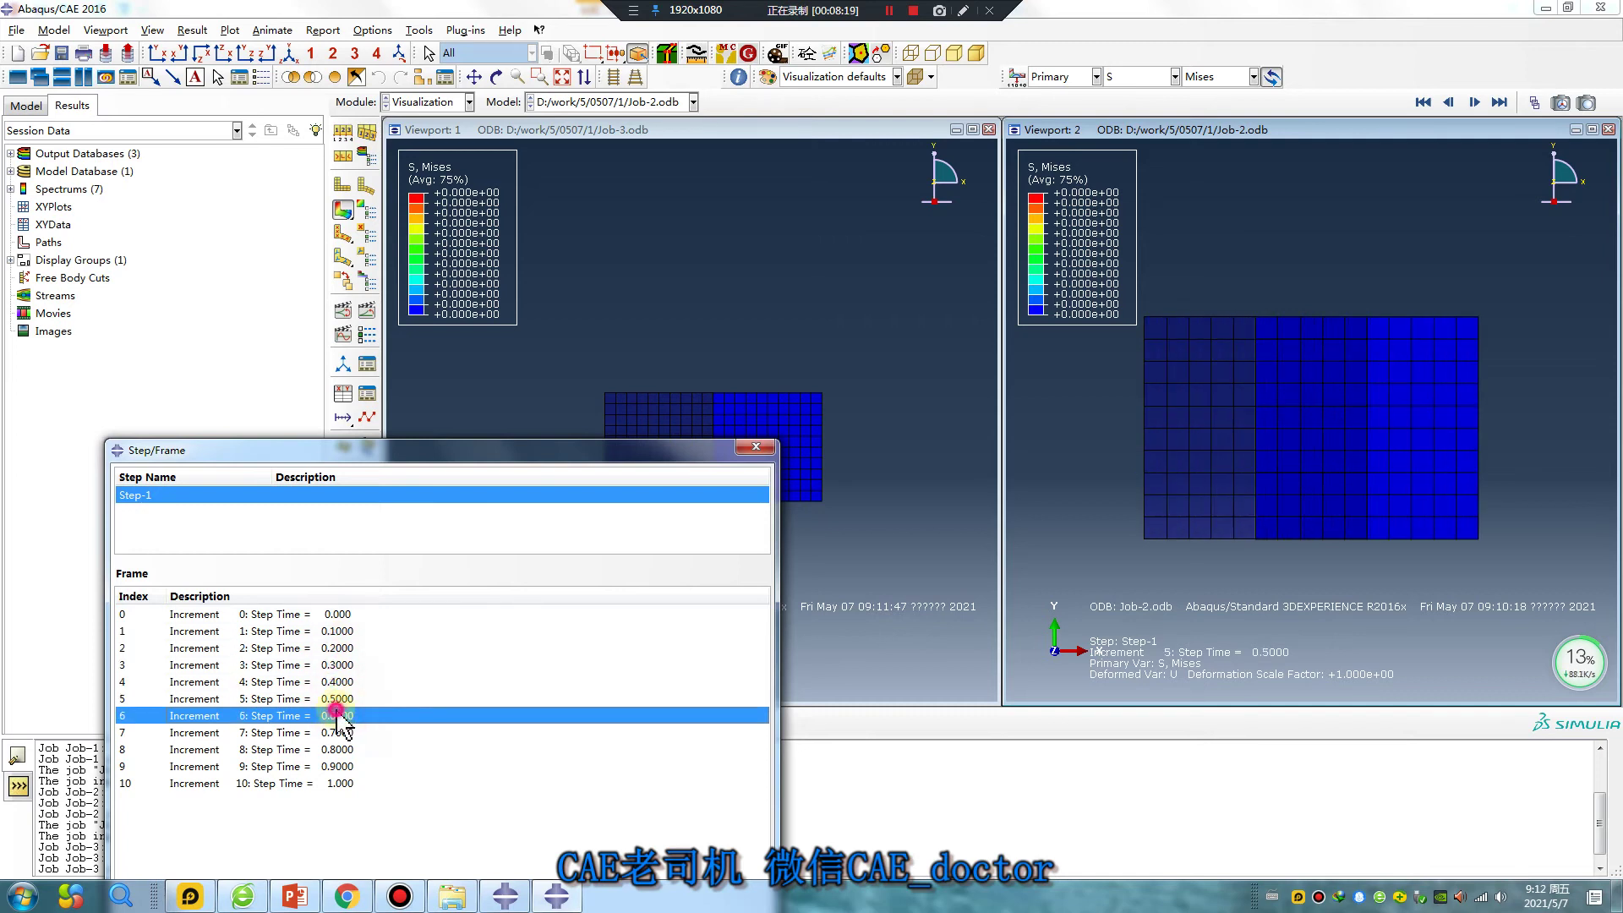
{"action": "left_click", "coordinate": [338, 733]}
{"action": "left_click", "coordinate": [338, 750]}
{"action": "left_click", "coordinate": [340, 767]}
{"action": "left_click", "coordinate": [343, 784]}
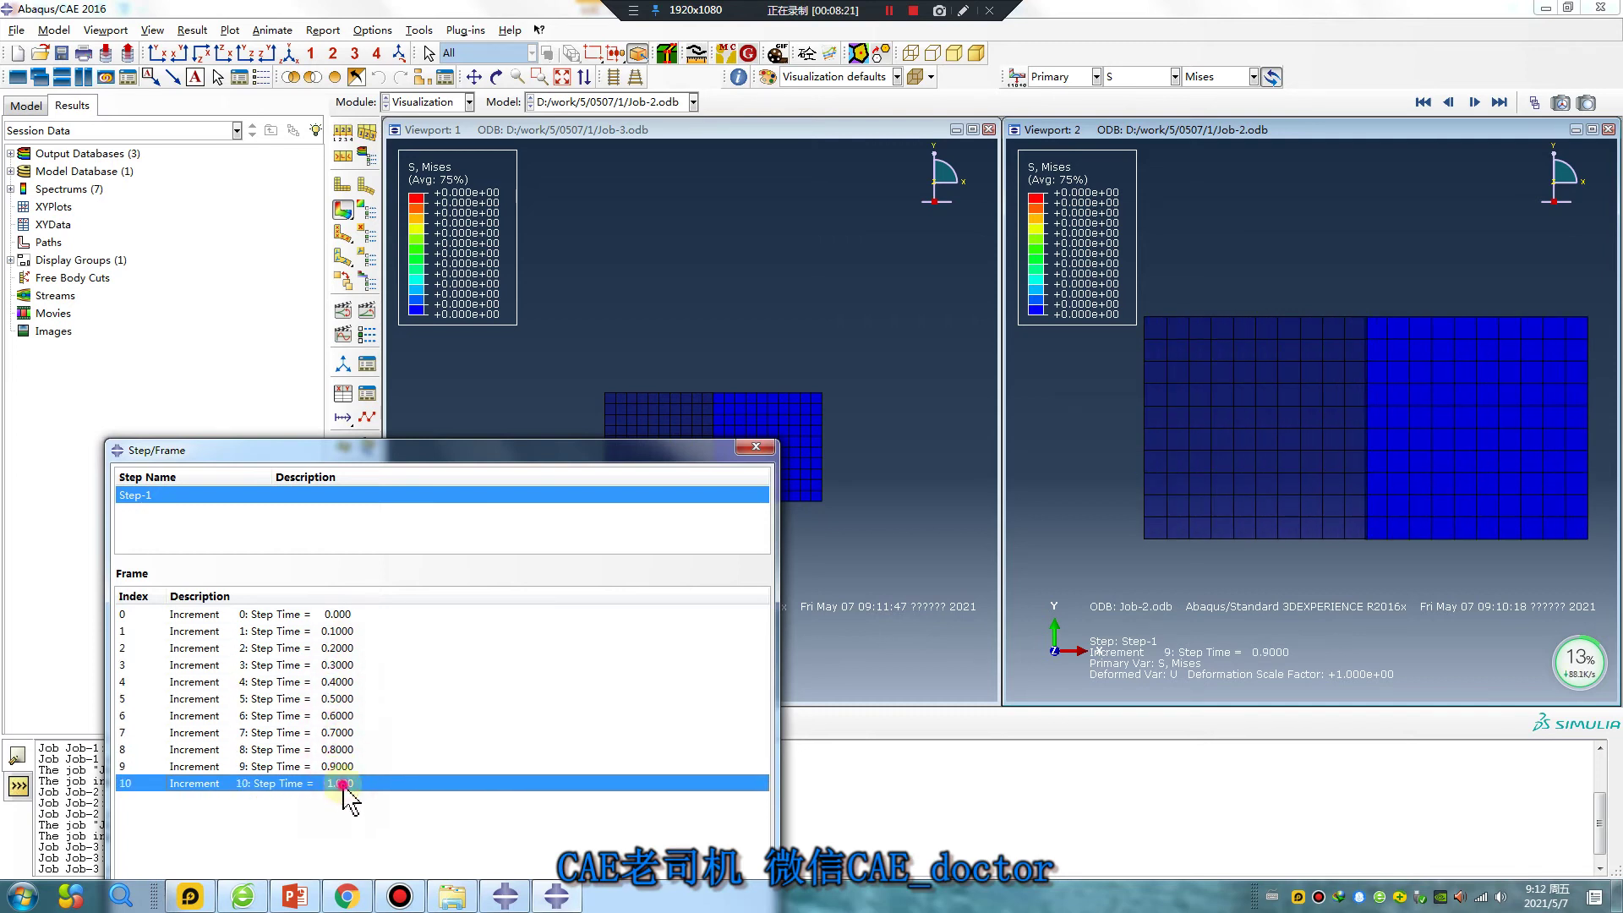
{"action": "left_click", "coordinate": [755, 448]}
{"action": "left_click", "coordinate": [790, 425]}
{"action": "left_click", "coordinate": [610, 448]}
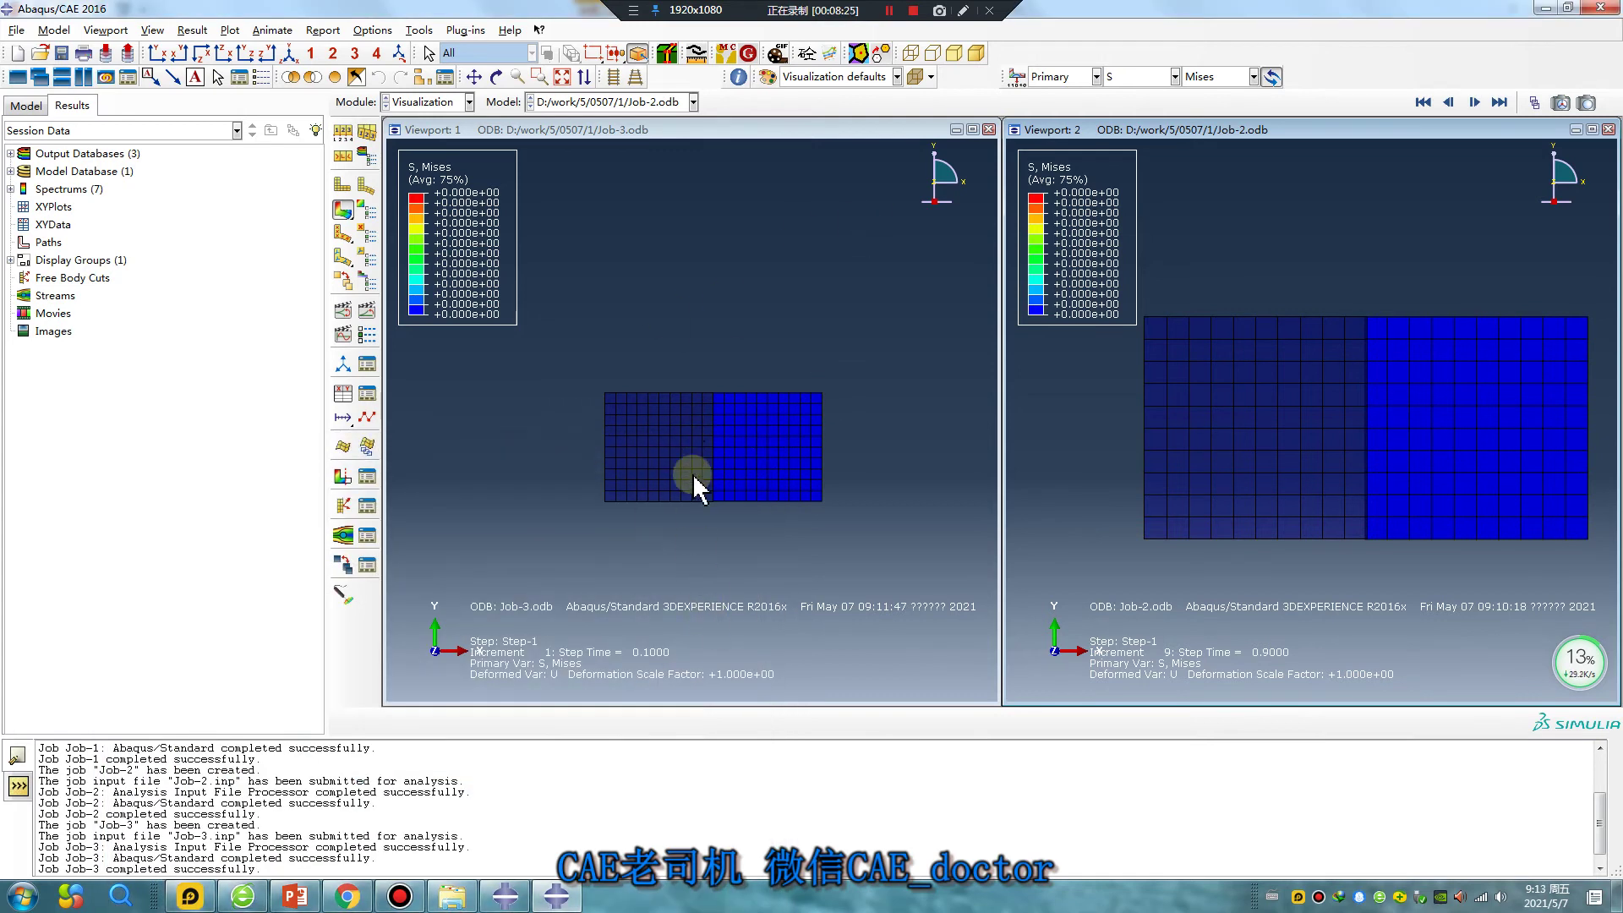
- Play the time history animation in Viewport 2 and Viewport 1, stop it, and make Viewport 1 current
{"action": "left_click", "coordinate": [366, 310]}
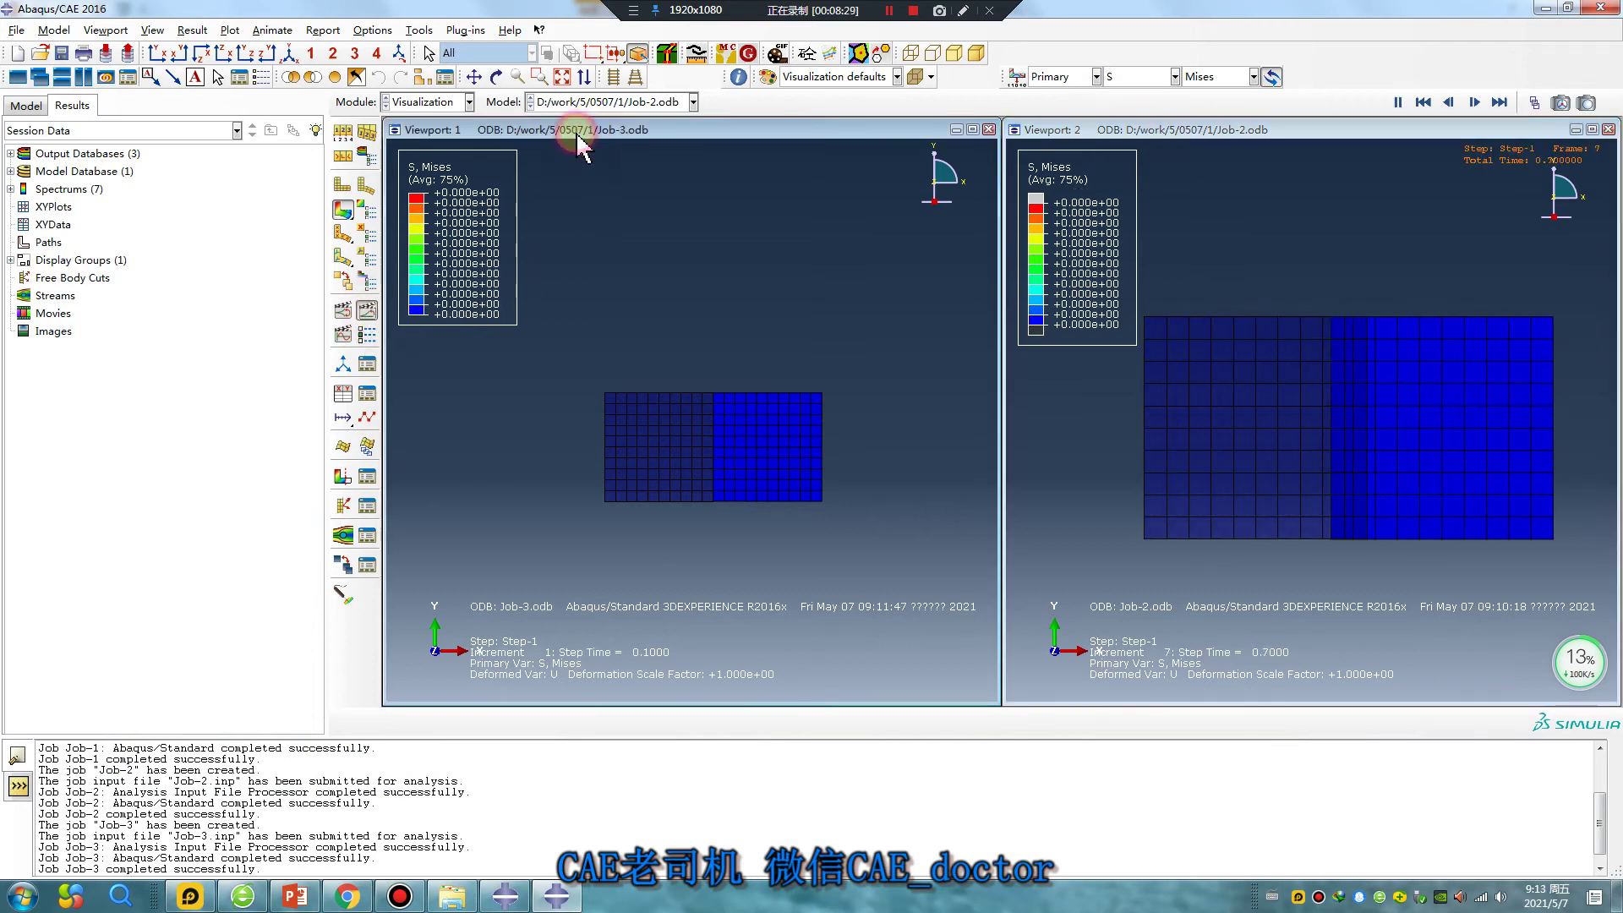
{"action": "left_click", "coordinate": [367, 311]}
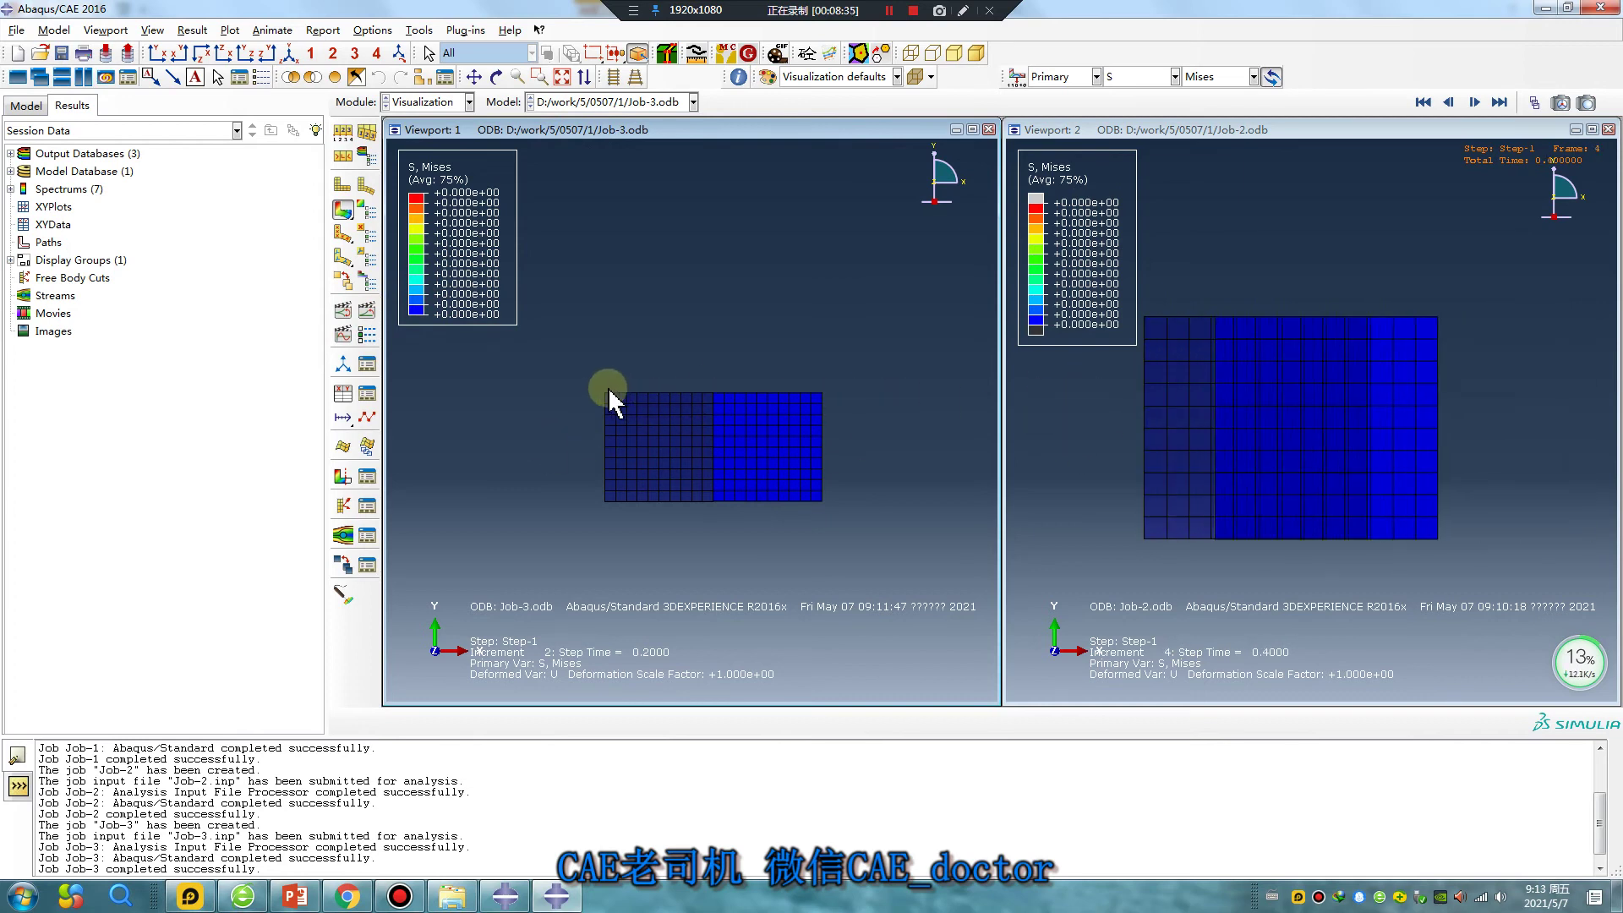
{"action": "left_click", "coordinate": [1069, 123]}
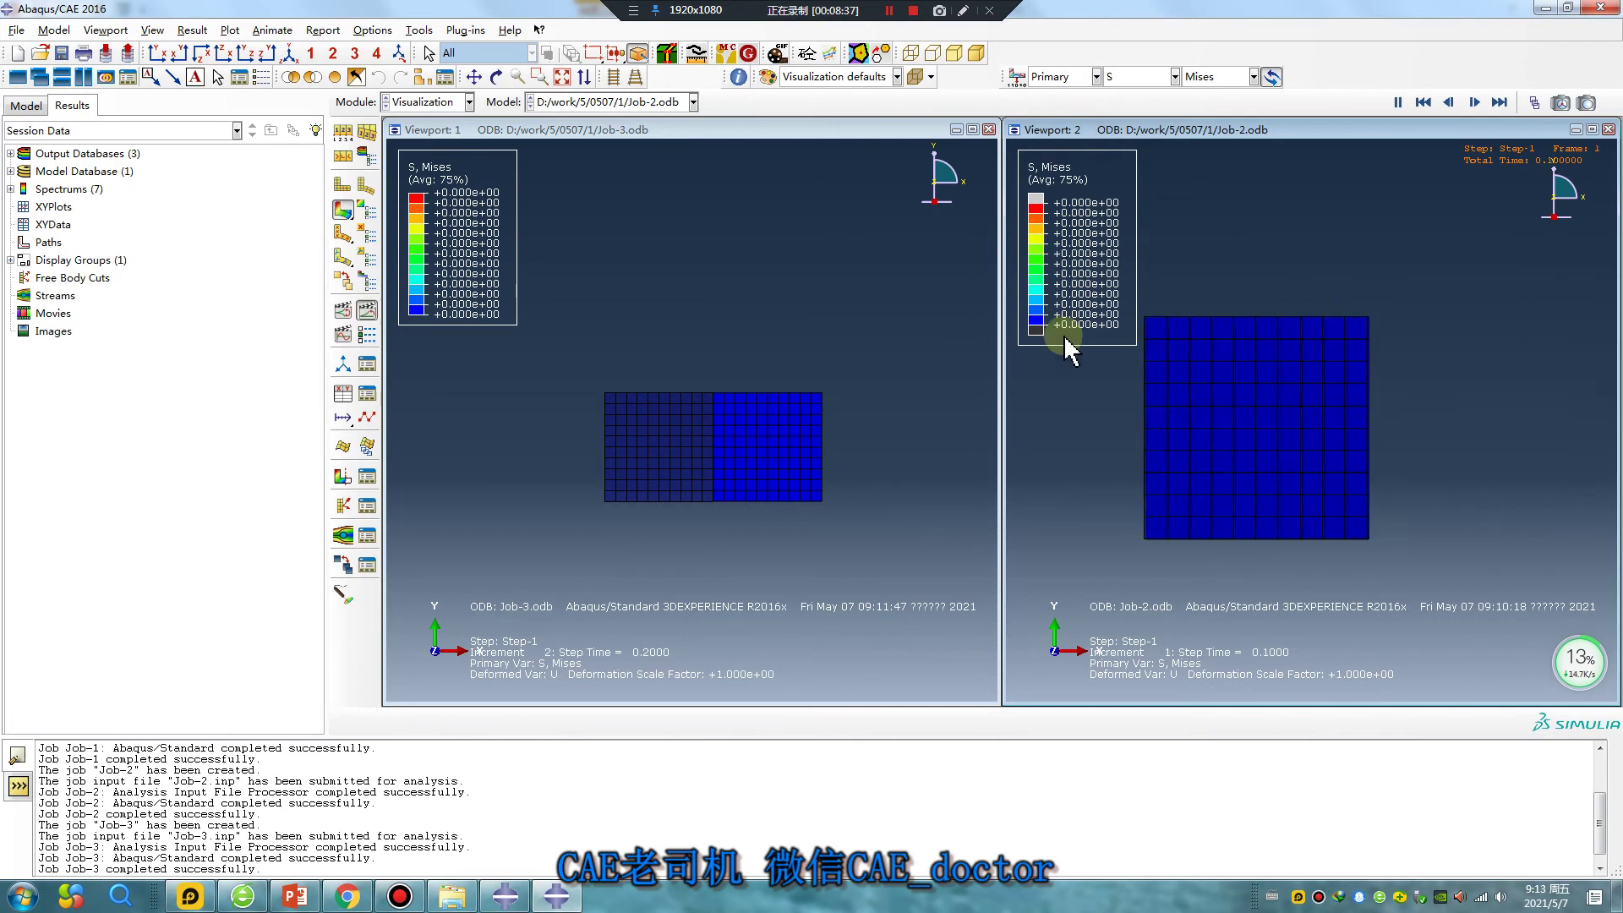
{"action": "left_click", "coordinate": [367, 312]}
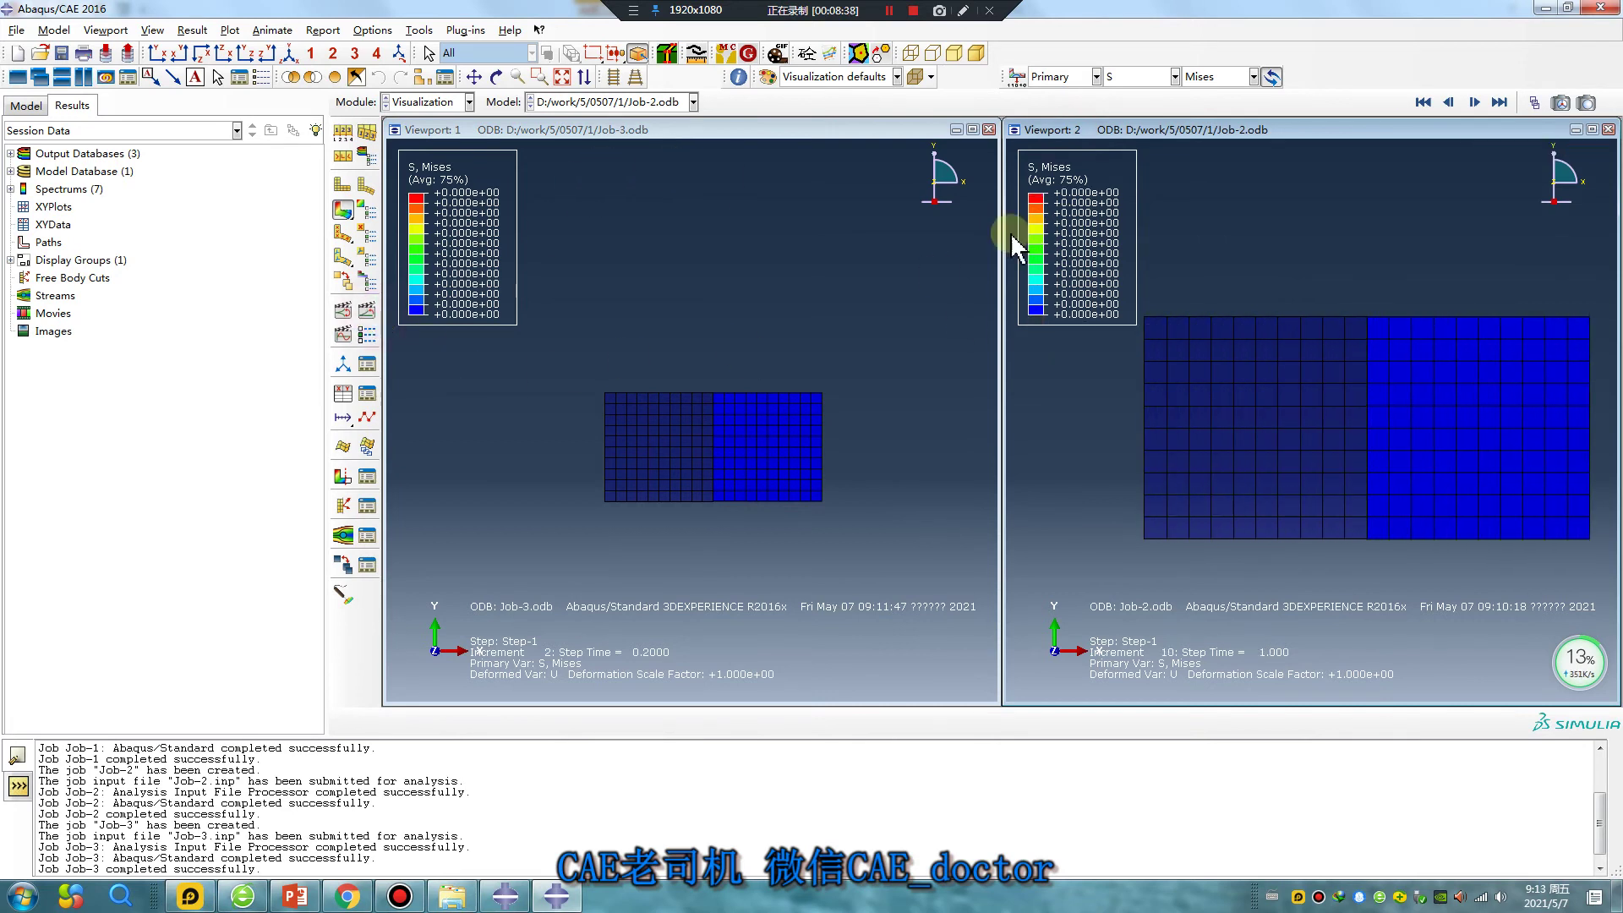
{"action": "left_click", "coordinate": [715, 130]}
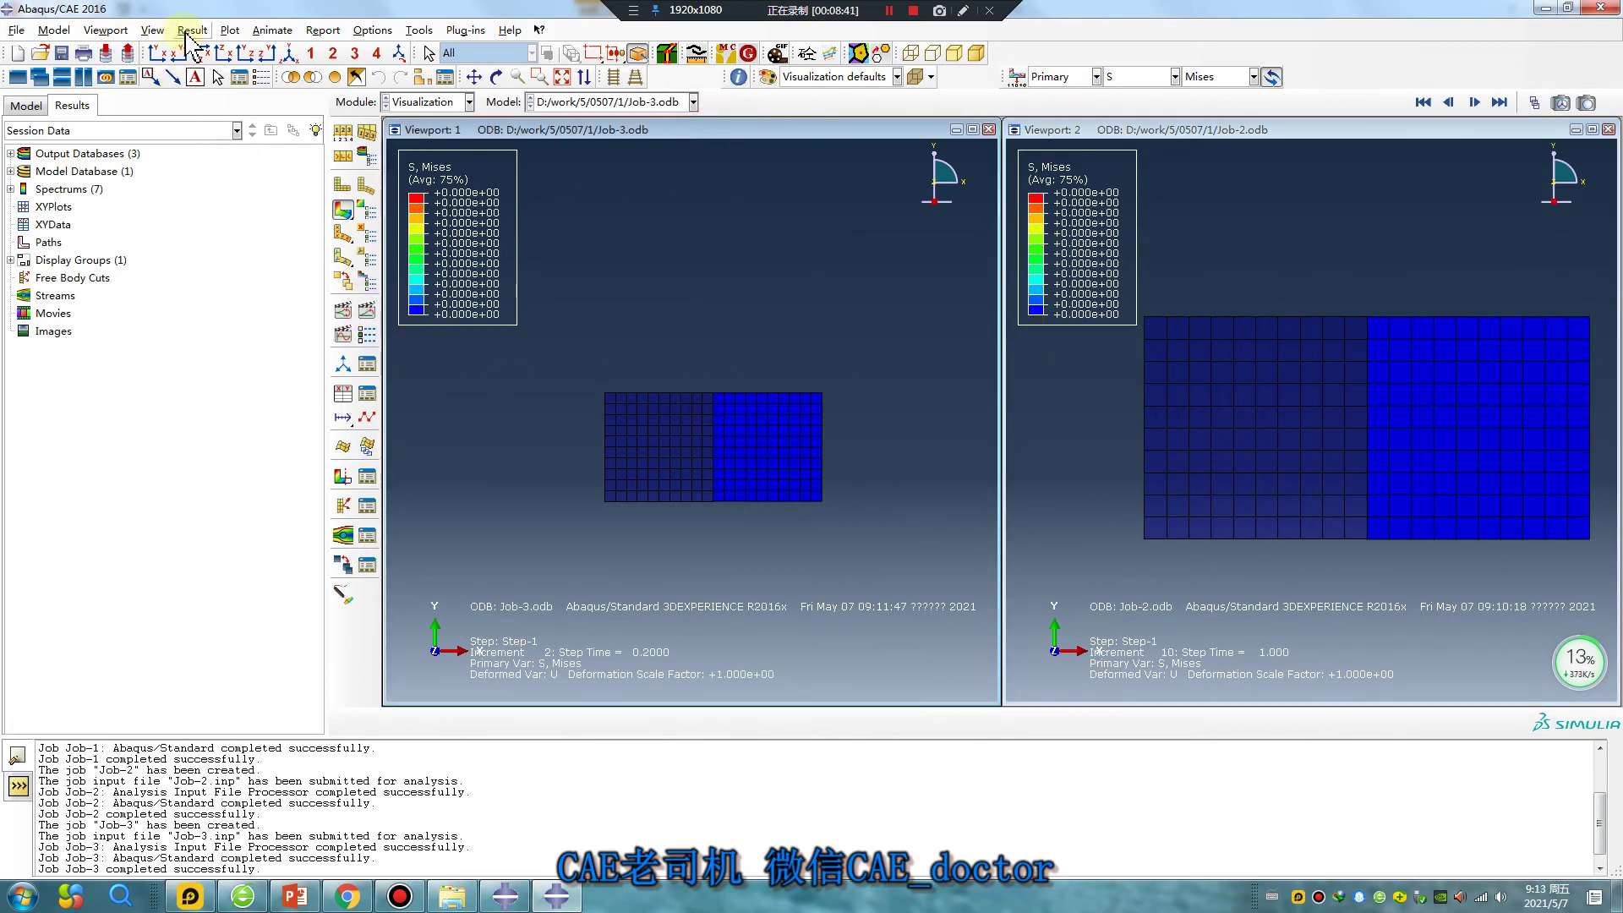
- Examine the Job-3 results in Viewport 1 at frame 0 and frame 1 of Step-1
{"action": "left_click", "coordinate": [187, 31]}
{"action": "left_click", "coordinate": [224, 50]}
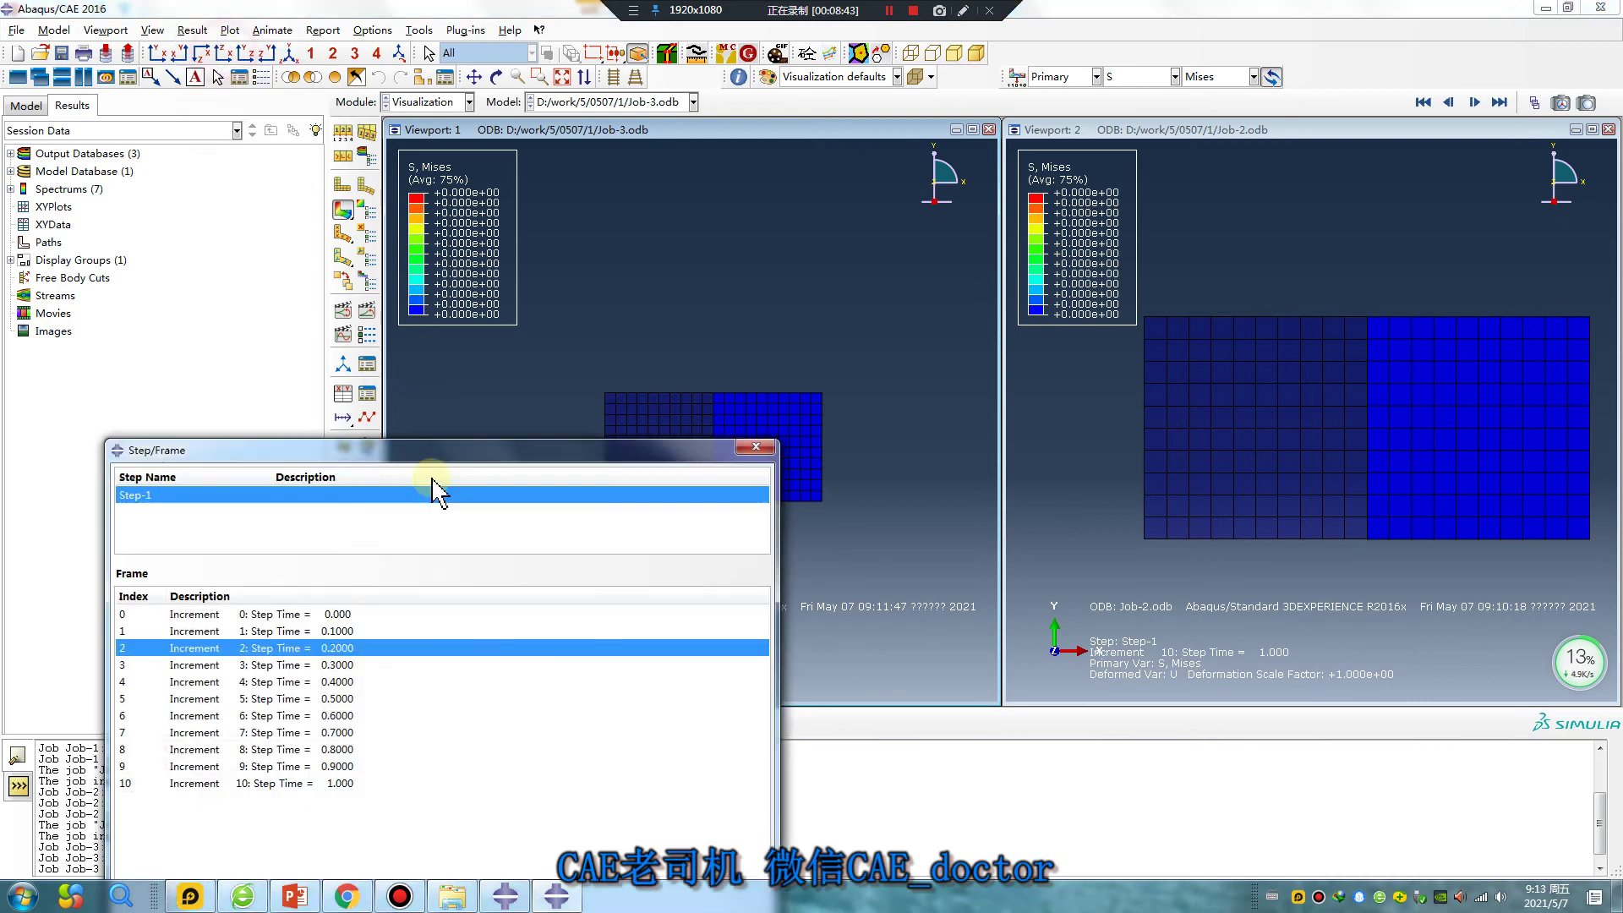
{"action": "left_click", "coordinate": [338, 614]}
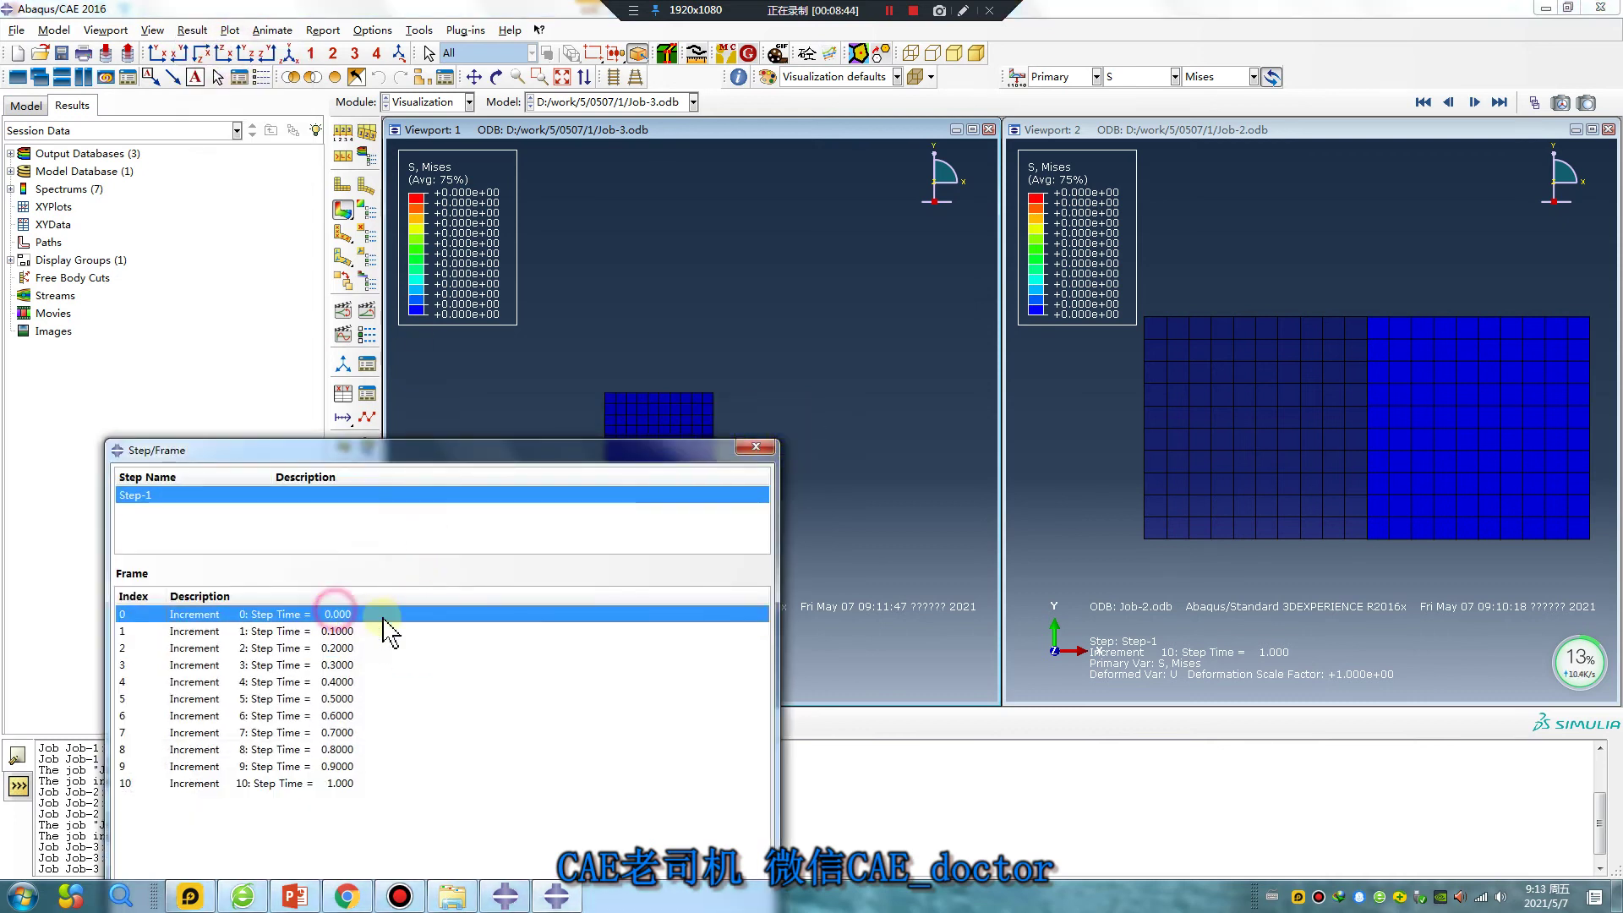
{"action": "left_click", "coordinate": [343, 632]}
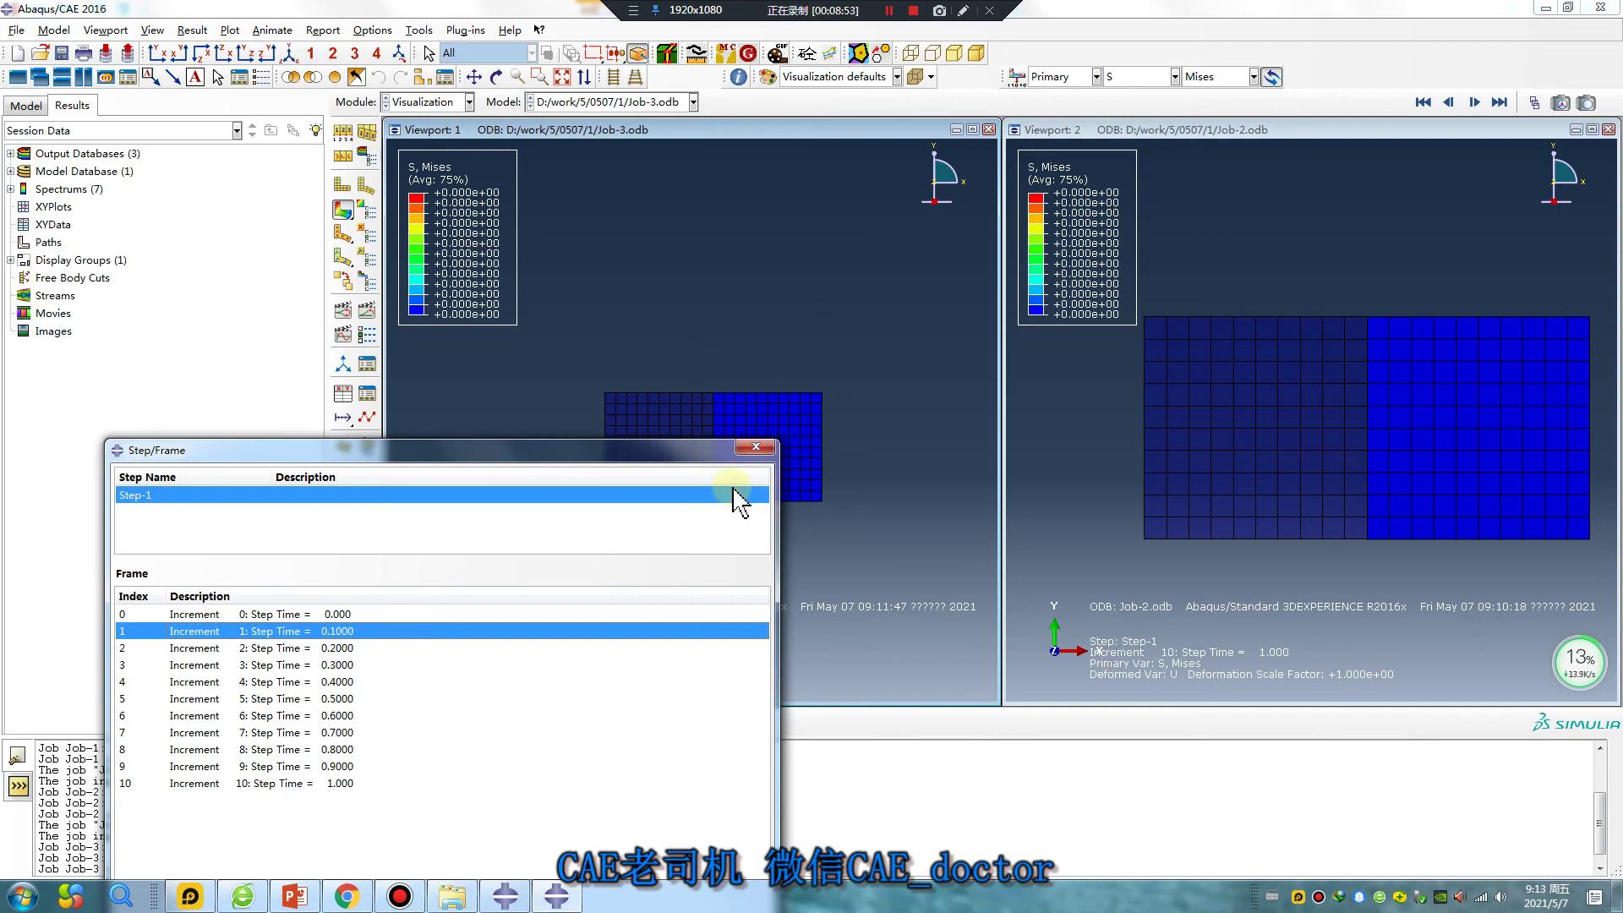
- Maximize Viewport 2, examine the Job-2 deformation at frames 0 to 6 and 10, and close the frame selection dialog
{"action": "double_click", "coordinate": [1195, 130]}
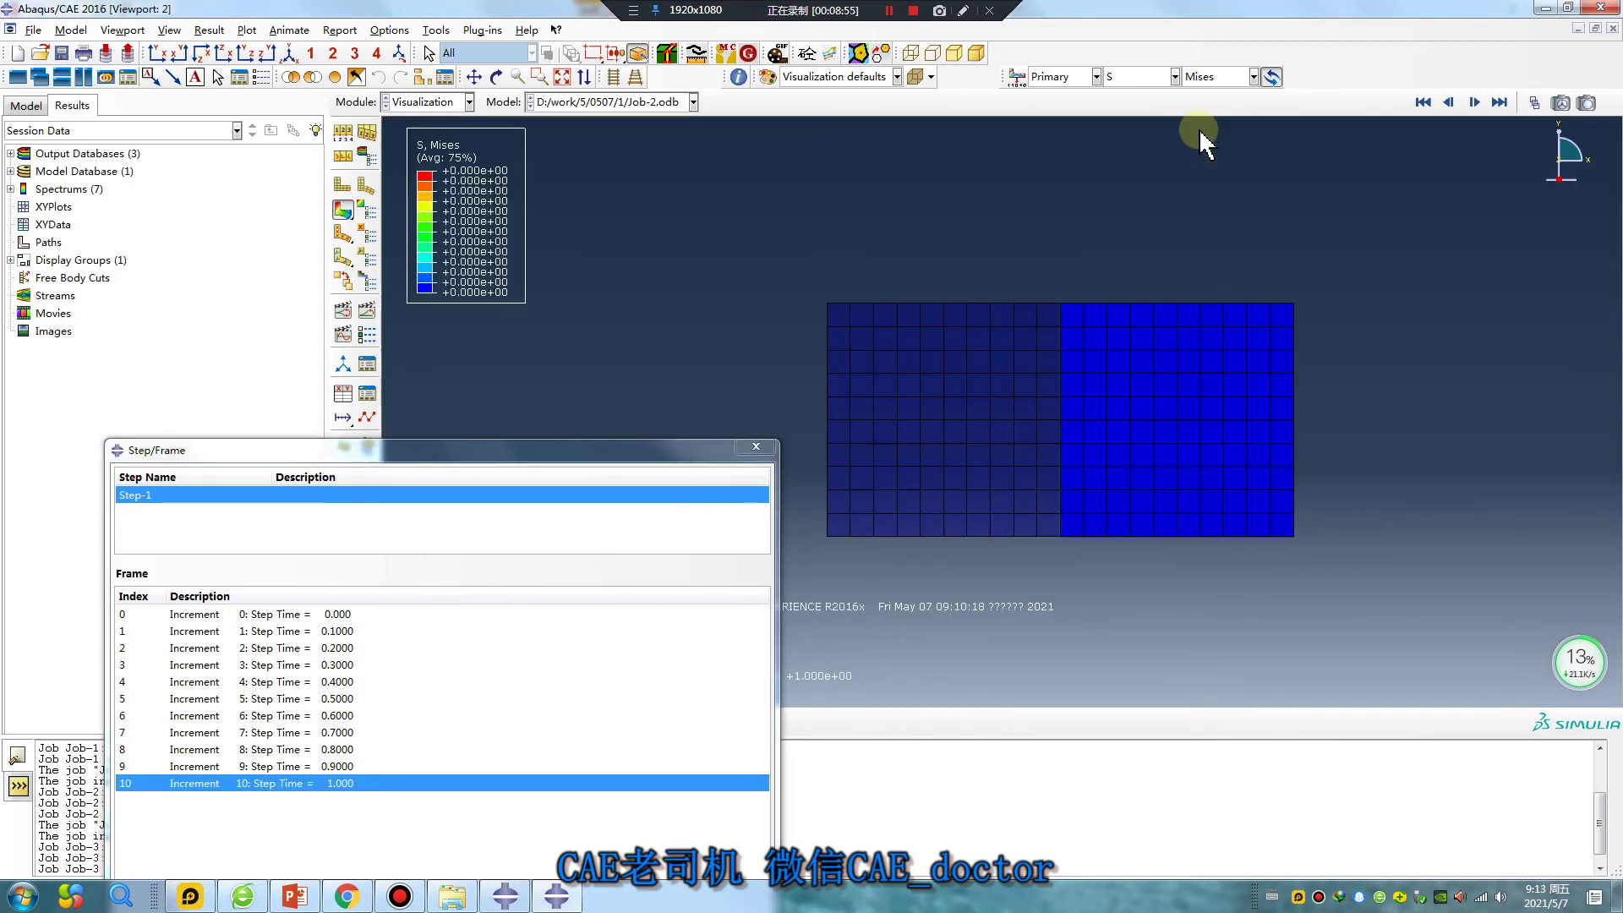
{"action": "left_click", "coordinate": [346, 615]}
{"action": "left_click", "coordinate": [346, 632]}
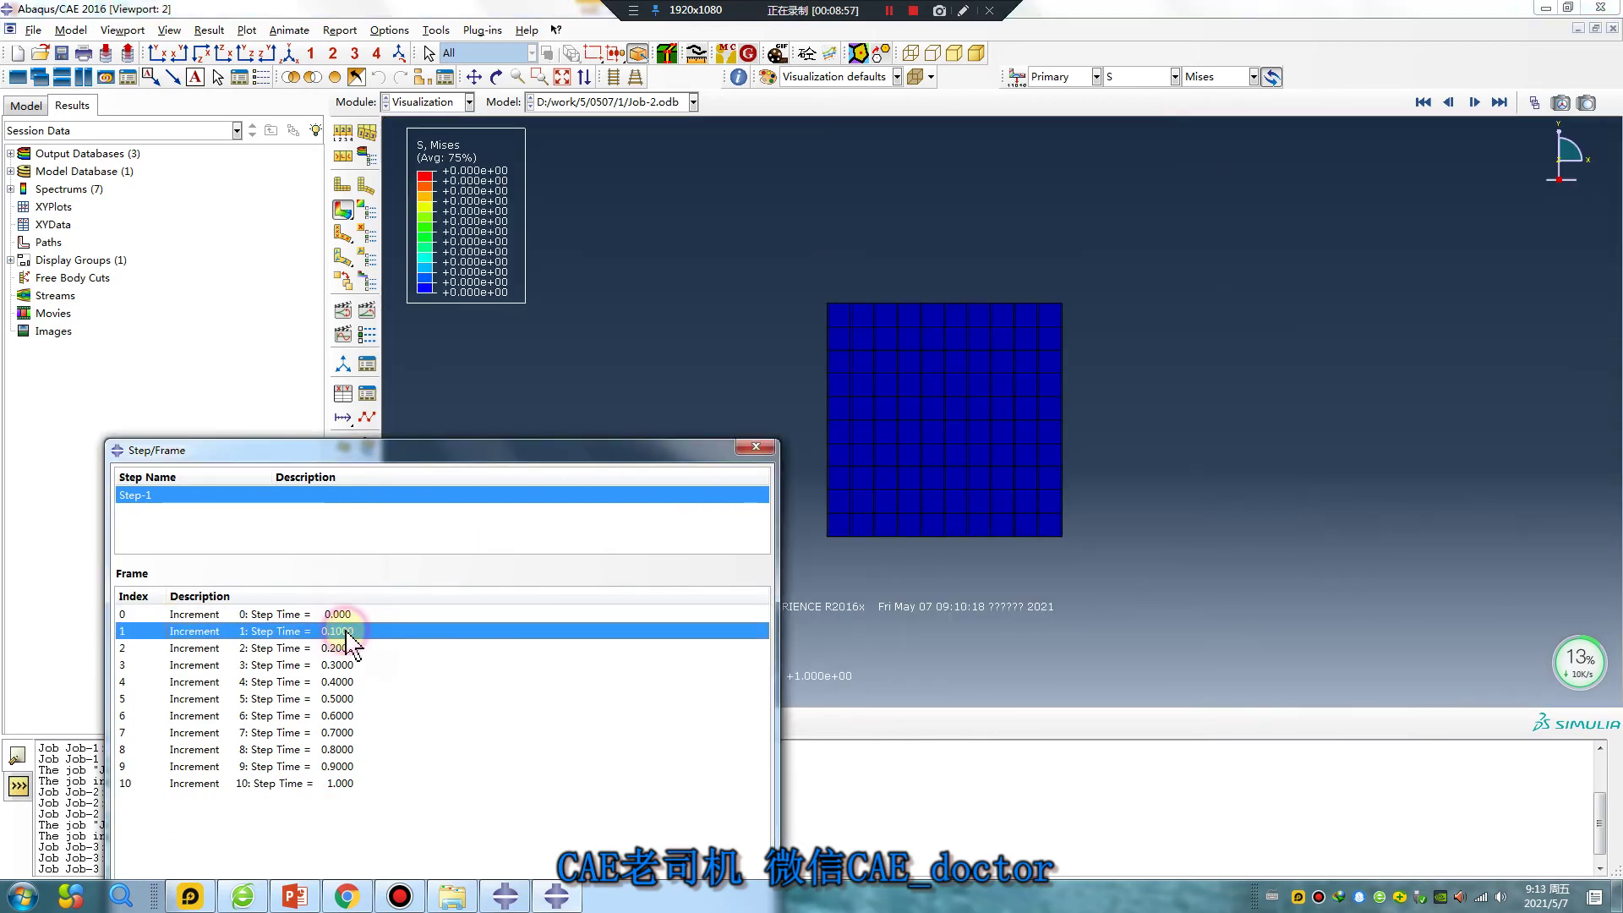
{"action": "left_click", "coordinate": [346, 648]}
{"action": "left_click", "coordinate": [346, 665]}
{"action": "left_click", "coordinate": [347, 682]}
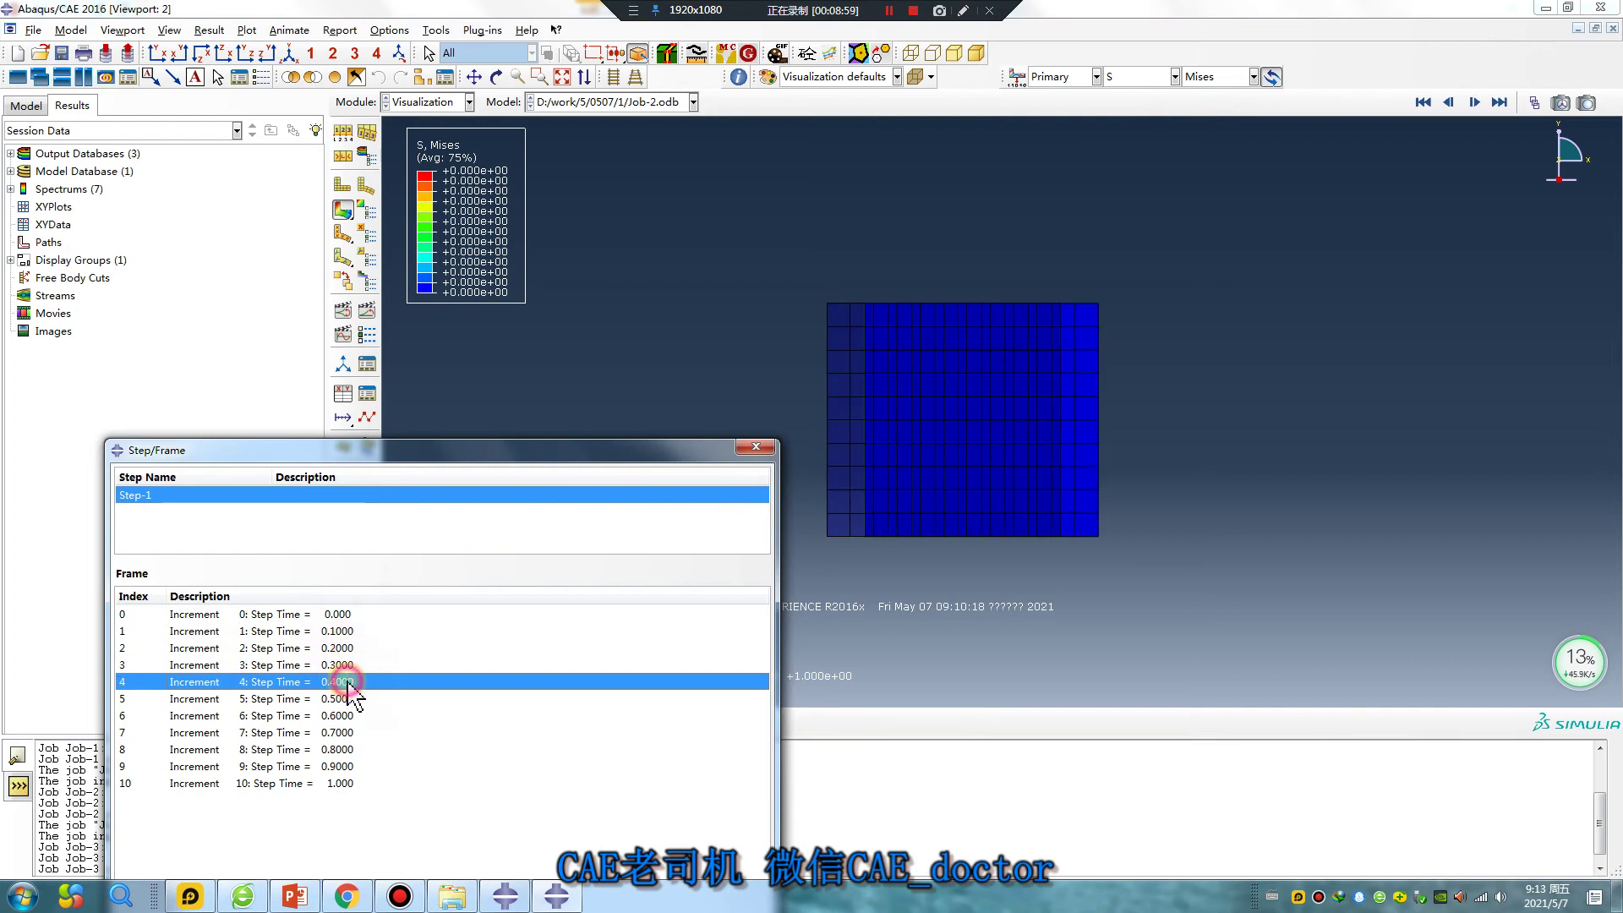
{"action": "left_click", "coordinate": [344, 699]}
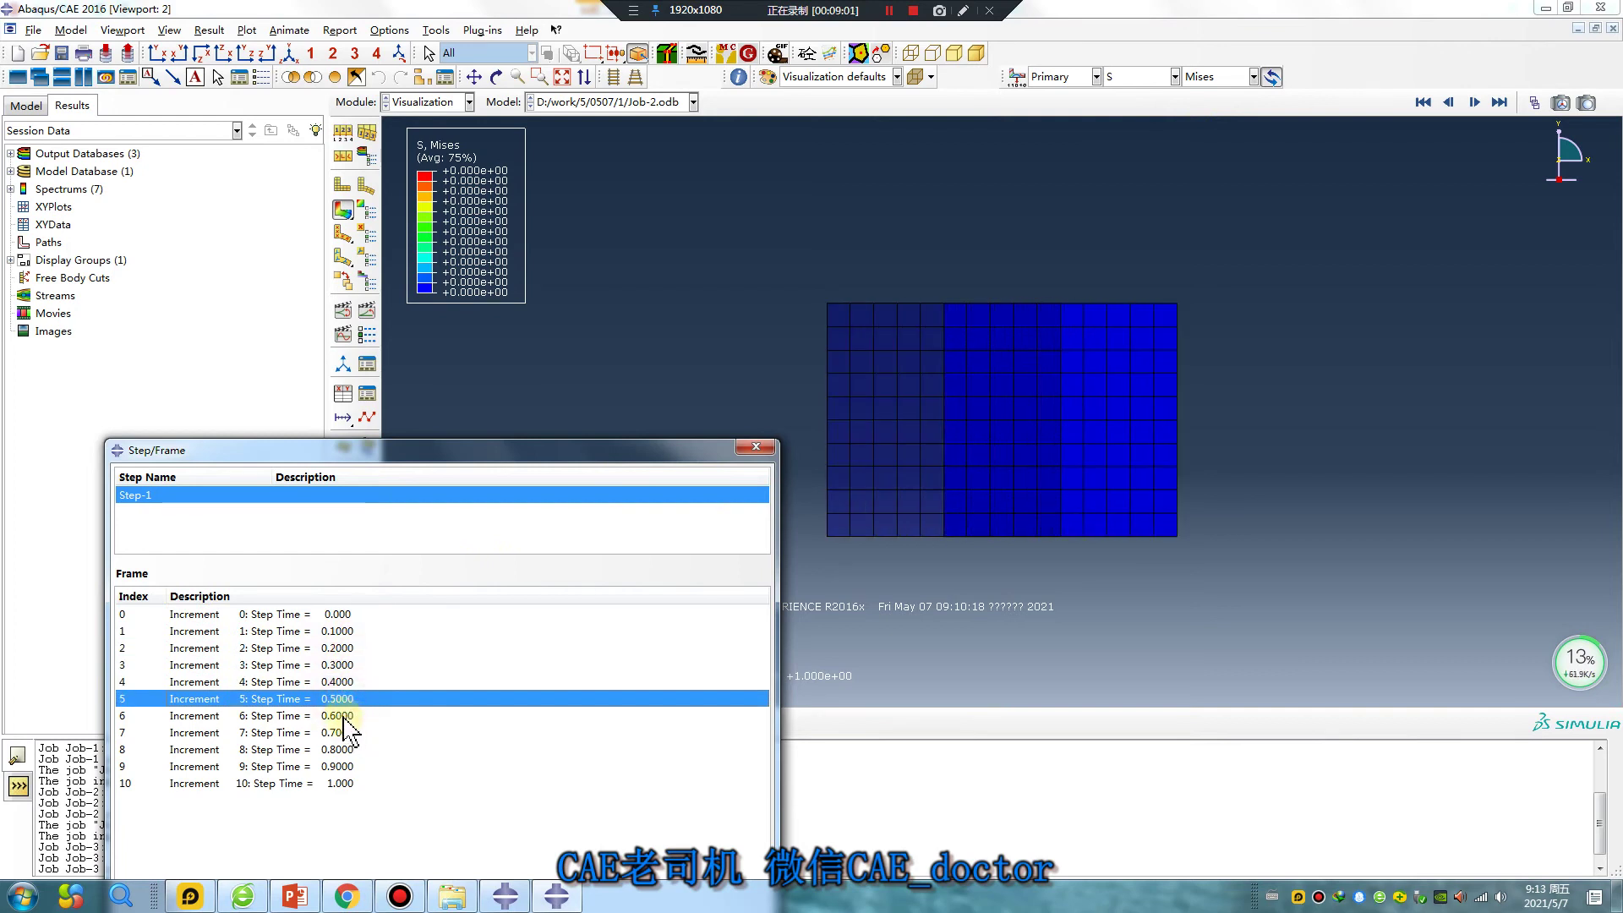
{"action": "left_click", "coordinate": [345, 715]}
{"action": "left_click", "coordinate": [341, 783]}
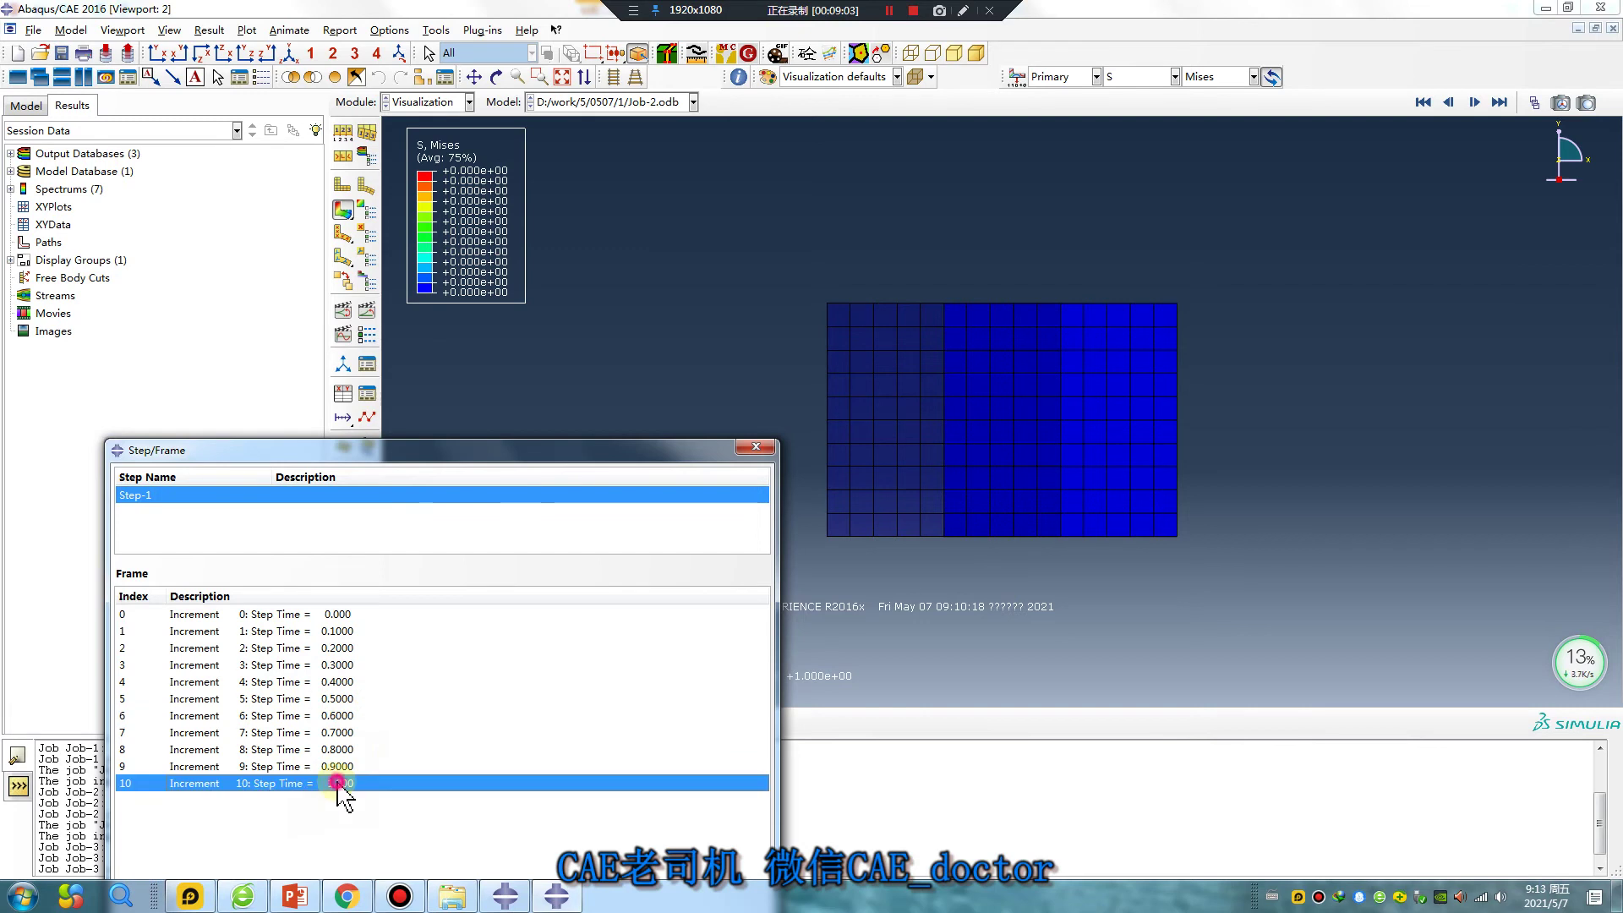
{"action": "left_click", "coordinate": [755, 447]}
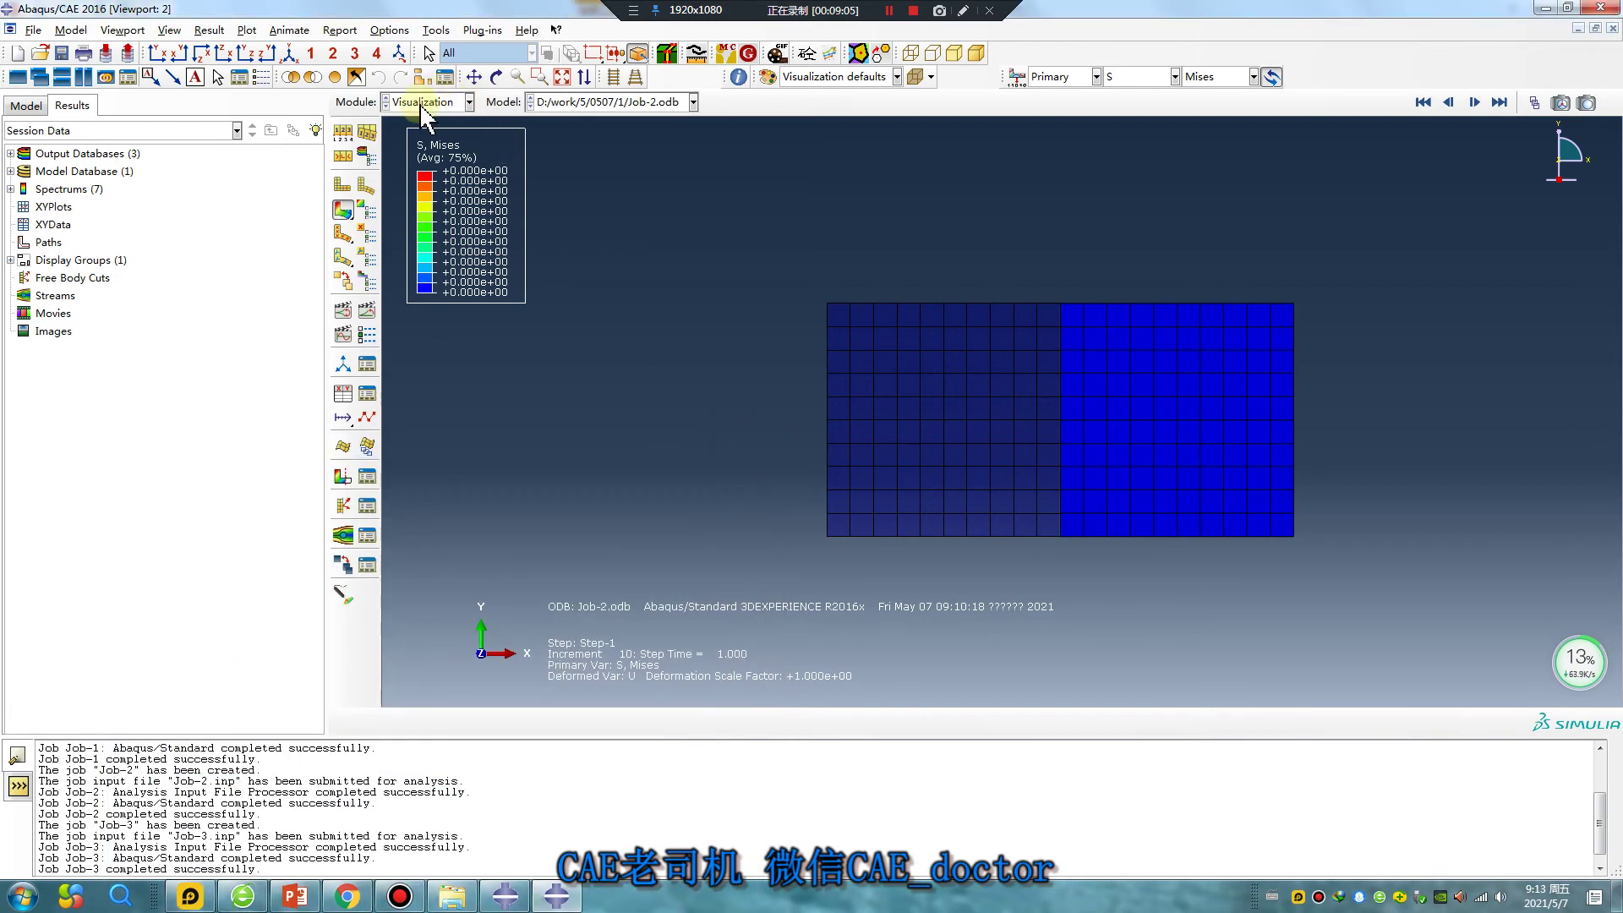
- Switch to the Load module and review the tabular data of amplitudes Amp-1 and Amp-3
{"action": "left_click", "coordinate": [461, 102]}
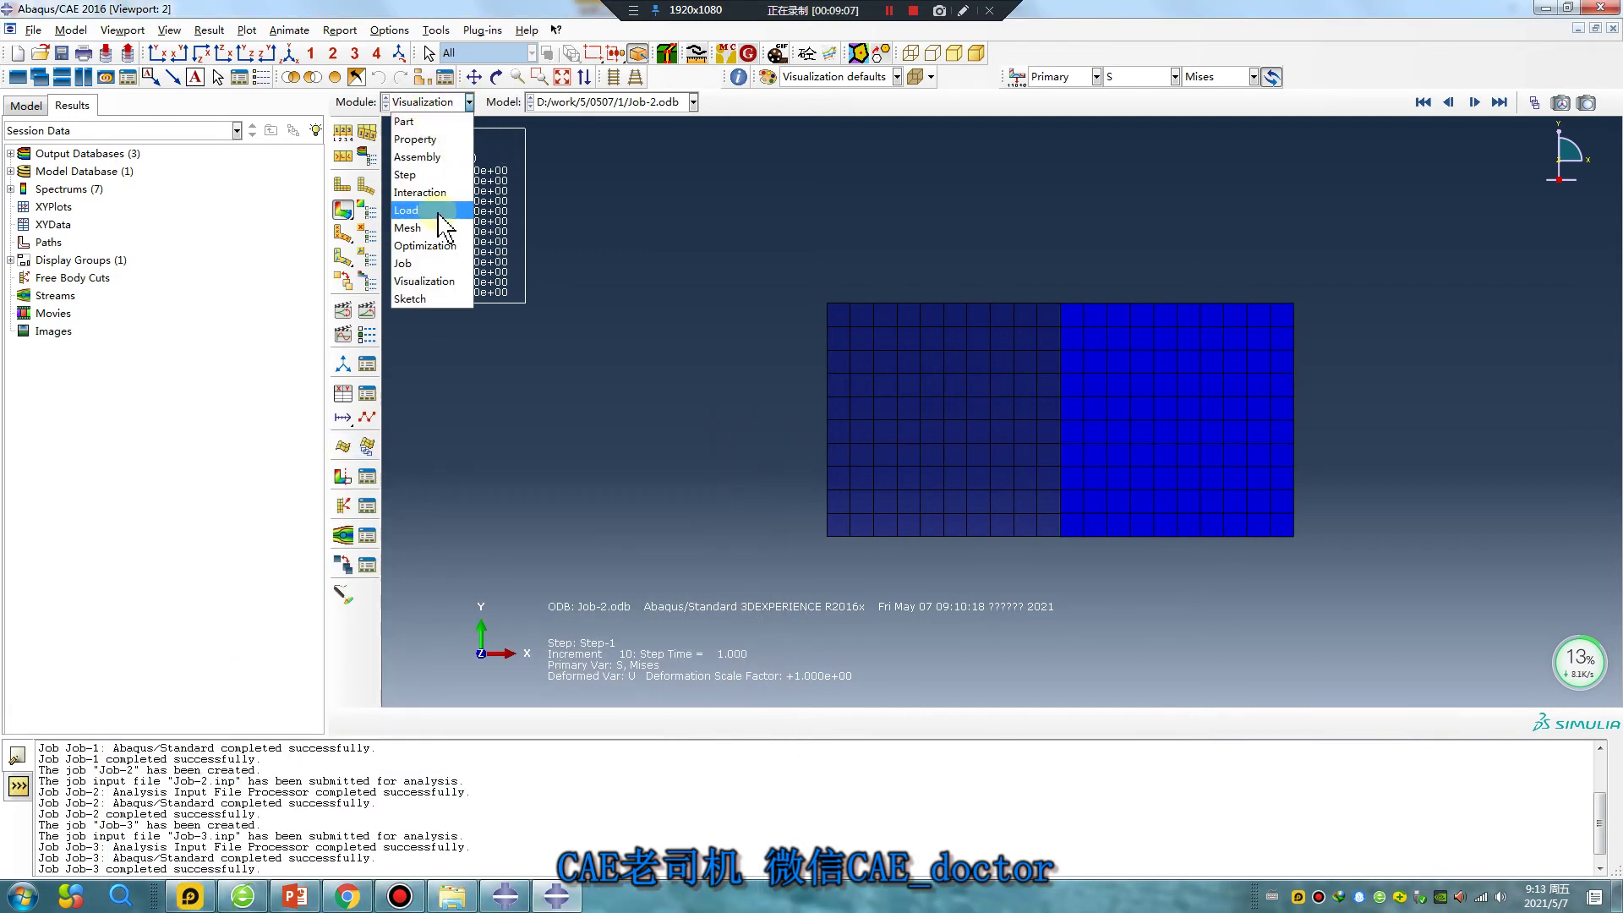
{"action": "left_click", "coordinate": [406, 210]}
{"action": "left_click", "coordinate": [482, 31]}
{"action": "mouse_move", "coordinate": [557, 165]}
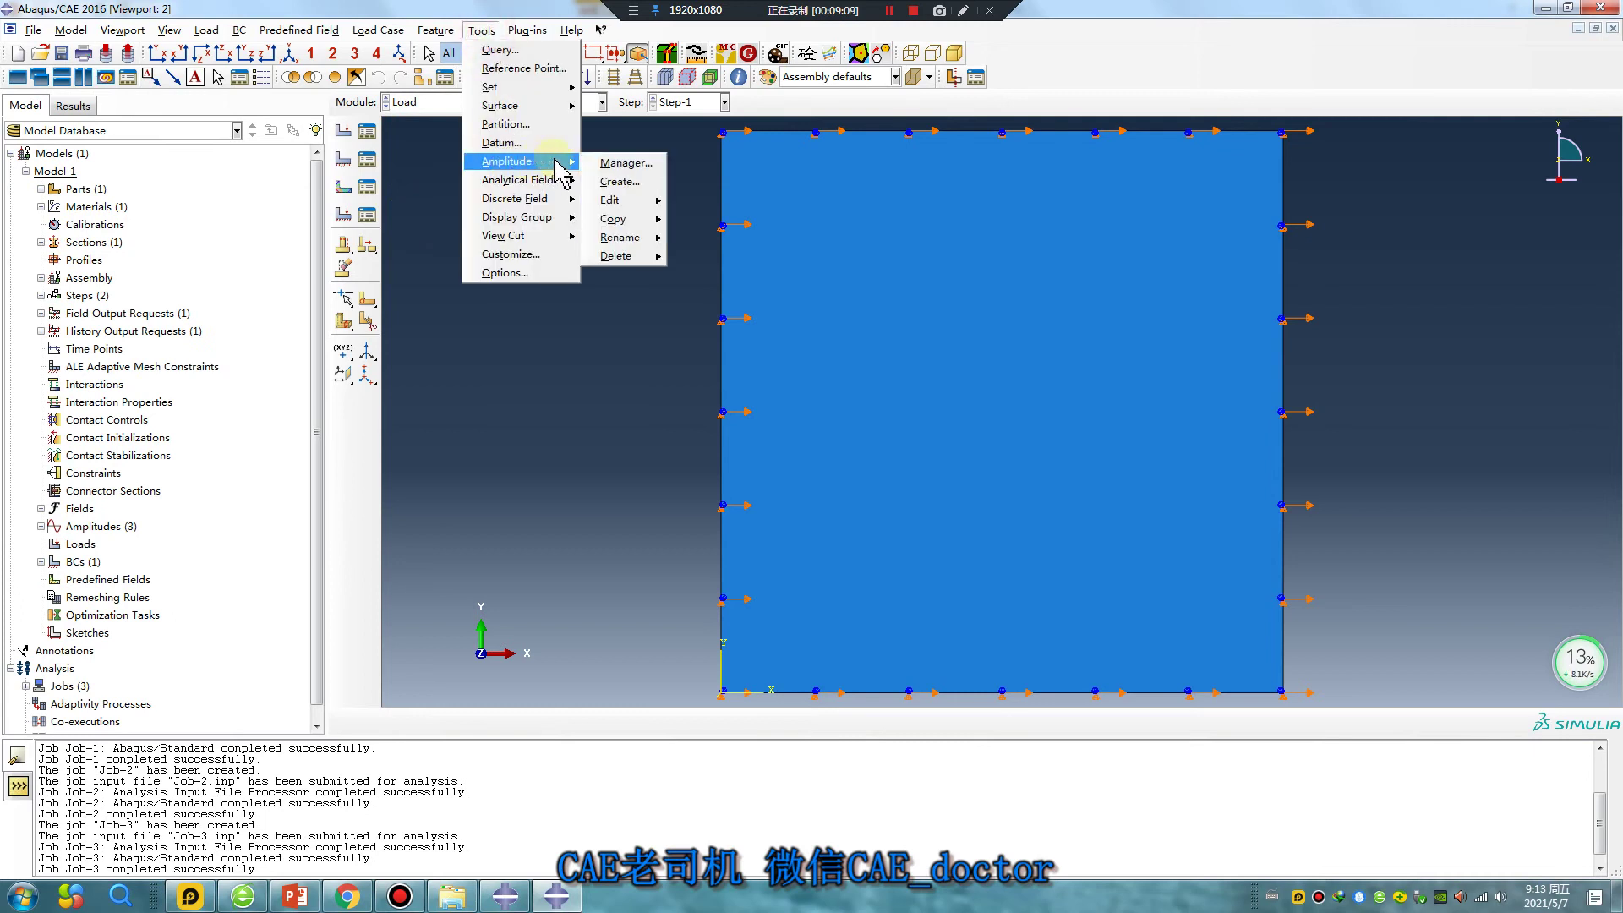
{"action": "mouse_move", "coordinate": [621, 200]}
{"action": "left_click", "coordinate": [688, 201]}
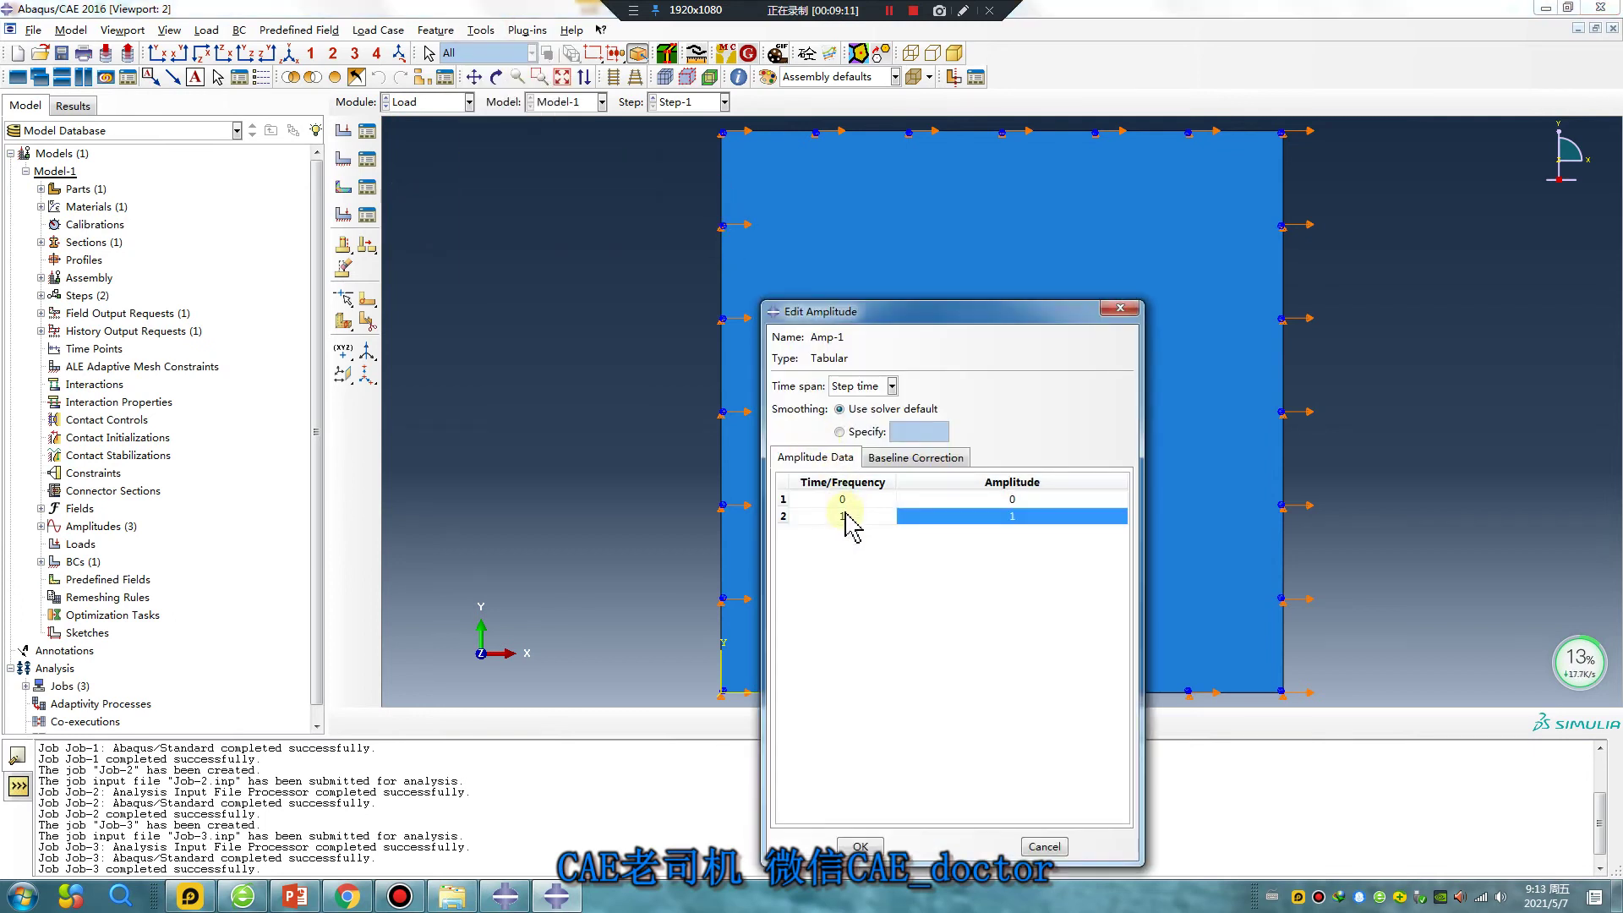
{"action": "left_click", "coordinate": [480, 32]}
{"action": "mouse_move", "coordinate": [541, 161]}
{"action": "mouse_move", "coordinate": [653, 203]}
{"action": "left_click", "coordinate": [701, 238]}
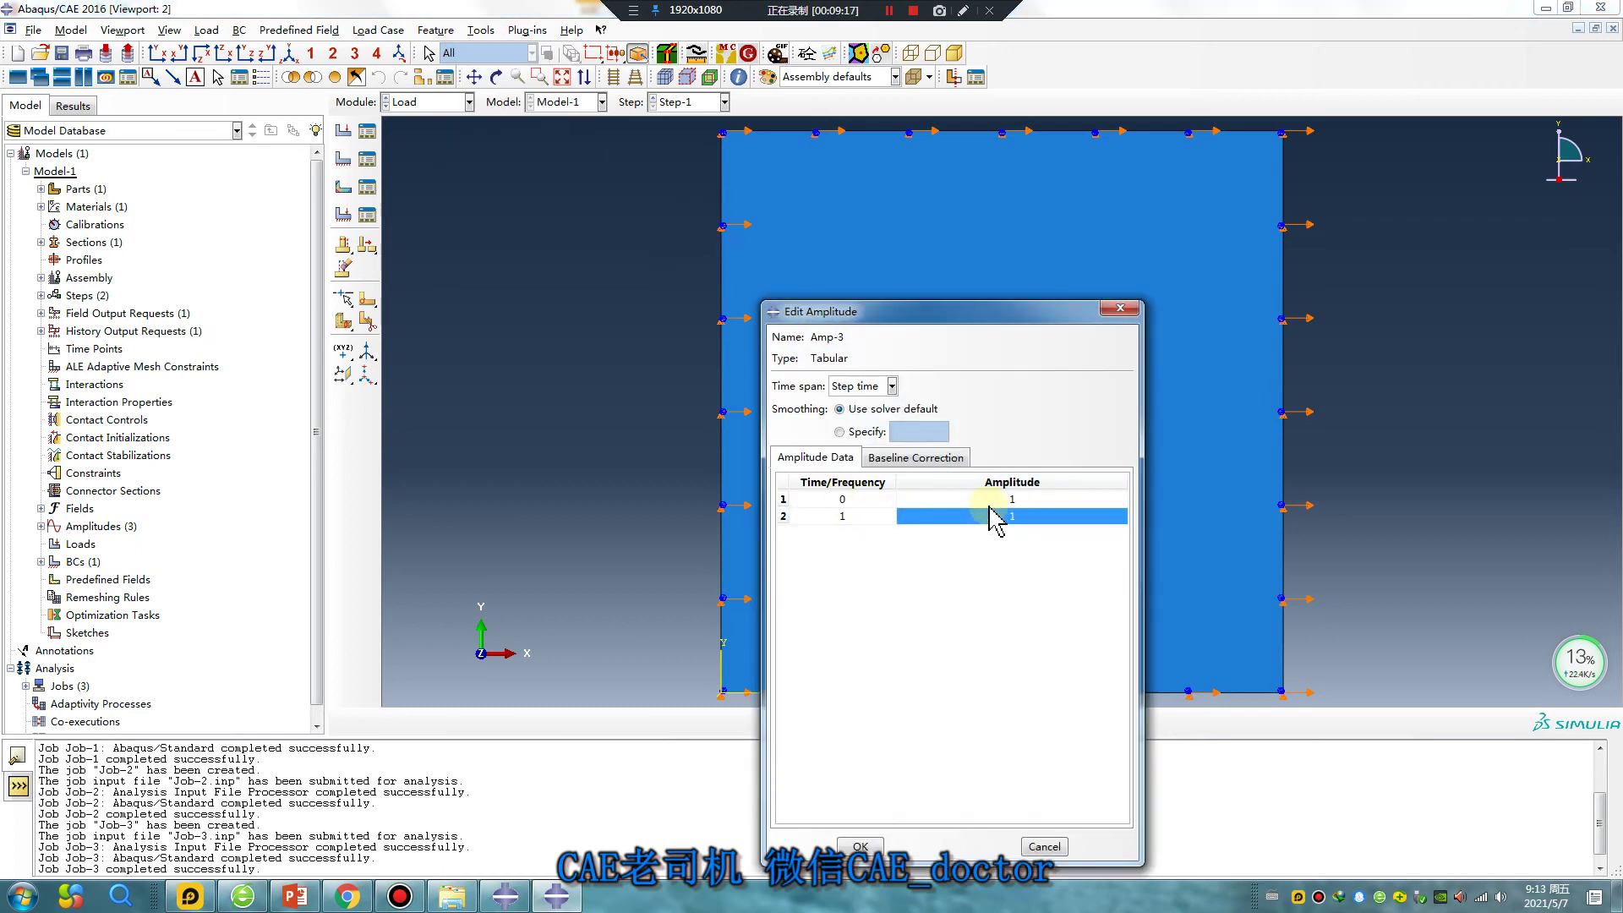
{"action": "left_click", "coordinate": [1120, 308]}
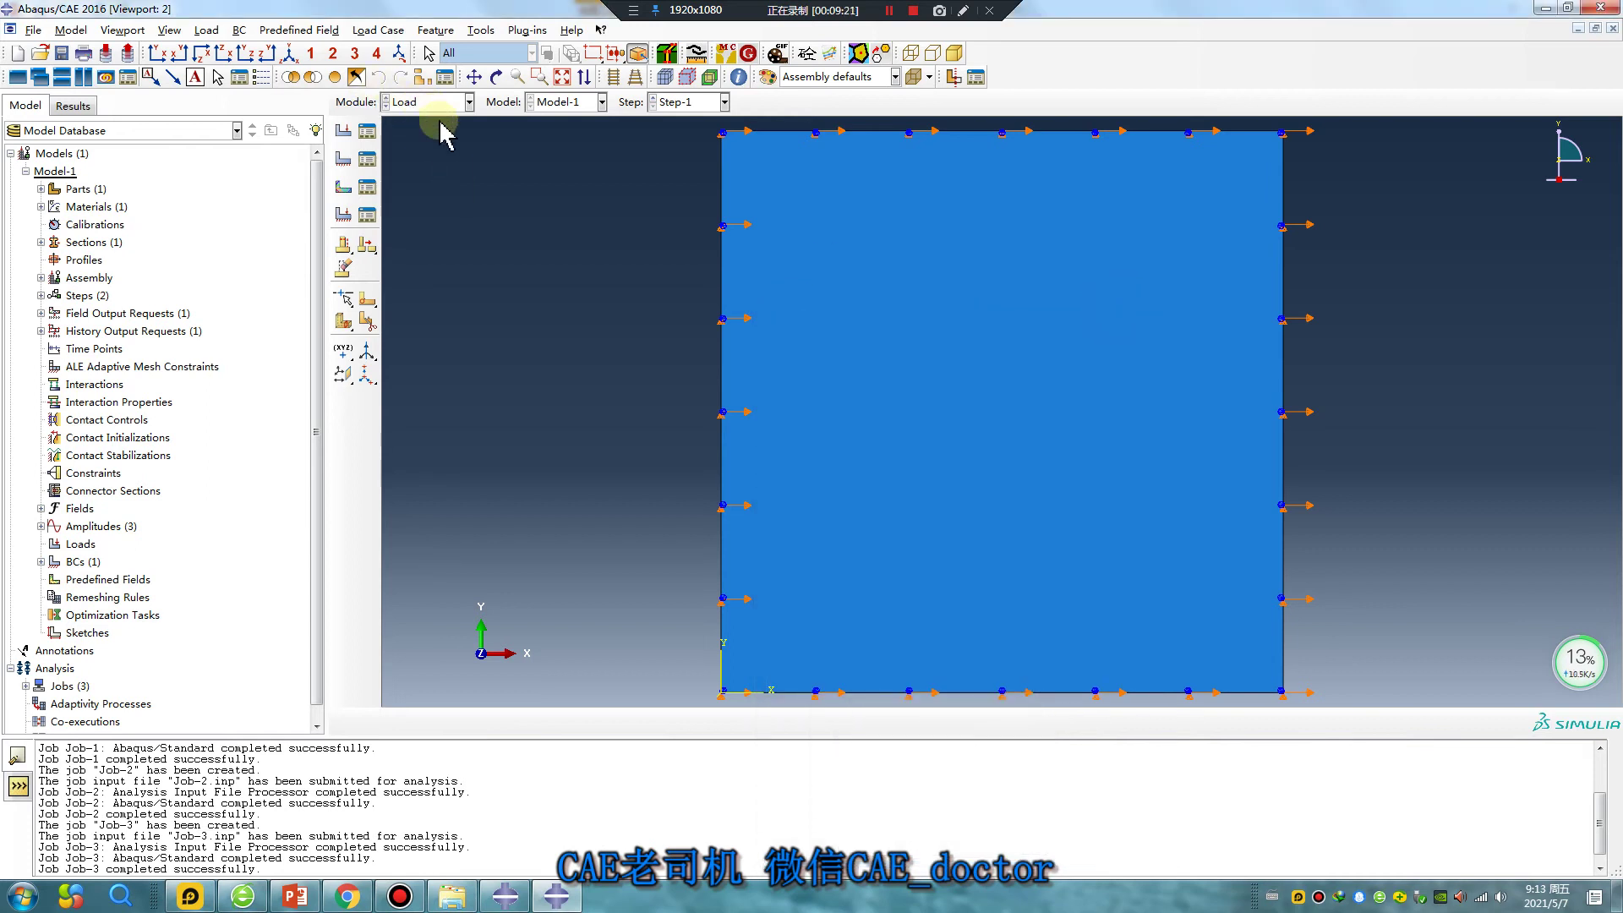
{"action": "left_click", "coordinate": [294, 896]}
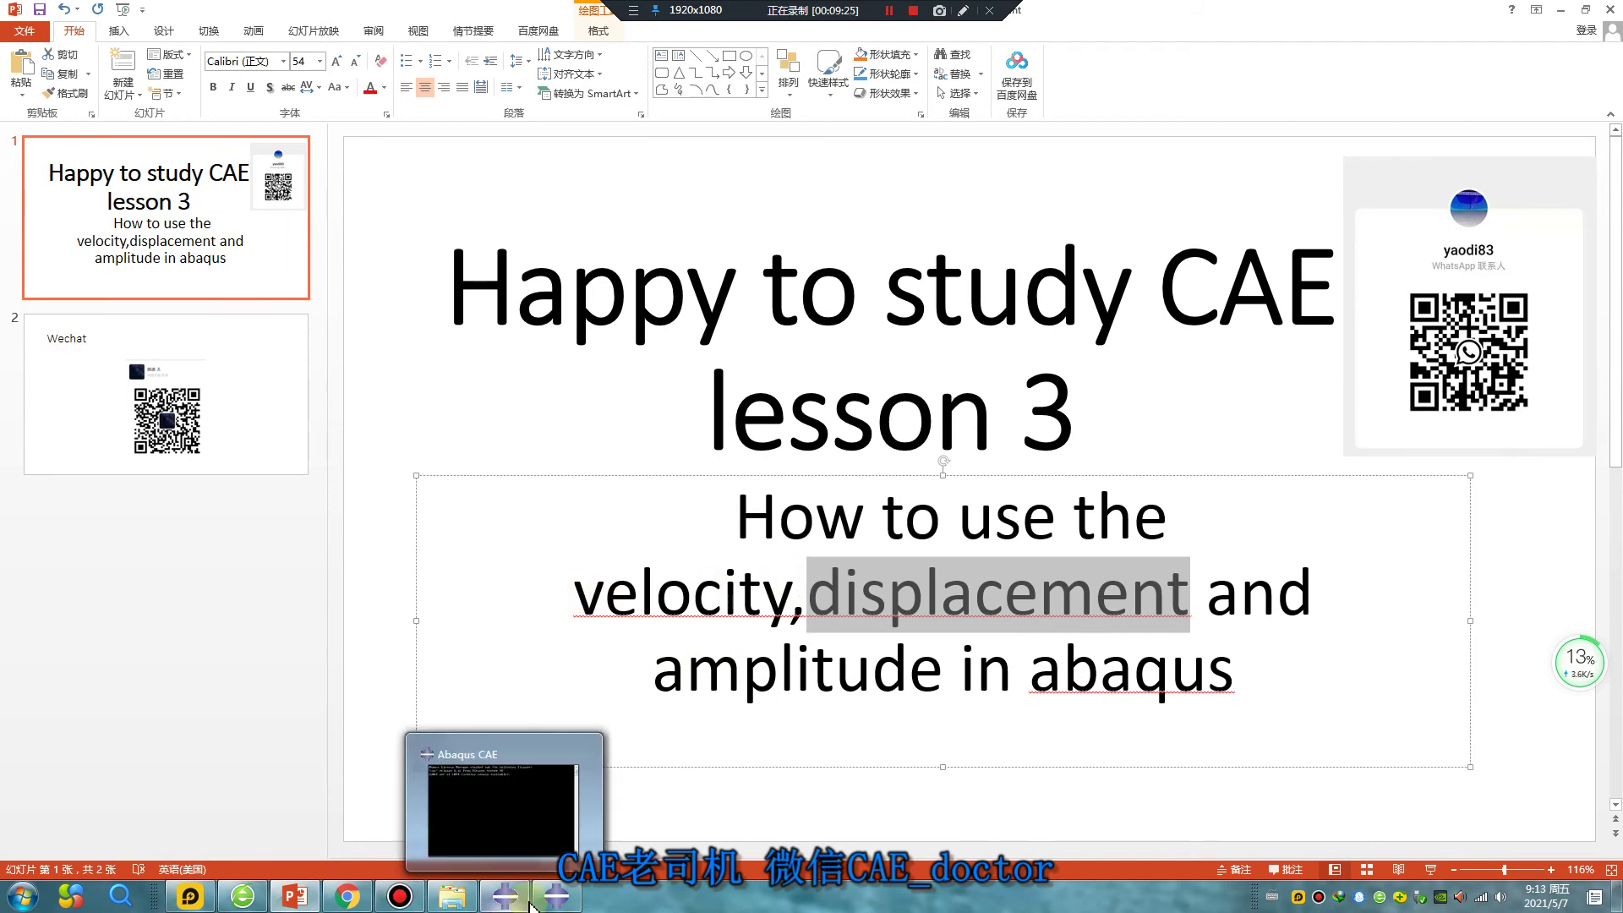
{"action": "left_click", "coordinate": [556, 896]}
- Suppress the existing boundary condition on the square part in the boundary condition manager
{"action": "left_click", "coordinate": [423, 103]}
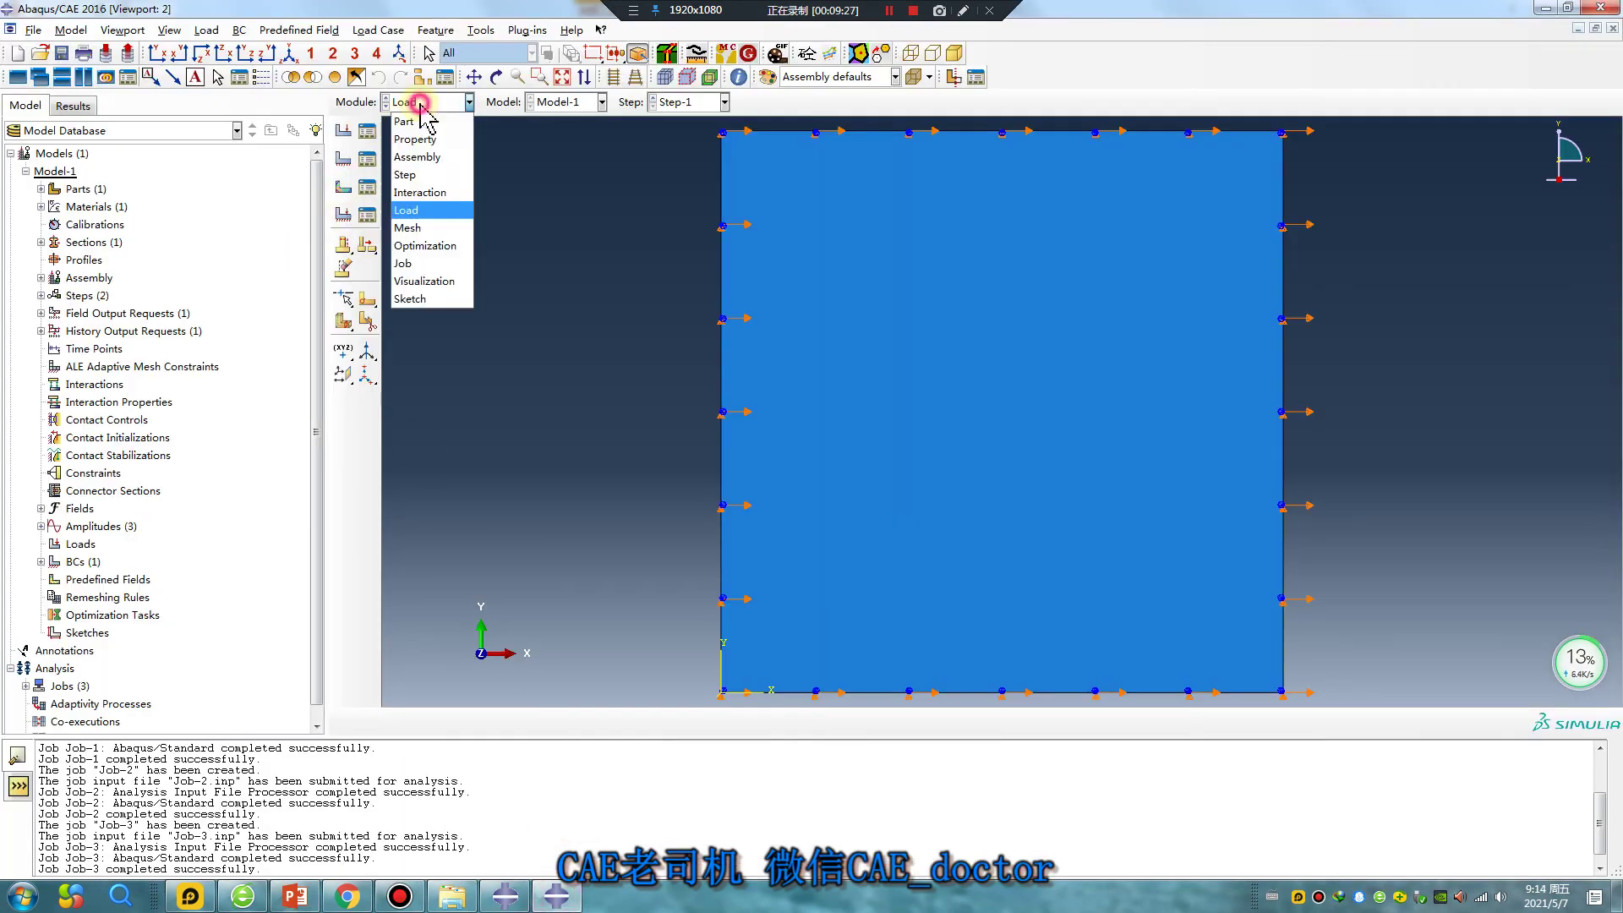
{"action": "left_click", "coordinate": [433, 210]}
{"action": "left_click", "coordinate": [367, 159]}
{"action": "left_click", "coordinate": [134, 631]}
{"action": "left_click", "coordinate": [1171, 585]}
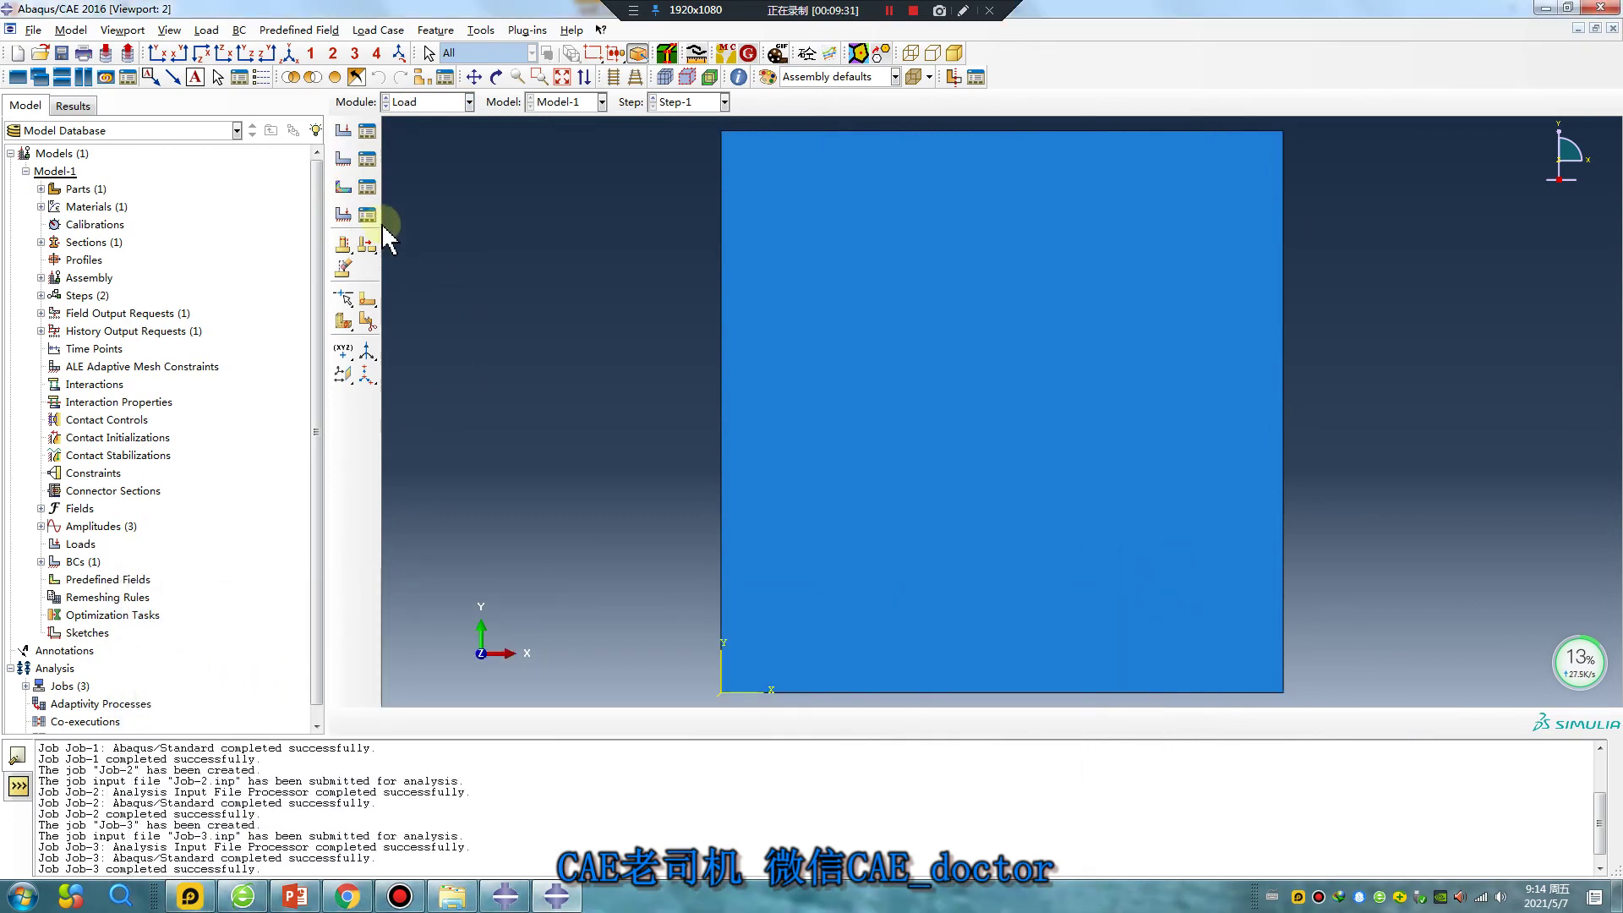
- Create a Velocity/Angular velocity boundary condition named BC-2 in Step-1, applied to the whole square face as Set-2
{"action": "left_click", "coordinate": [344, 161]}
{"action": "left_click", "coordinate": [755, 461]}
{"action": "left_click", "coordinate": [764, 478]}
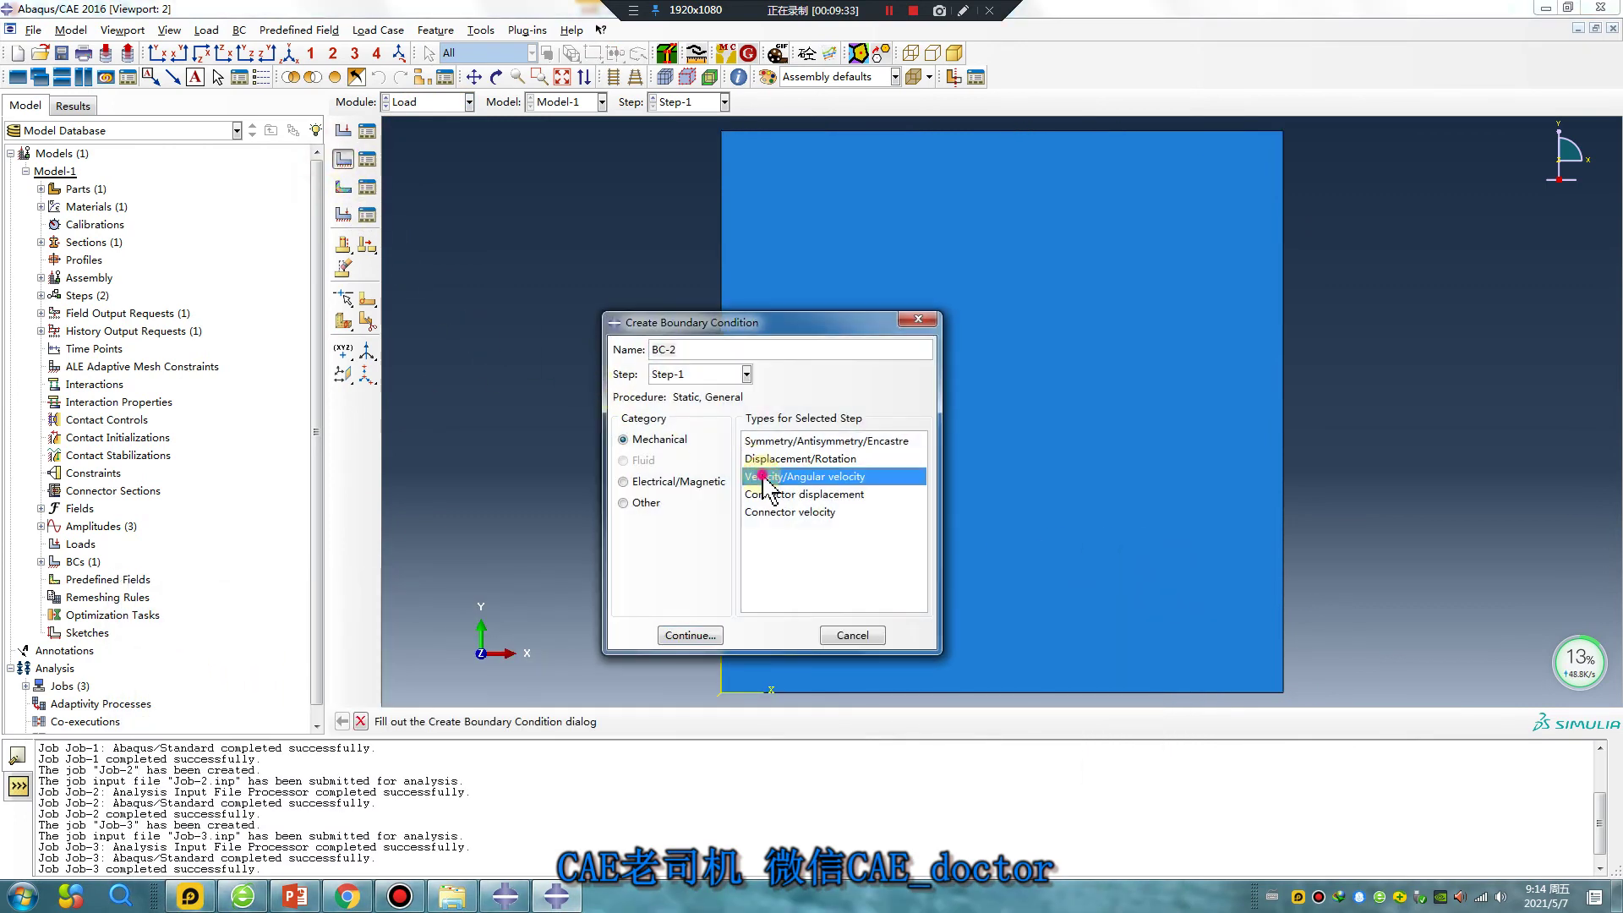
{"action": "left_click", "coordinate": [706, 638]}
{"action": "left_click", "coordinate": [933, 470]}
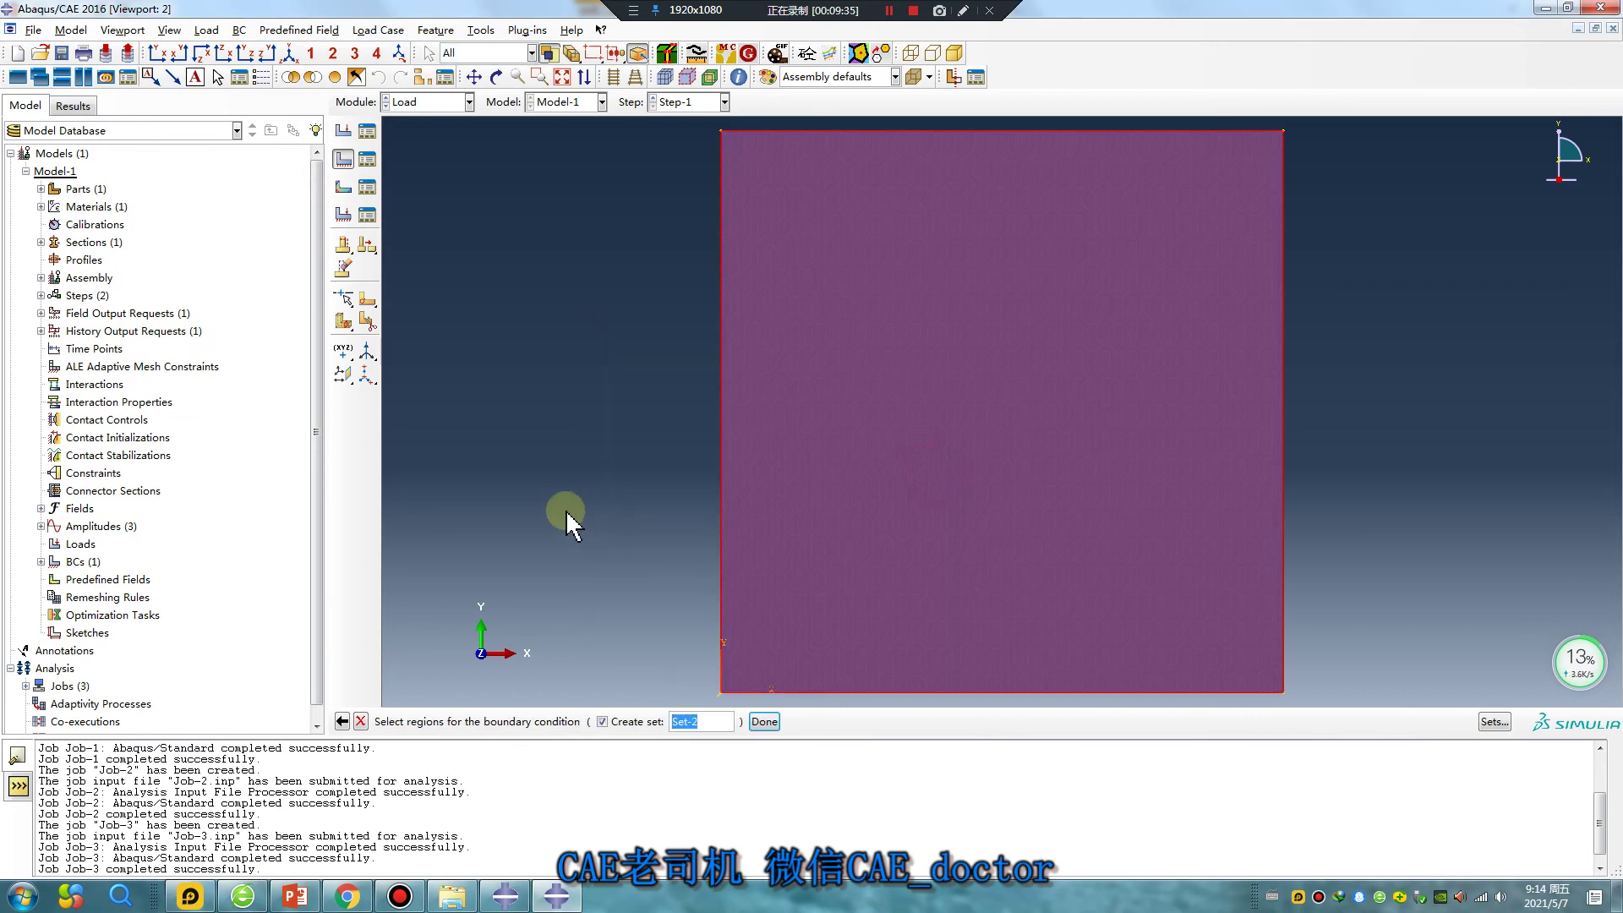
{"action": "middle_click", "coordinate": [565, 510]}
- Define BC-2 with V1 set to 10, V2 and VR3 set to 0, and amplitude Amp-1
{"action": "left_click", "coordinate": [1124, 475]}
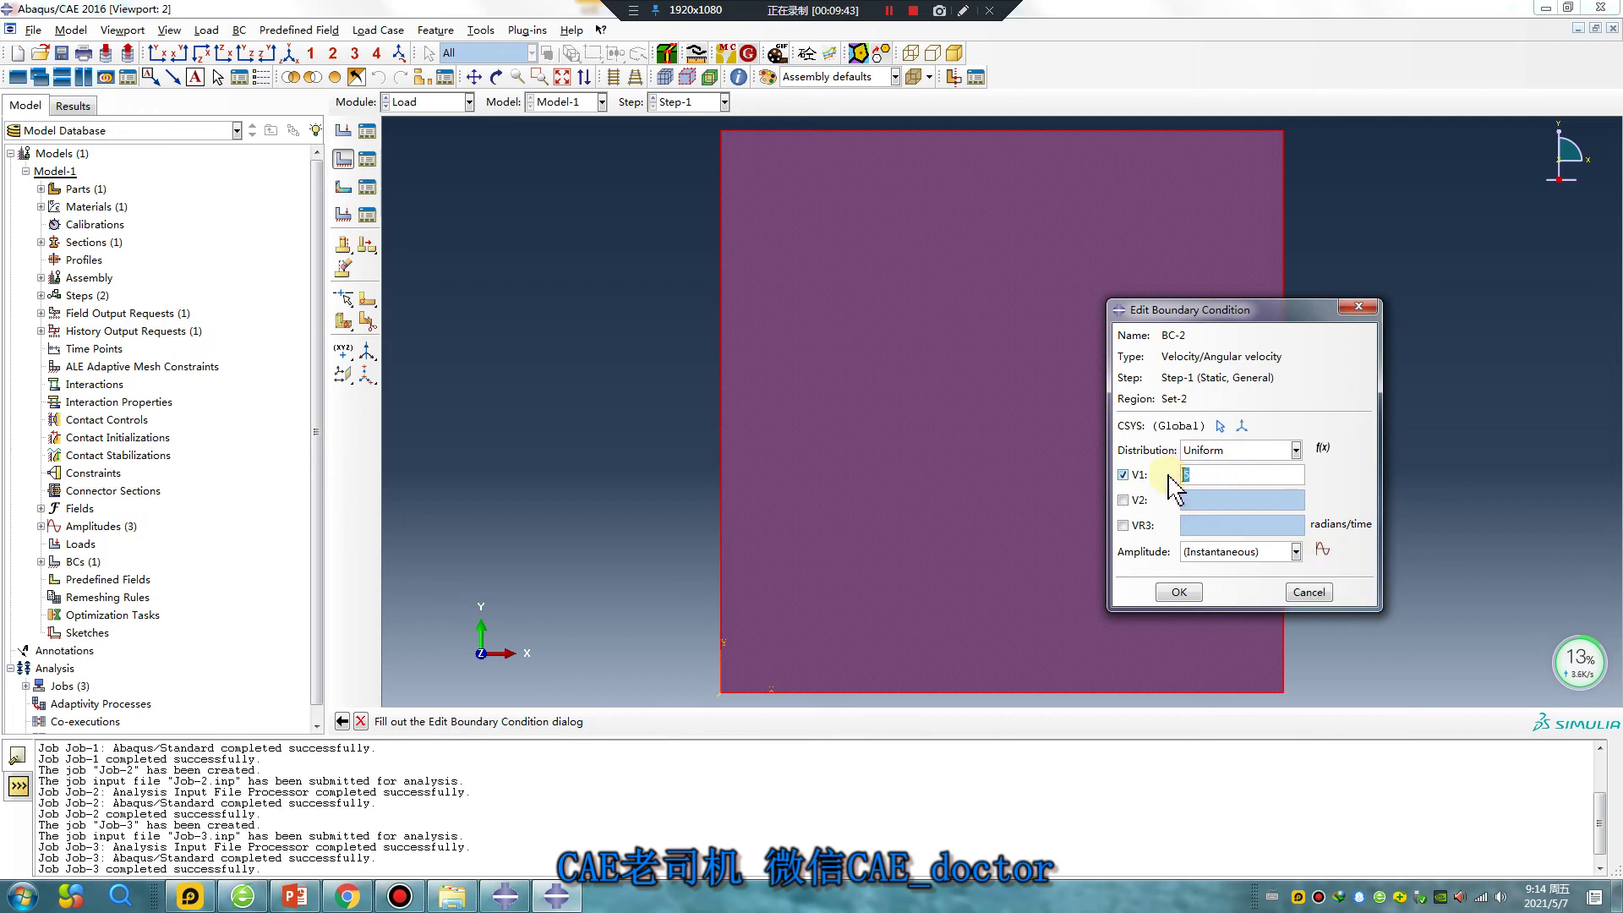
{"action": "left_click", "coordinate": [1295, 551]}
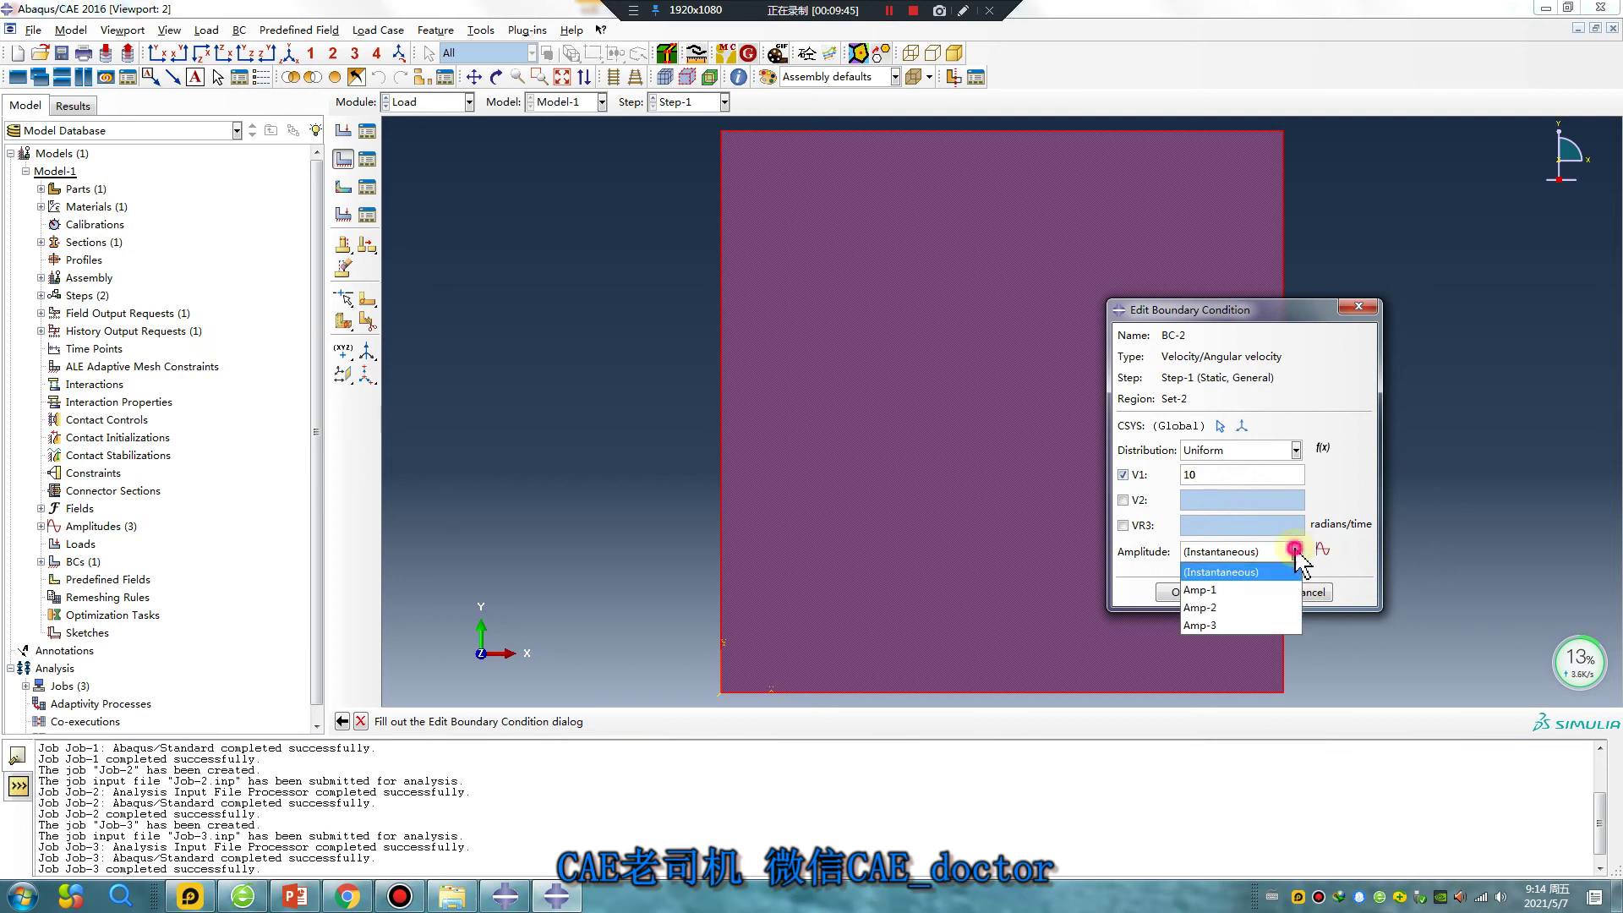
{"action": "left_click", "coordinate": [1234, 590]}
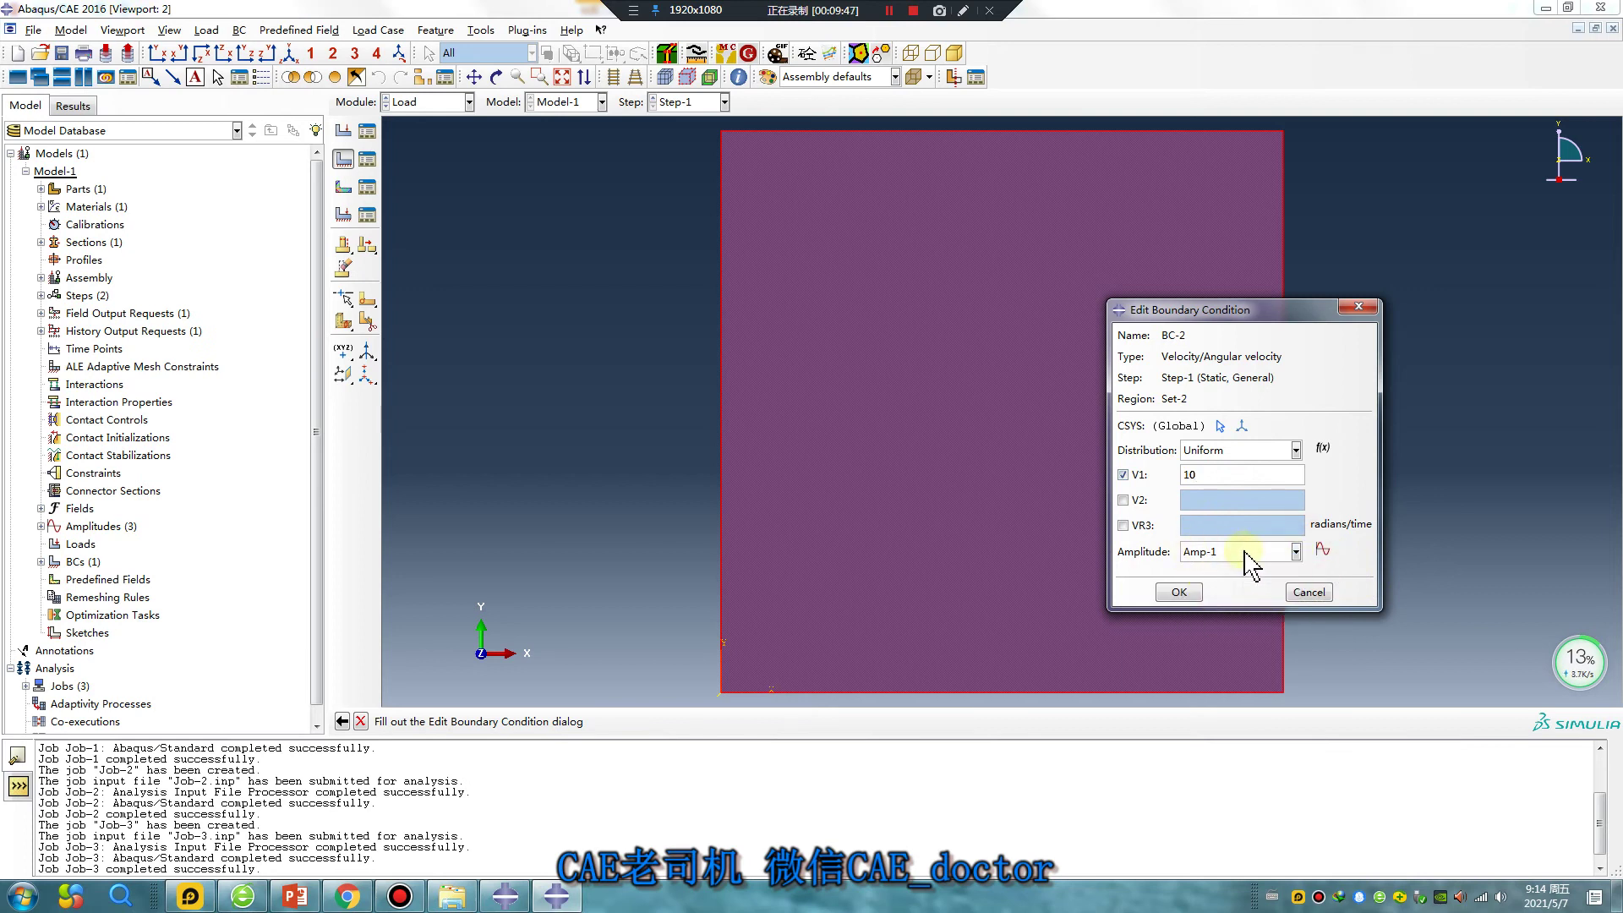
{"action": "left_click", "coordinate": [1122, 499]}
{"action": "left_click", "coordinate": [1122, 525]}
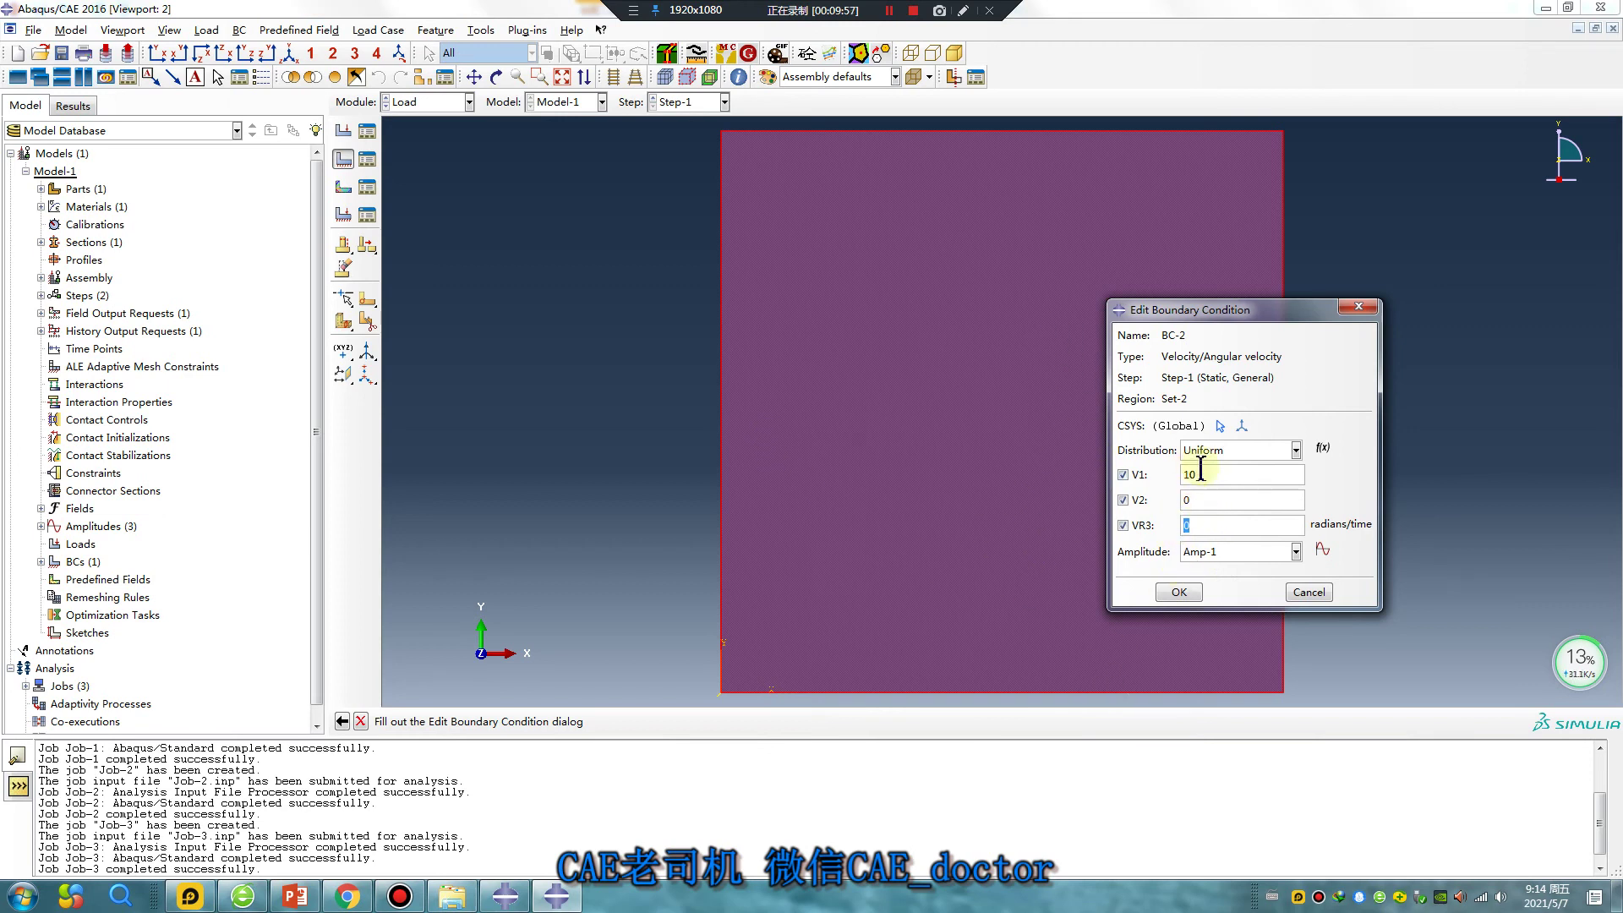
{"action": "left_click", "coordinate": [1176, 591]}
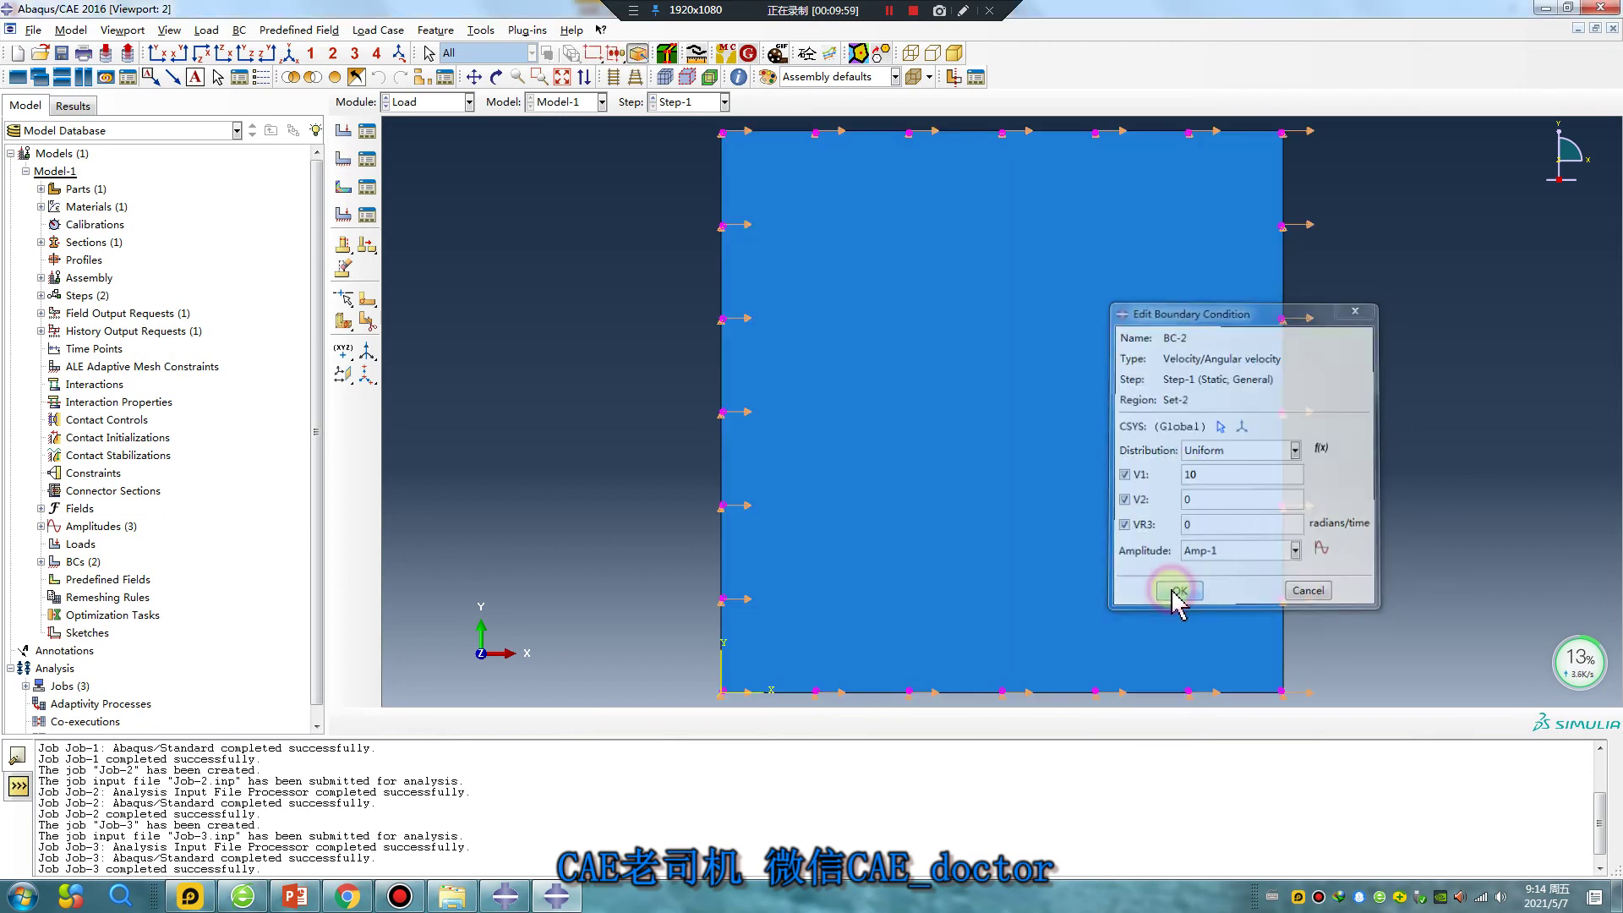
- Create Job-4 from Model-1 with multiple processors enabled and submit it for analysis
{"action": "left_click", "coordinate": [429, 102]}
{"action": "left_click", "coordinate": [437, 263]}
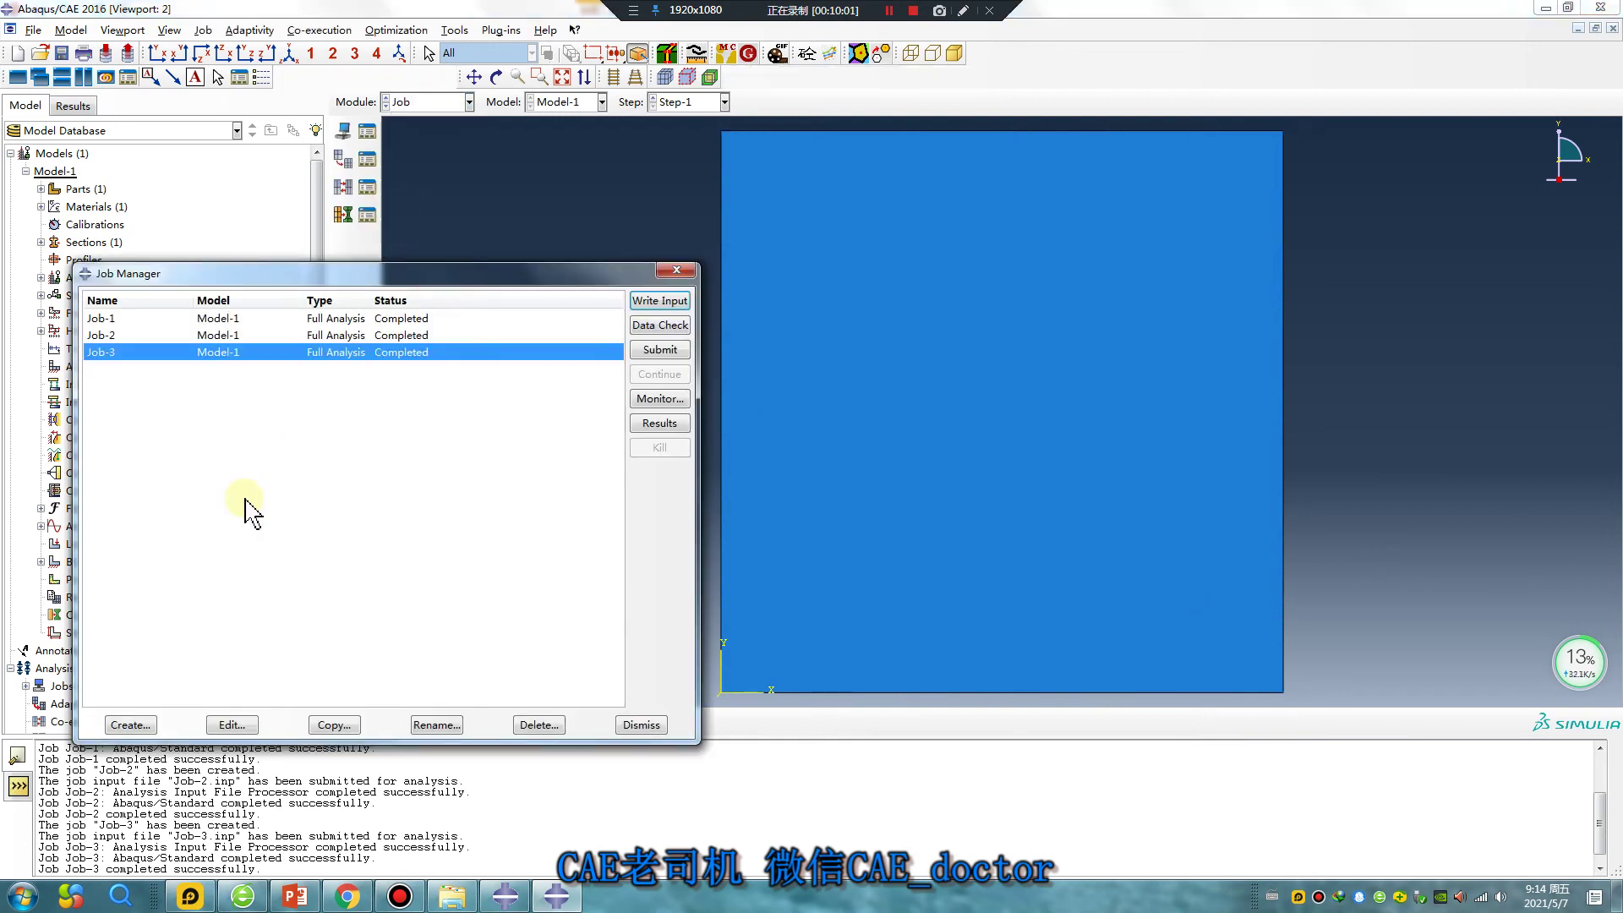
{"action": "left_click", "coordinate": [153, 732]}
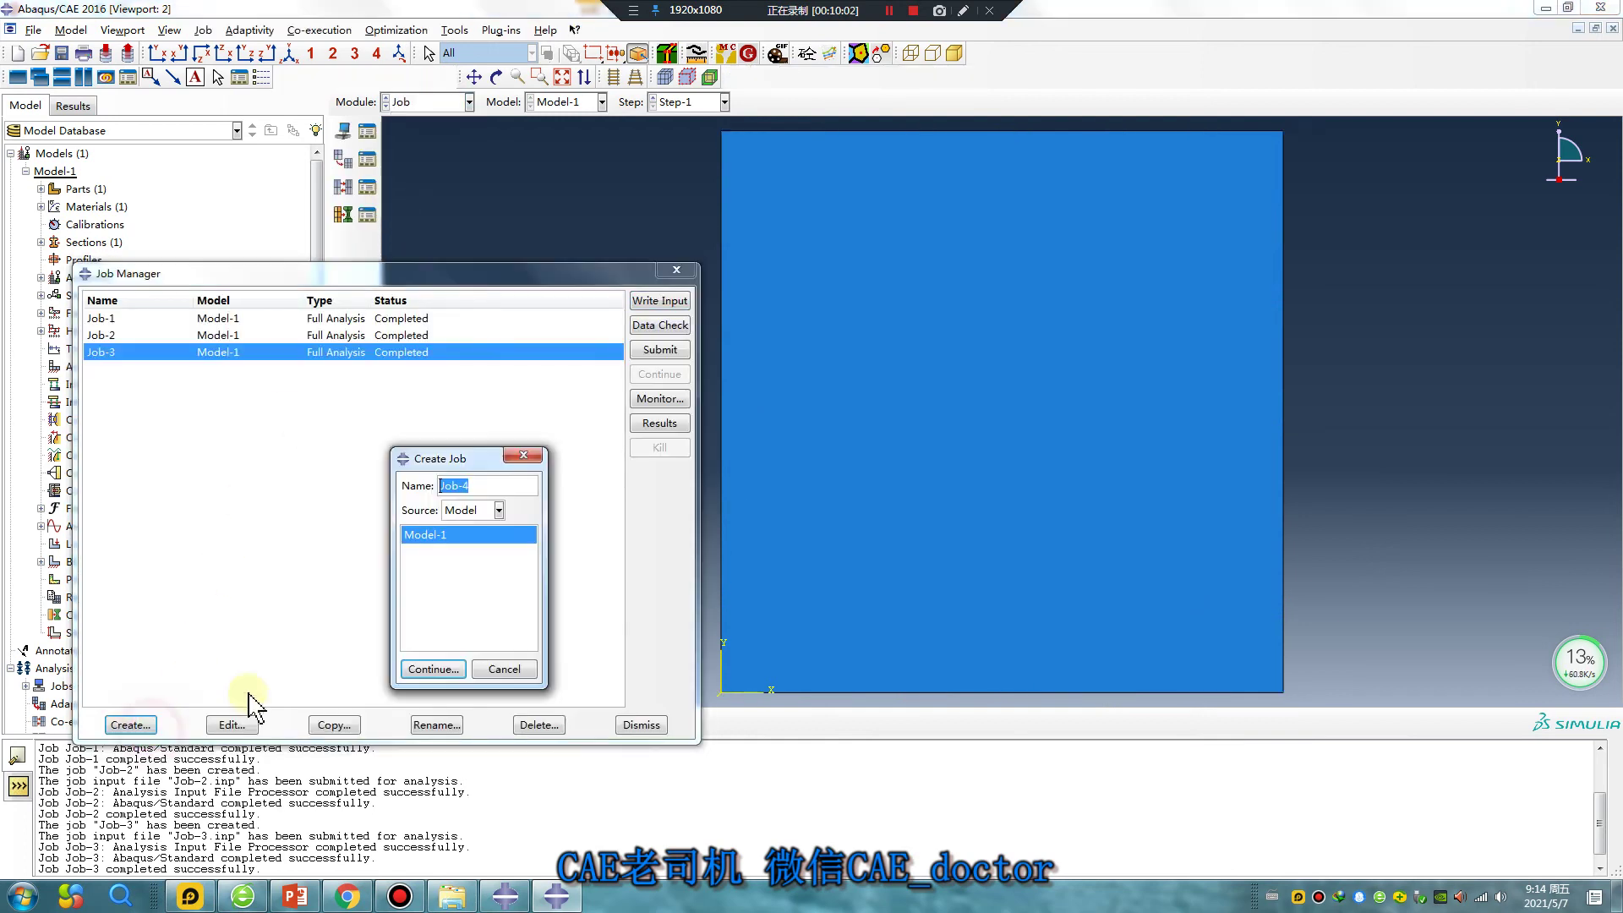
{"action": "left_click", "coordinate": [434, 669]}
{"action": "left_click", "coordinate": [573, 538]}
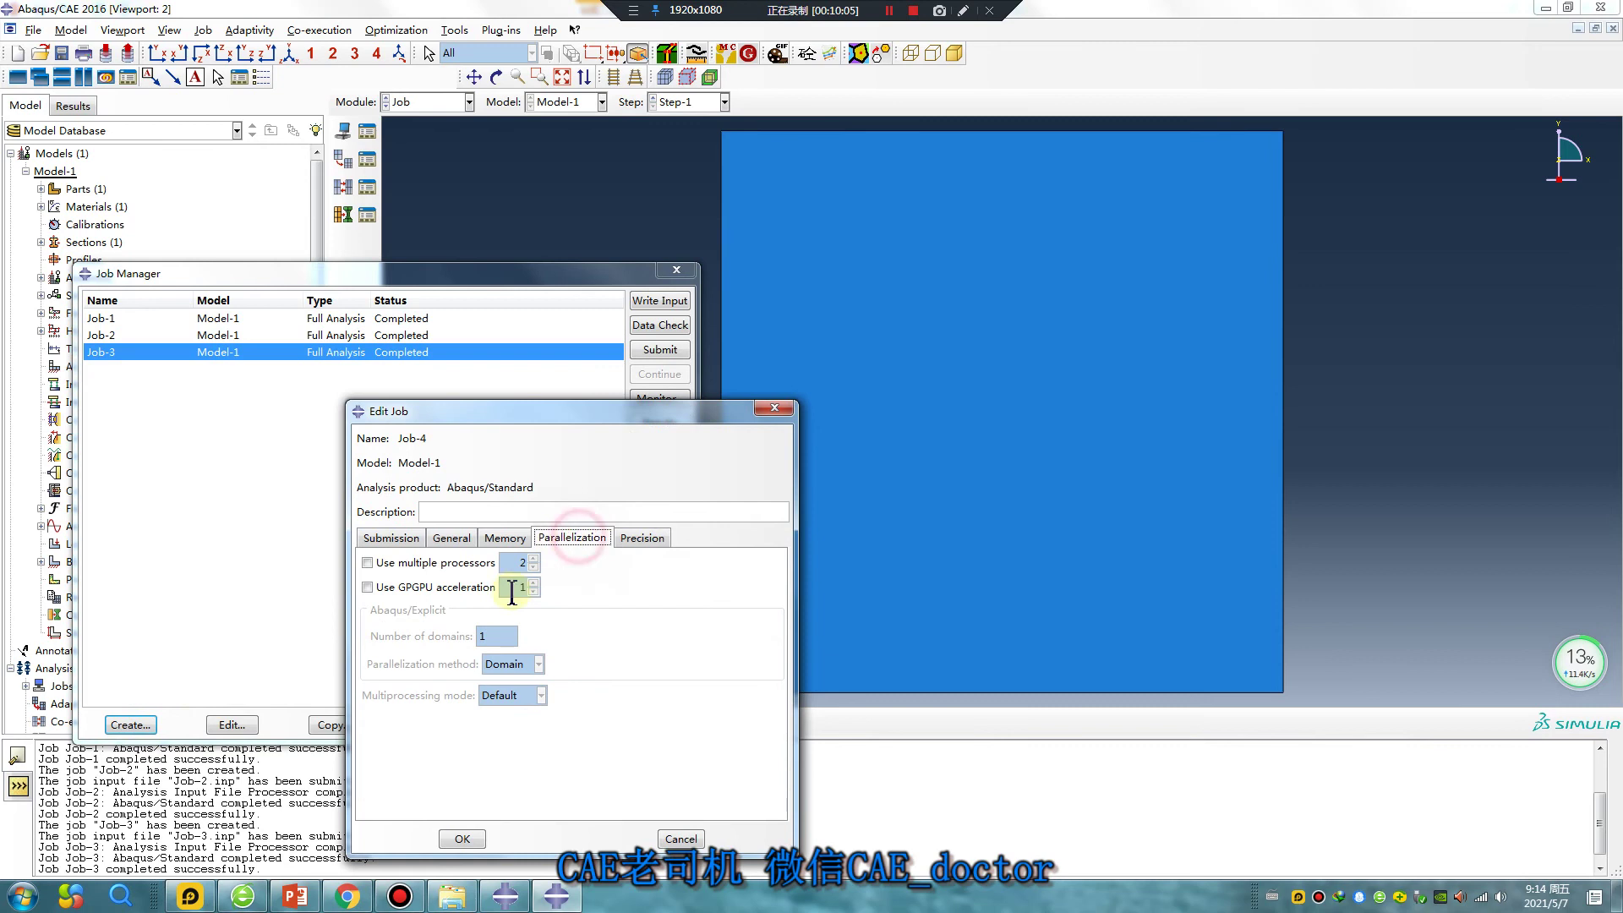
{"action": "left_click", "coordinate": [368, 563]}
{"action": "left_click", "coordinate": [463, 836]}
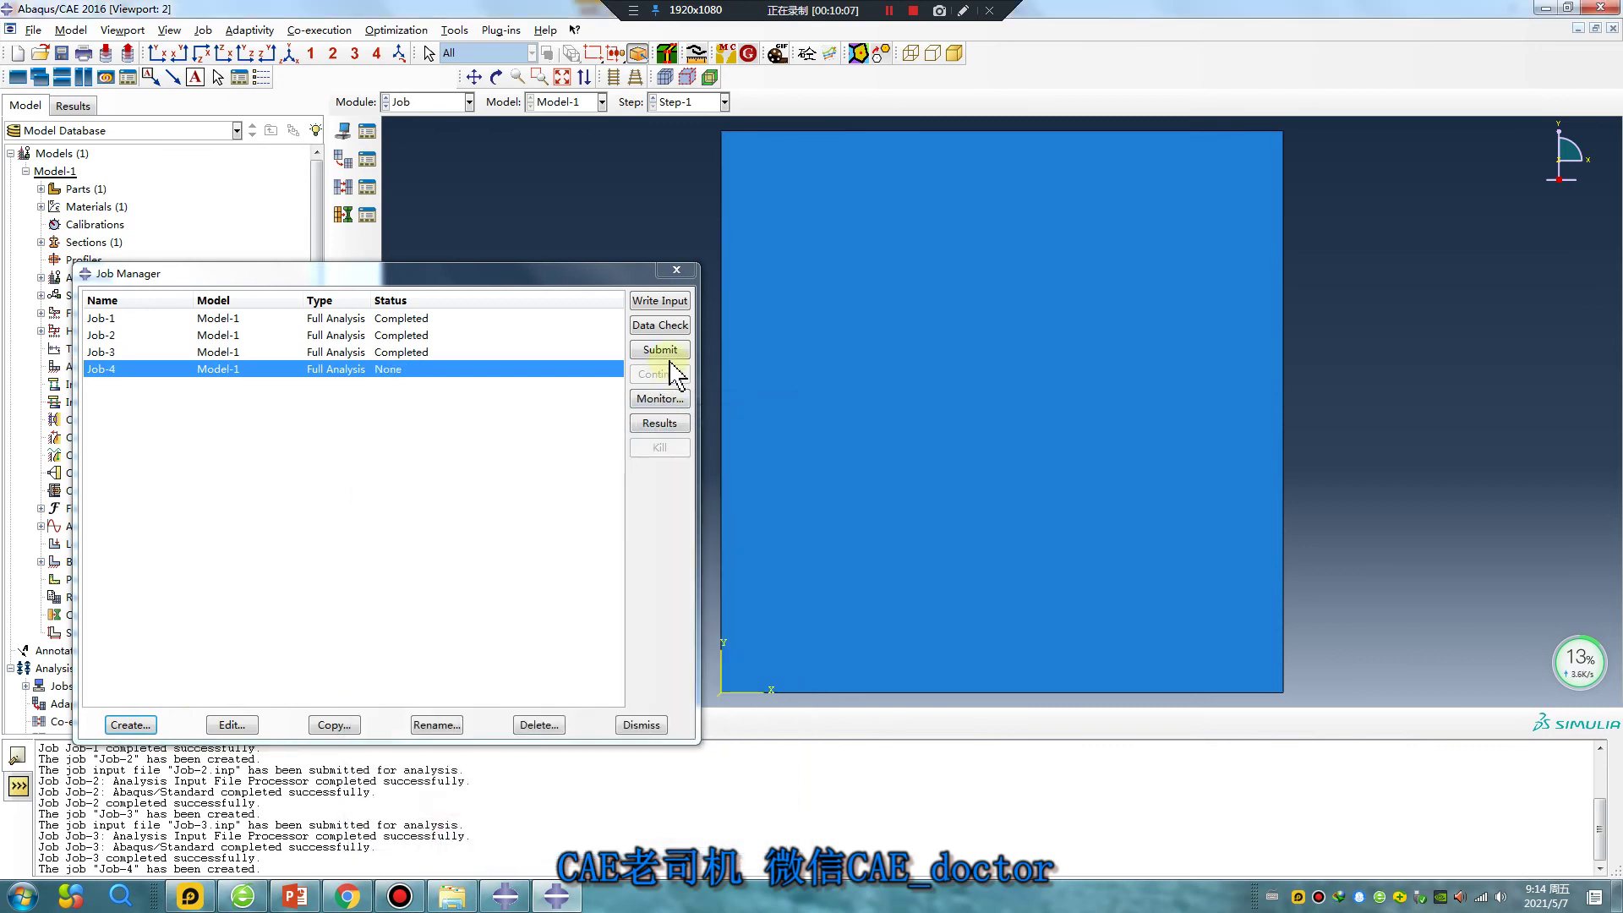
{"action": "left_click", "coordinate": [666, 351]}
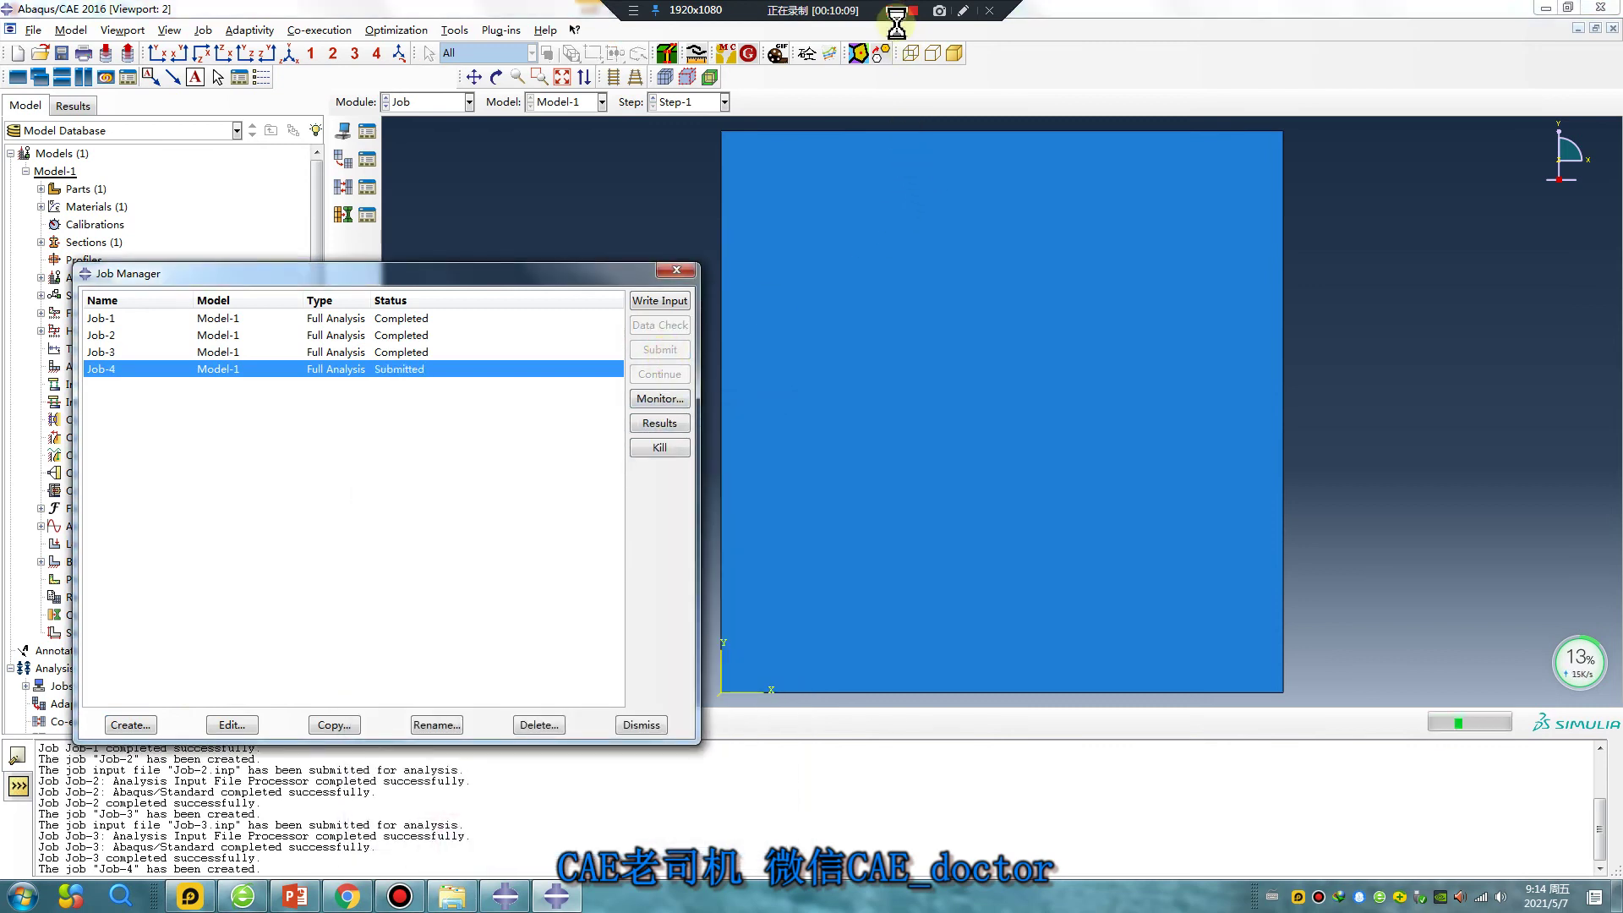
- Load the Job-4 results as a deformed contour plot and display the displacement magnitude U
{"action": "left_click", "coordinate": [659, 422]}
{"action": "left_click", "coordinate": [343, 210]}
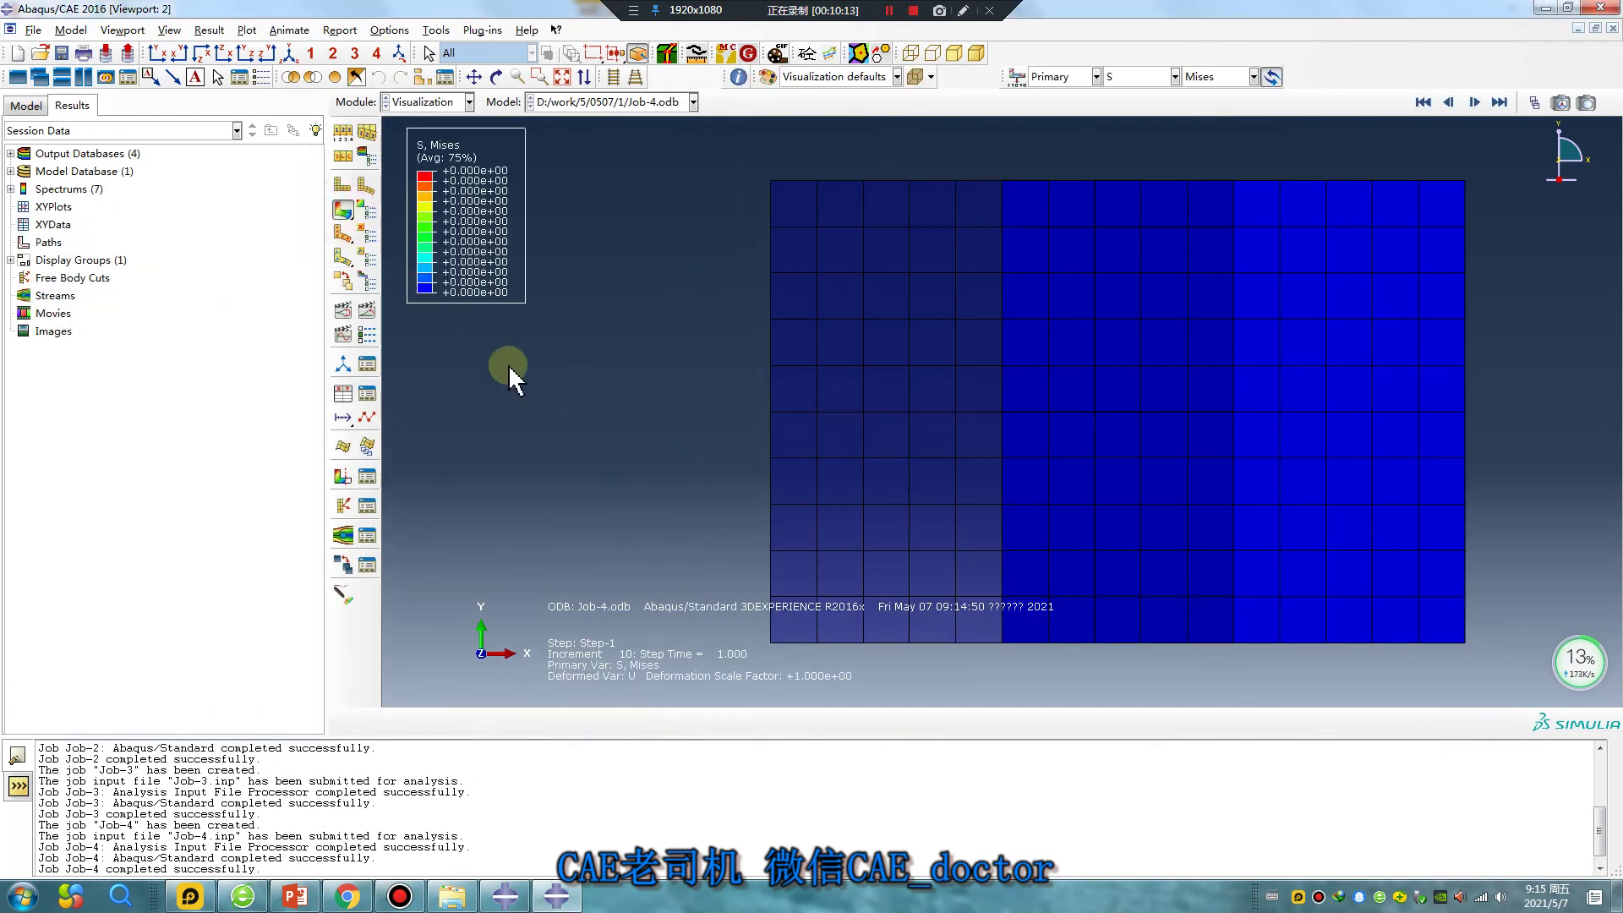
{"action": "left_click", "coordinate": [1135, 77]}
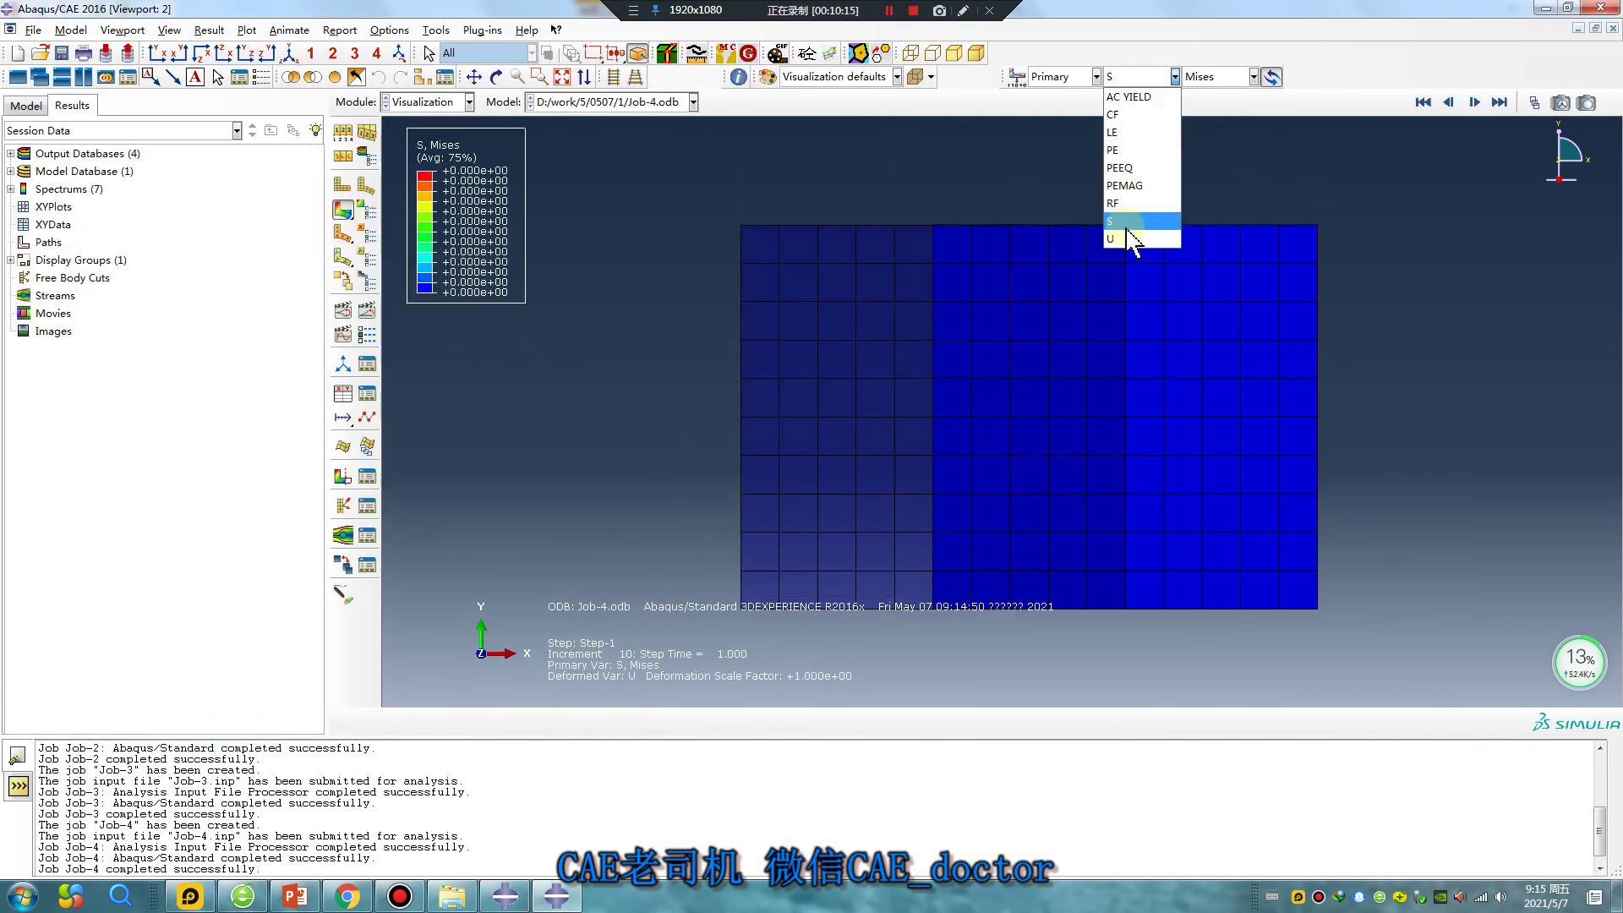
{"action": "left_click", "coordinate": [1130, 235]}
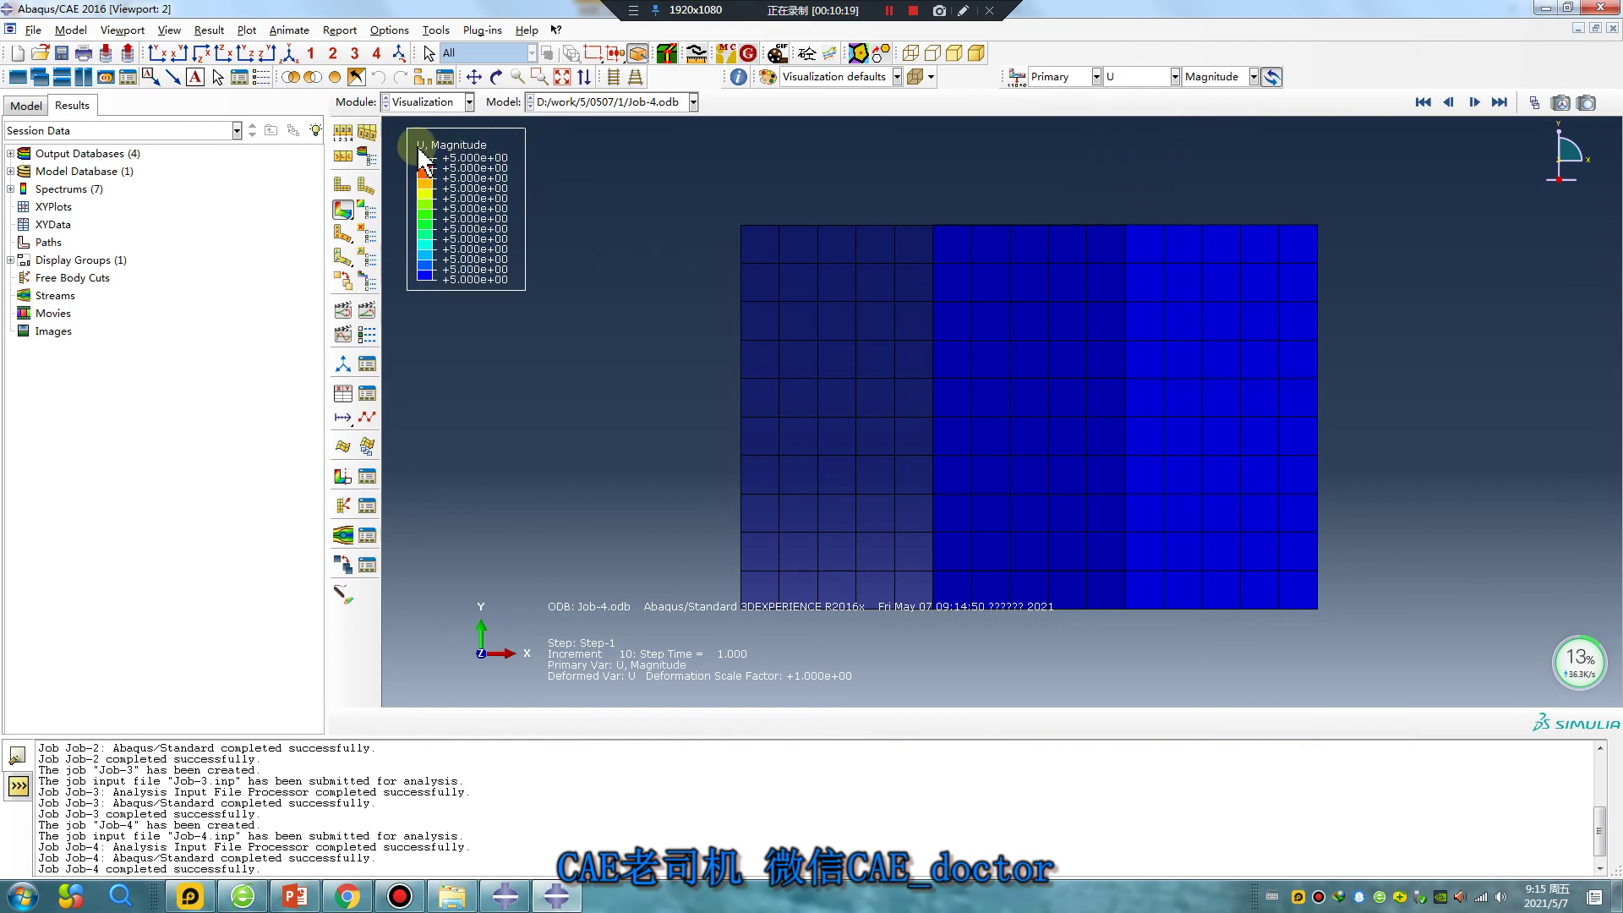
- Edit the BC-2 velocity boundary condition in Step-1 so that it uses amplitude Amp-3
{"action": "left_click", "coordinate": [423, 102]}
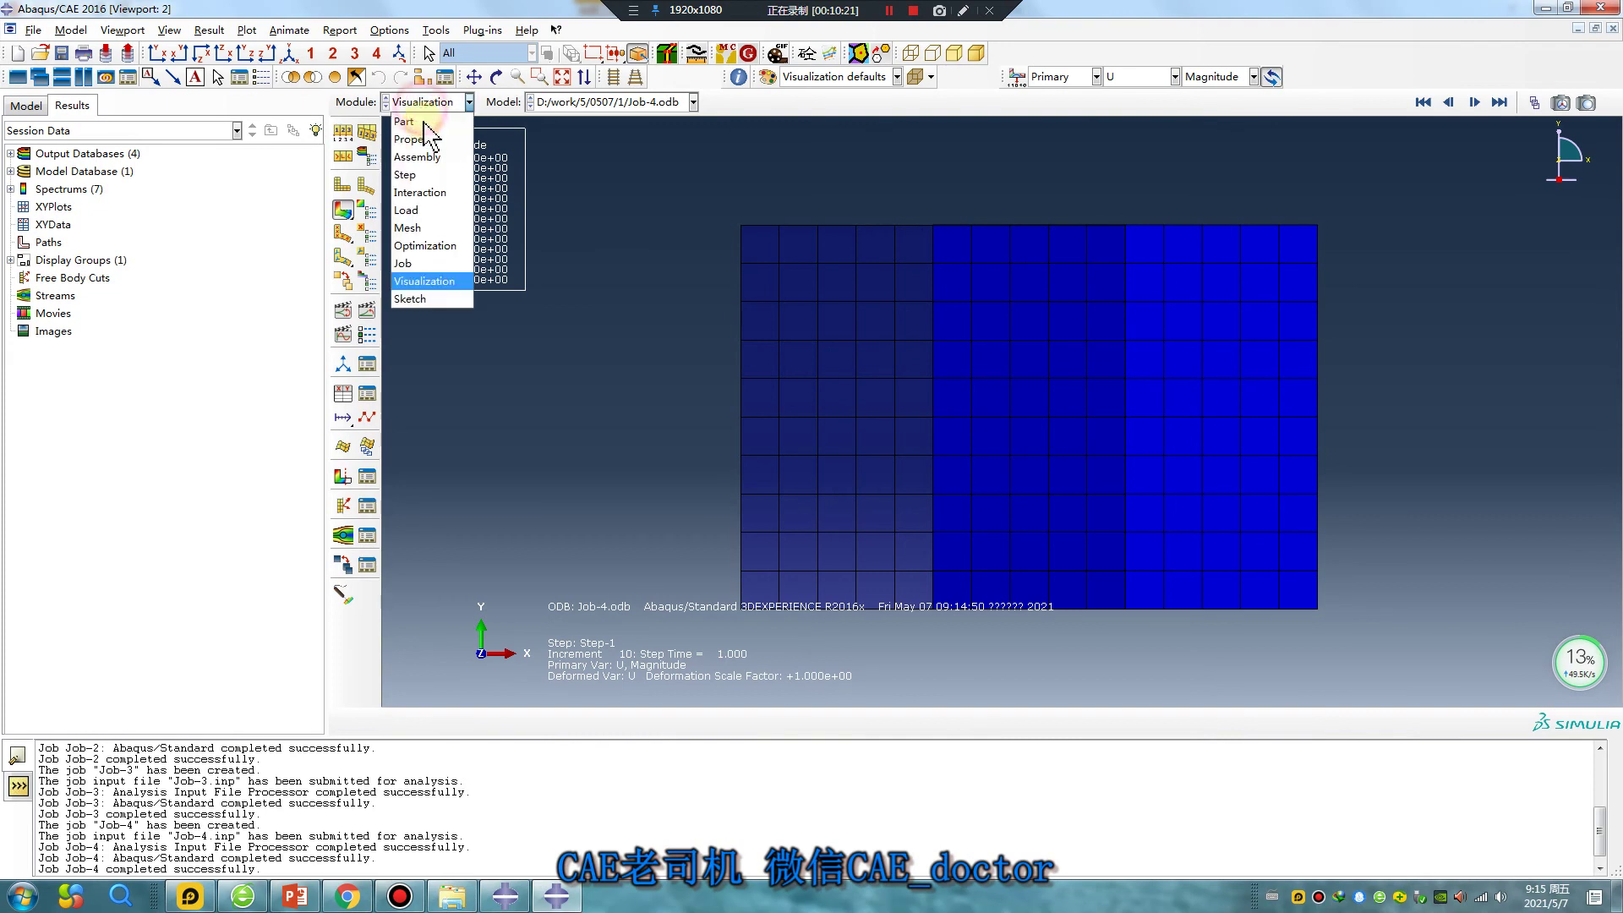
{"action": "left_click", "coordinate": [425, 212]}
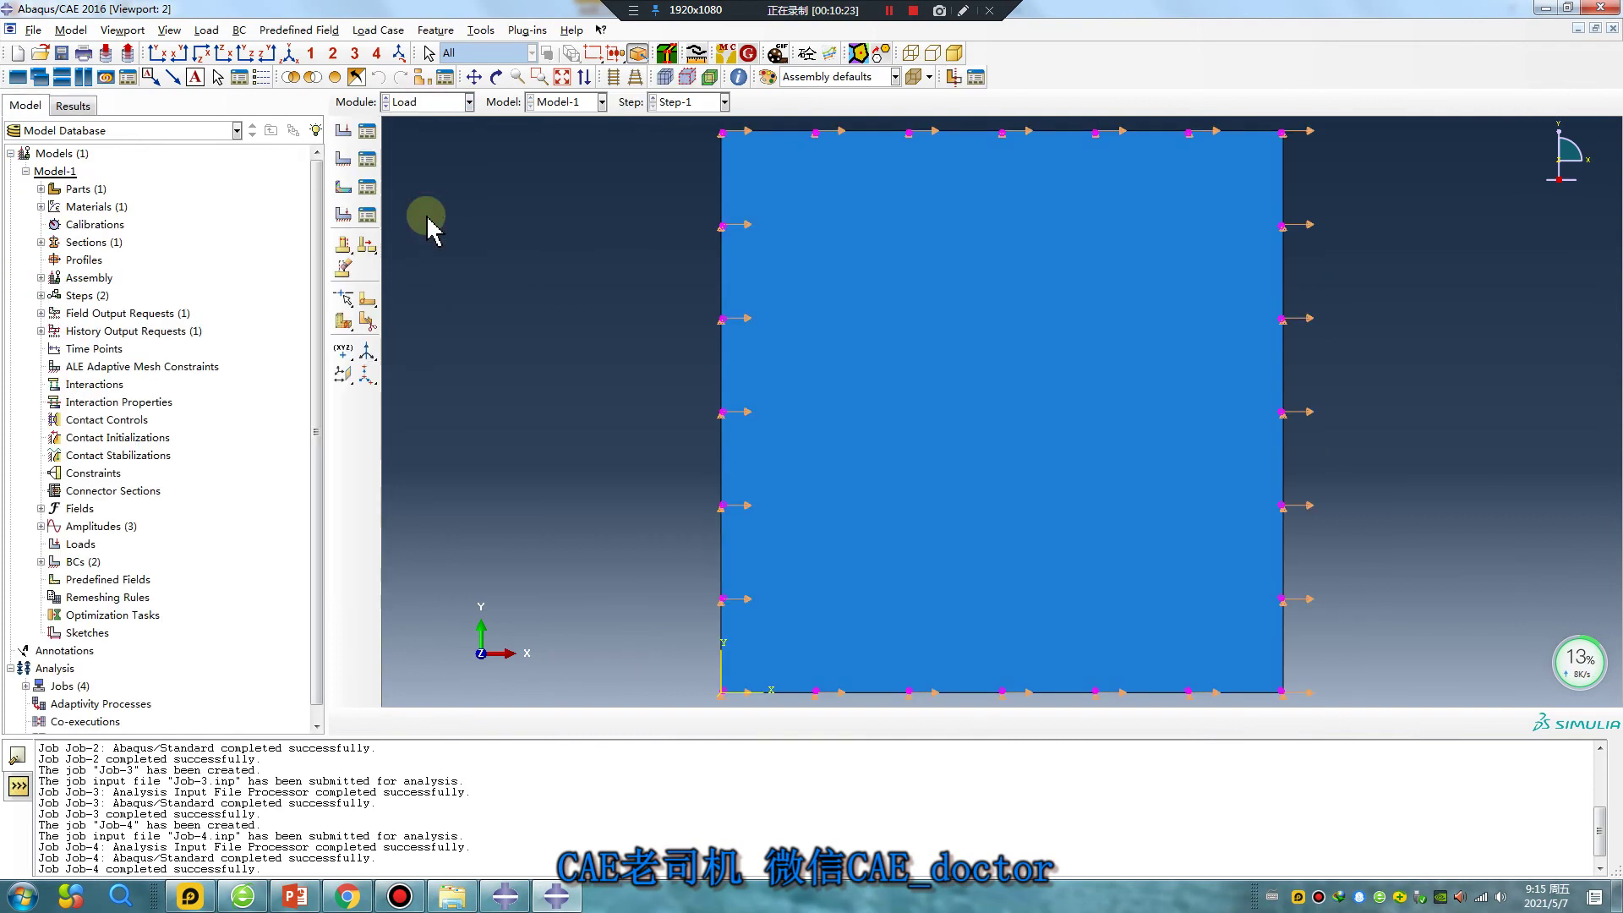
{"action": "left_click", "coordinate": [478, 32]}
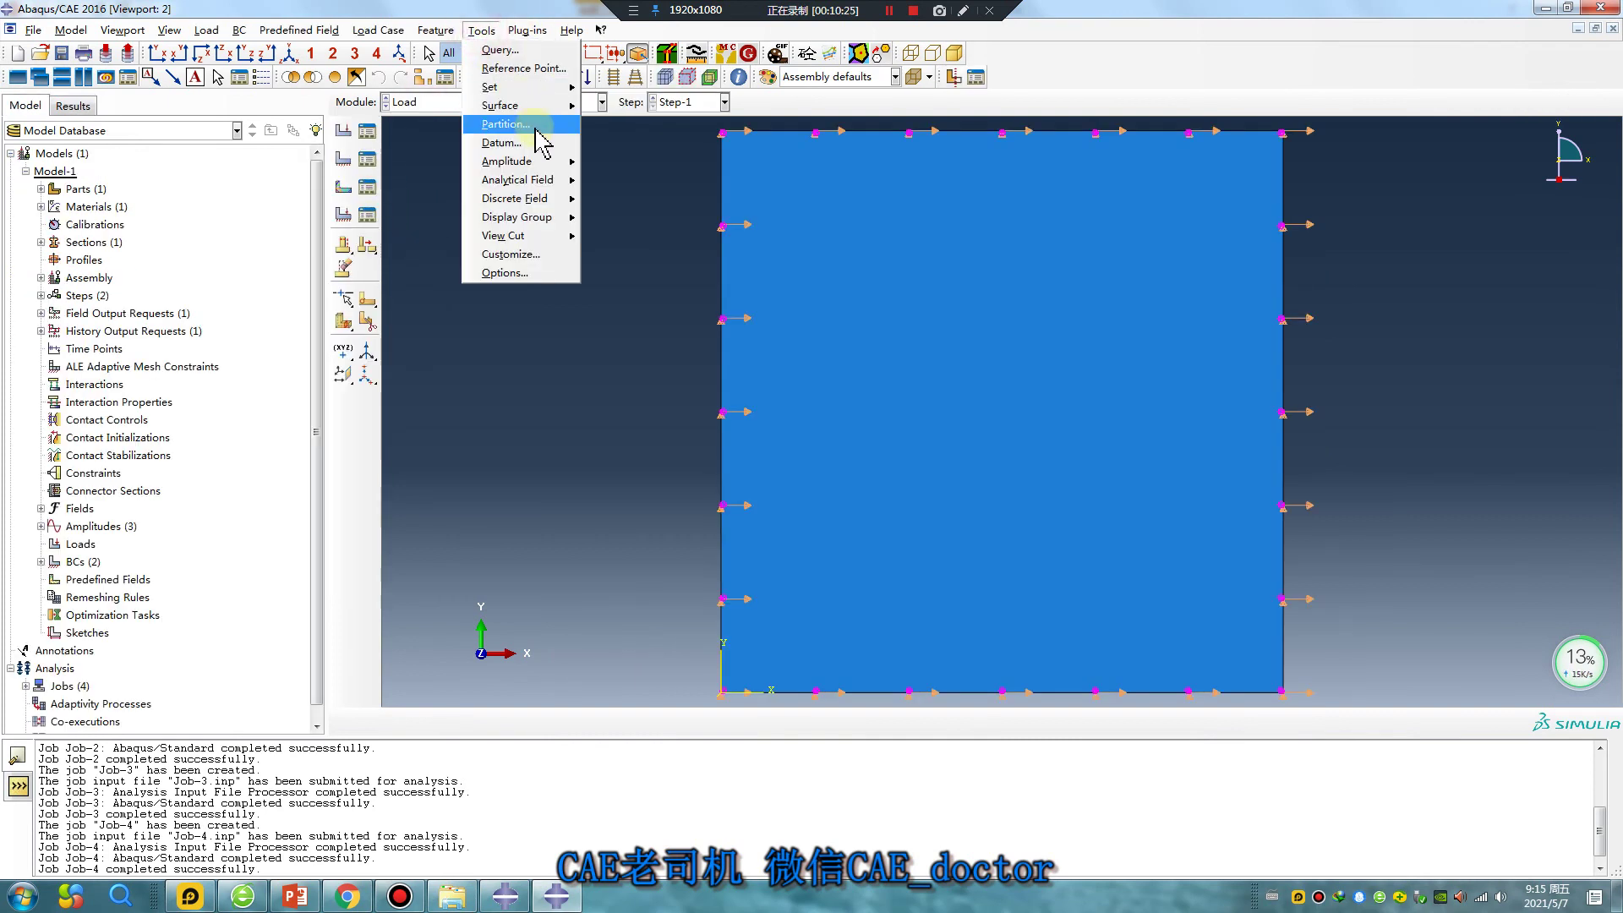
{"action": "left_click", "coordinate": [369, 187]}
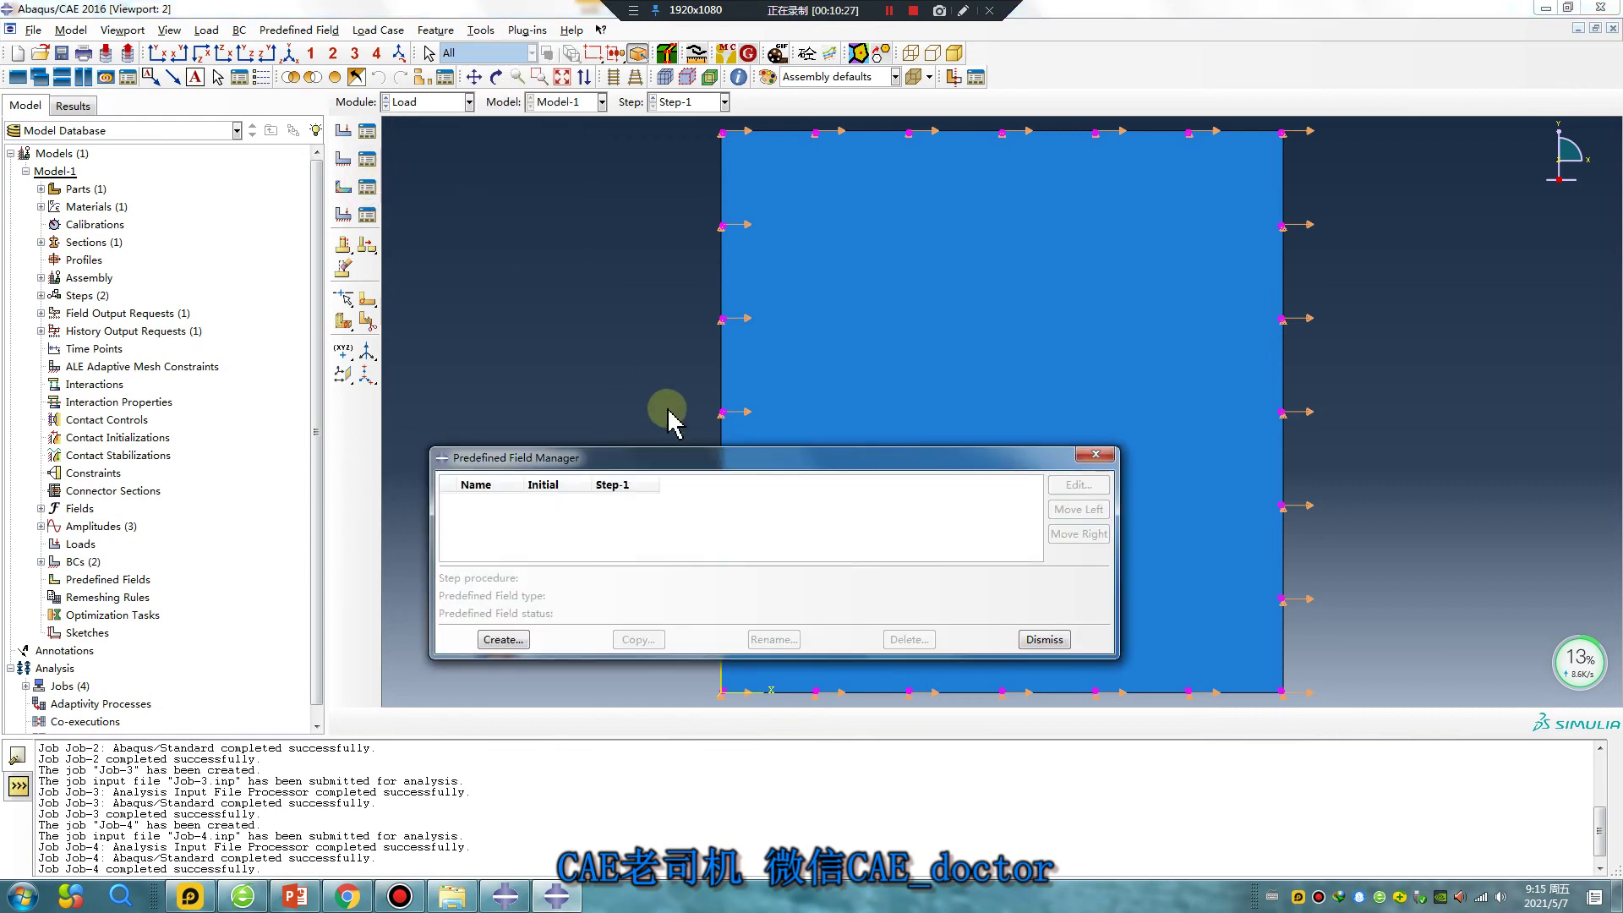
{"action": "left_click", "coordinate": [1072, 453]}
{"action": "left_click", "coordinate": [367, 159]}
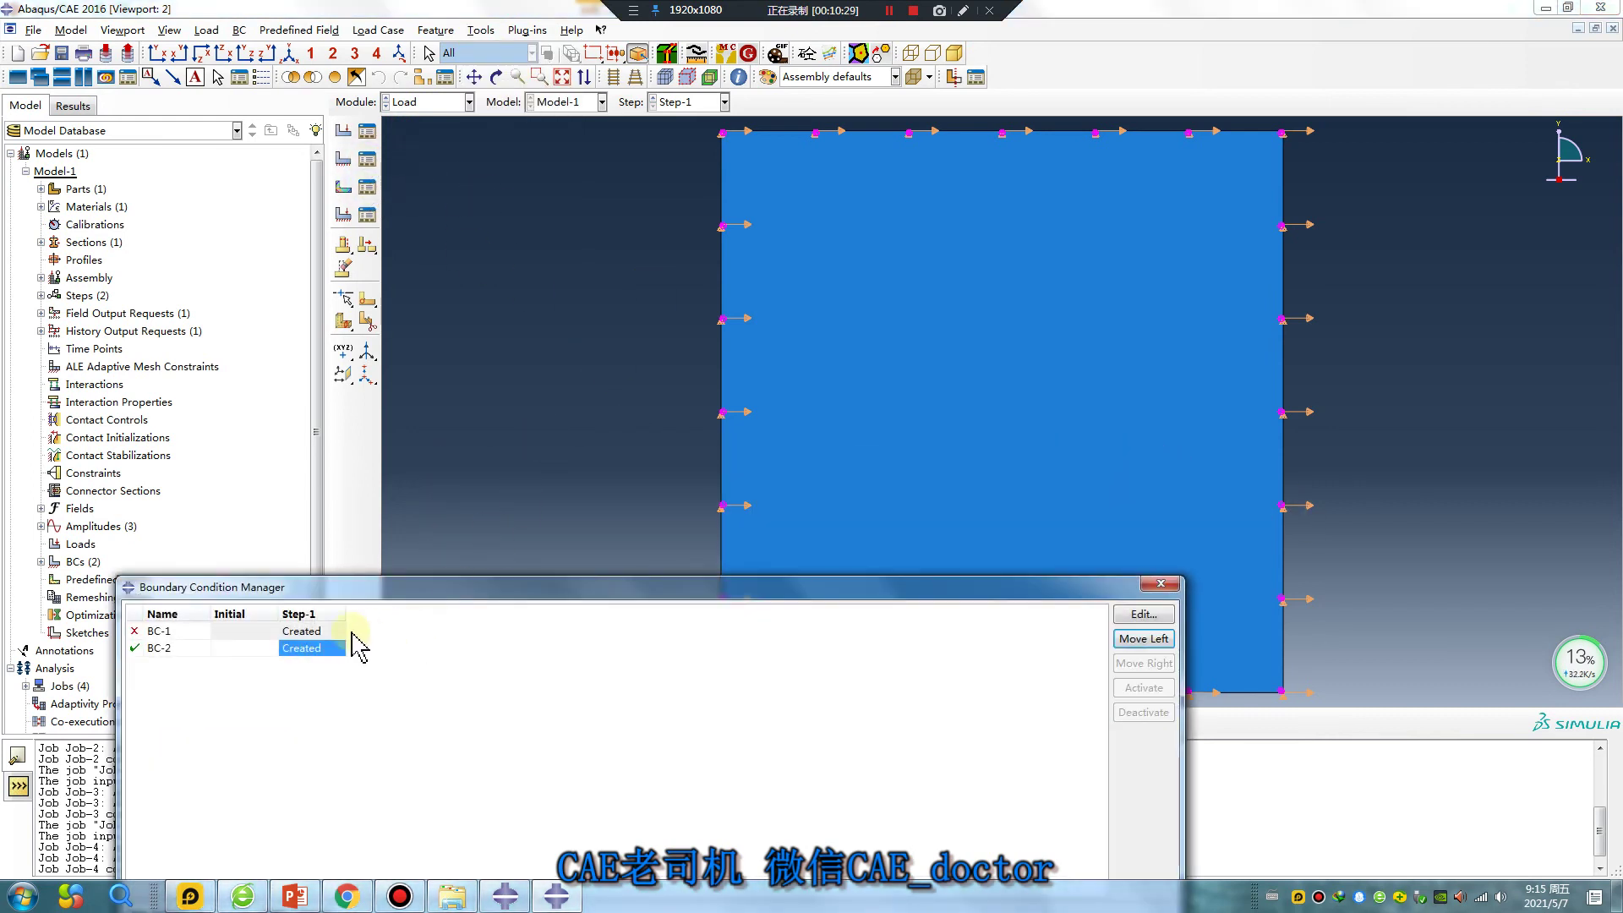
{"action": "double_click", "coordinate": [330, 648]}
{"action": "left_click", "coordinate": [1215, 553]}
{"action": "left_click", "coordinate": [1220, 628]}
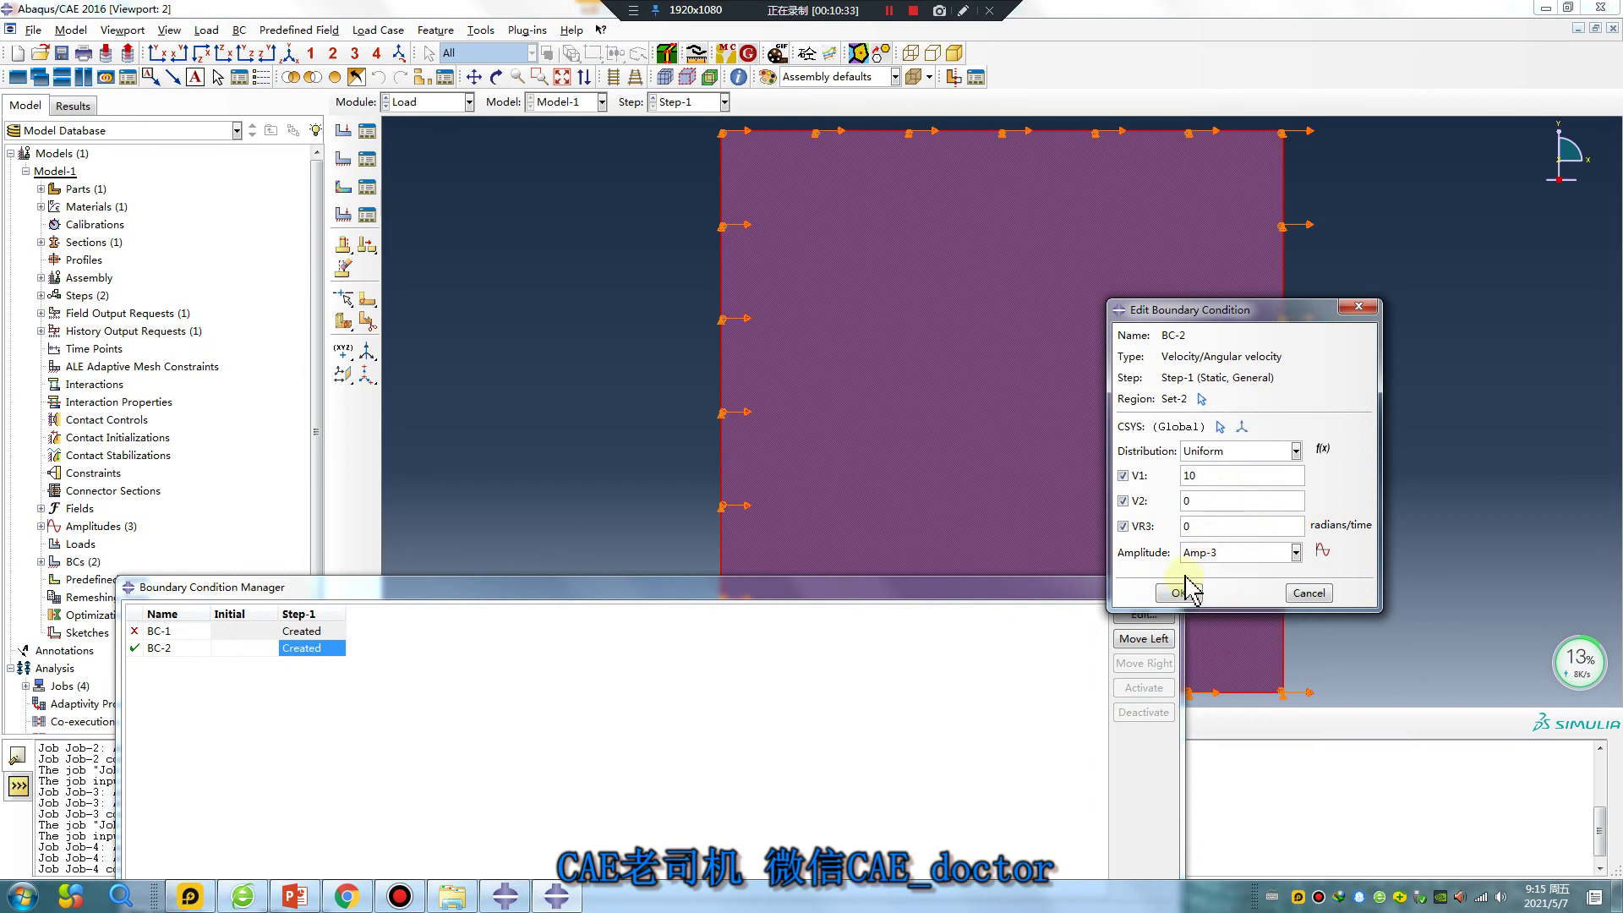
{"action": "double_click", "coordinate": [1187, 475]}
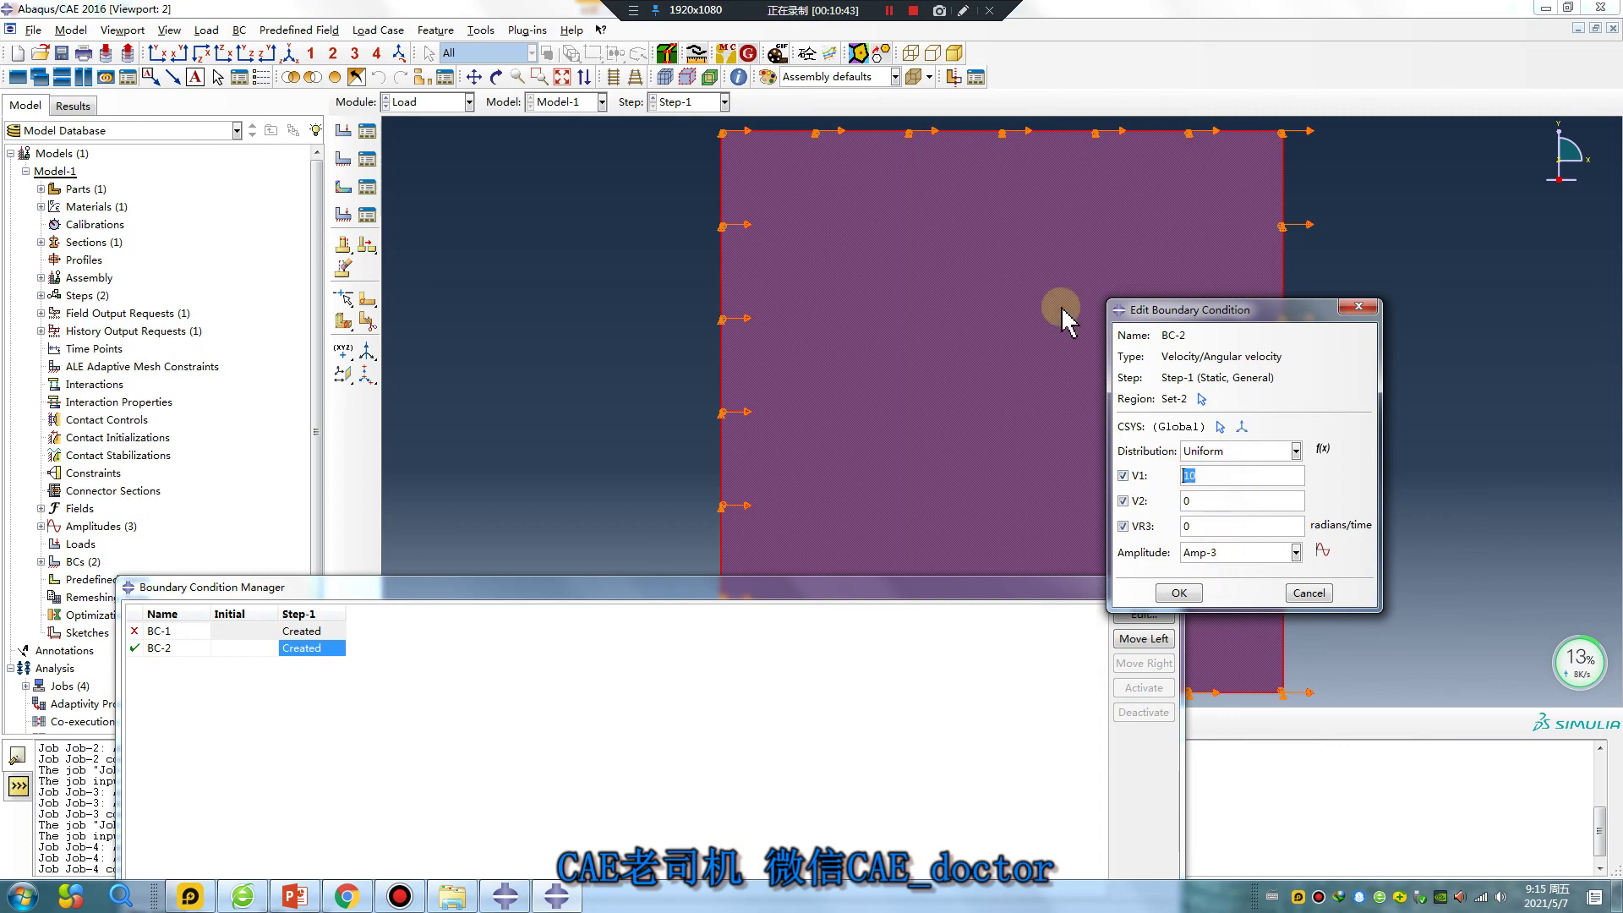
{"action": "left_click", "coordinate": [1179, 593]}
{"action": "left_click", "coordinate": [1162, 587]}
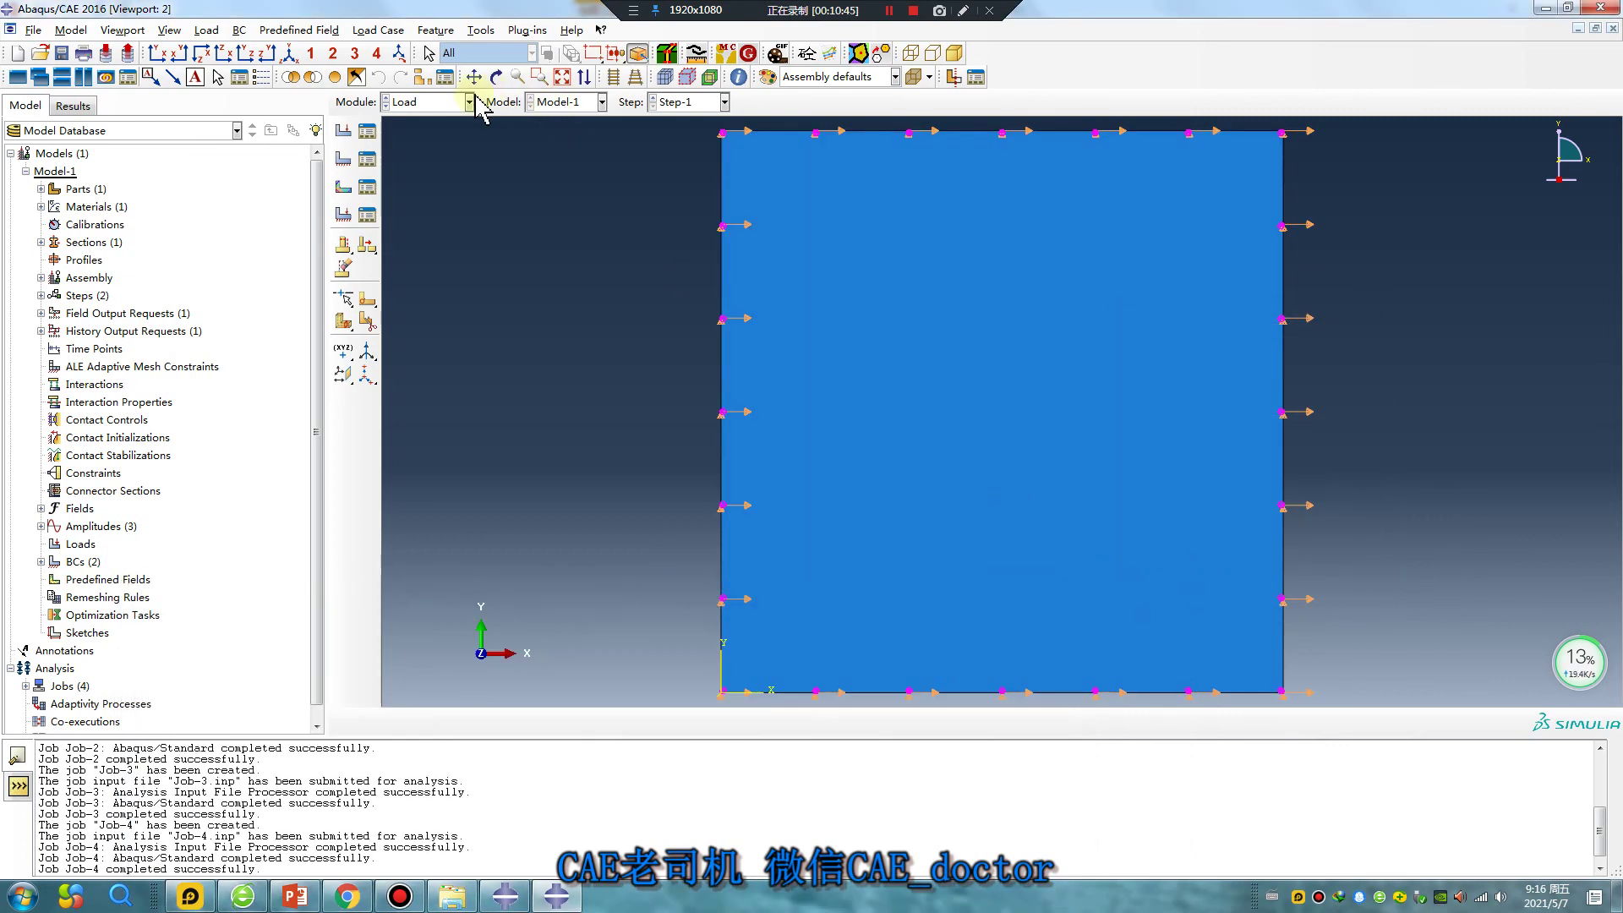
- Create Job-5 from Model-1 with multiple processors enabled and set to 4, and submit it for analysis
{"action": "left_click", "coordinate": [468, 103]}
{"action": "left_click", "coordinate": [423, 260]}
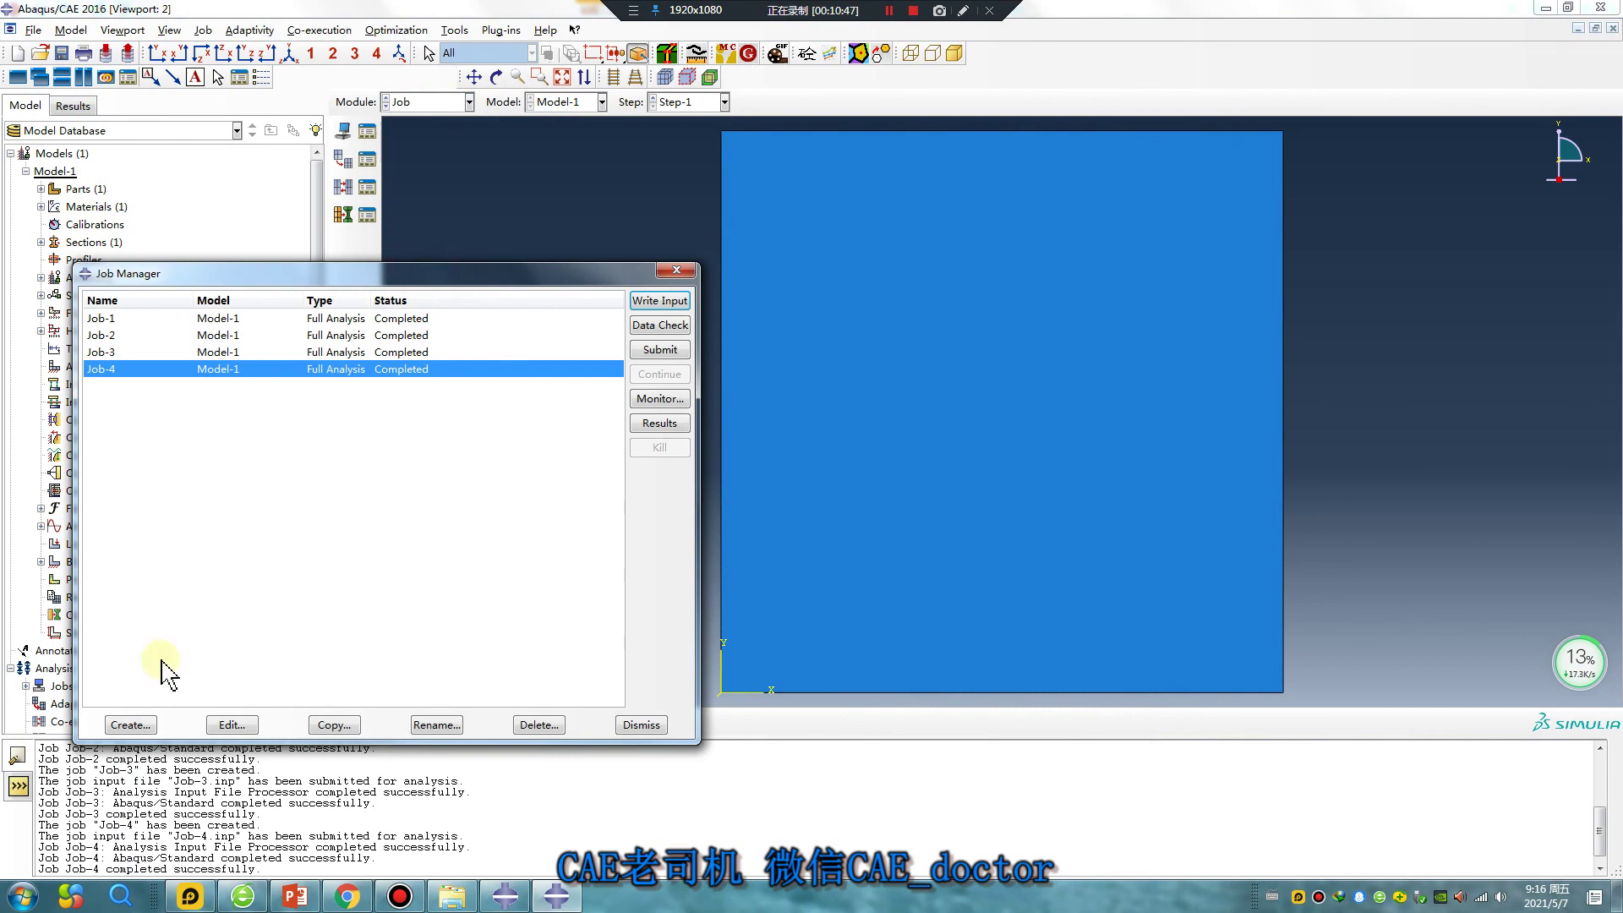
{"action": "left_click", "coordinate": [152, 727]}
{"action": "left_click", "coordinate": [431, 666]}
{"action": "left_click", "coordinate": [572, 537]}
{"action": "left_click", "coordinate": [385, 562]}
{"action": "double_click", "coordinate": [517, 562]}
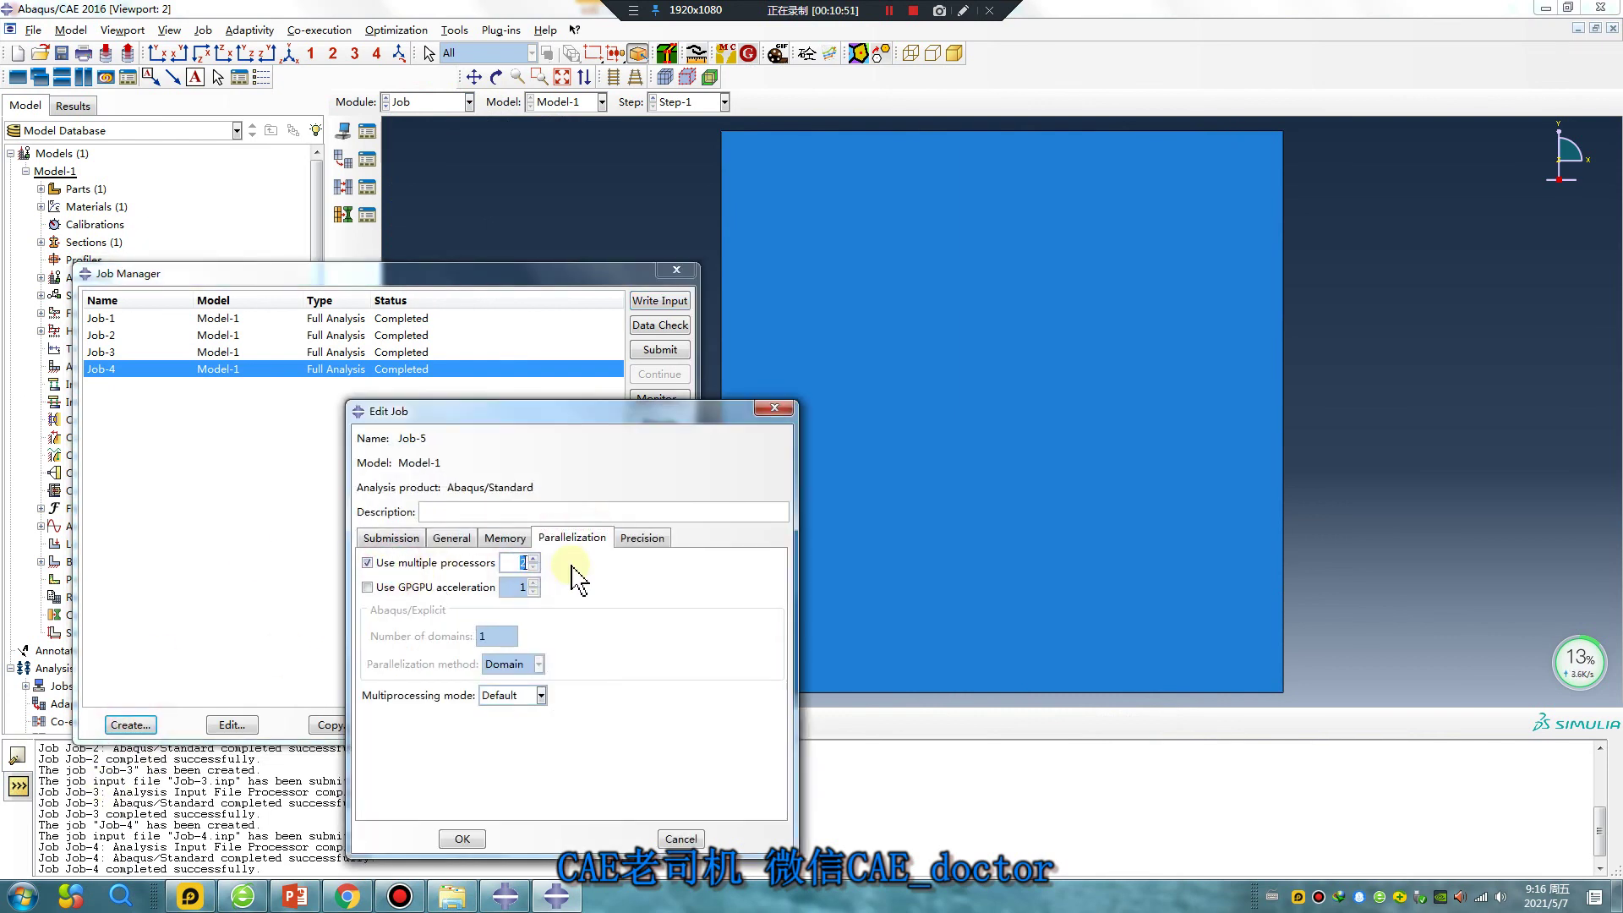
{"action": "type", "text": "4"}
{"action": "left_click", "coordinate": [463, 838]}
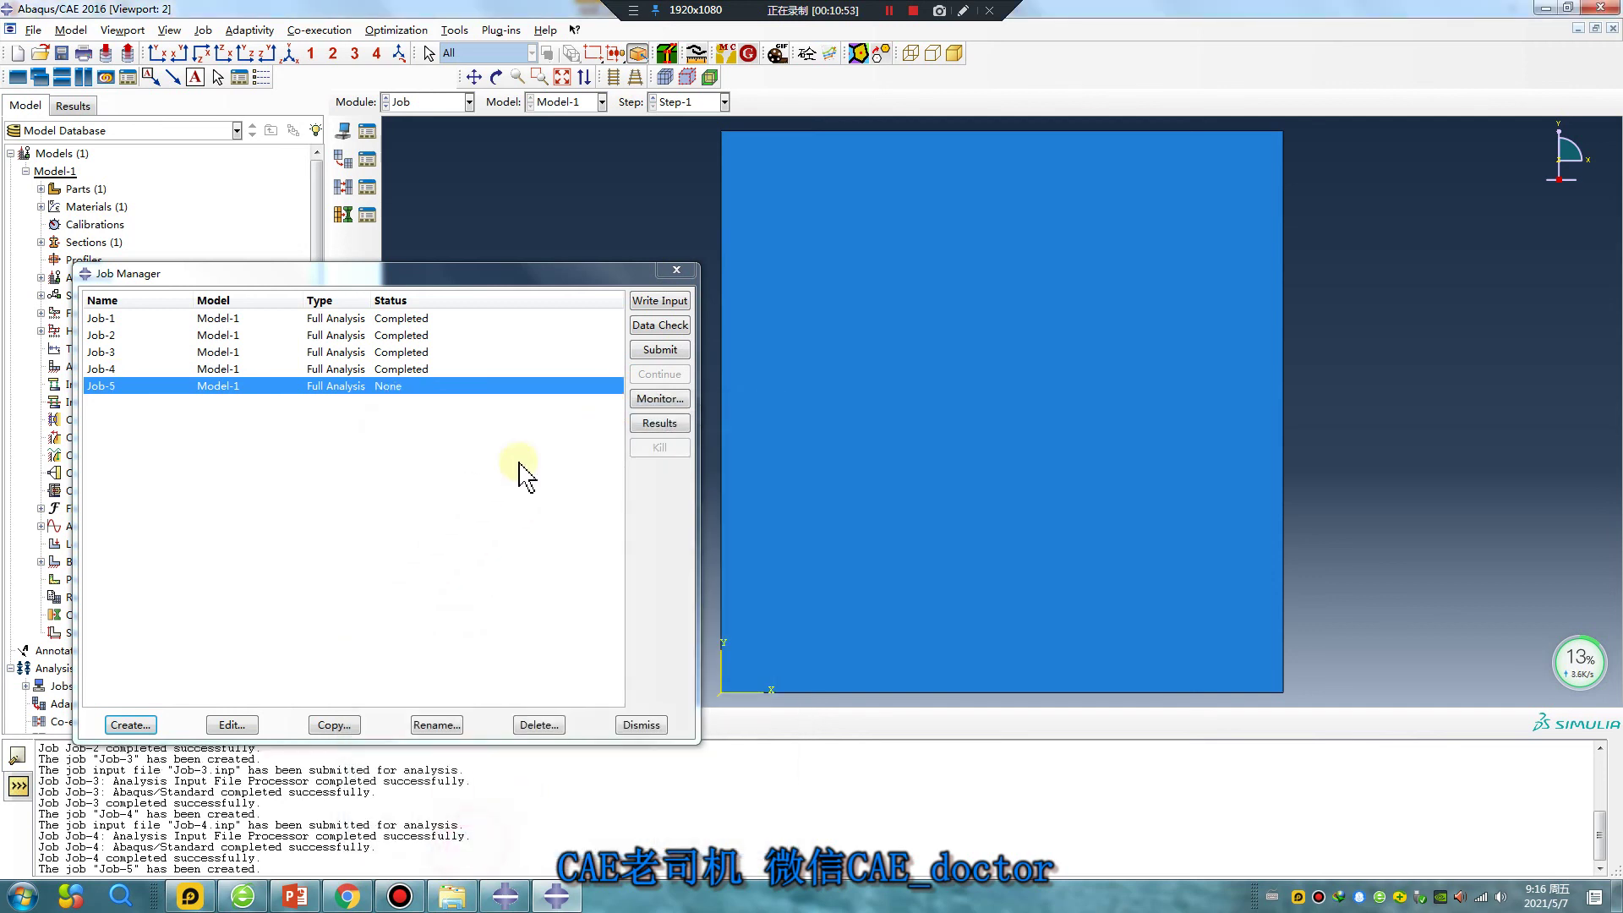
{"action": "left_click", "coordinate": [651, 351]}
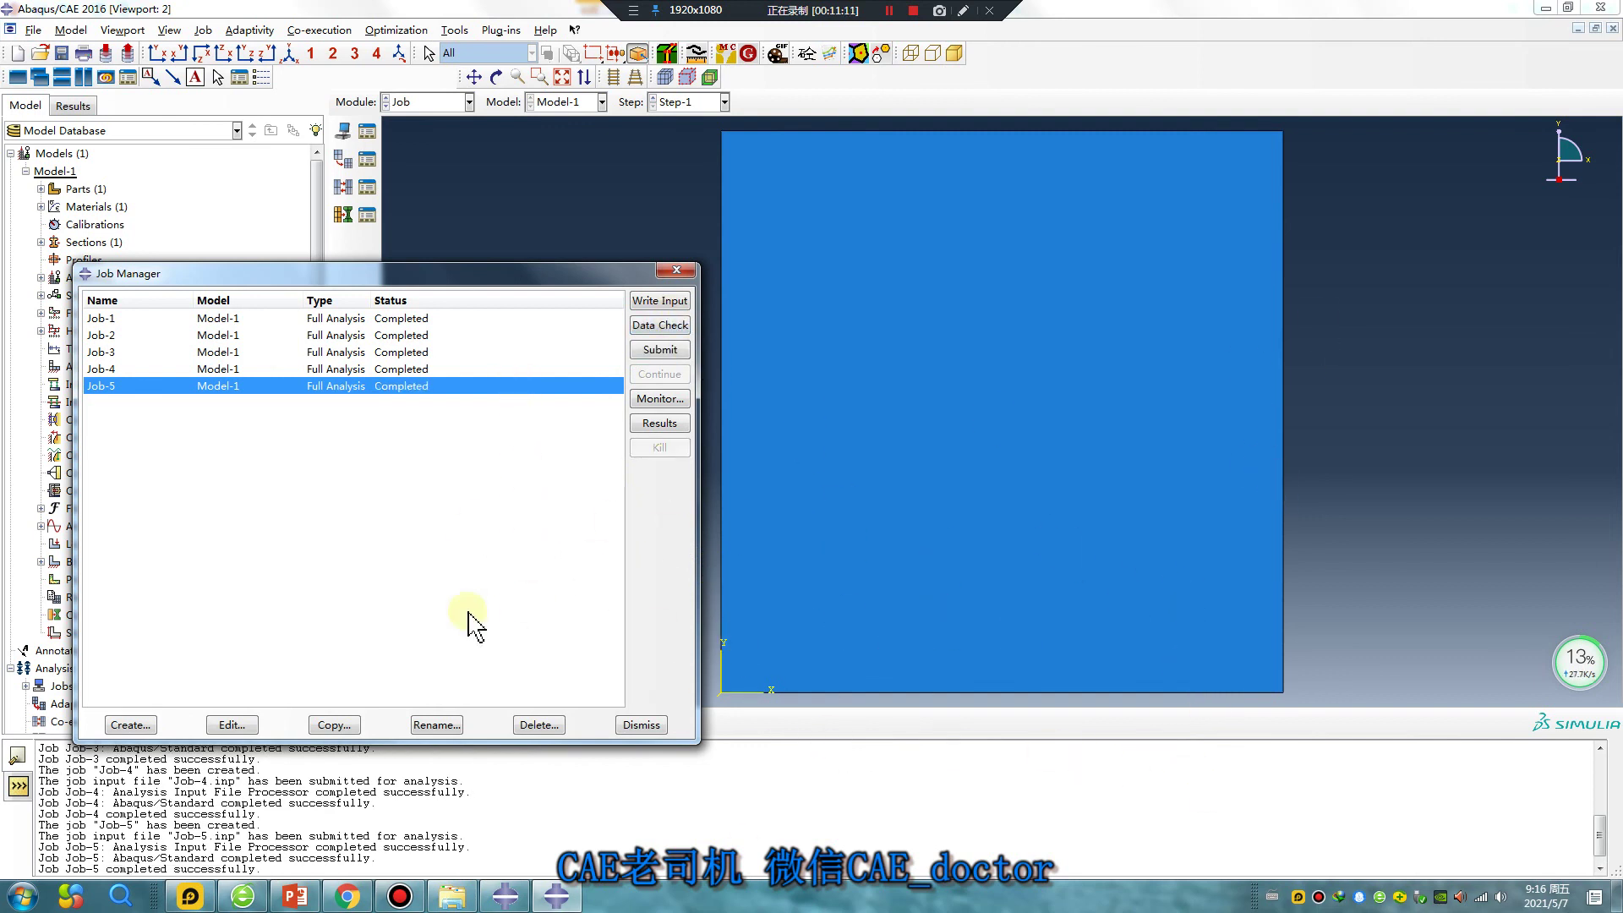
- Load the Job-5 results as a deformed contour plot and display the displacement magnitude U
{"action": "left_click", "coordinate": [659, 423]}
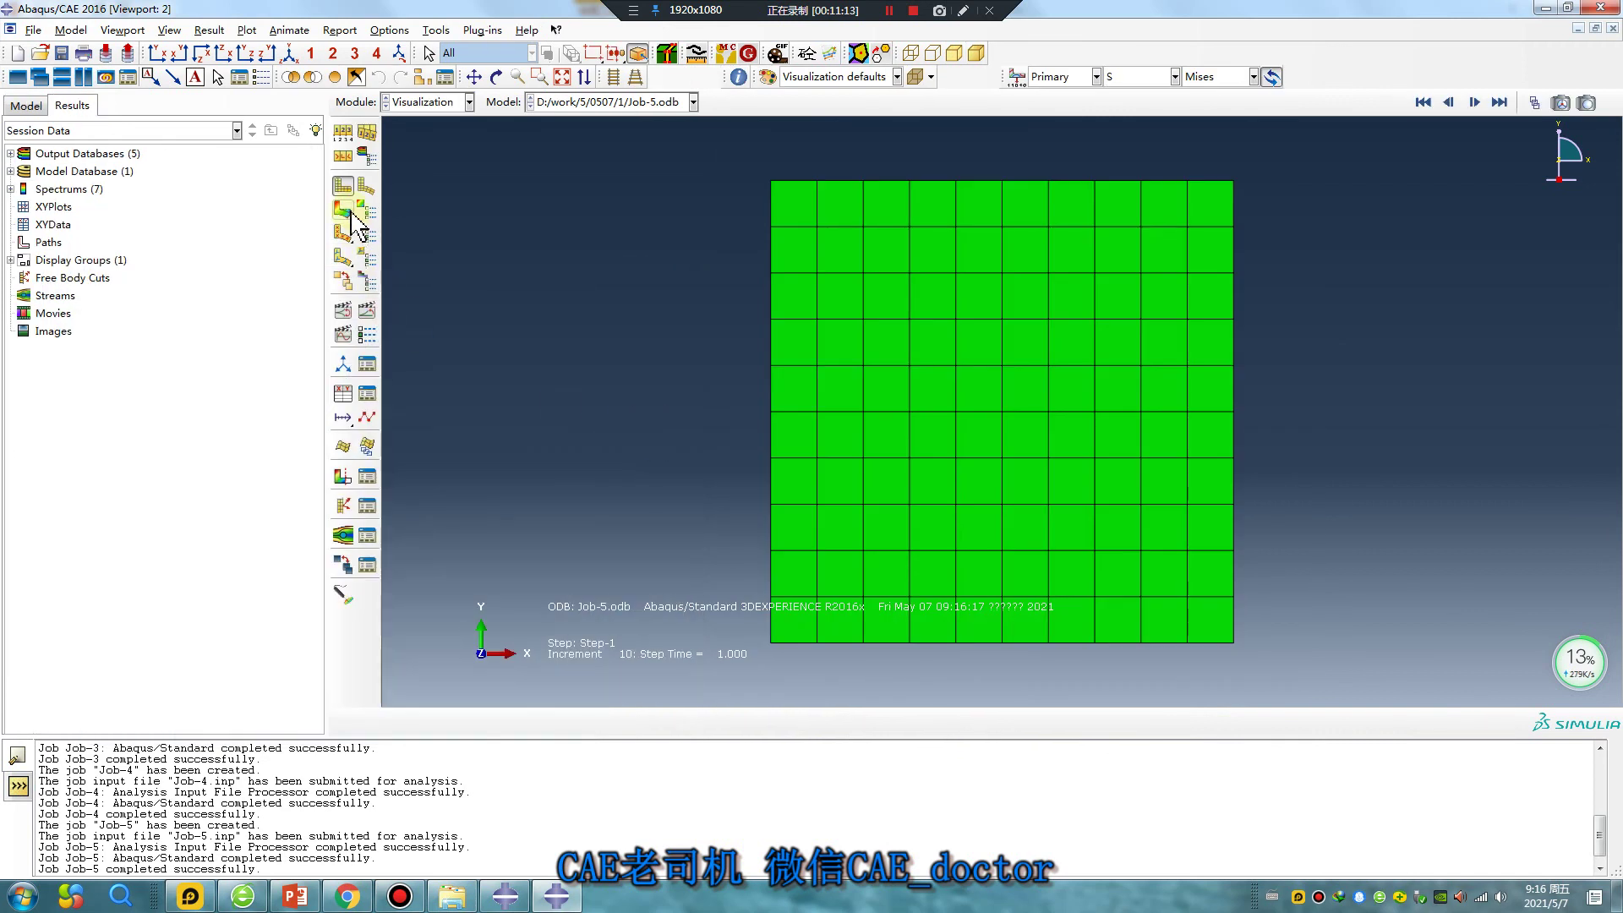
{"action": "left_click", "coordinate": [342, 209]}
{"action": "left_click", "coordinate": [1139, 76]}
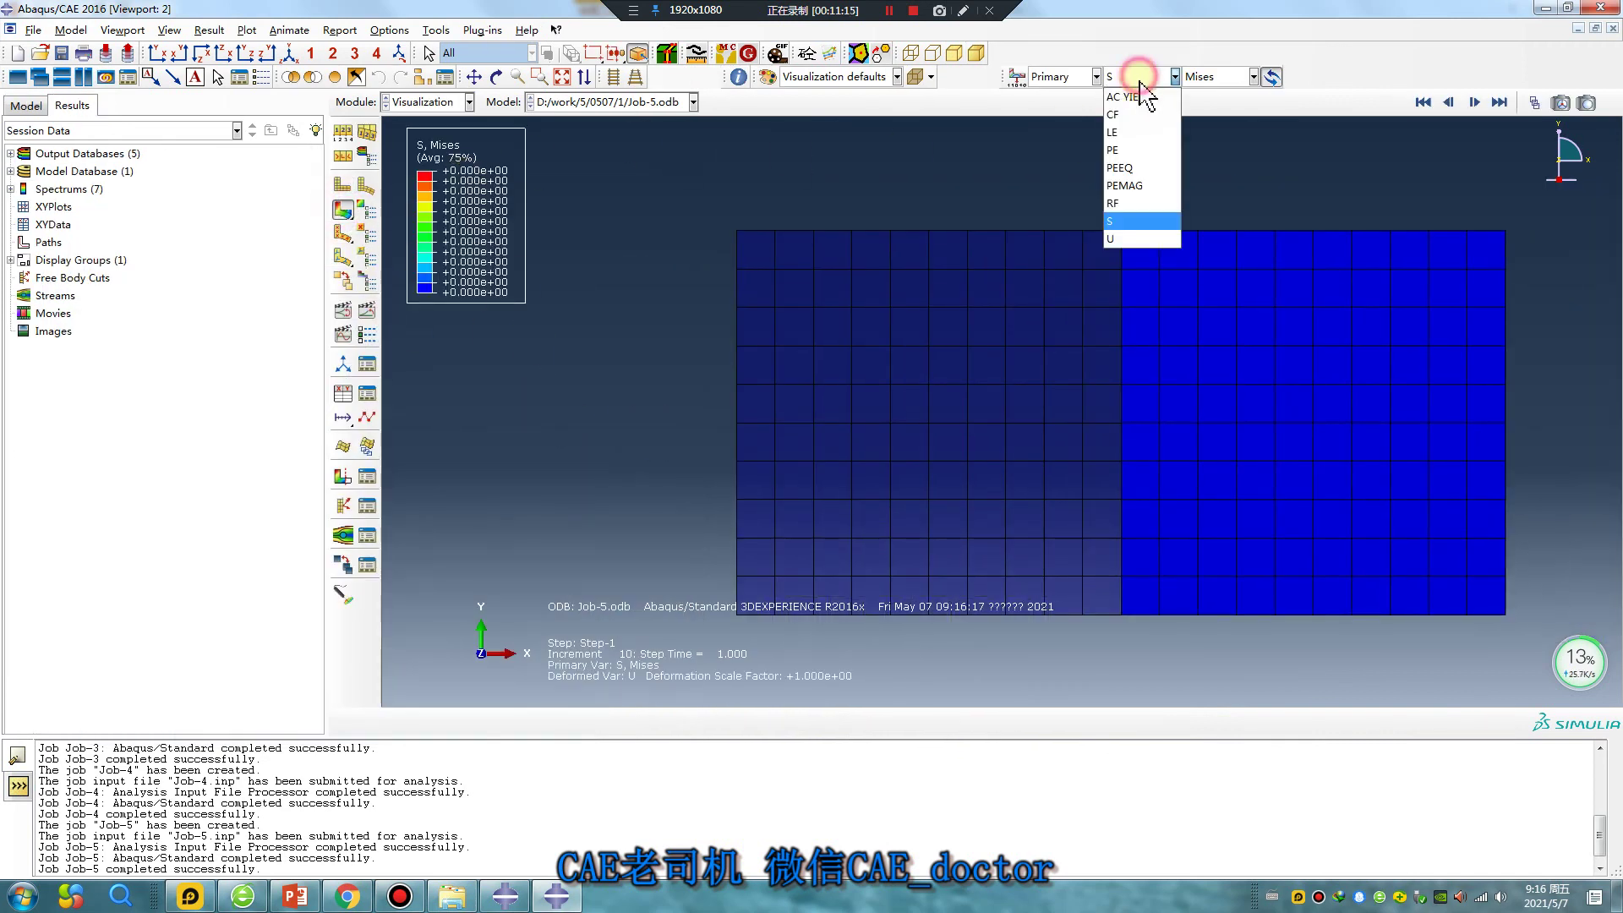
{"action": "left_click", "coordinate": [1130, 240]}
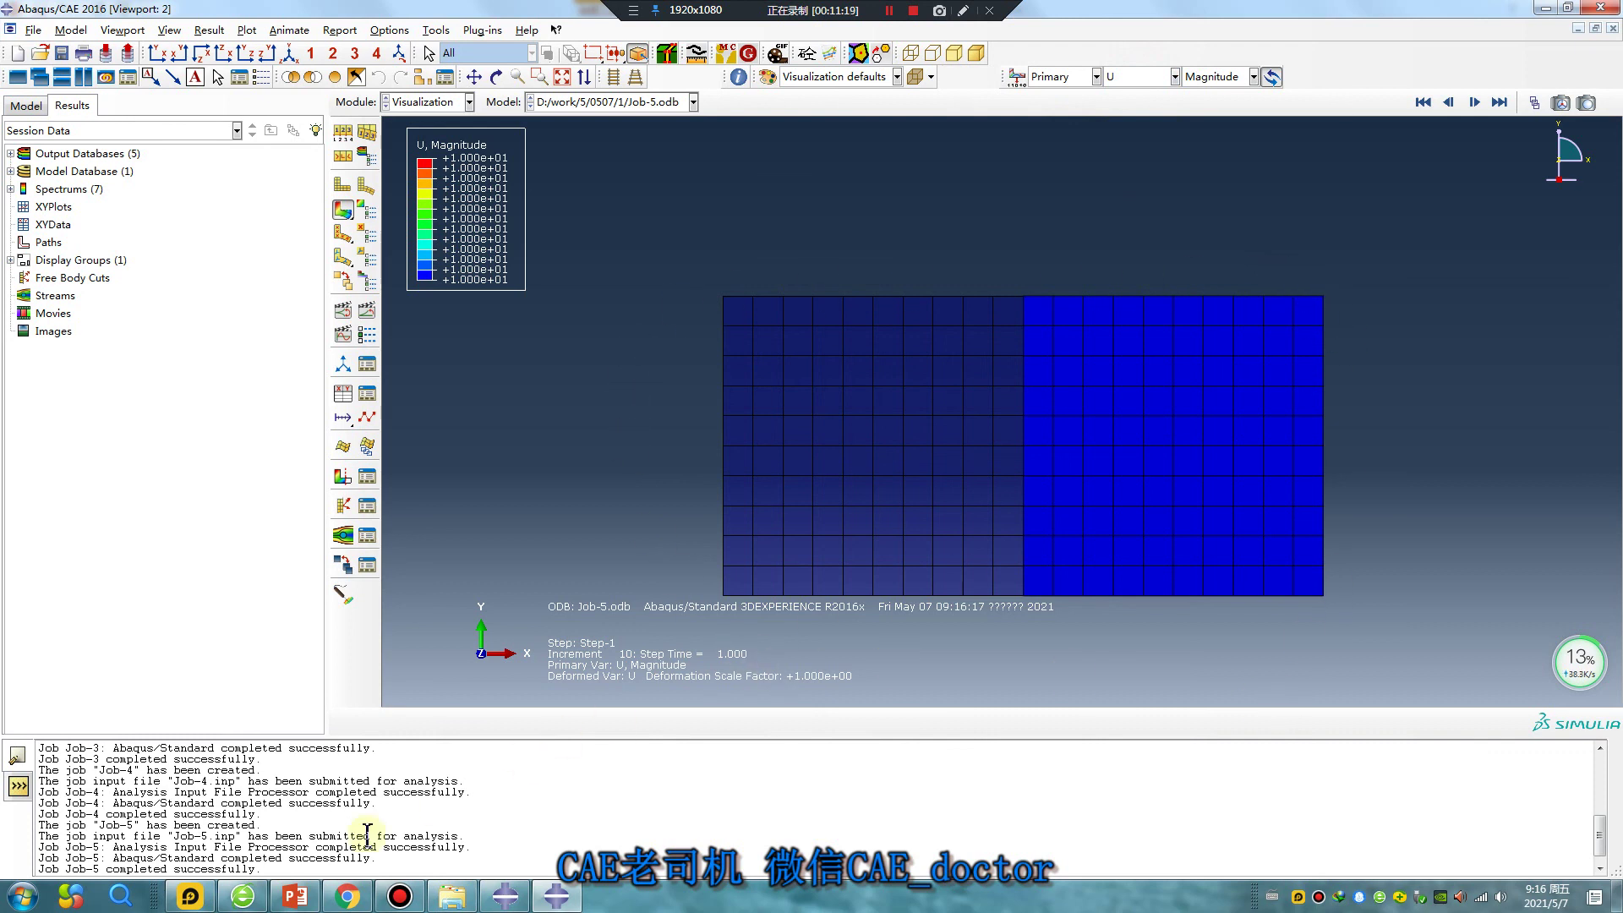
- Switch to the PowerPoint presentation and view the lesson 3 title slide on velocity, displacement and amplitude
{"action": "left_click", "coordinate": [295, 896]}
{"action": "left_click", "coordinate": [626, 624]}
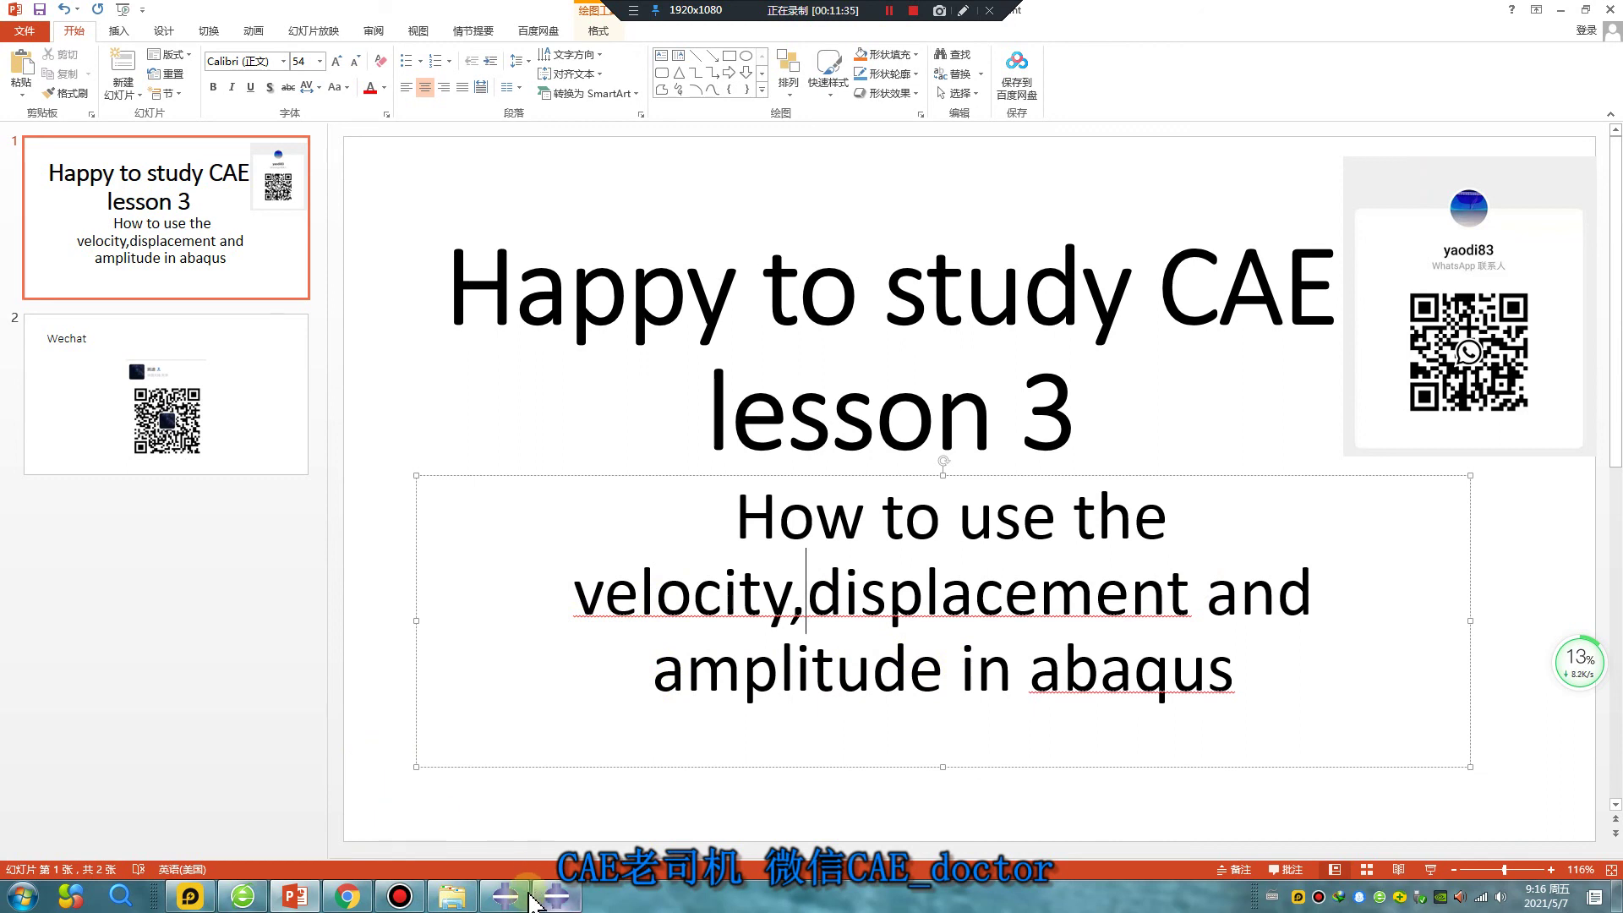
{"action": "mouse_move", "coordinate": [346, 903]}
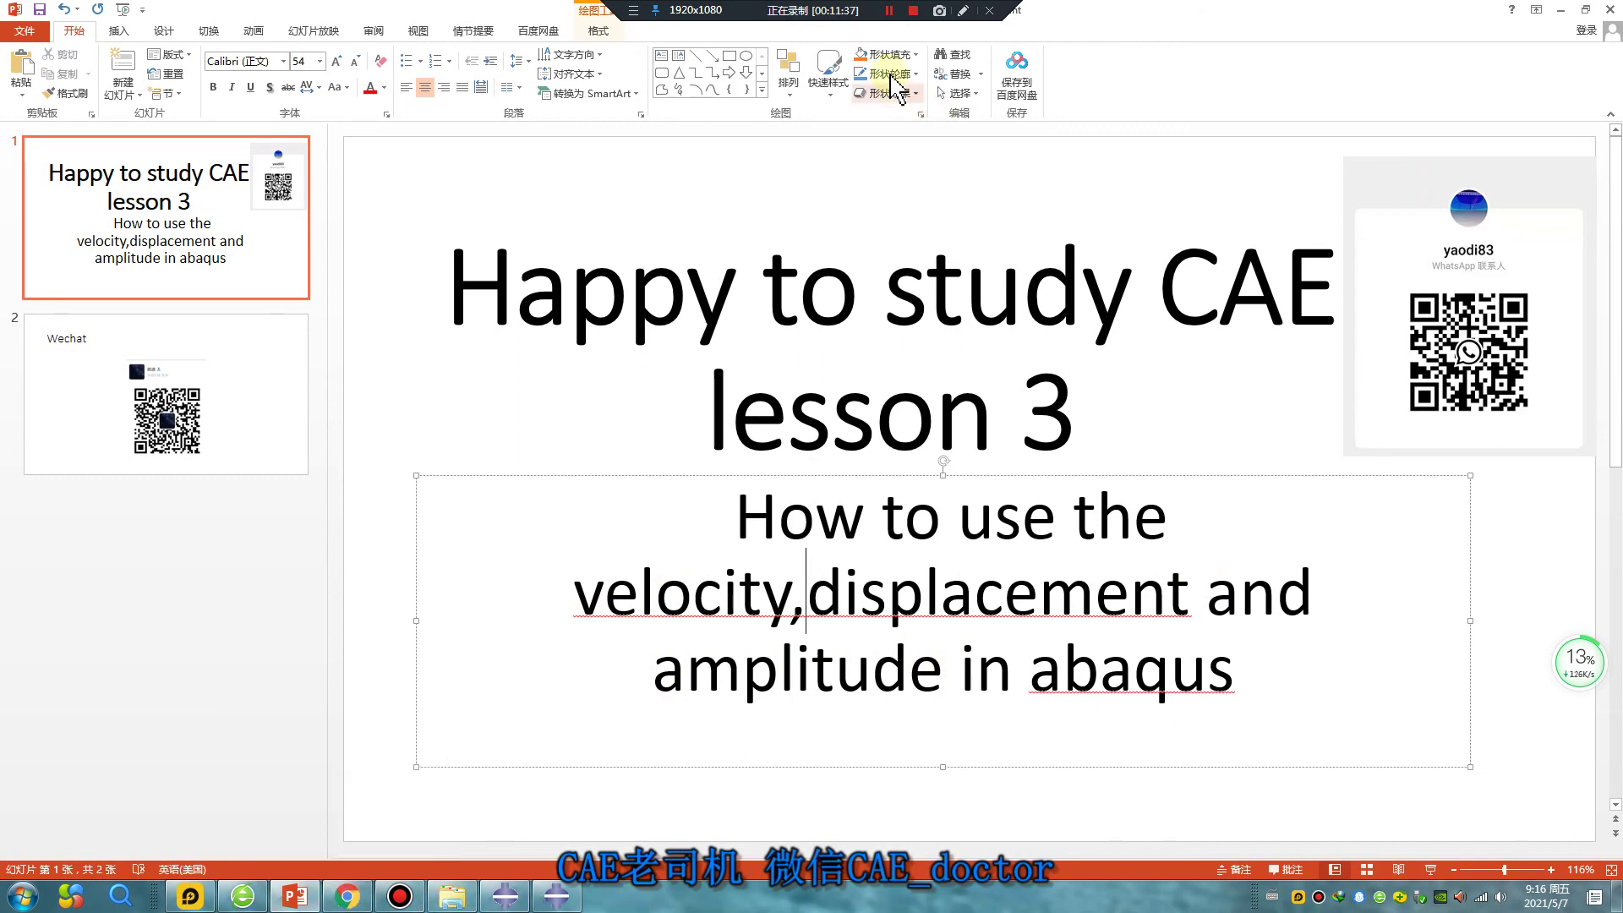